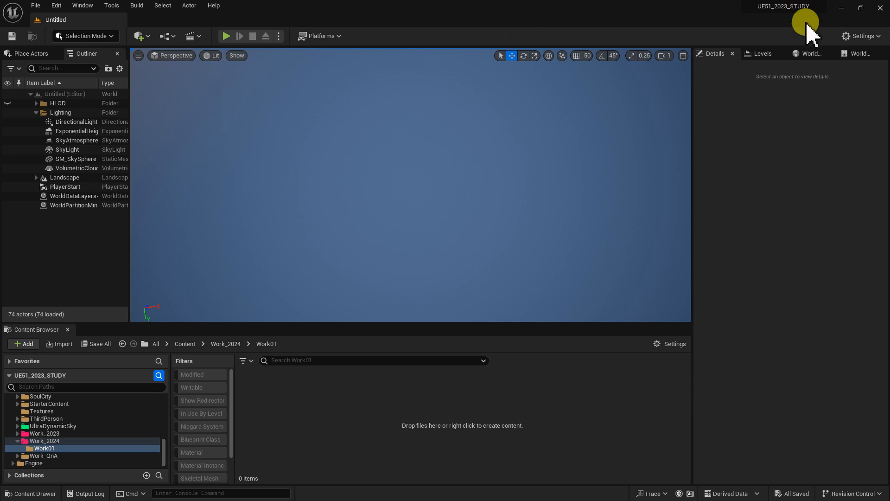
Open the project's plugins list and search it for pcg
left_click(871, 36)
left_click(725, 14)
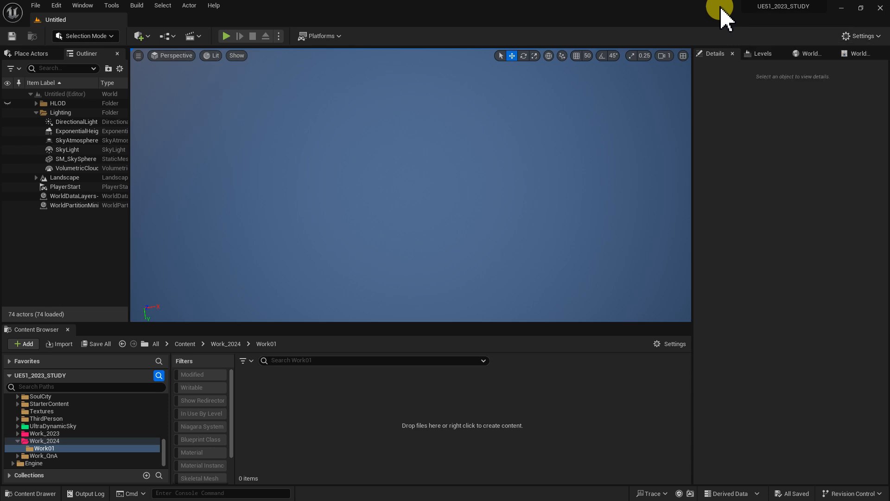
left_click(861, 37)
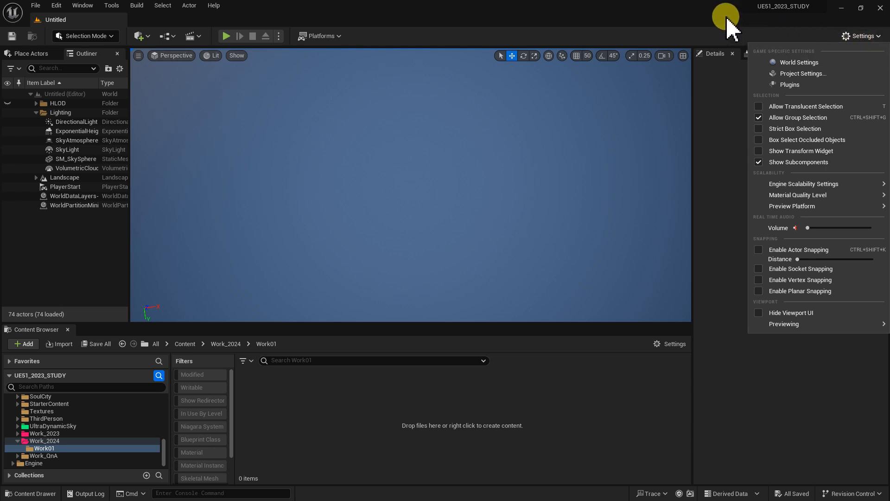
left_click(731, 21)
left_click(872, 38)
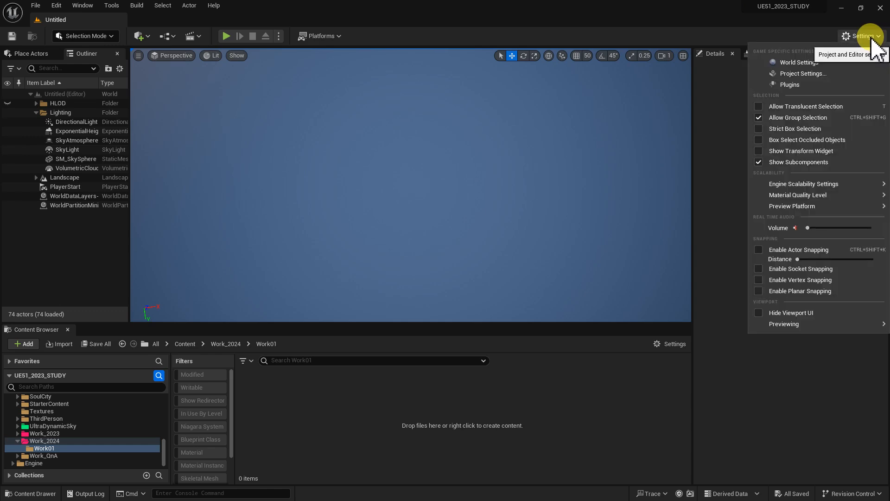
left_click(793, 84)
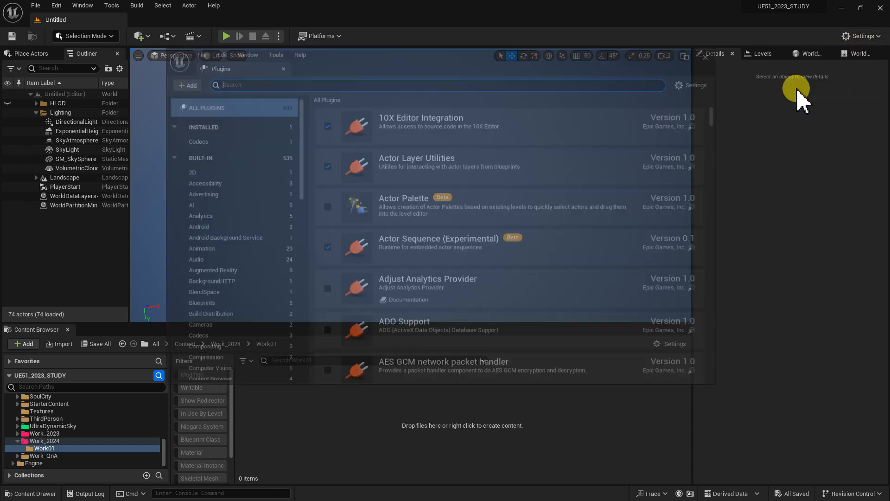
left_click_drag(406, 65, 362, 105)
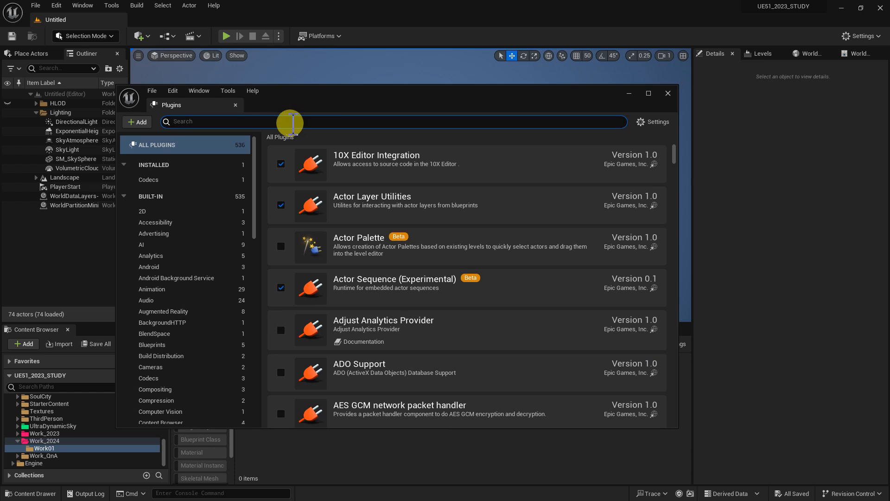
type("pcg")
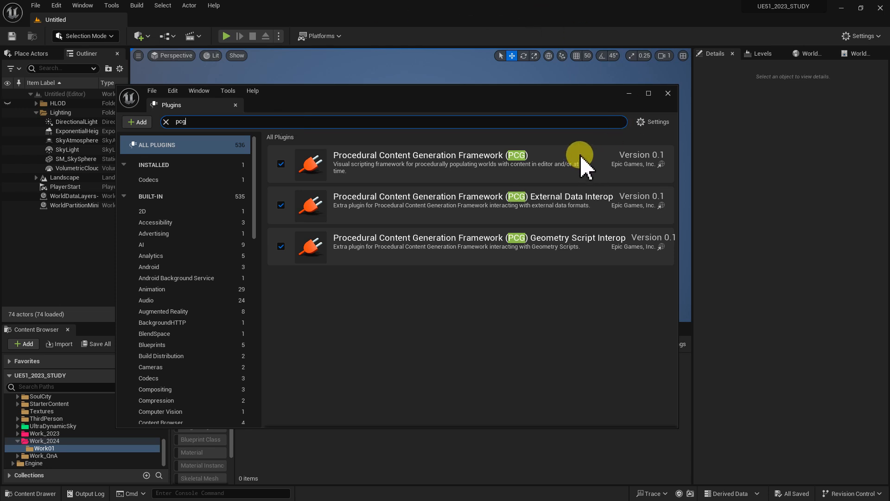
Check whether the Procedural Content Generation Framework plugins are enabled, and close the plugins list
left_click_drag(572, 100, 629, 99)
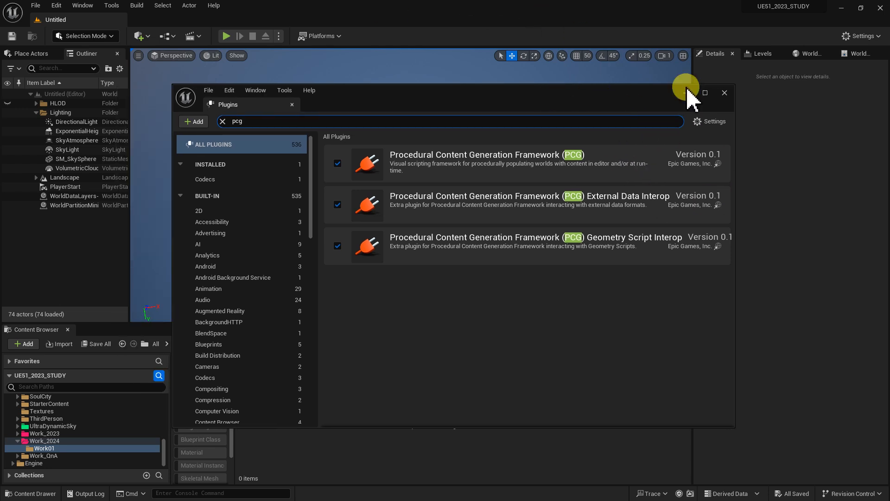
left_click(863, 36)
left_click(510, 208)
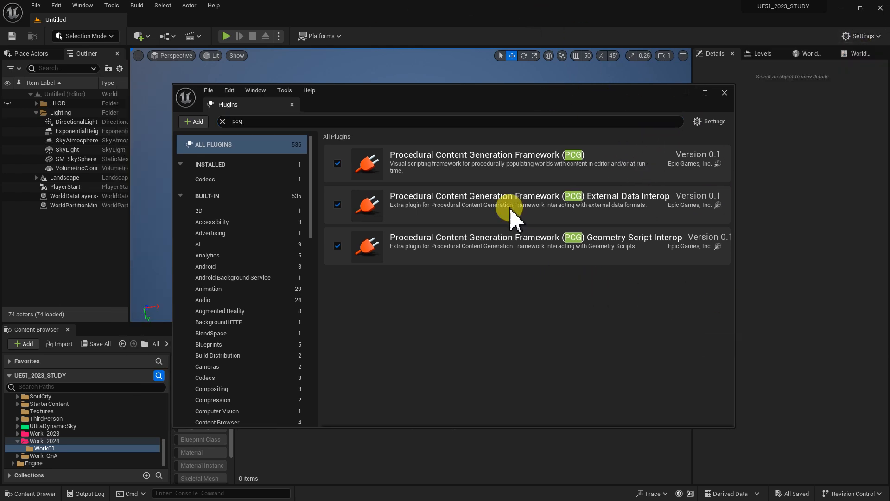
left_click_drag(489, 96, 453, 96)
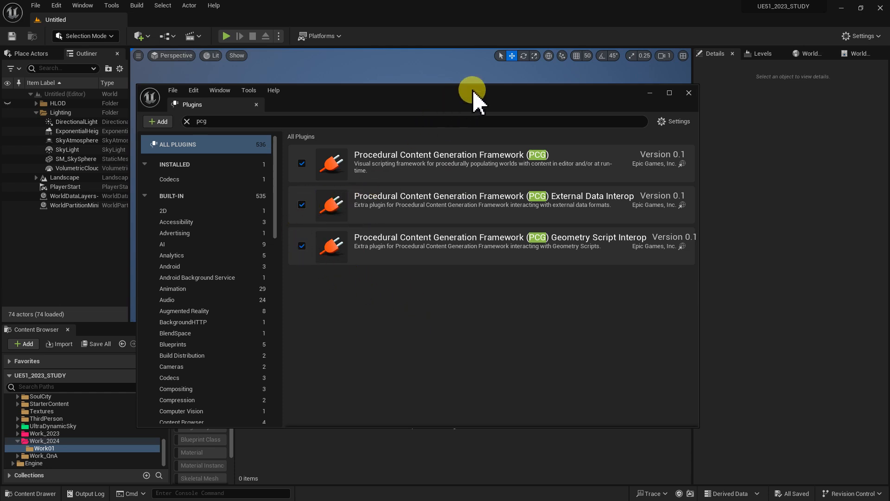
left_click_drag(474, 95, 455, 94)
left_click_drag(656, 200, 501, 201)
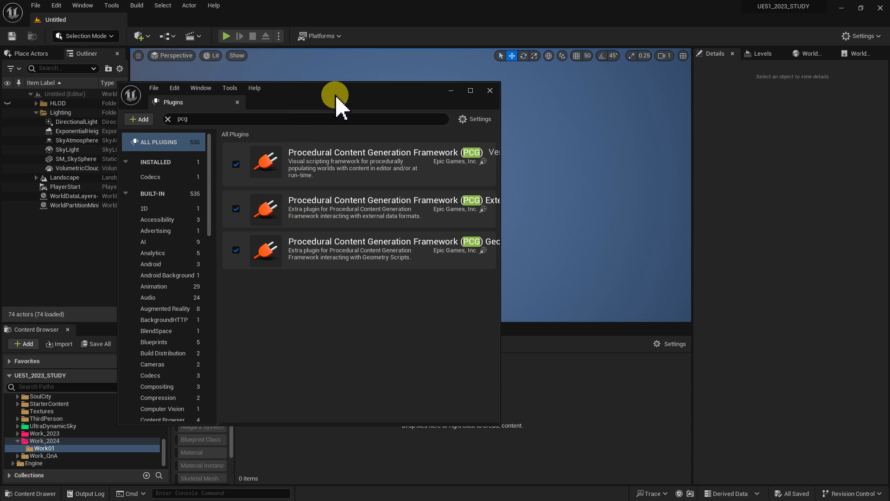
left_click_drag(337, 95, 359, 98)
left_click(512, 94)
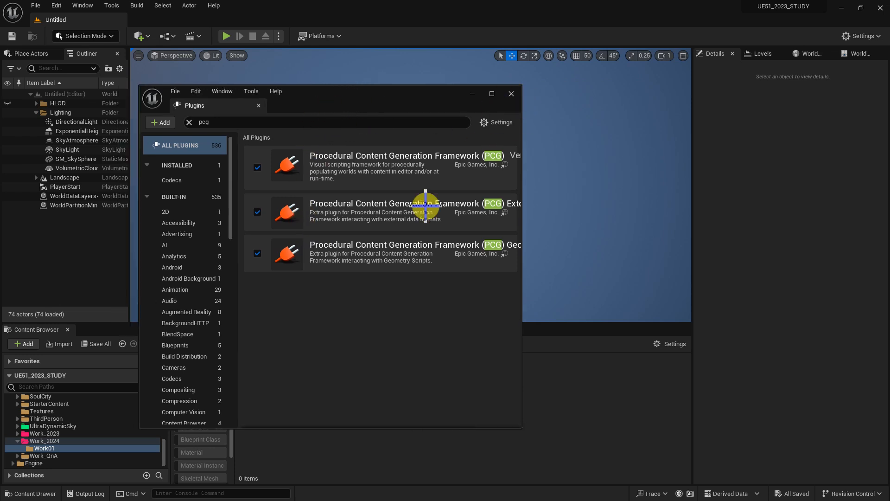
Create a level named LV_PCG_TEST in the Work01 folder and save it
left_click_drag(326, 323, 326, 321)
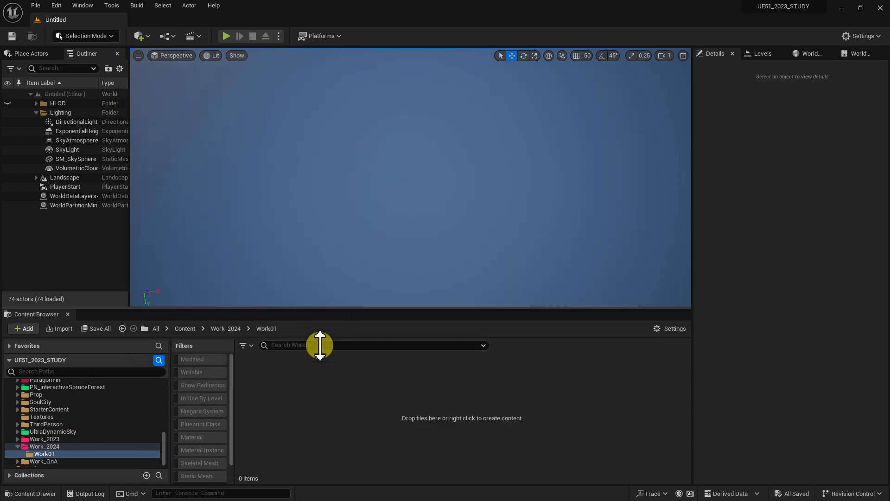
right_click(261, 403)
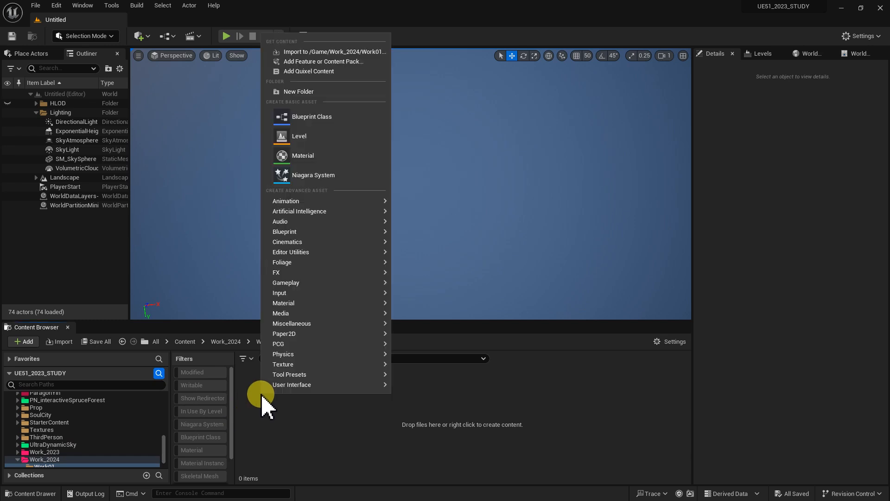
left_click(334, 135)
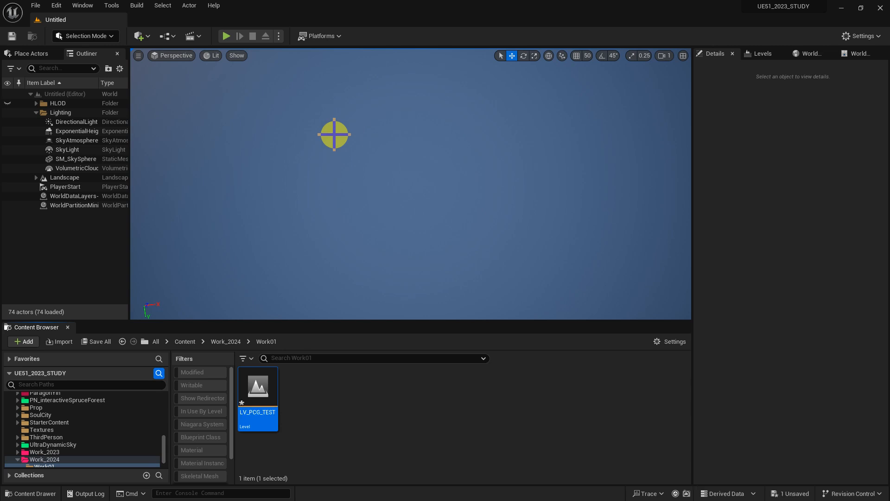
left_click(304, 395)
left_click(259, 388)
key("ctrl+s")
Open the LV_PCG_TEST level and create a new landscape in it with the default settings
left_click(300, 399)
double_click(259, 387)
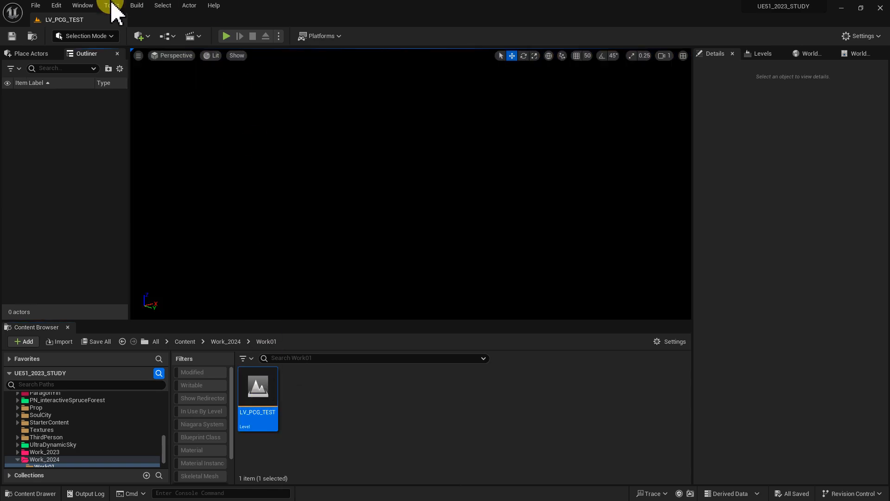
left_click(88, 36)
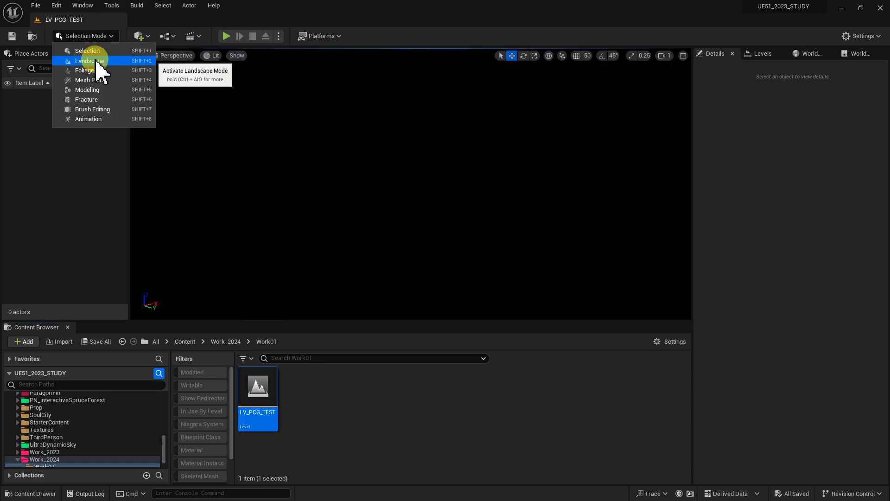
left_click(92, 61)
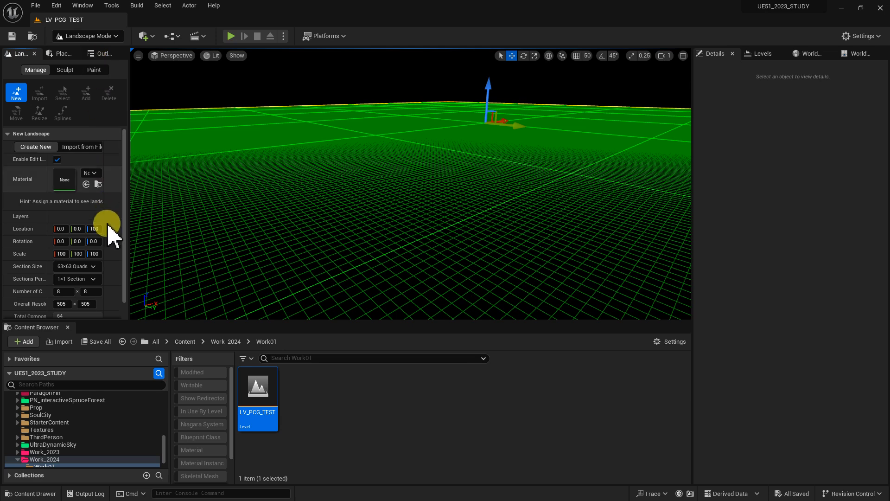
scroll(124, 254, "down", 2)
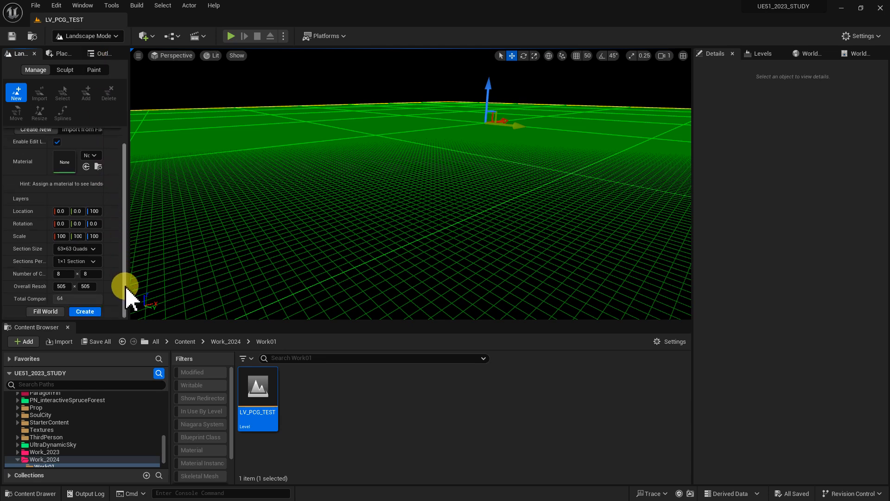
left_click(92, 312)
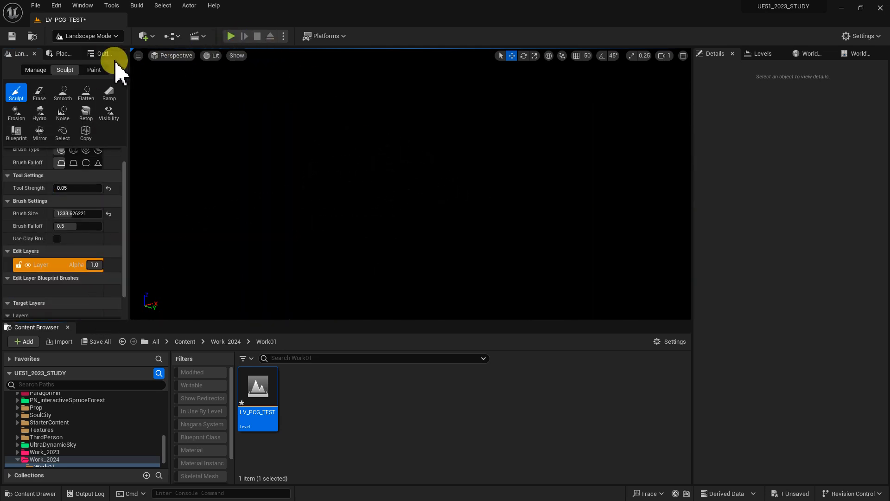
left_click(70, 36)
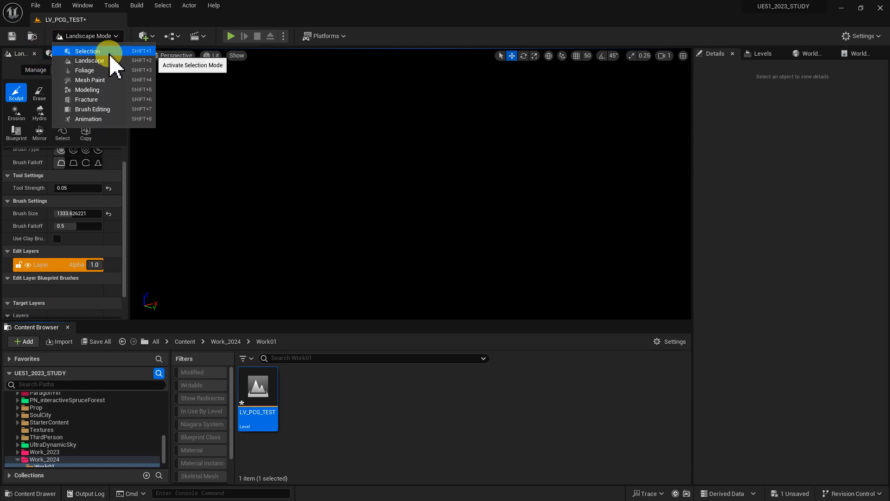
left_click(112, 52)
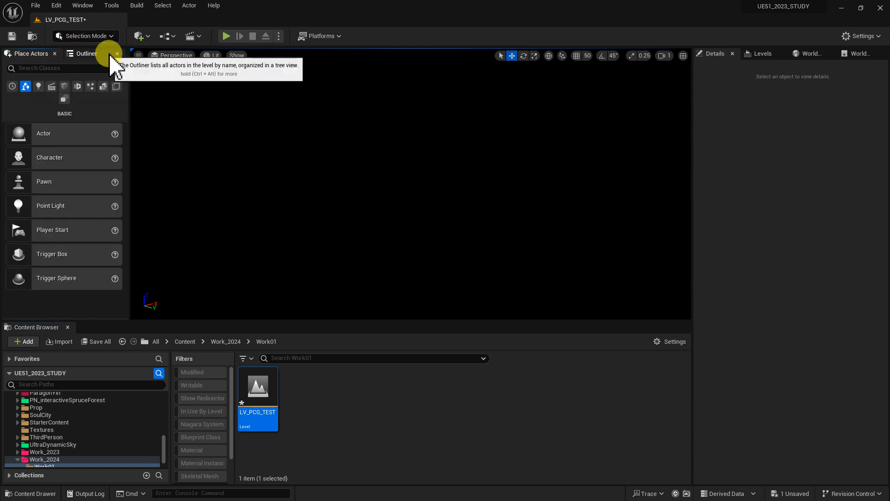
Add a sky light, atmospheric light, sky atmosphere, volumetric cloud and height fog to the level with the Env. Light Mixer
left_click(86, 6)
left_click(121, 110)
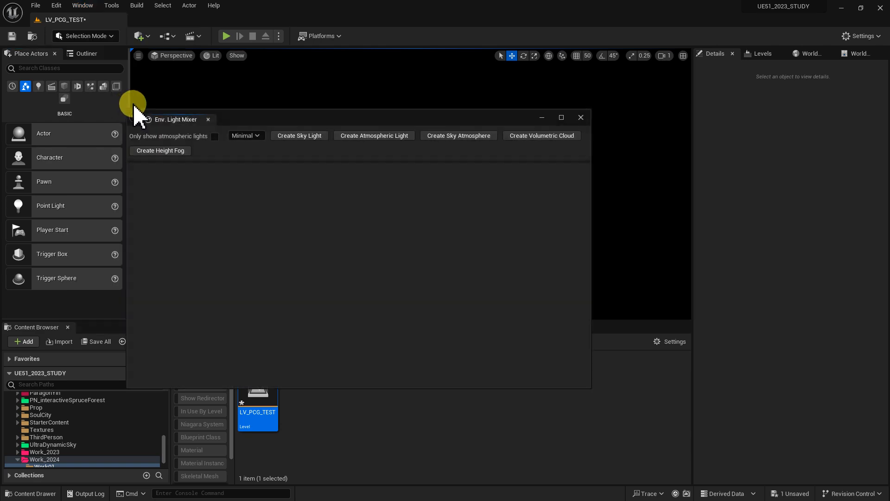
left_click(298, 135)
left_click(297, 135)
left_click(296, 136)
left_click(297, 136)
left_click(297, 135)
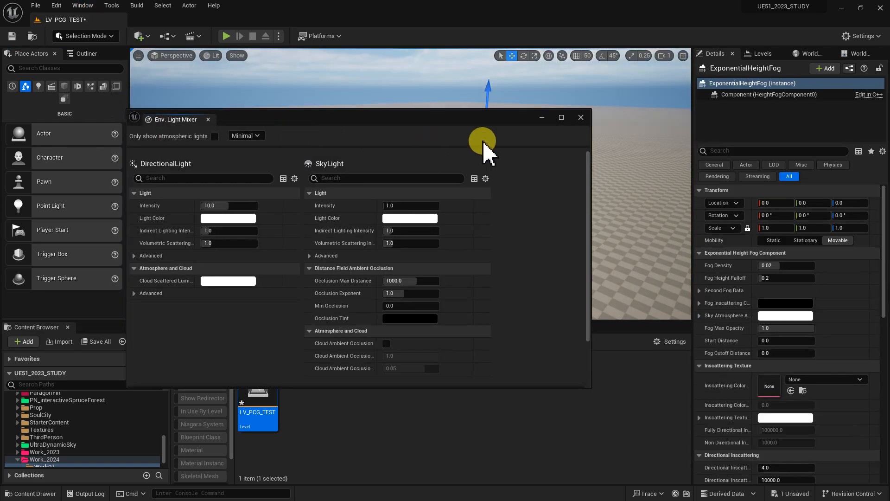
left_click(581, 118)
Check the viewport's exposure options and save the LV_PCG_TEST level
right_click_drag(569, 135, 512, 125)
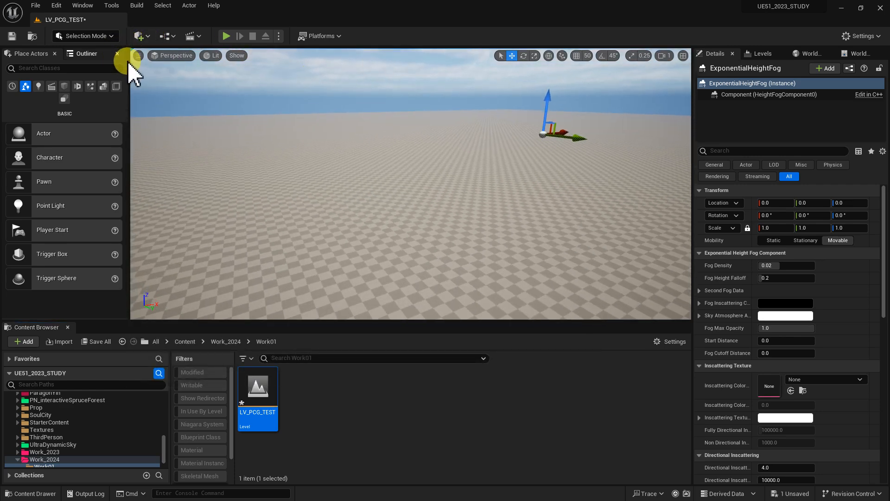
left_click(214, 56)
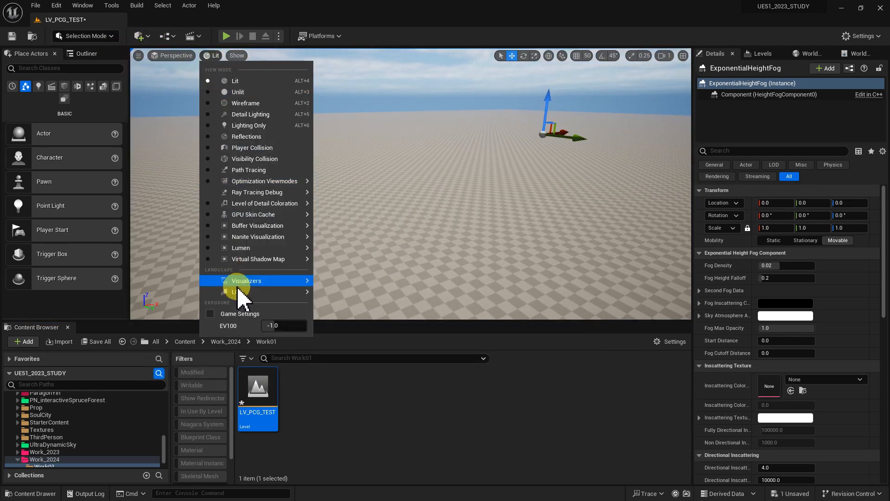
mouse_move(236, 293)
right_click_drag(416, 239, 478, 235)
left_click(298, 402)
left_click(275, 403)
key("ctrl+s")
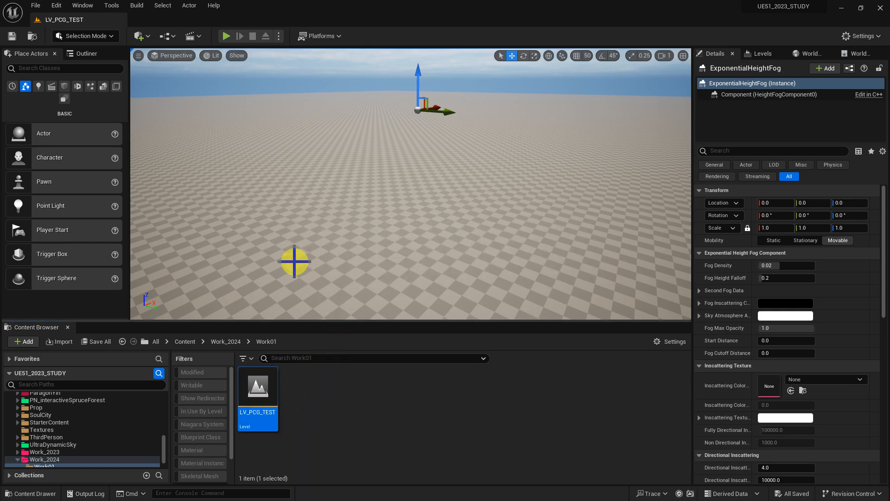
Search the placeable actors for pcg and place a PCG Volume on the landscape
right_click_drag(362, 173, 302, 139)
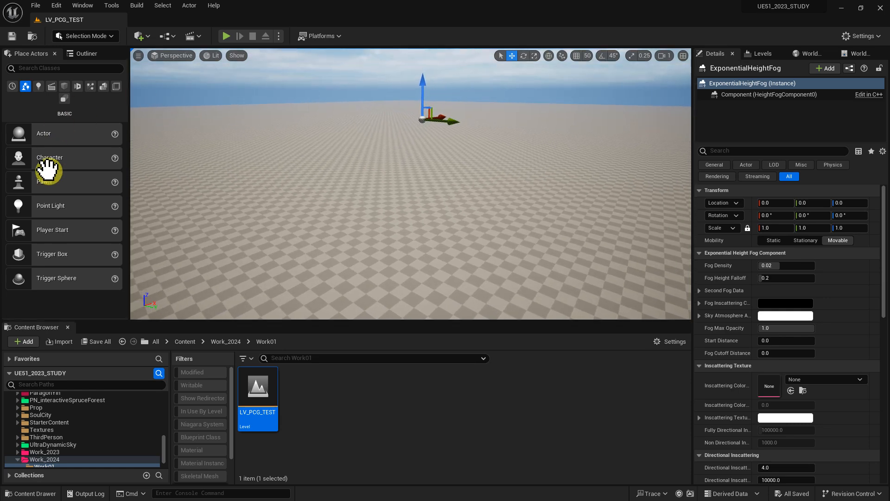
left_click(60, 68)
type("pcg")
left_click_drag(60, 89, 382, 200)
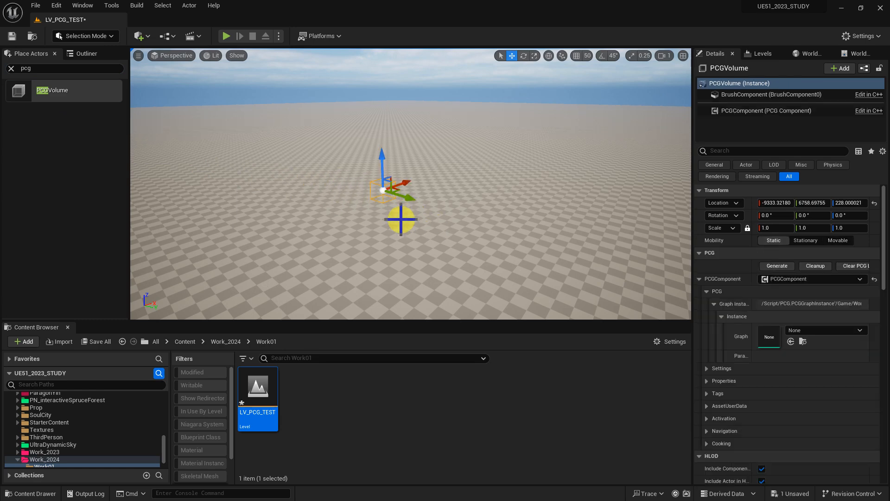
mouse_move(403, 214)
right_mouse_down()
mouse_move(305, 191)
mouse_move(392, 216)
right_mouse_up()
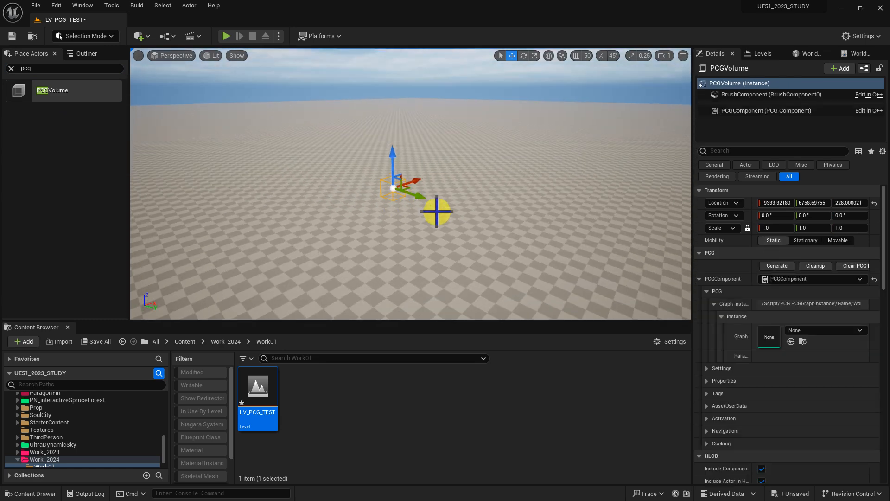
Create a PCG Graph asset with its default name in the Work01 folder and assign it to the PCG Volume
left_click(323, 406)
right_click(323, 396)
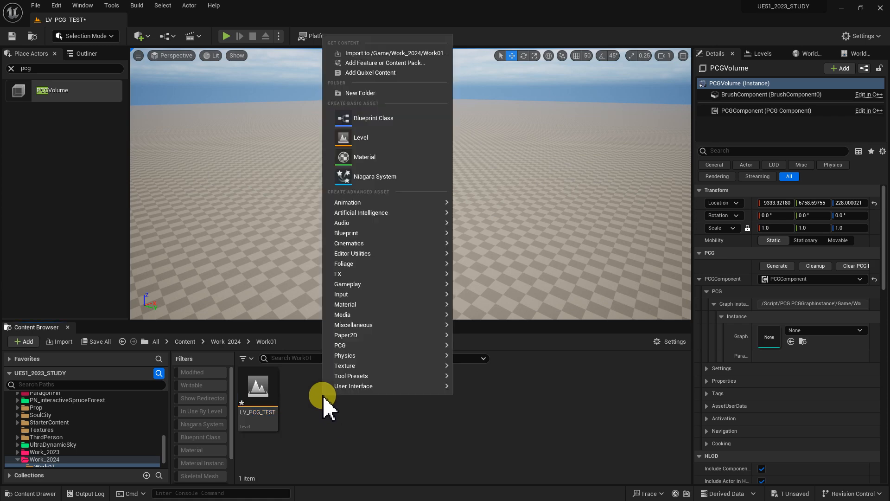
mouse_move(358, 346)
left_click(473, 354)
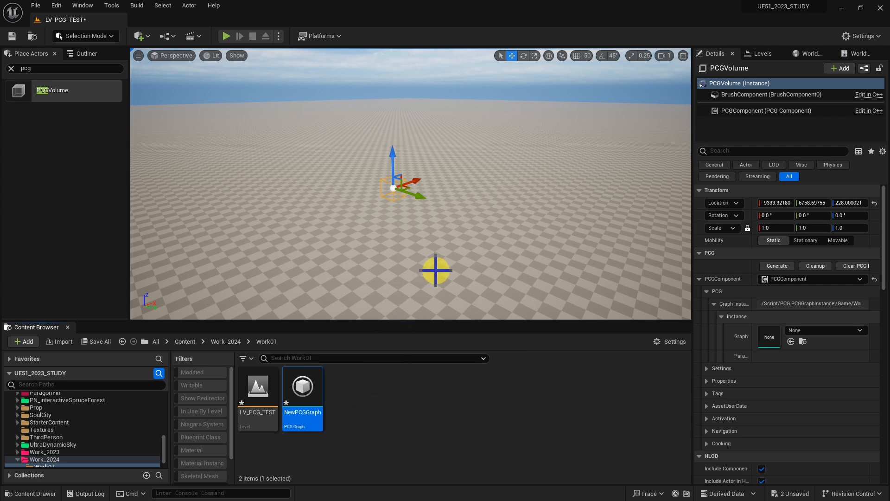
right_click_drag(429, 248, 429, 248)
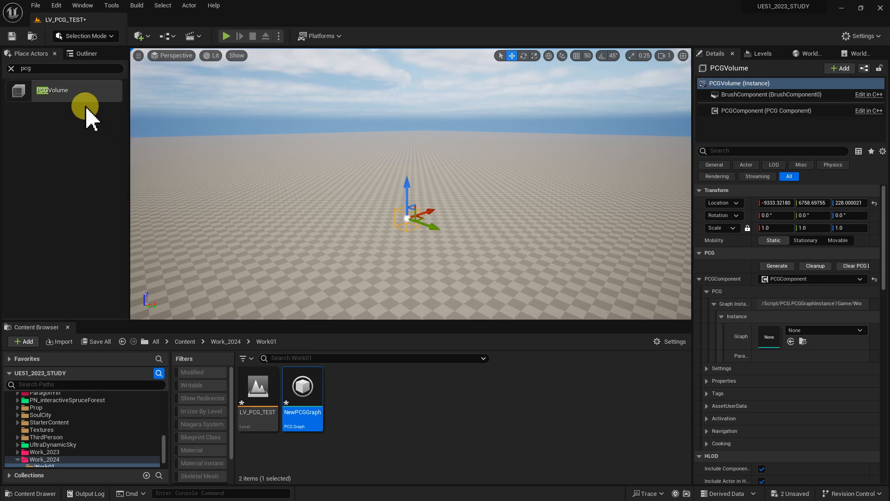
left_click_drag(302, 390, 705, 346)
right_click_drag(471, 255, 471, 254)
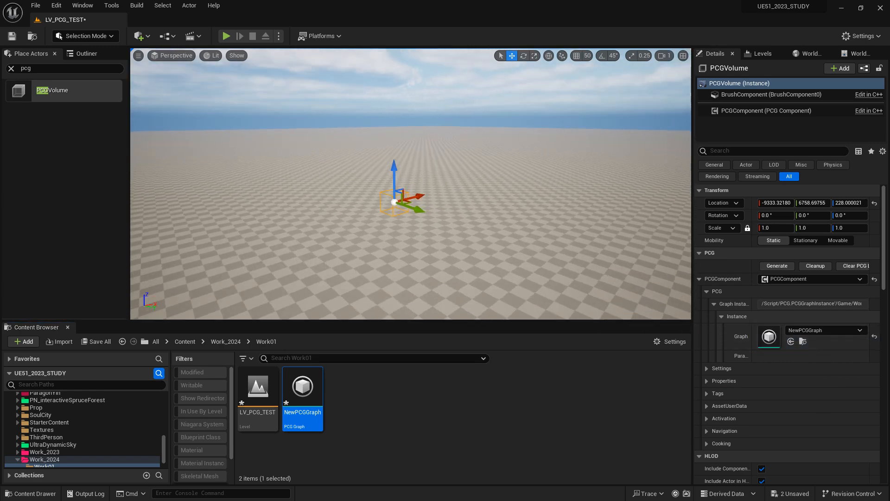
Open the new PCG graph, widen its editor window, and move the Output node farther from the Input node
double_click(303, 388)
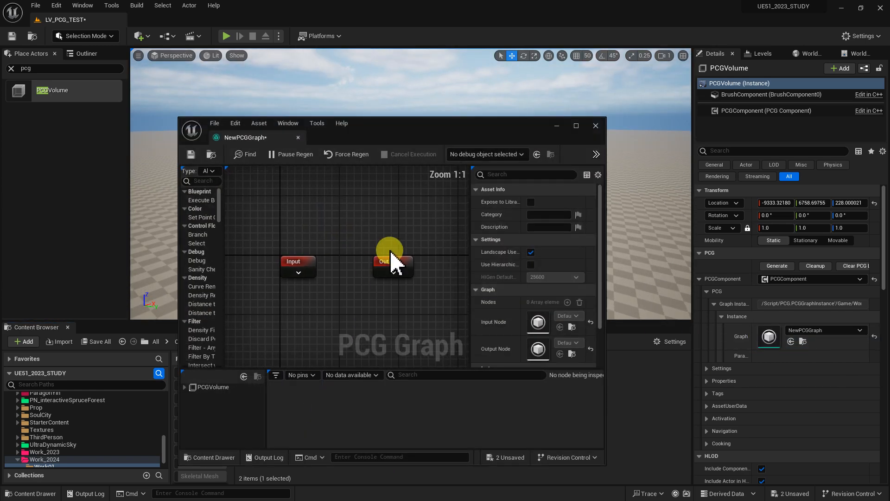
left_click_drag(605, 311, 753, 311)
left_click(464, 244)
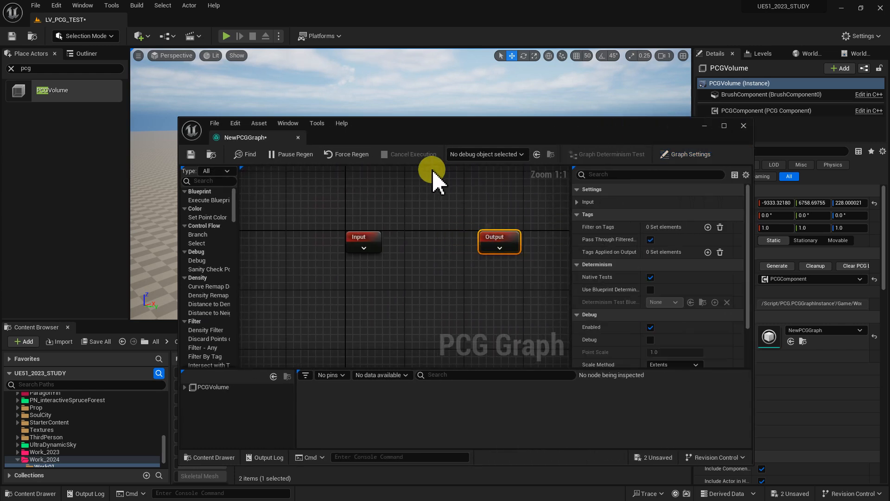
Move the graph editor window clear of the PCG Volume, shift the Input node farther from Output, and expand its pins
left_click_drag(408, 133, 651, 160)
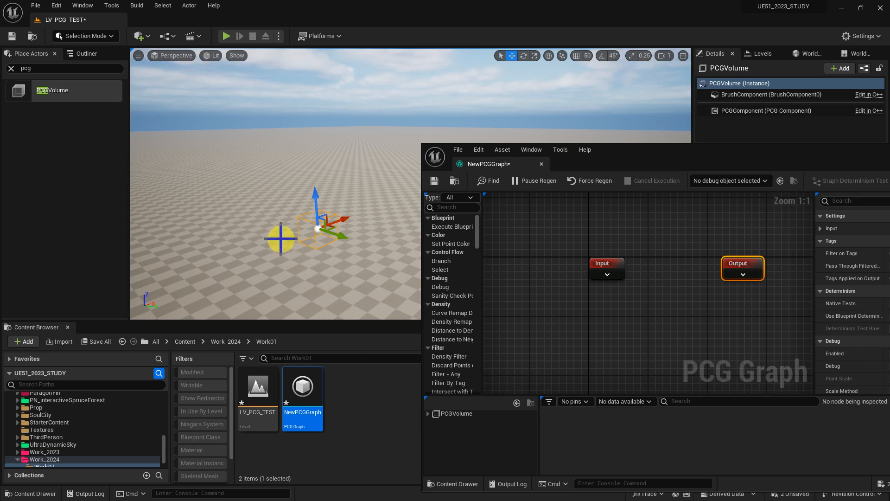
right_click_drag(595, 294, 565, 270)
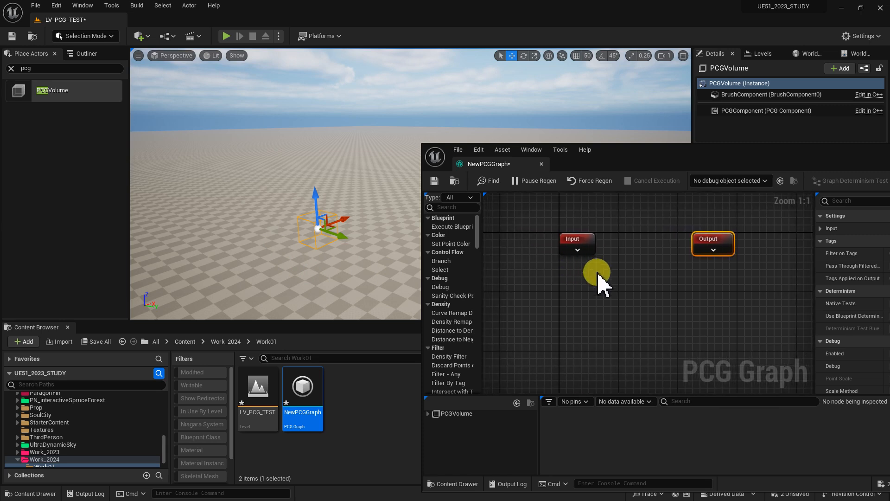
left_click_drag(576, 248, 525, 250)
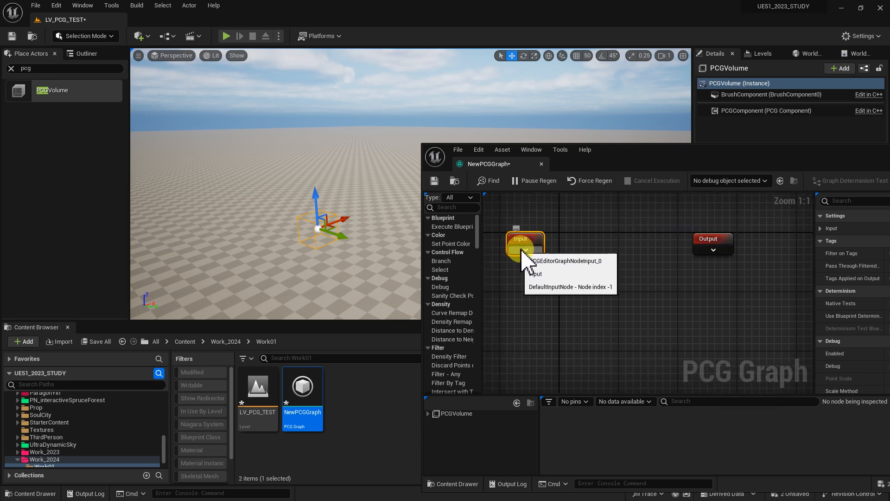
left_click(525, 251)
Add a Surface Sampler node fed by the Input node's Landscape pin and turn on the node's debug display
right_click_drag(570, 315, 542, 284)
left_click_drag(538, 277, 644, 303)
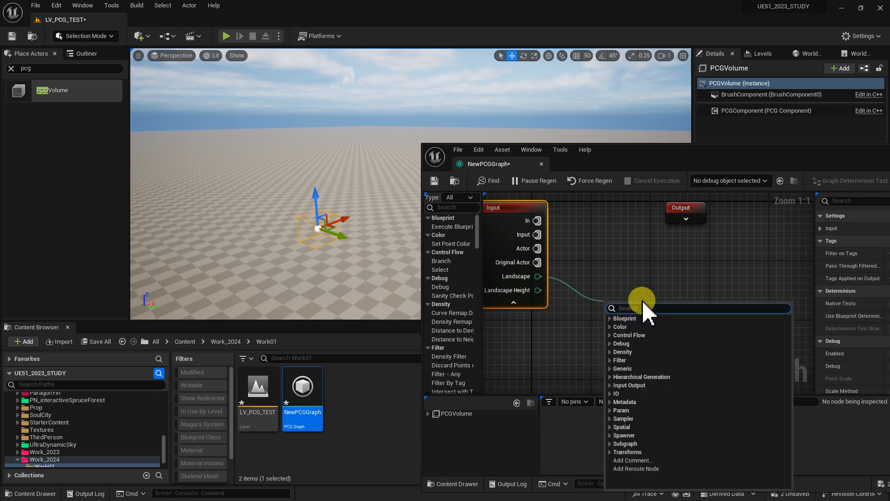
type("sur")
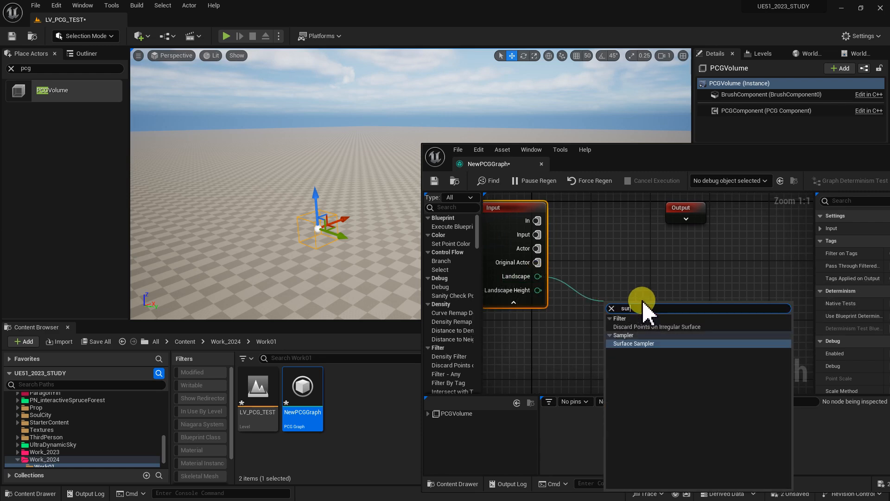
key("Return")
left_click_drag(642, 301, 644, 265)
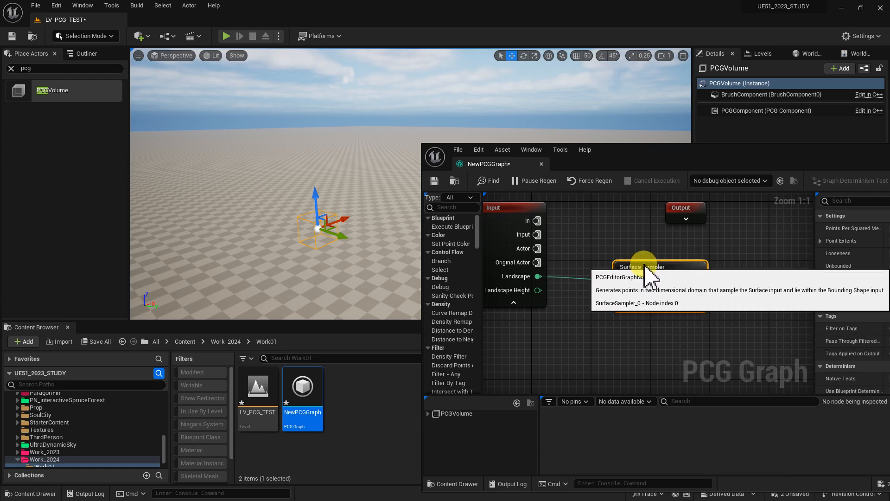
key("d")
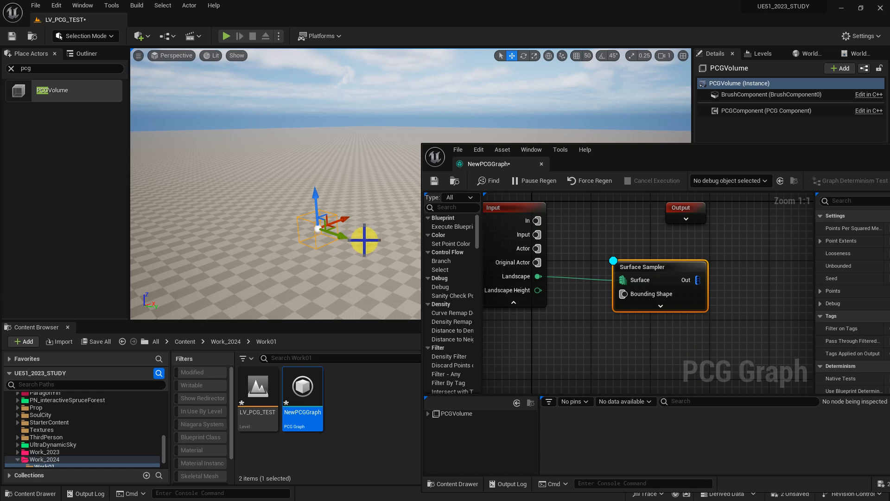
double_click(659, 270)
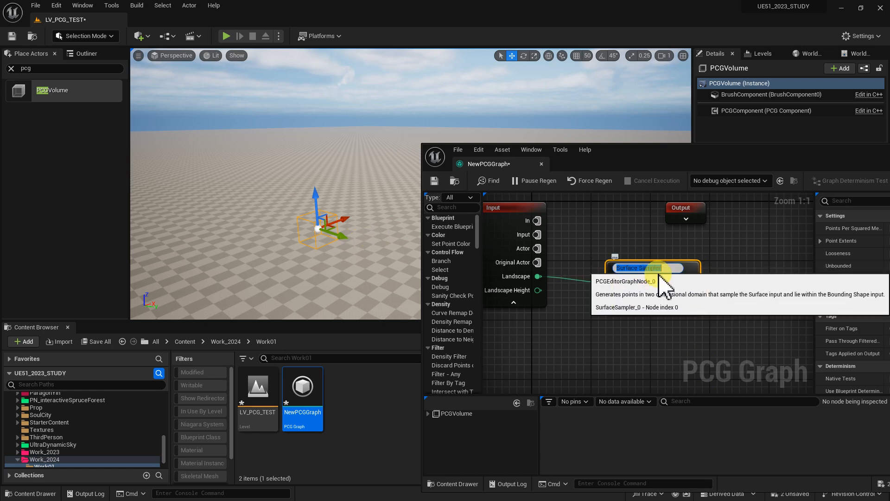
type("d")
key("Return")
key("ctrl+z")
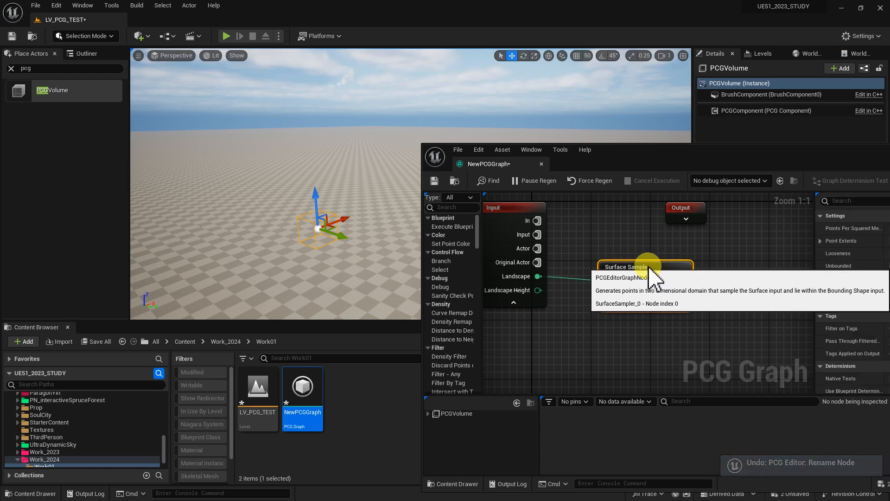
Enable debug display on the Surface Sampler, move the graph window off the volume's settings, and generate the PCG Volume
key("d")
left_click_drag(643, 157, 441, 259)
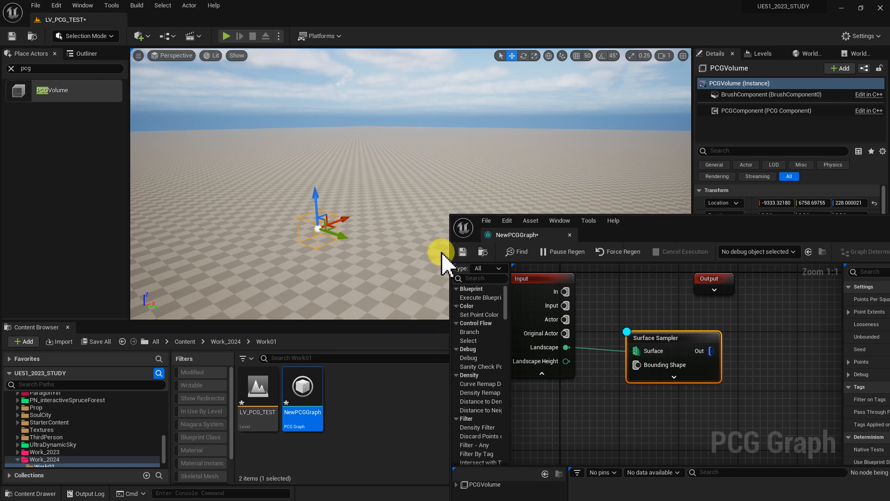
left_click_drag(811, 232, 697, 392)
right_click_drag(463, 203, 434, 224)
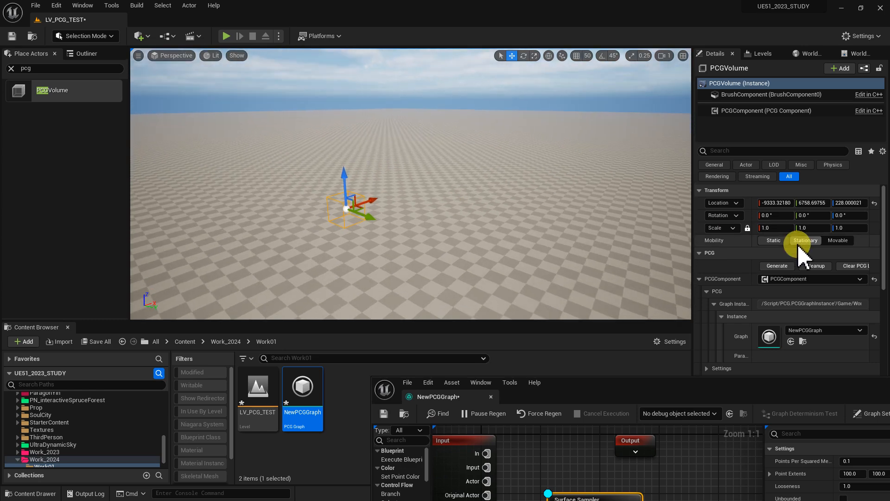
left_click(89, 53)
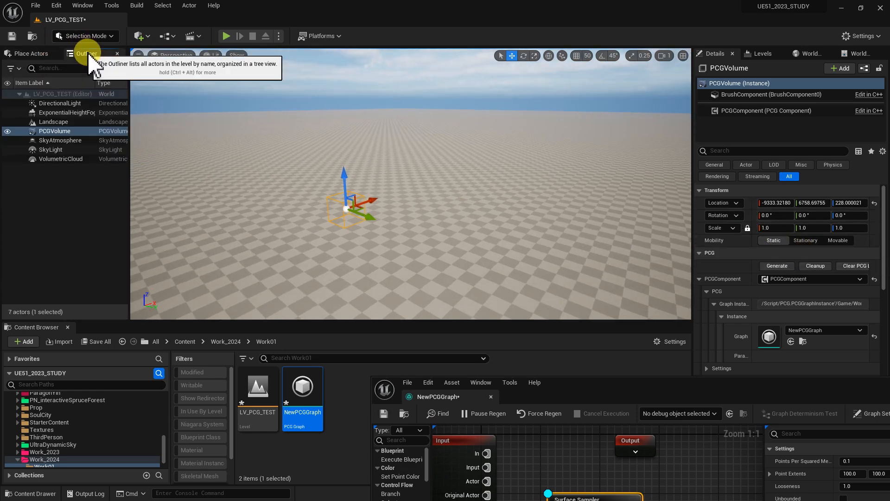
left_click(777, 265)
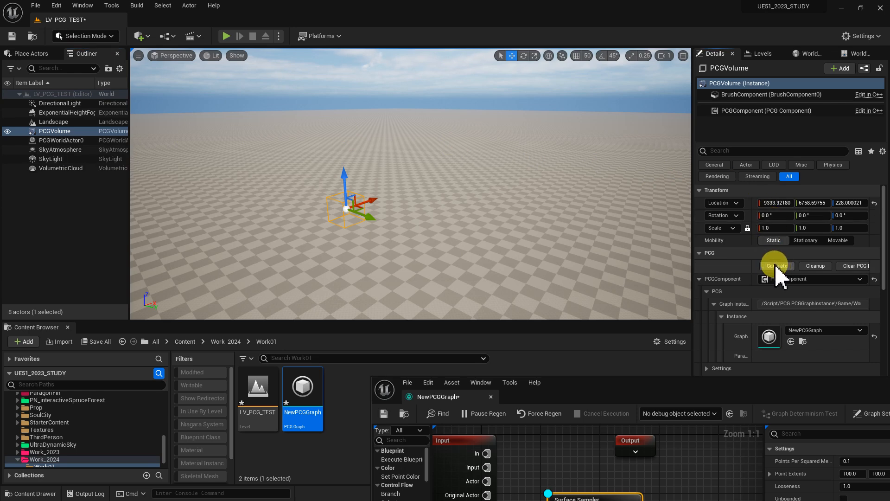
Scale up the PCG Volume uniformly, setting its scale to 20 on all axes
right_click_drag(424, 203, 415, 217)
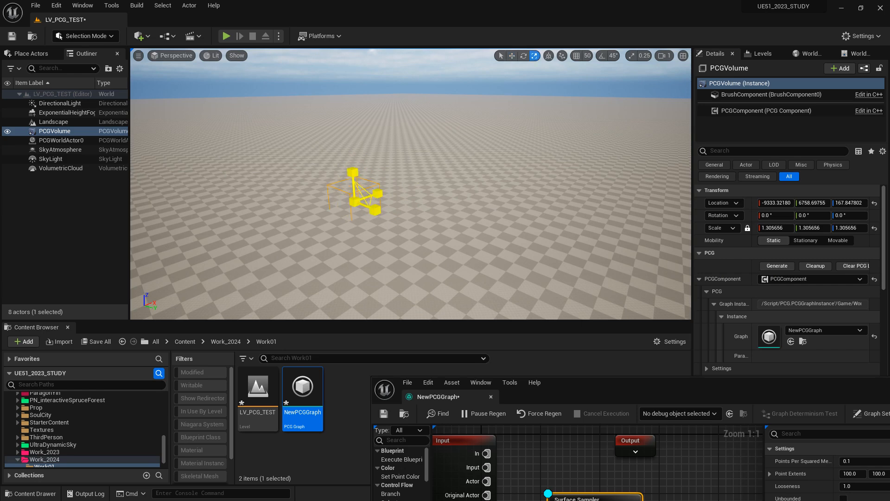
left_click_drag(364, 193, 357, 209)
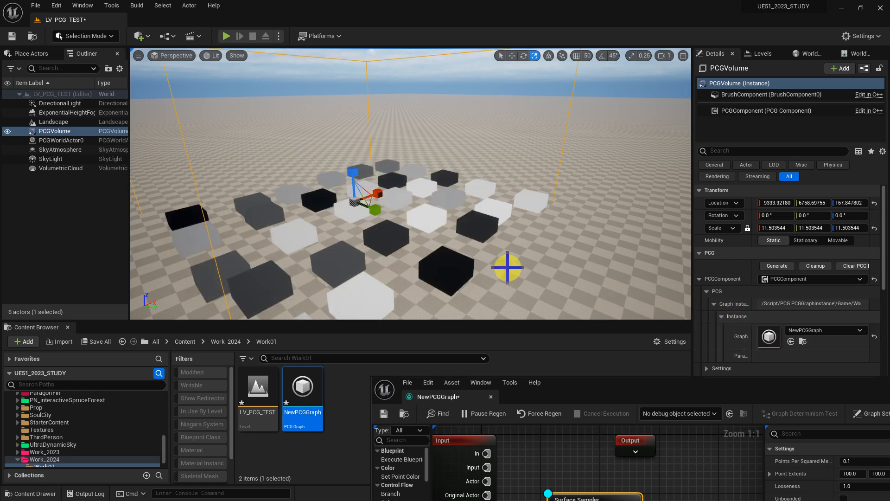
scroll(564, 274, "down", 3)
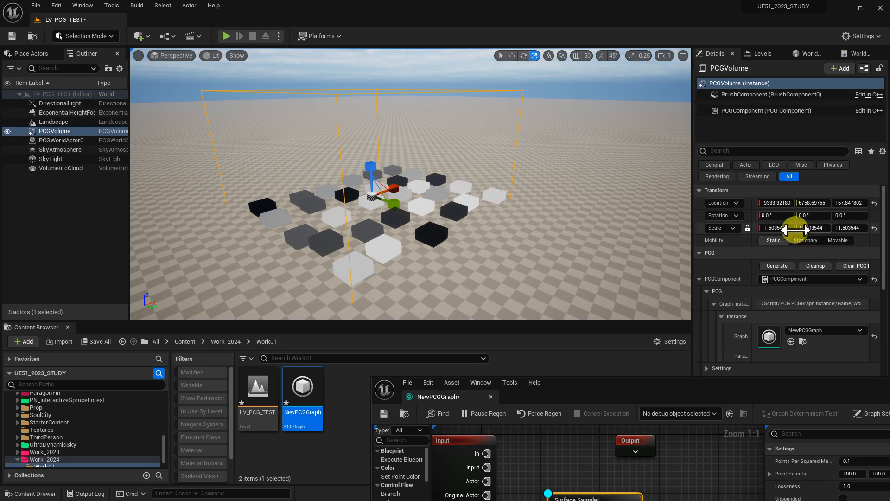
type("20")
key("Return")
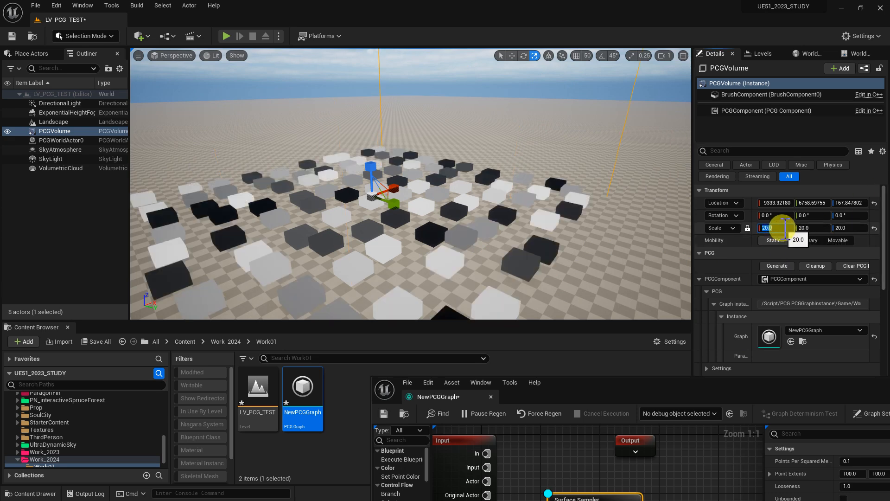
Examine the debug cubes across the enlarged PCG Volume from several viewpoints alongside the Surface Sampler's settings
key("s")
mouse_move(535, 199)
right_mouse_down()
mouse_move(517, 190)
mouse_move(532, 203)
right_mouse_up()
left_click_drag(611, 383, 713, 369)
key("w")
right_click_drag(427, 254, 427, 254)
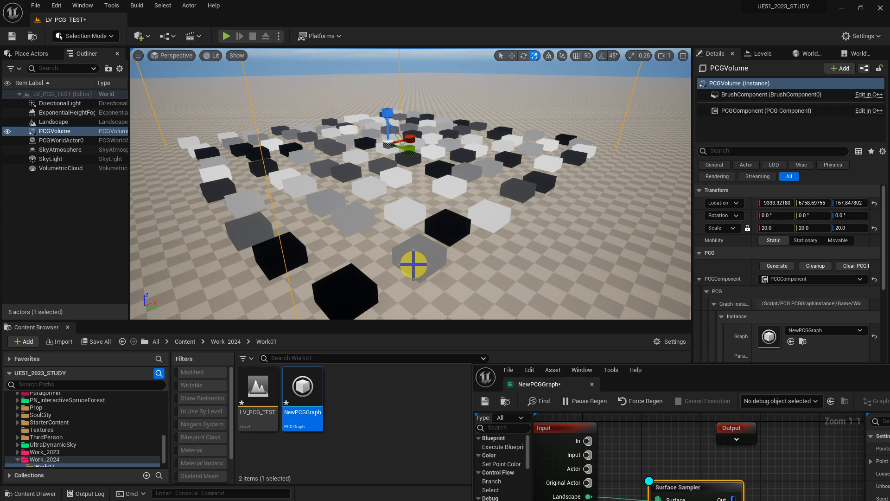
right_click_drag(427, 254, 424, 281)
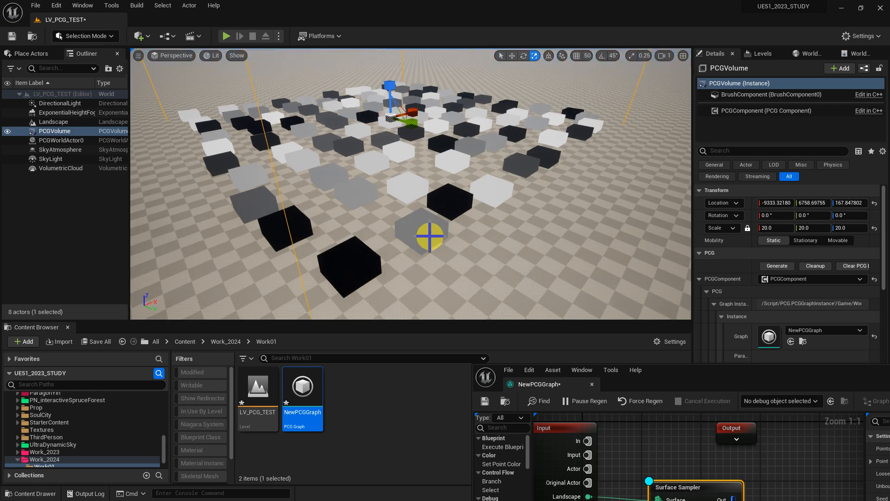
right_click_drag(499, 233, 479, 205)
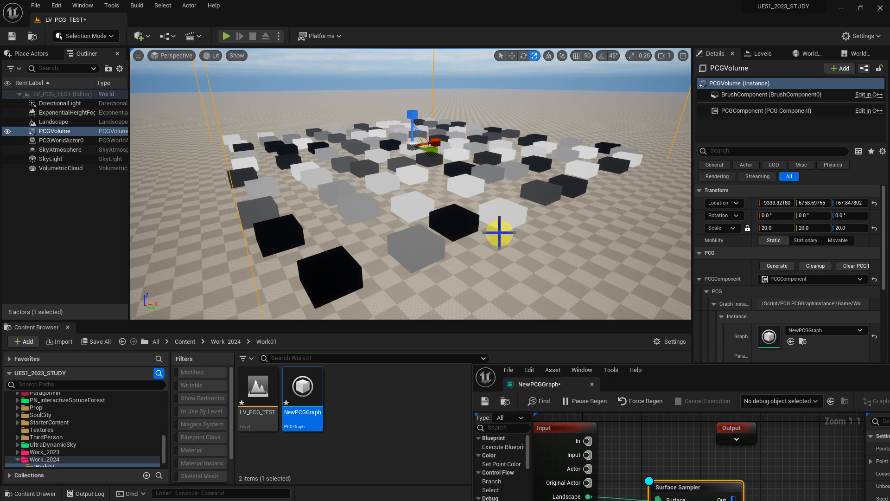
right_click_drag(508, 228, 532, 232)
left_click_drag(700, 381, 385, 233)
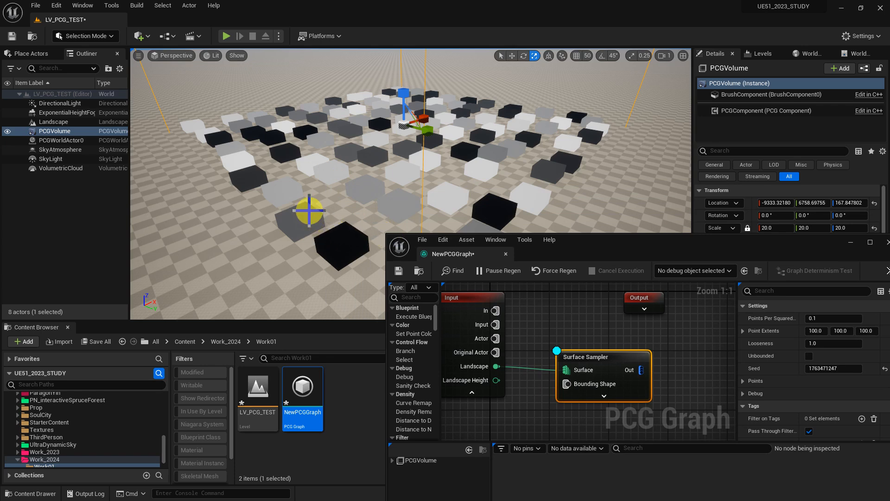
right_click_drag(309, 211, 309, 188)
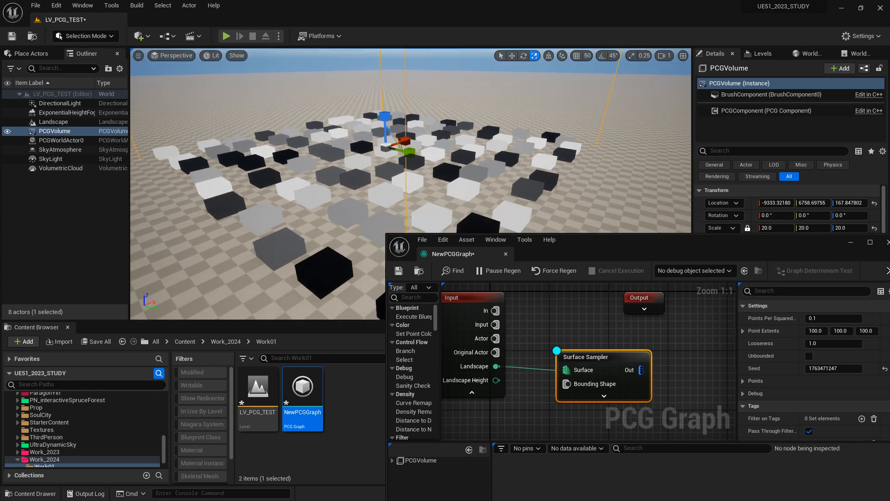
right_click_drag(309, 188, 282, 201)
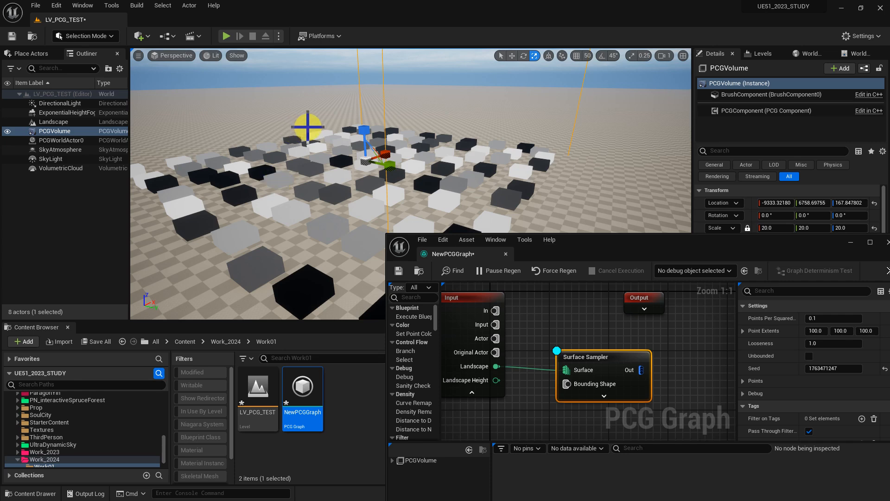
left_click_drag(387, 236, 388, 249)
right_click_drag(432, 219, 418, 199)
Move the Surface Sampler node closer to the Input node and shift the graph window aside to view the debug cubes
left_click_drag(632, 250, 662, 205)
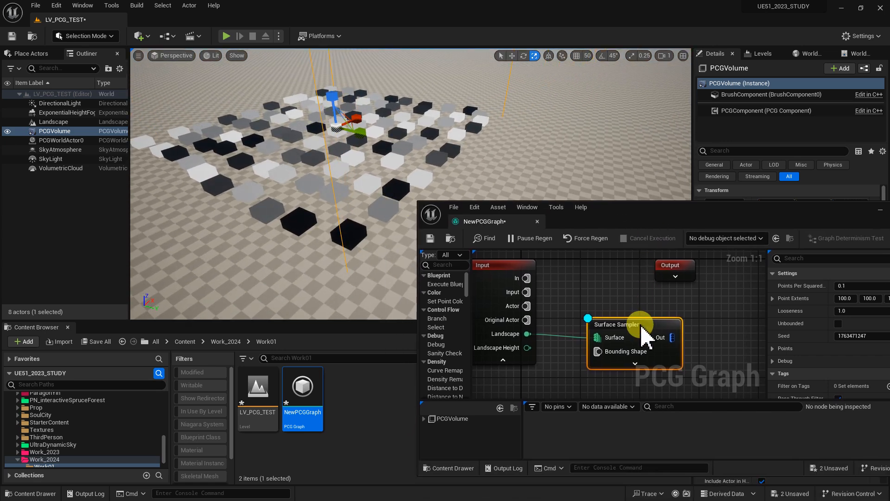
left_click_drag(627, 319, 630, 323)
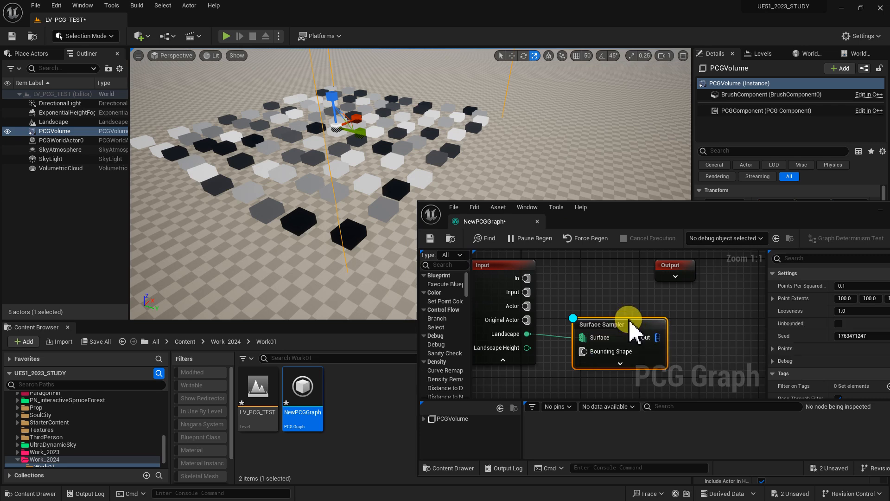
left_click_drag(644, 208, 633, 207)
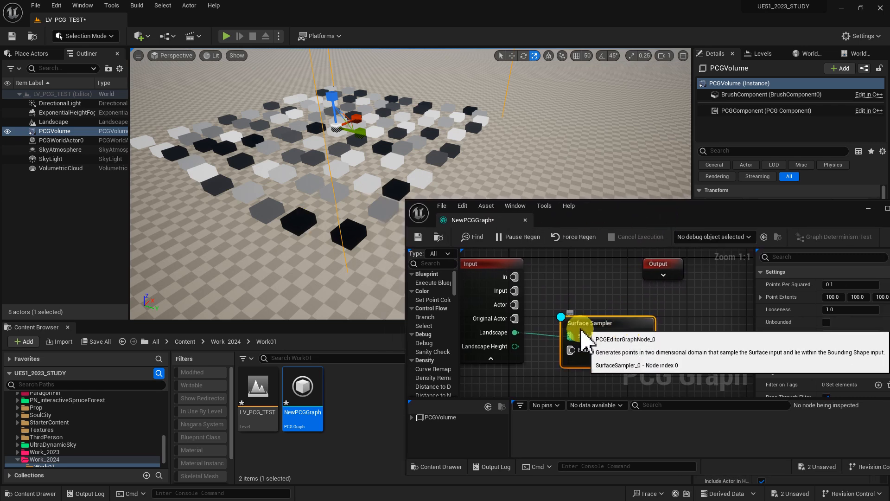
right_click_drag(602, 335, 589, 297)
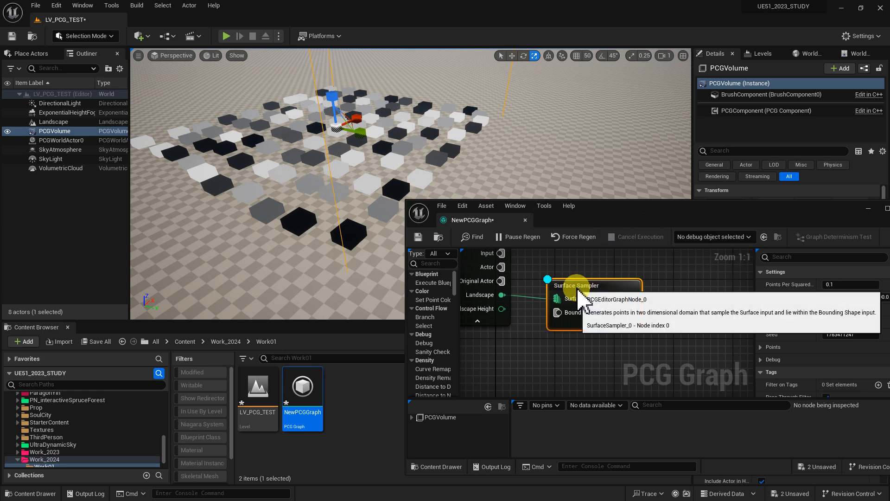
right_click_drag(686, 308, 670, 284)
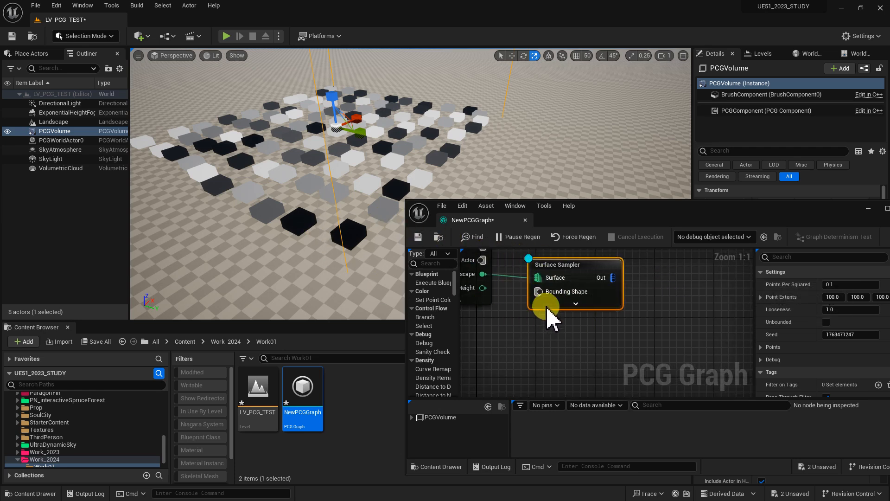
left_click_drag(611, 214, 681, 195)
mouse_move(377, 202)
right_mouse_down()
mouse_move(383, 168)
mouse_move(348, 172)
mouse_move(380, 202)
right_mouse_up()
key("w")
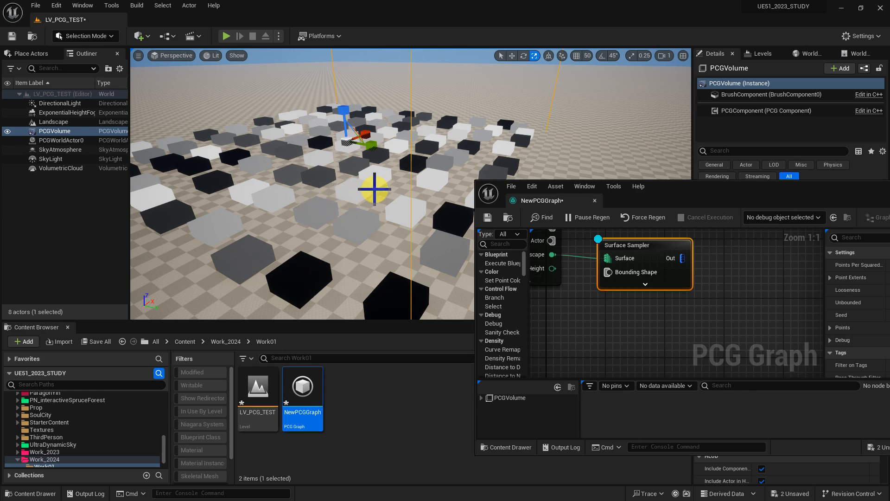
Make the graph editor window taller and expand the Surface Sampler's Points settings
left_click_drag(652, 189, 530, 153)
right_click_drag(583, 229, 579, 284)
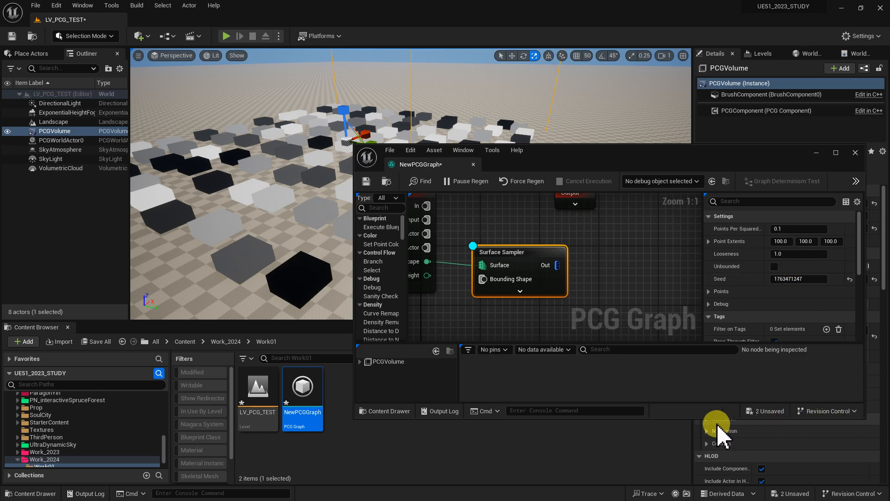
left_click_drag(694, 448, 701, 485)
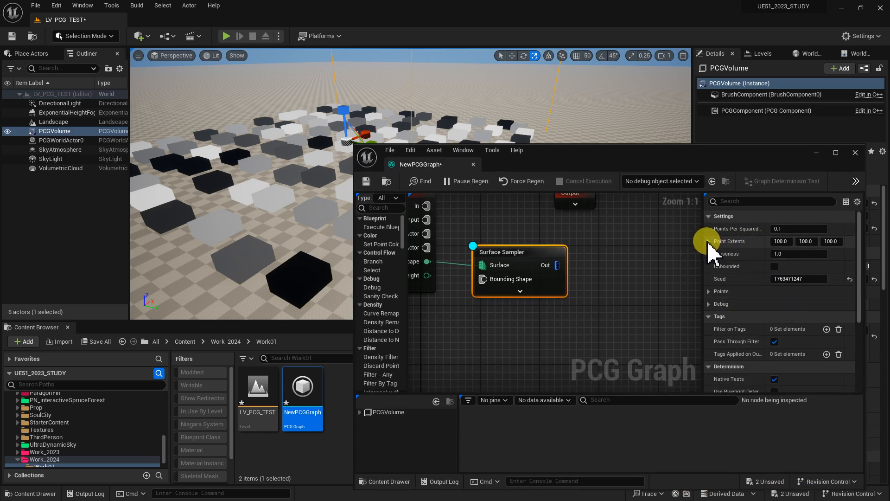
left_click(709, 292)
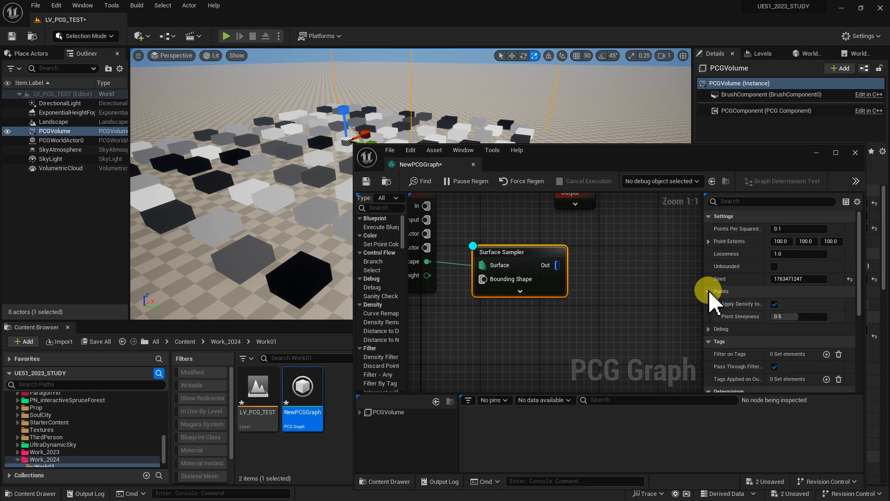
Widen the settings' name column and turn off Apply Density to Points for the Surface Sampler
left_click_drag(616, 156, 652, 152)
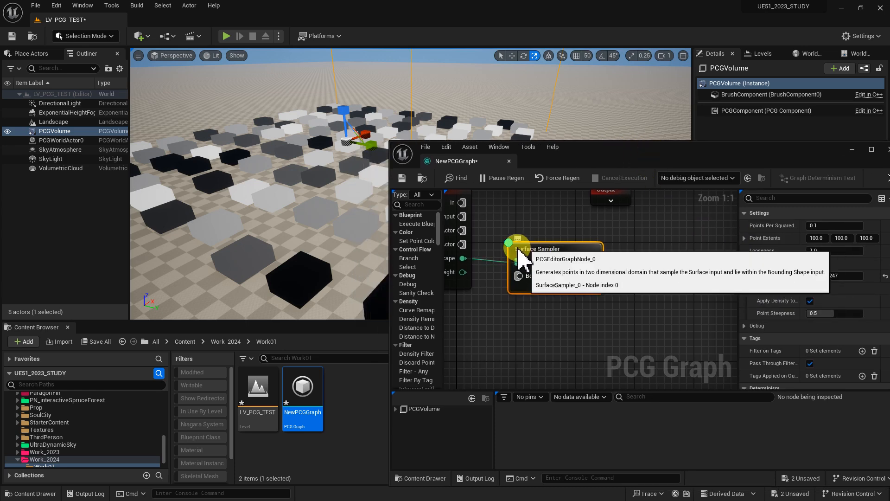
left_click_drag(519, 260, 526, 260)
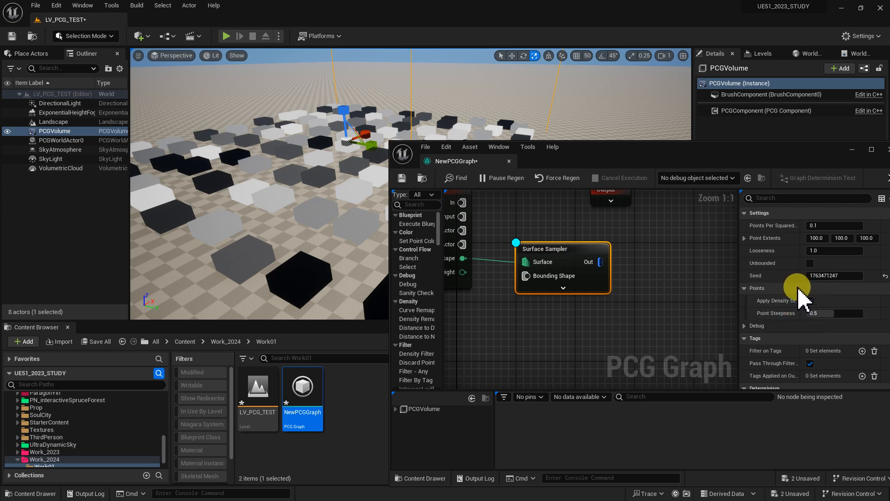
left_click_drag(800, 274, 818, 274)
left_click(833, 301)
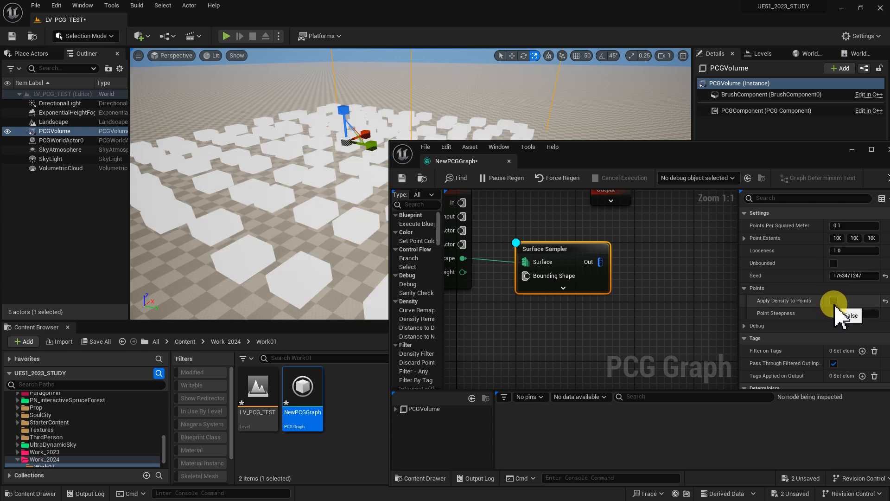
Compare the debug points with Apply Density to Points on and off, shrink the graph window, and leave the option on
left_click(834, 302)
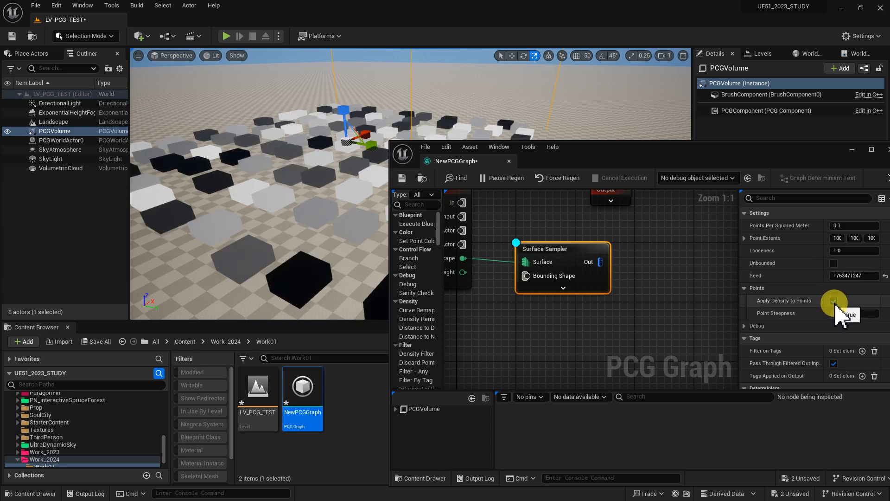
left_click(834, 301)
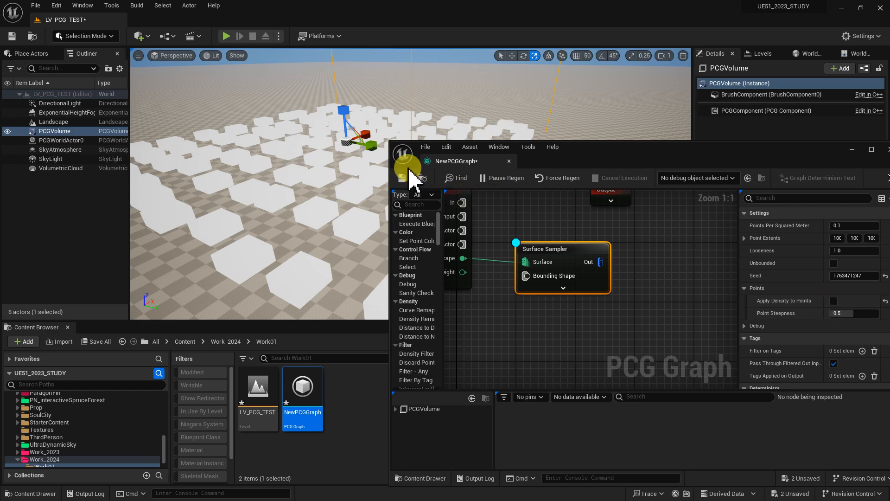
left_click_drag(389, 141, 457, 156)
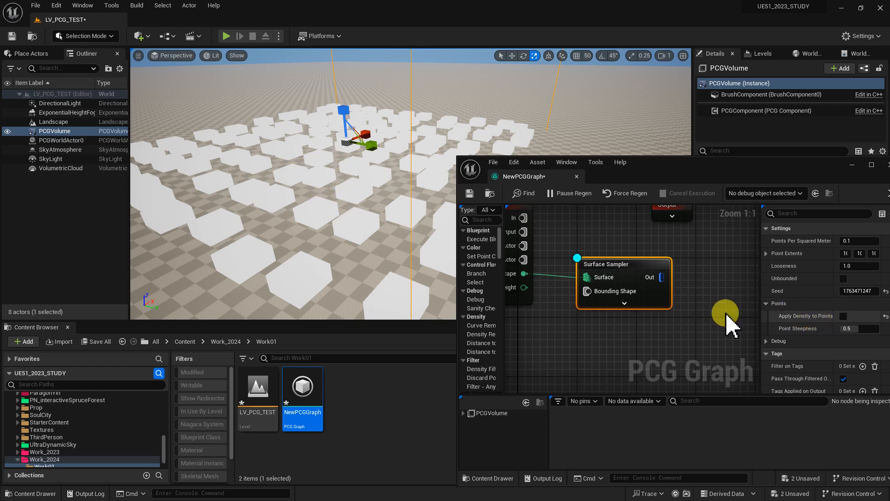
left_click(843, 316)
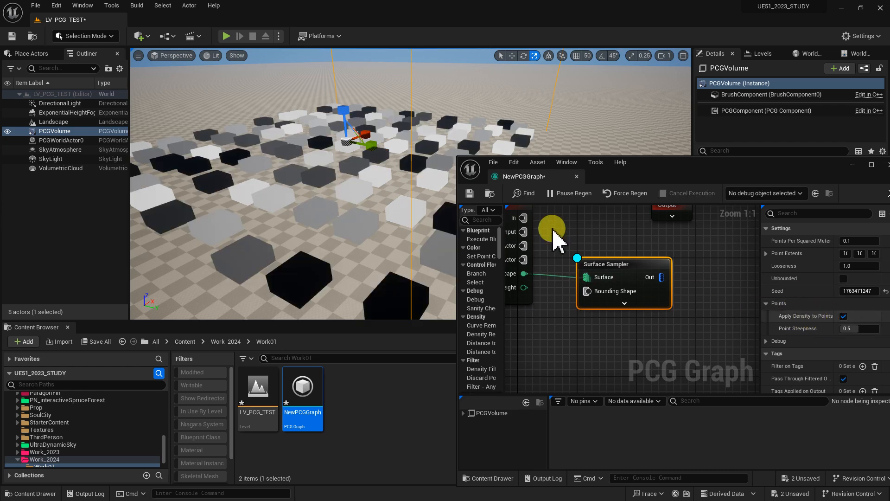
Examine the density shading of the debug cubes from several viewpoints, resizing the graph window to uncover more of the viewport
mouse_move(329, 248)
right_mouse_down()
mouse_move(307, 241)
mouse_move(307, 258)
mouse_move(327, 243)
right_mouse_up()
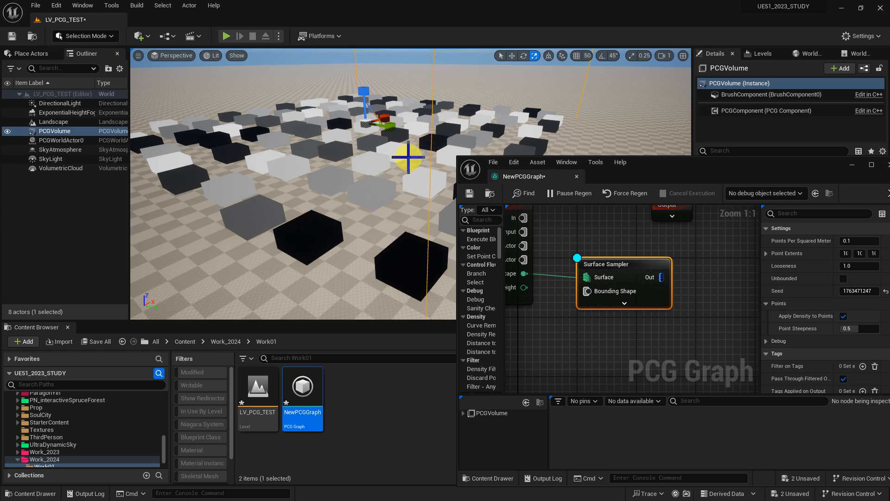
right_click_drag(443, 125, 484, 131)
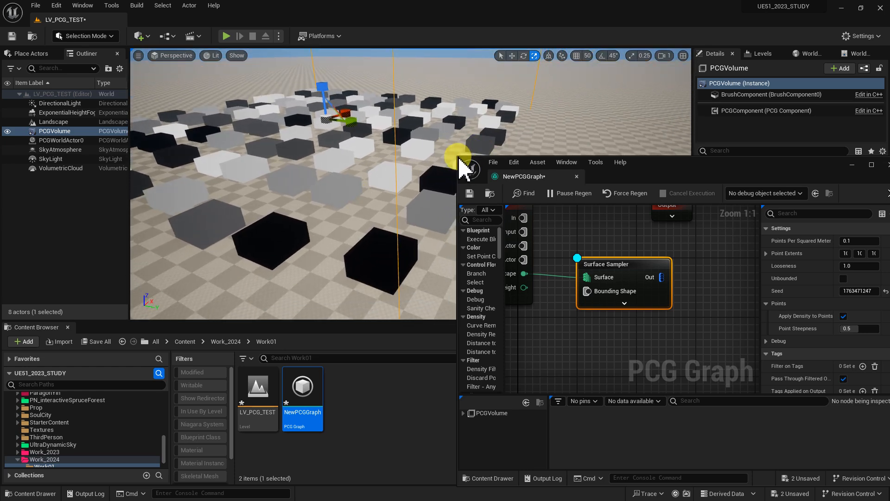
left_click_drag(459, 159, 494, 142)
right_click_drag(460, 159, 459, 159)
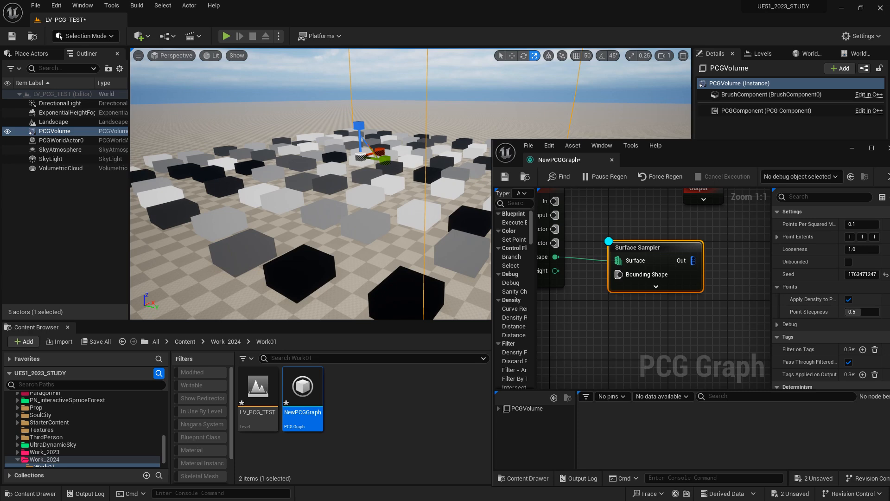
right_click_drag(289, 273, 290, 272)
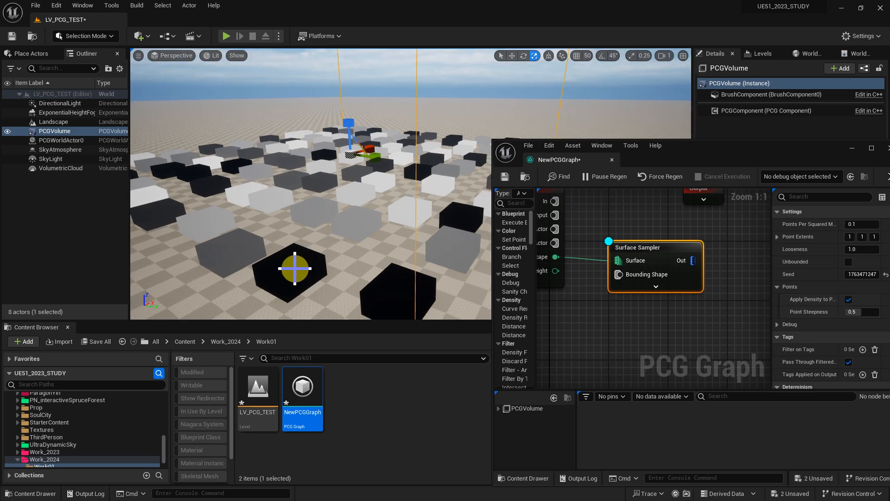
right_click_drag(371, 242, 412, 248)
right_click_drag(473, 225, 473, 225)
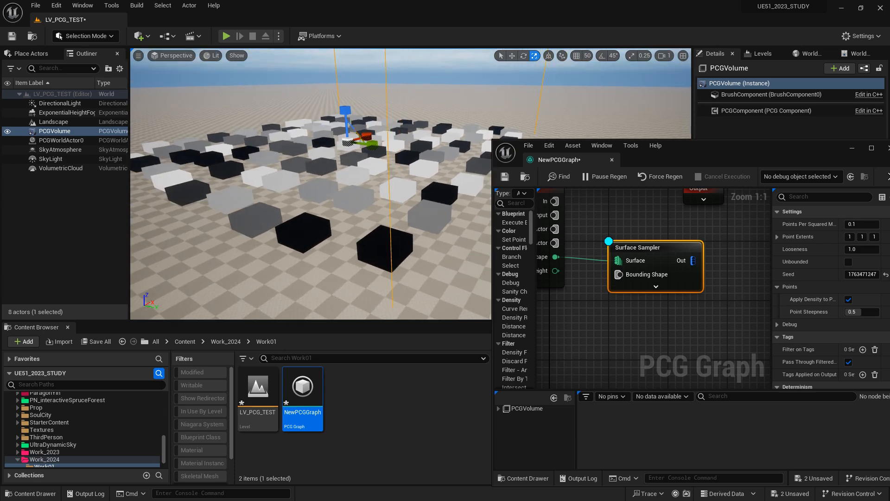
Add a Static Mesh Spawner node connected to the Surface Sampler's Out pin
left_click_drag(658, 252, 710, 261)
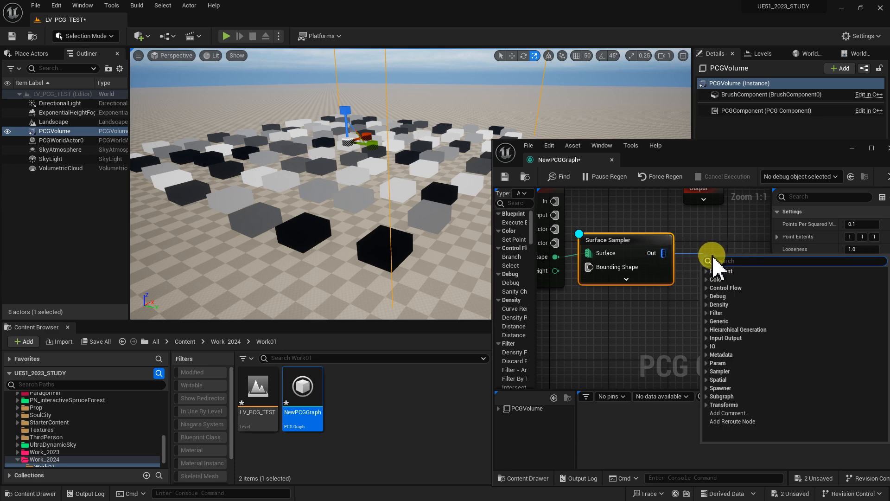
type("stat")
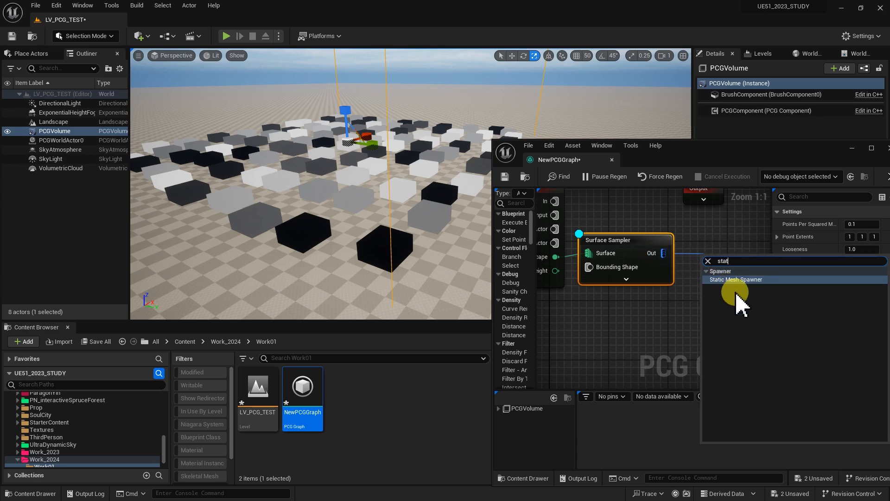
left_click(739, 281)
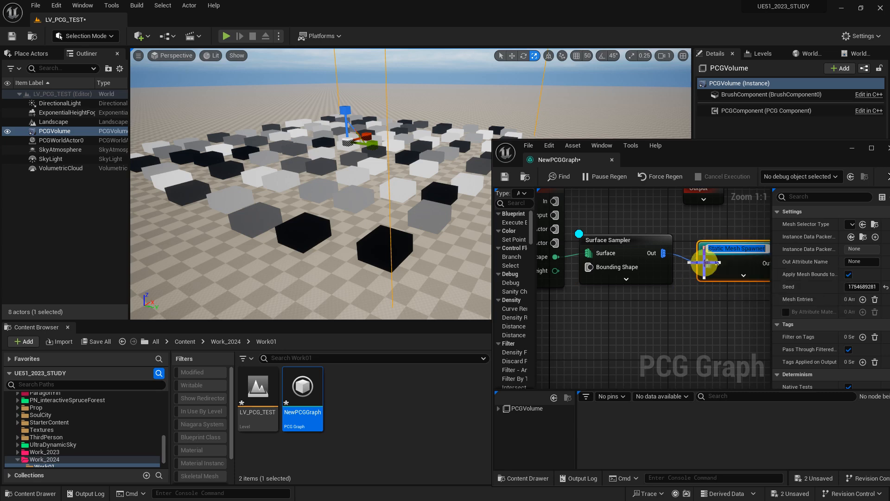
key("Return")
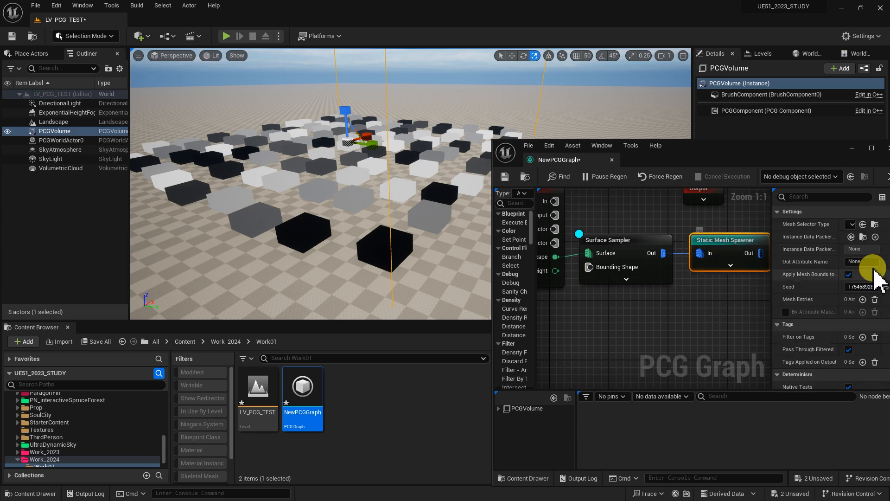
Widen the graph window, add one mesh entry to the Static Mesh Spawner and expand its Descriptor
left_click_drag(739, 149, 654, 114)
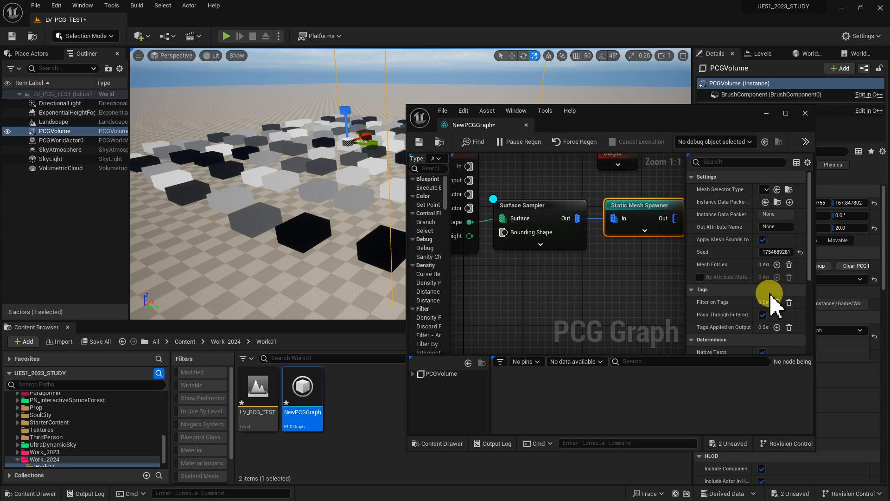
left_click_drag(815, 297, 887, 297)
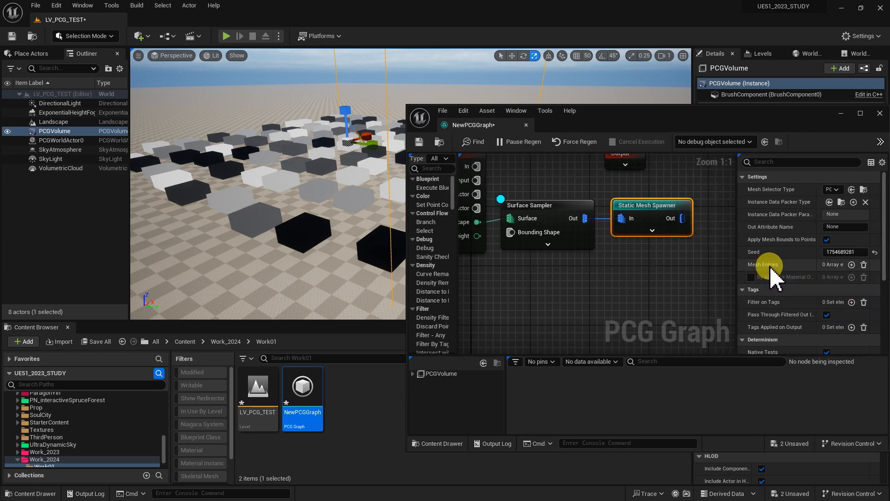
left_click(852, 264)
left_click(760, 279)
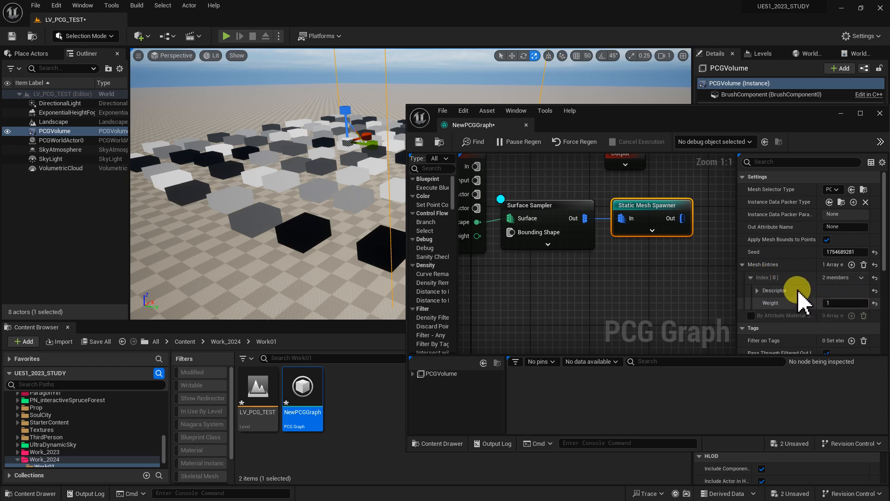
left_click(779, 292)
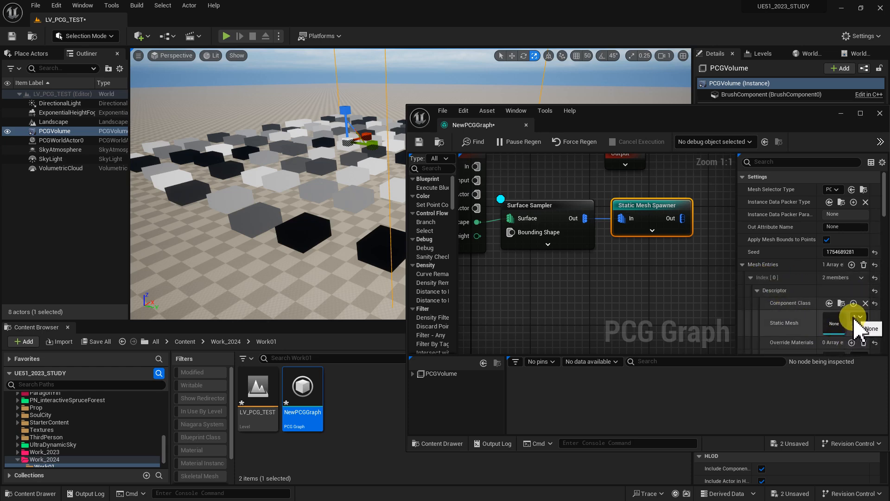
Open the BlackAlder/Geometry/SimpleWind folder in the Content Browser
left_click_drag(163, 447, 133, 408)
double_click(40, 416)
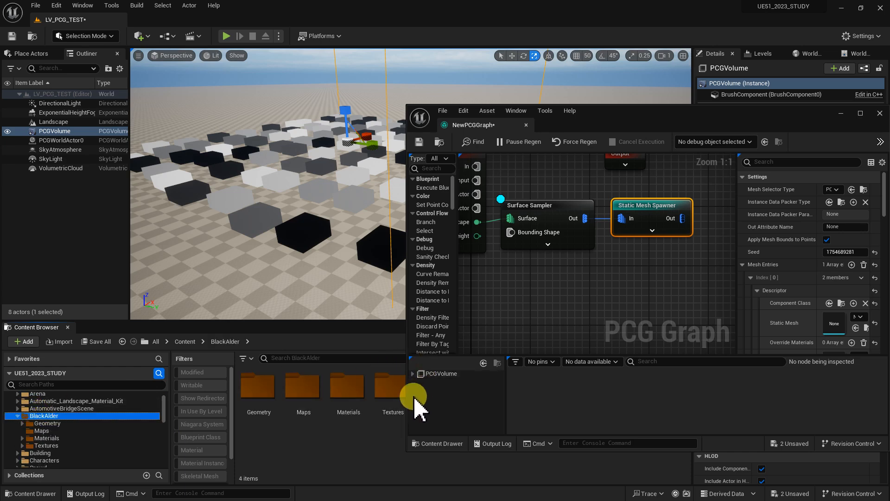
double_click(267, 387)
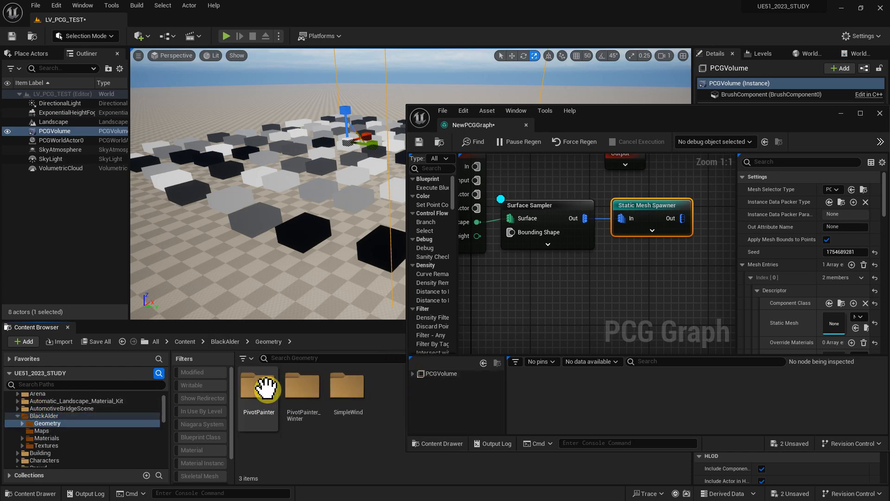
double_click(348, 388)
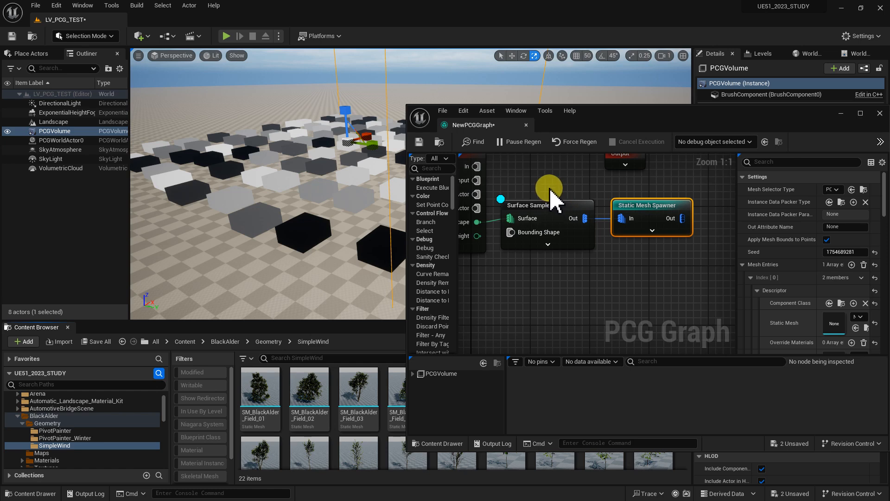
Assign SM_BlackAlder_Forest_01 as the mesh entry's Static Mesh and move the graph window aside to expose the viewport
left_click_drag(660, 124, 625, 43)
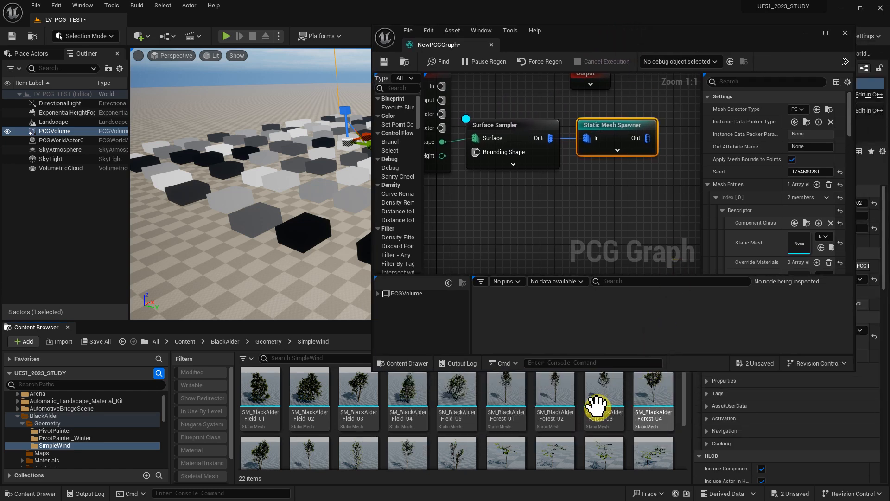
scroll(513, 403, "down", 1)
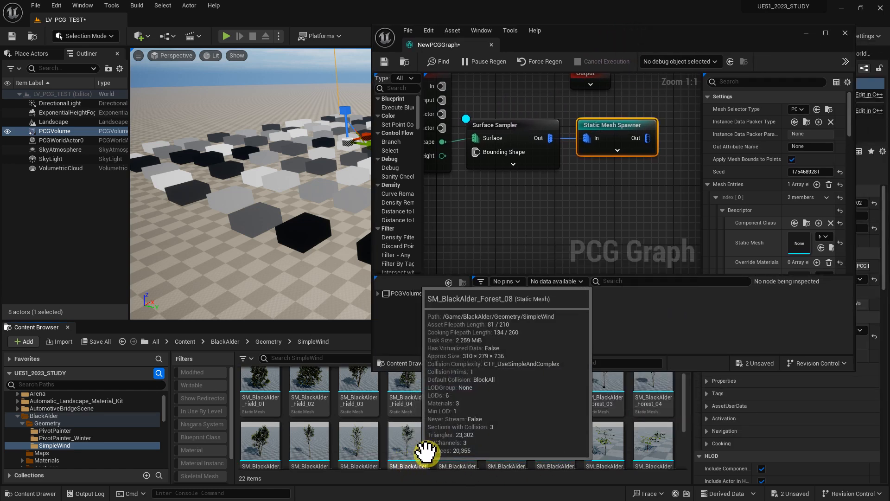
left_click(408, 453)
scroll(568, 443, "up", 1)
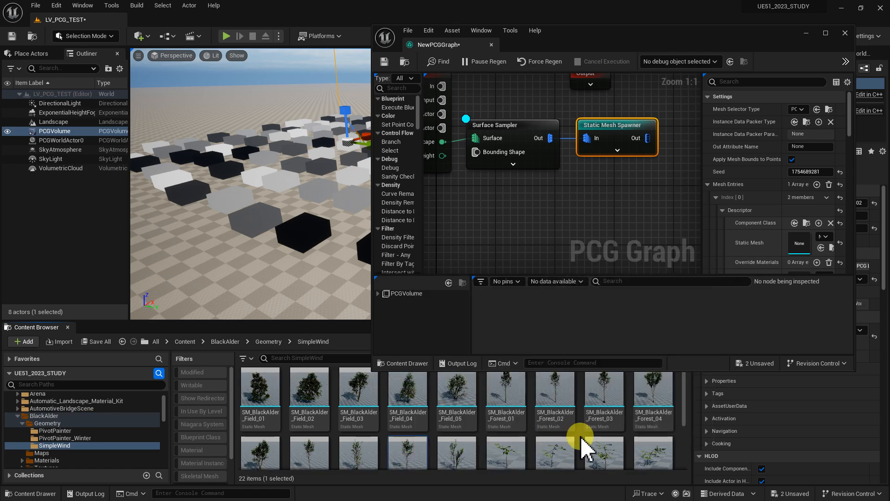
left_click(509, 397)
left_click_drag(736, 271, 793, 245)
left_click_drag(585, 40, 665, 78)
left_click_drag(702, 130, 741, 116)
Examine the trees spawned on the debug cubes inside the PCG Volume from several viewpoints
left_click(355, 185)
mouse_move(343, 181)
right_mouse_down()
mouse_move(347, 169)
mouse_move(332, 168)
right_mouse_up()
left_click_drag(335, 186, 335, 157)
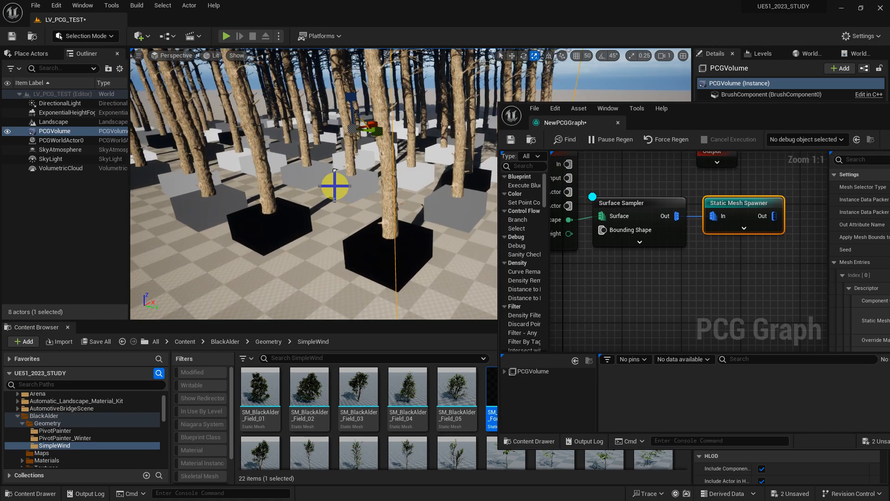
left_click_drag(348, 190, 348, 222)
middle_click_drag(348, 190, 320, 199)
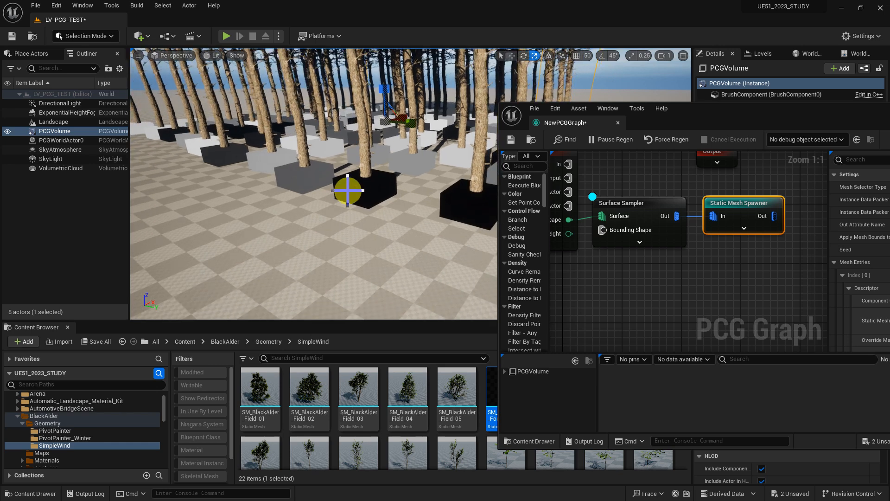
right_click_drag(348, 190, 352, 181)
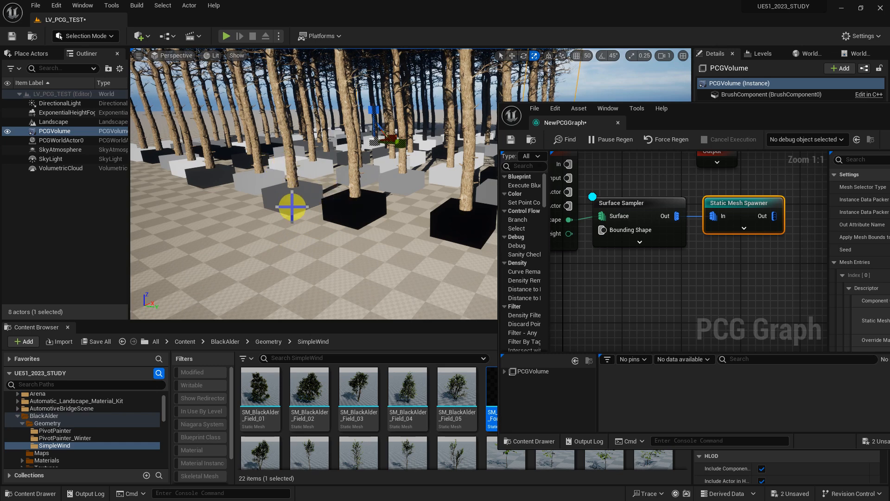
Turn off the Surface Sampler's debug display, inspect the bare tree trunks, and turn the debug display back on
left_click(633, 211)
right_click_drag(274, 197, 253, 214)
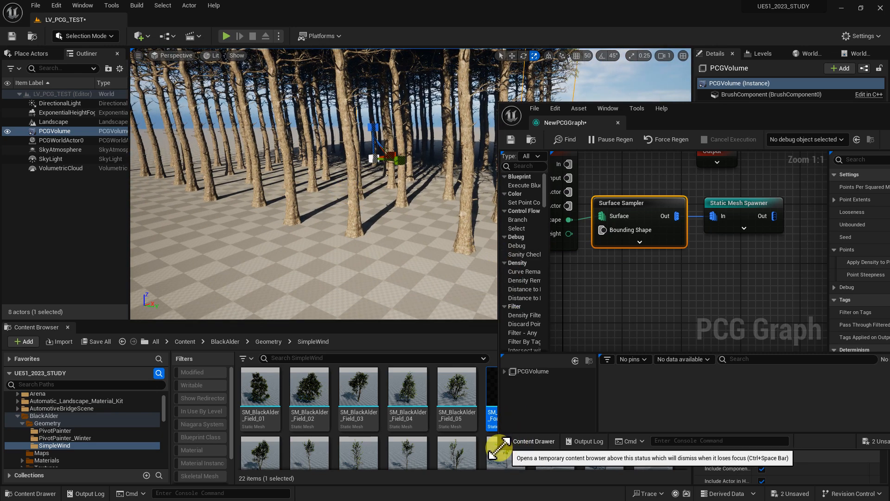
right_click_drag(387, 252, 369, 314)
left_click_drag(637, 206, 633, 206)
key("d")
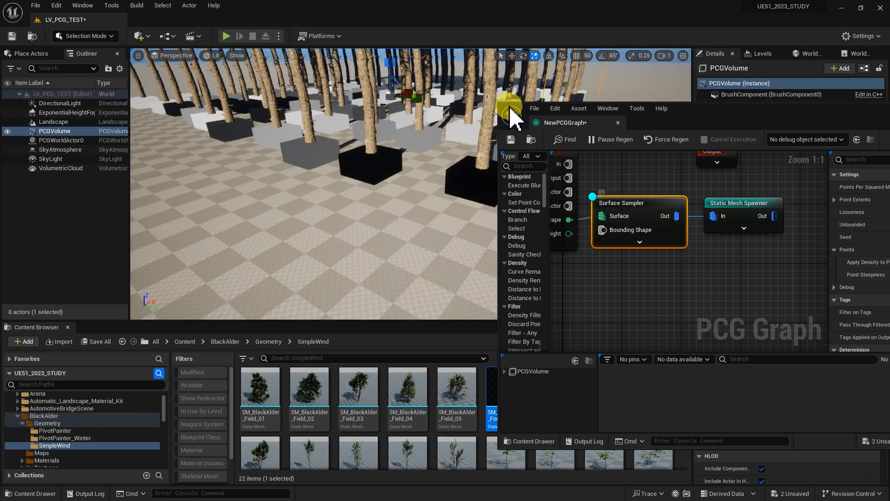
Enlarge and reposition the graph window below the trees, and move the Static Mesh Spawner farther from the Surface Sampler
left_click_drag(498, 99, 304, 171)
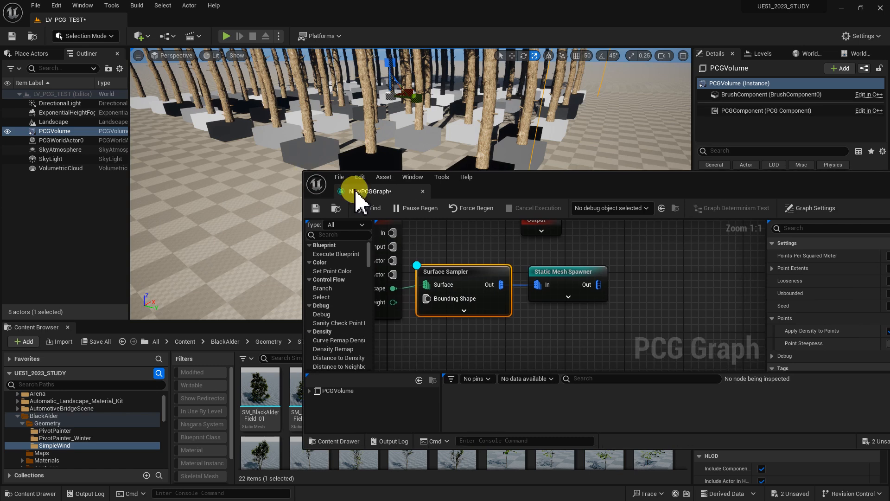
left_click_drag(598, 175, 408, 216)
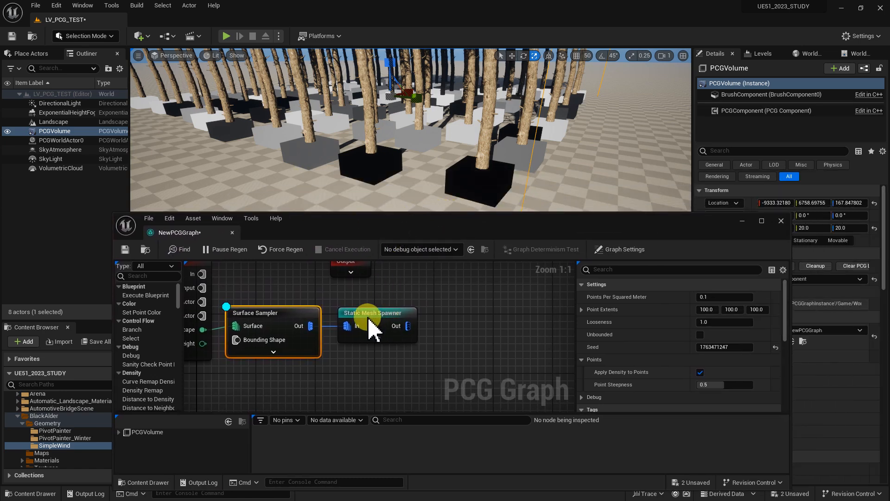
left_click(429, 315)
left_click_drag(429, 315, 565, 316)
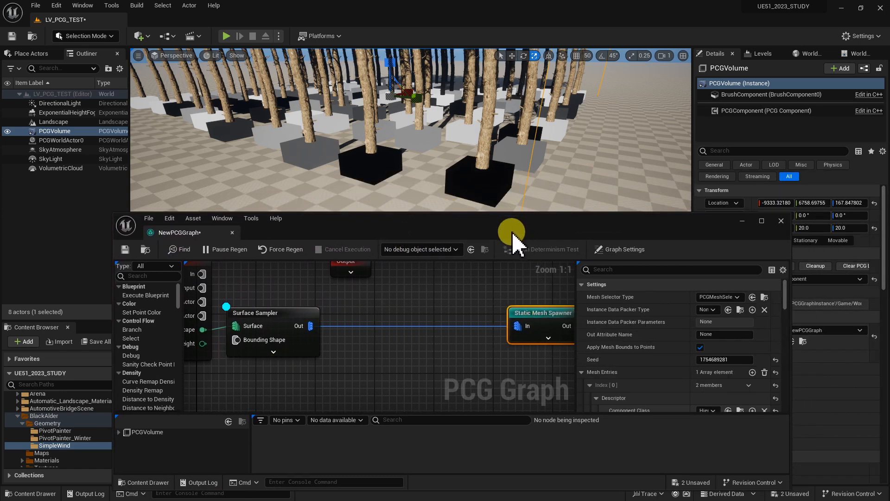
left_click_drag(512, 231, 510, 252)
Examine how the spawned trees align with the density-shaded debug cubes above the graph window
right_click_drag(465, 198, 446, 175)
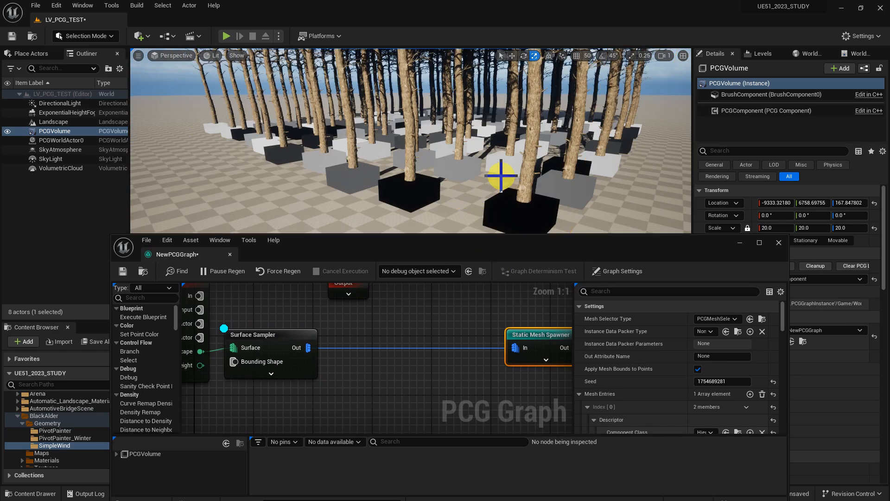
right_click_drag(501, 176, 430, 193)
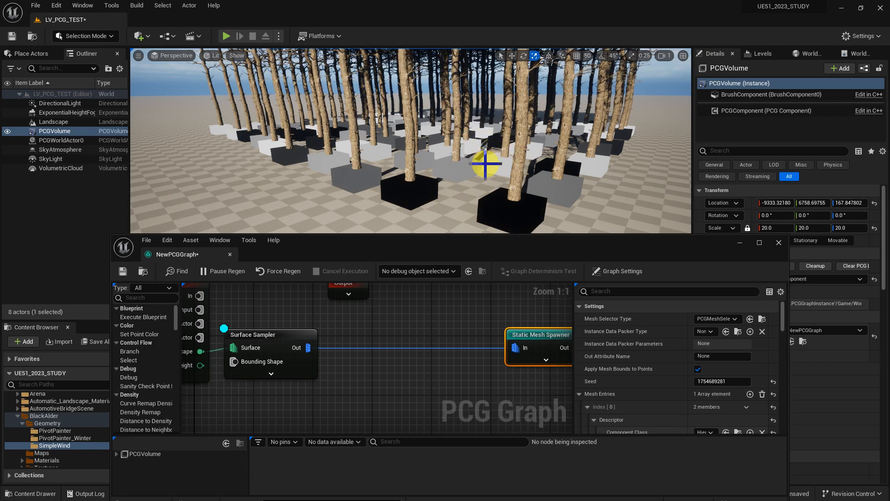
right_click_drag(411, 141, 498, 171)
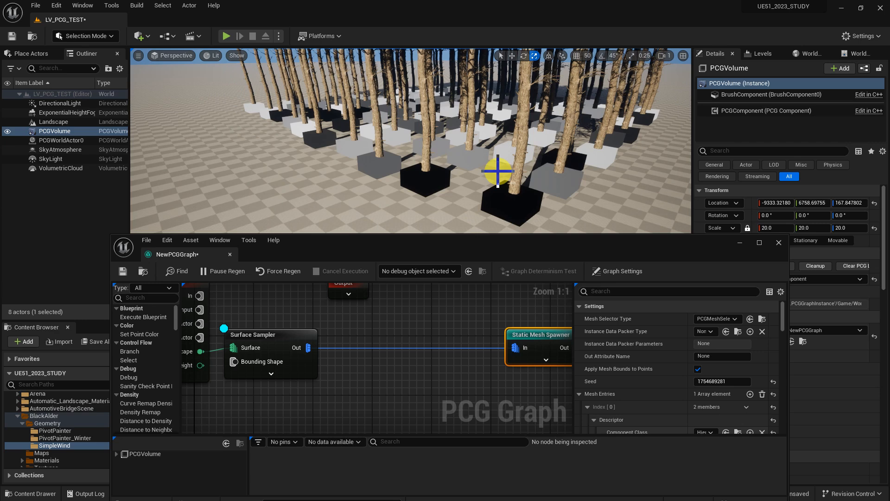
left_click(444, 246)
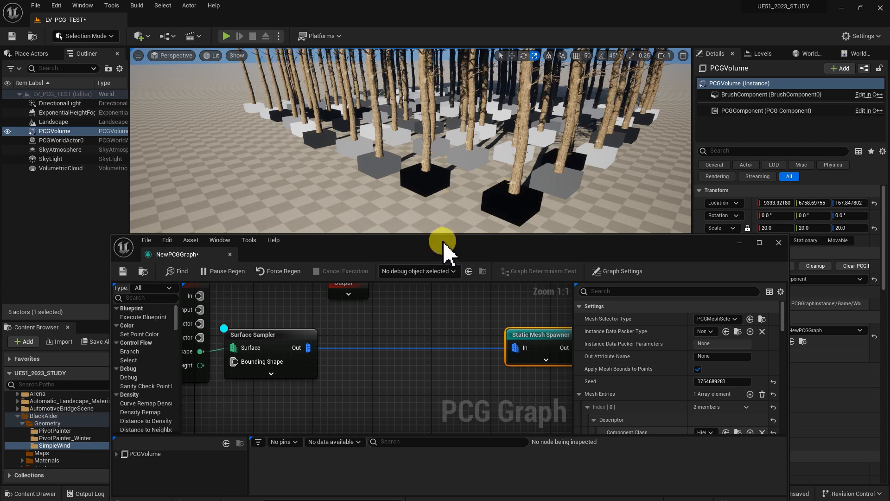
Add a Density Filter node from the Surface Sampler's output and connect its output to the Static Mesh Spawner's input
left_click_drag(438, 245, 433, 260)
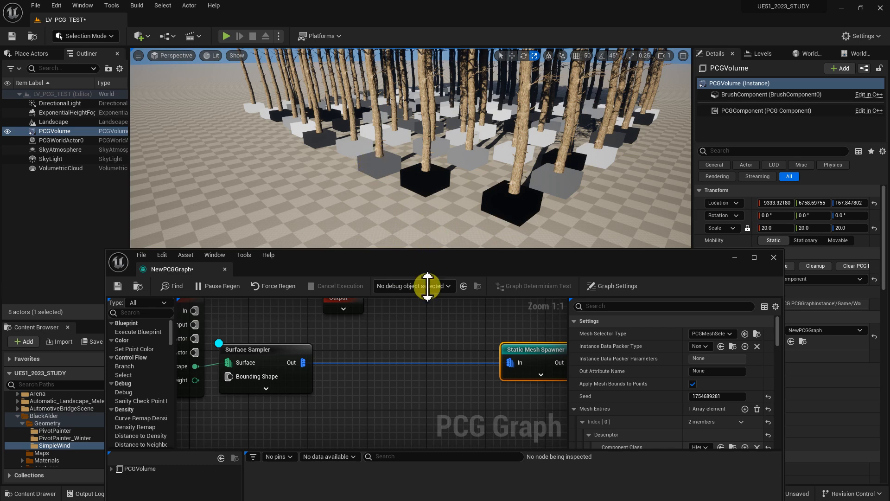
right_click_drag(413, 362, 347, 346)
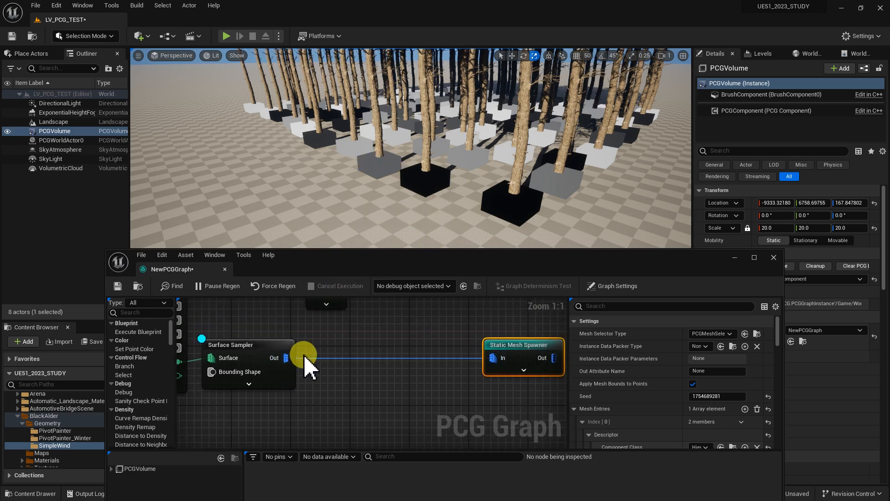
left_click_drag(287, 357, 347, 344)
type("den")
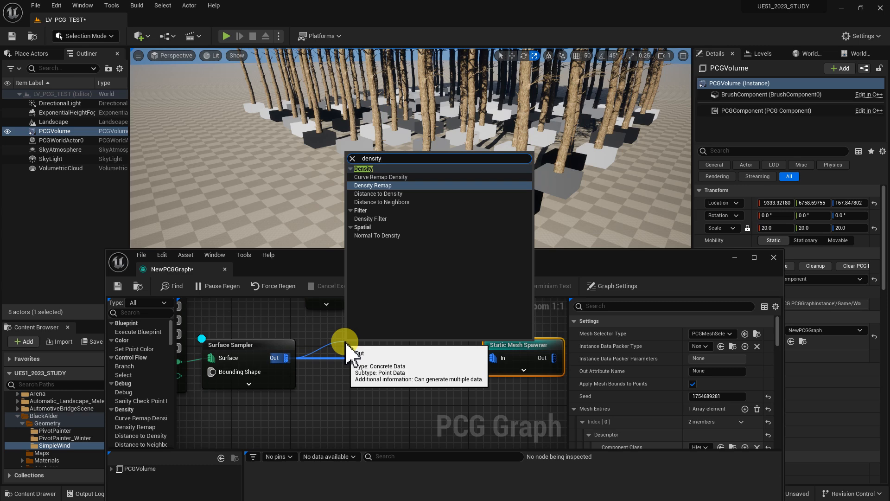
type("sity")
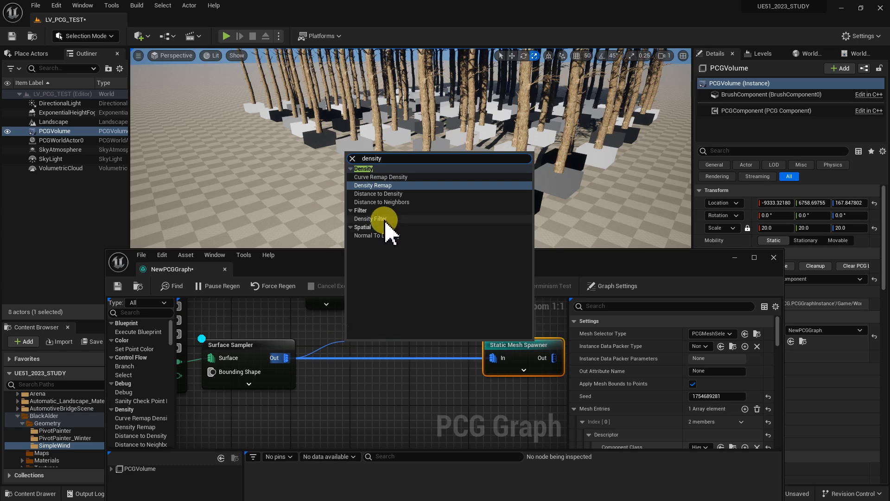
left_click(378, 219)
left_click_drag(379, 360, 493, 358)
right_click_drag(374, 323, 408, 313)
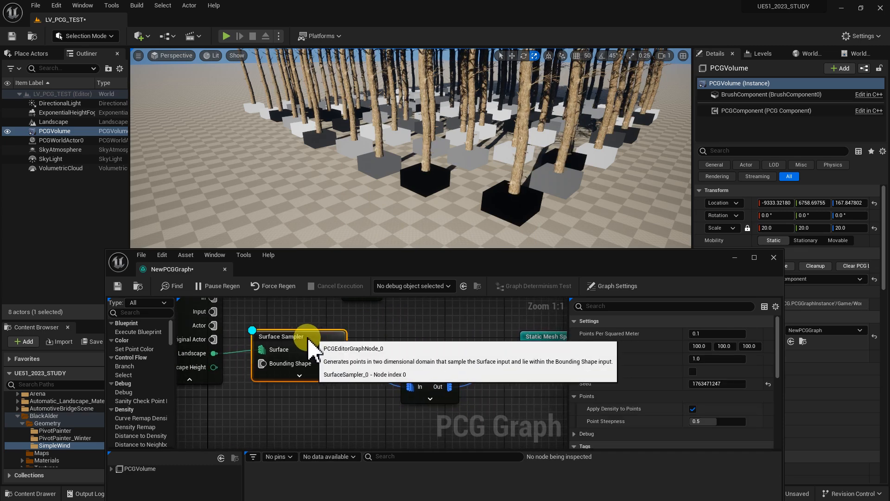
Toggle the Surface Sampler's debug display, then restrict the debug display to the Density Filter
left_click_drag(312, 348, 327, 348)
key("d")
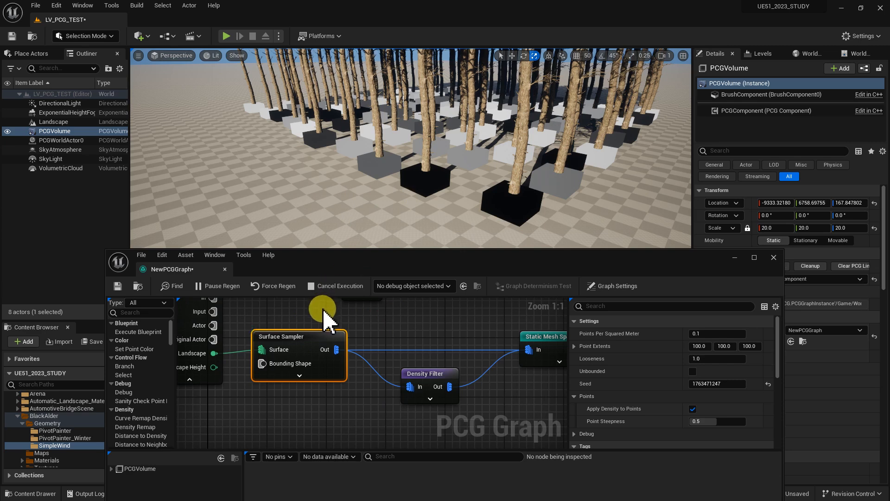
key("d")
mouse_move(421, 327)
right_mouse_down()
mouse_move(366, 317)
mouse_move(376, 320)
right_mouse_up()
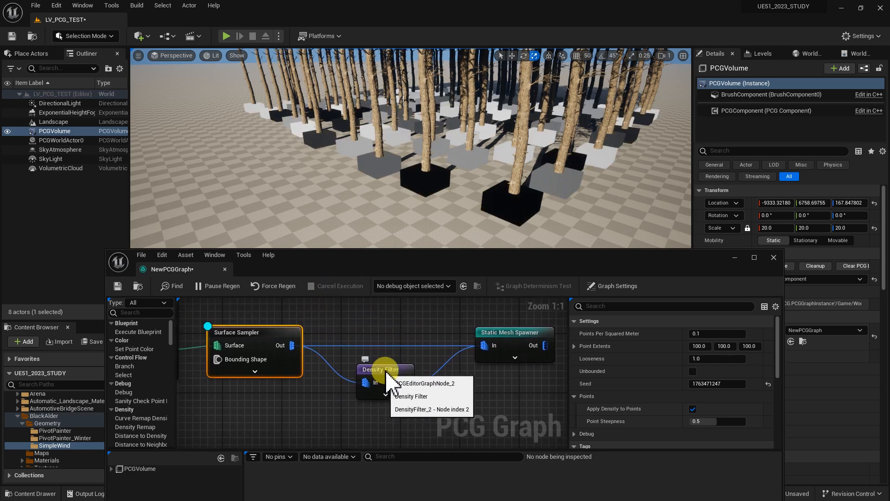
left_click(385, 379)
right_click_drag(367, 322, 391, 338)
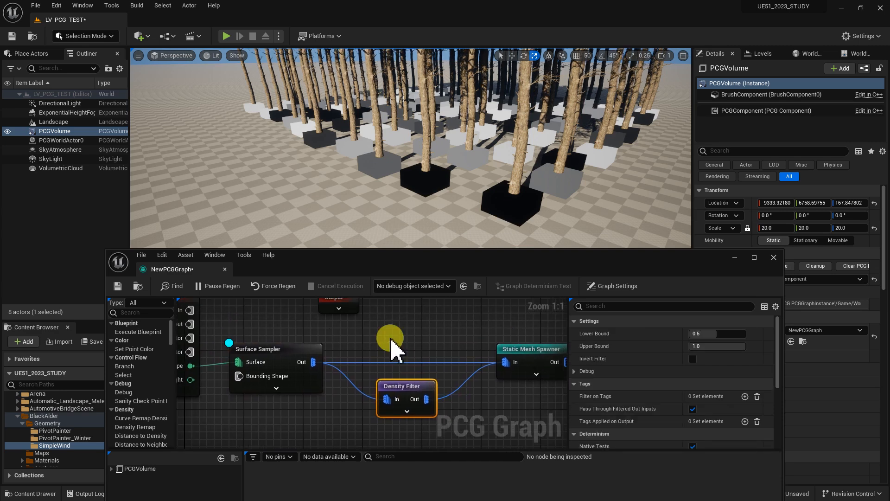
key("ctrl+alt+d")
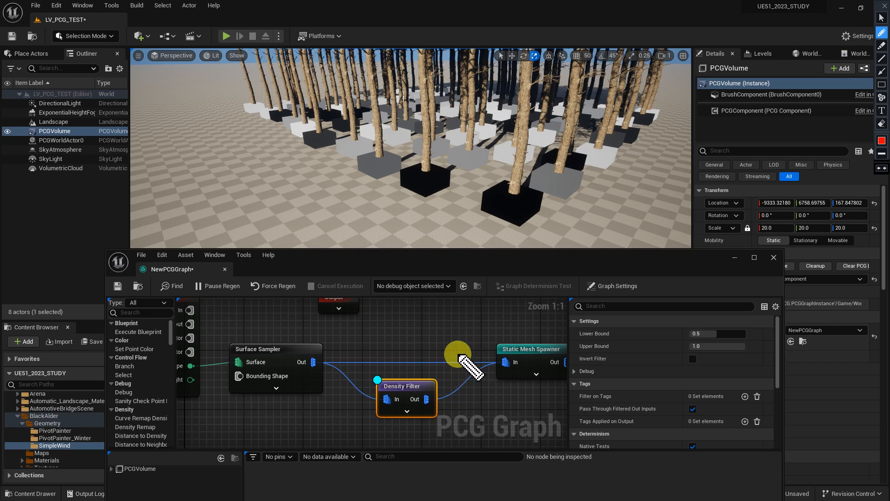
left_click_drag(428, 359, 439, 344)
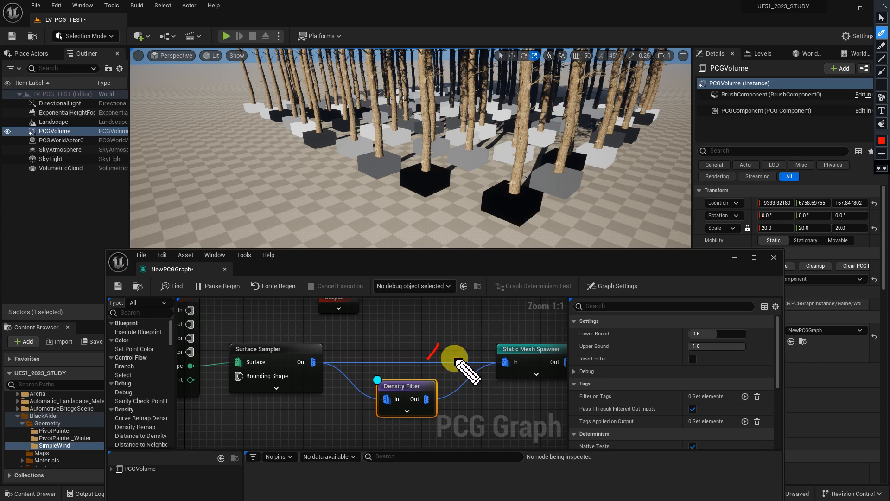
key("ctrl+alt+d")
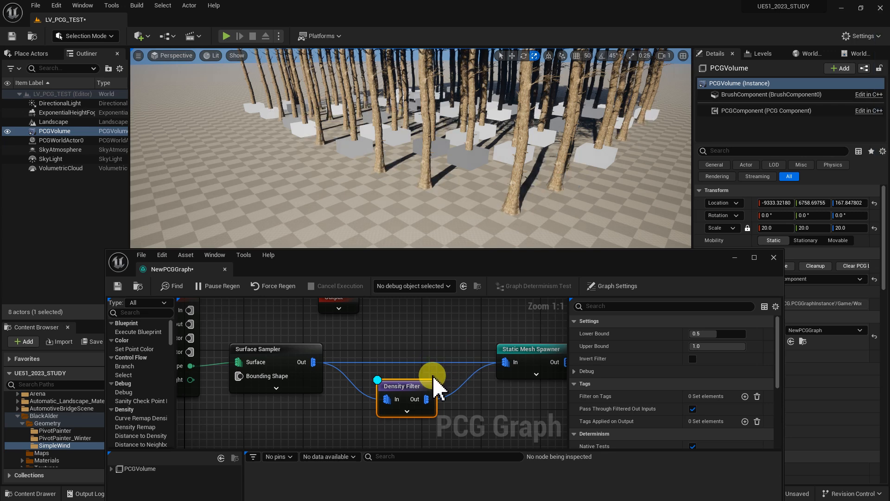
Compare the debug cubes of the Surface Sampler and the Density Filter, finishing with only the Density Filter's debug display on
left_click_drag(416, 380, 410, 381)
left_click(281, 354)
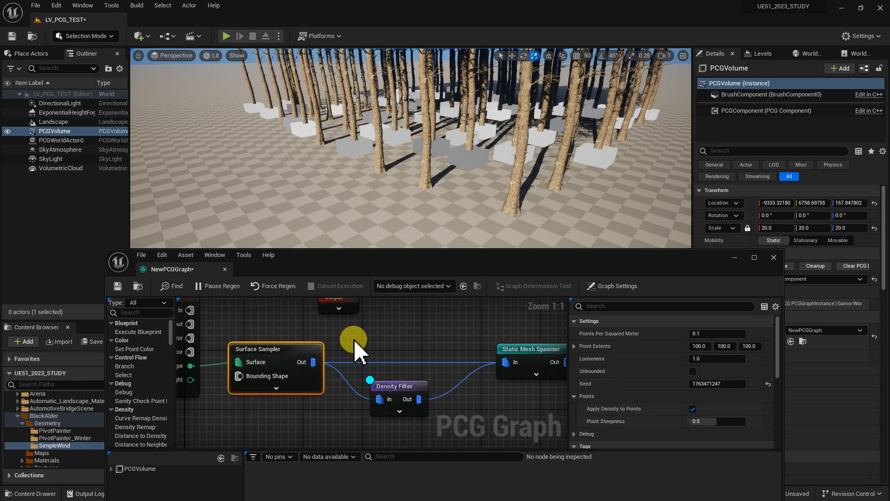
left_click(396, 398)
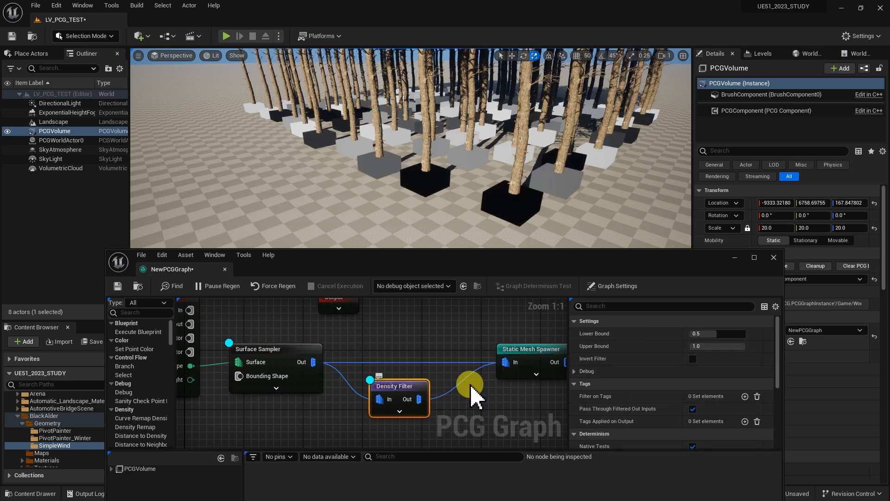
right_click_drag(459, 385, 448, 349)
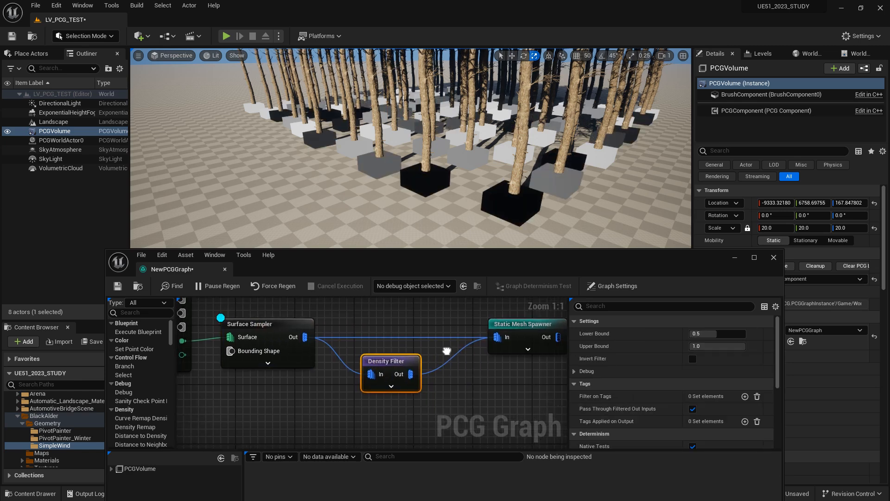
left_click(268, 318)
left_click(389, 365)
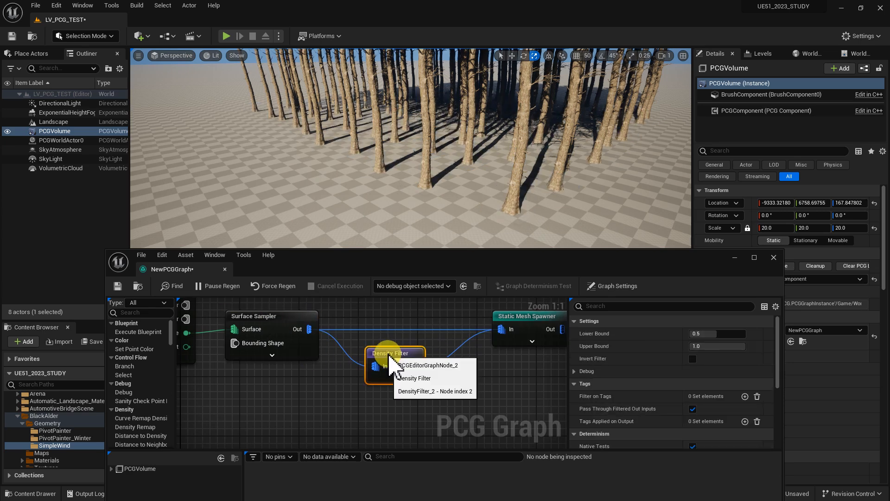
key("d")
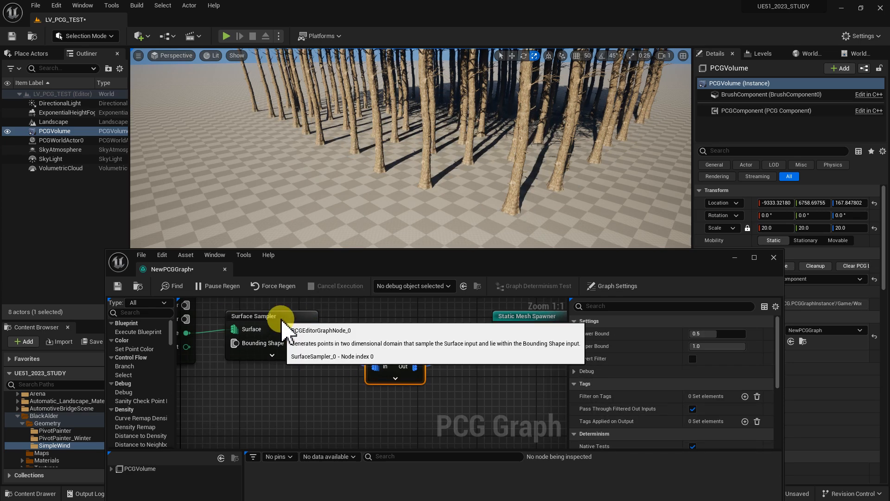
left_click(282, 318)
key("d")
left_click(413, 354)
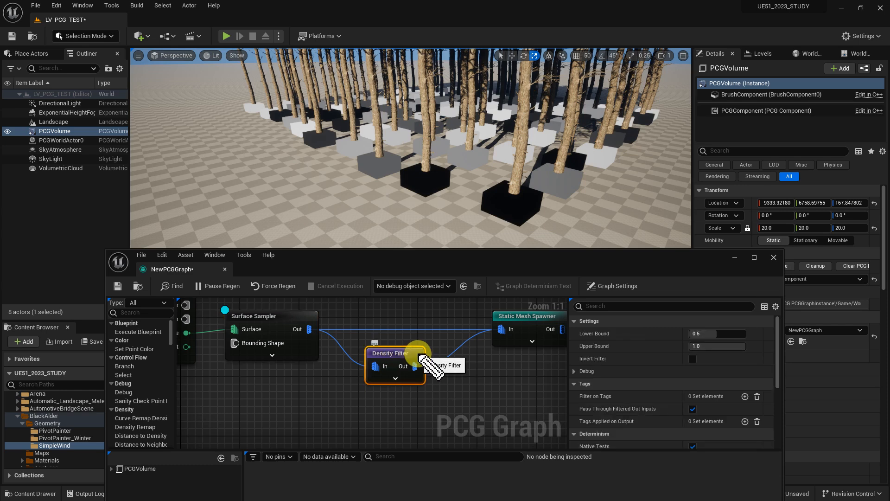
key("alt+d")
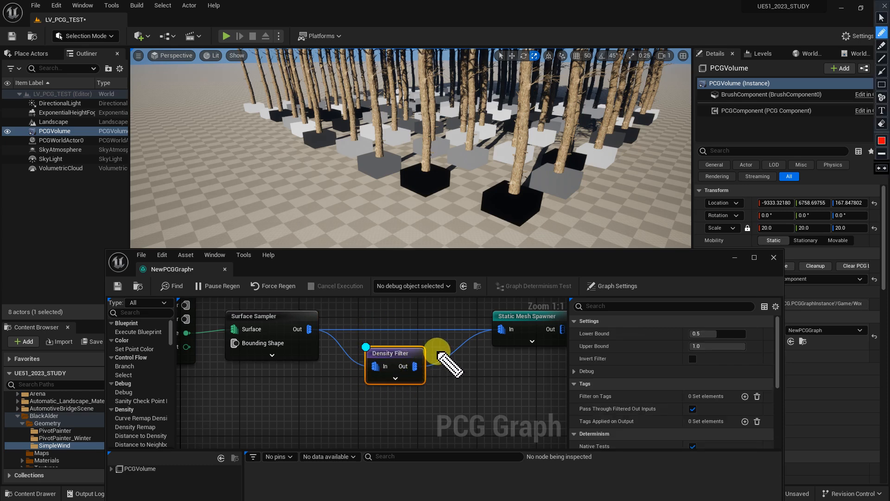
mouse_move(364, 334)
left_mouse_down()
mouse_move(427, 377)
mouse_move(358, 342)
left_mouse_up()
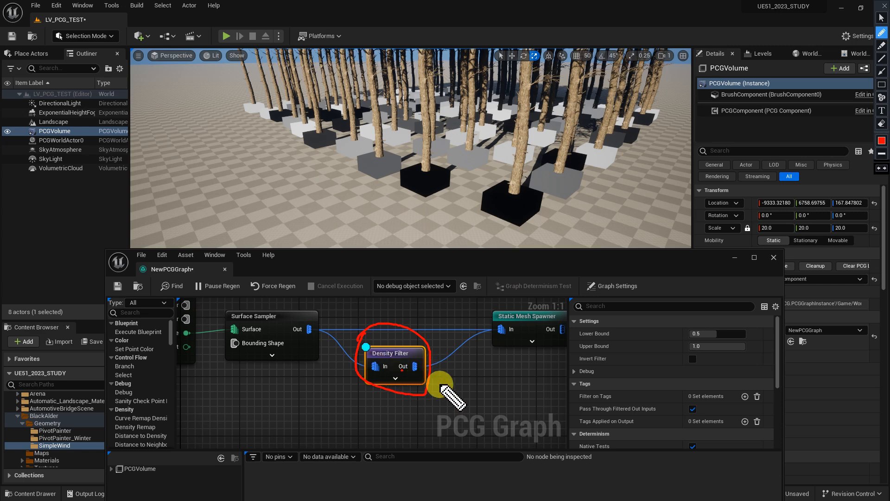
key("Escape")
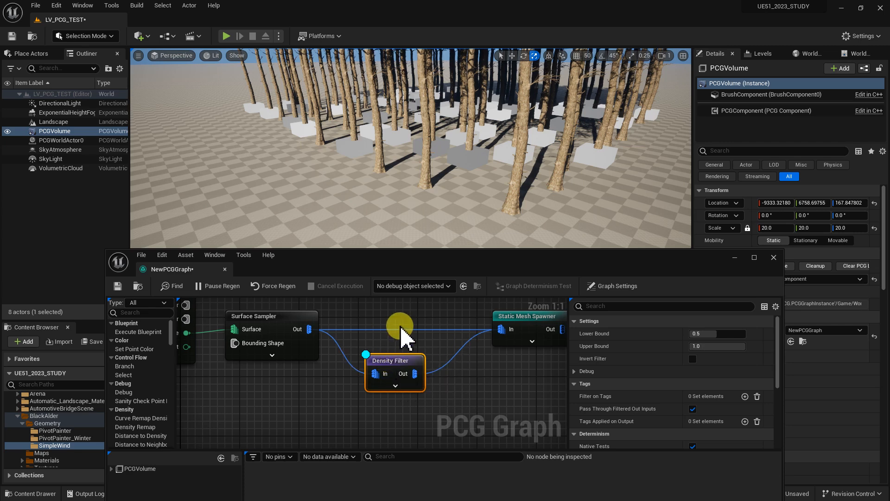
Disable the Density Filter and remove the direct connection between the Surface Sampler and the Static Mesh Spawner
right_click_drag(429, 331, 364, 333)
right_click_drag(380, 366, 446, 360)
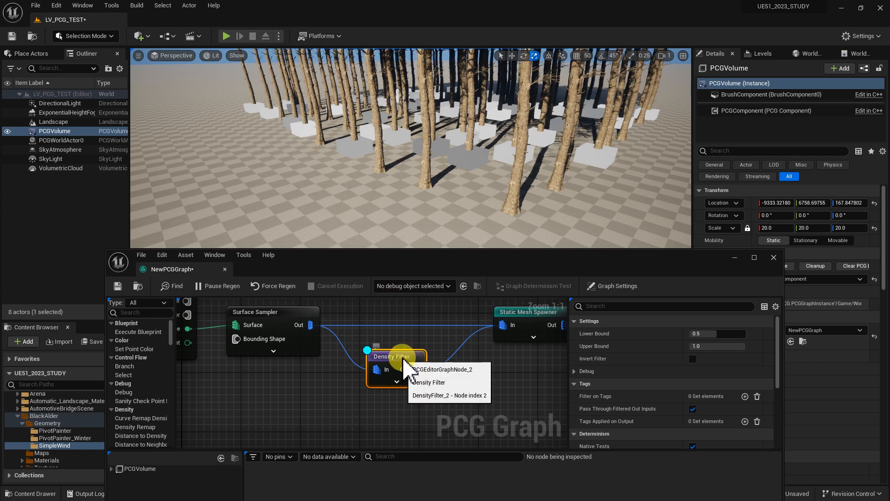
key("e")
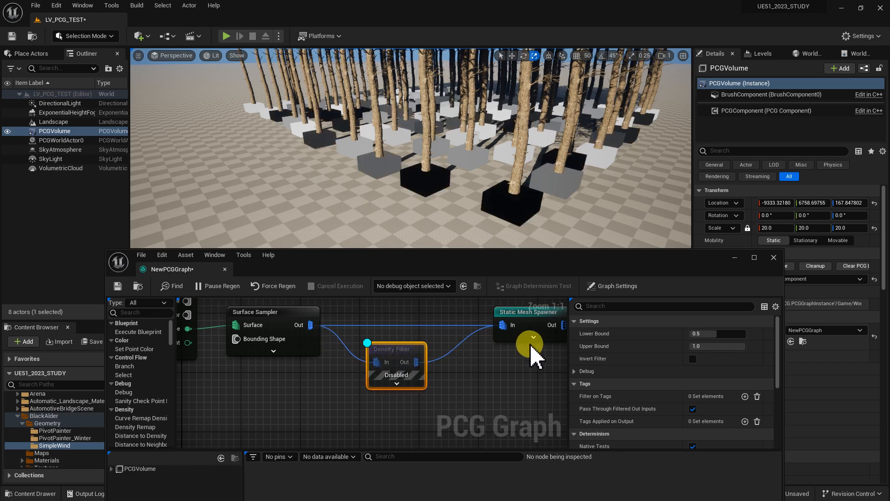
left_click(432, 328)
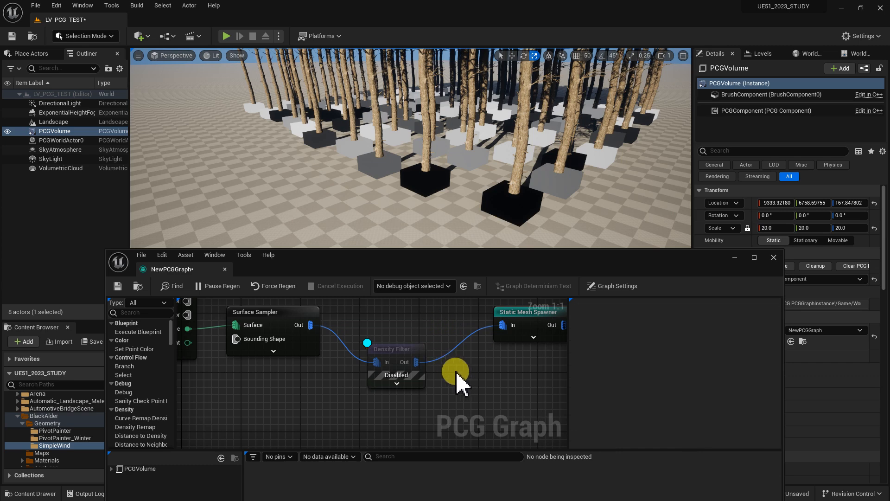
Re-enable the Density Filter and toggle it off and on several times to compare the spawned trees, leaving it enabled
left_click(410, 359)
key("e")
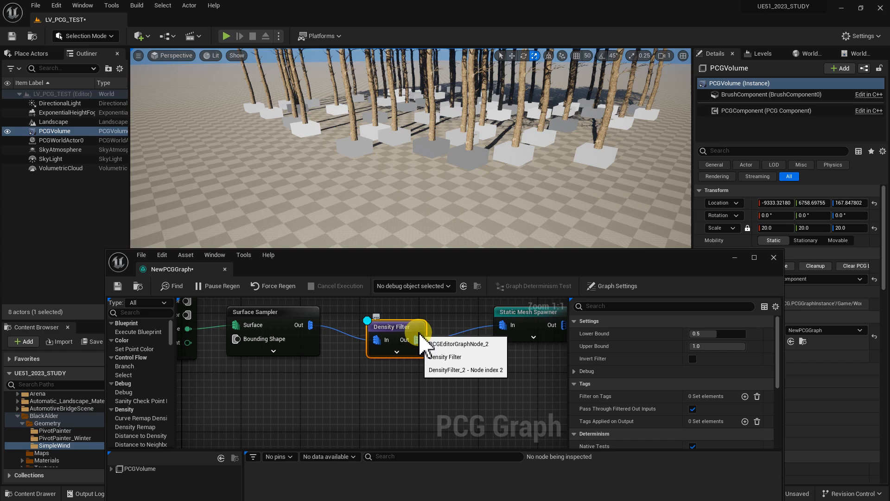
key("e")
key("e")
key("e")
key("e")
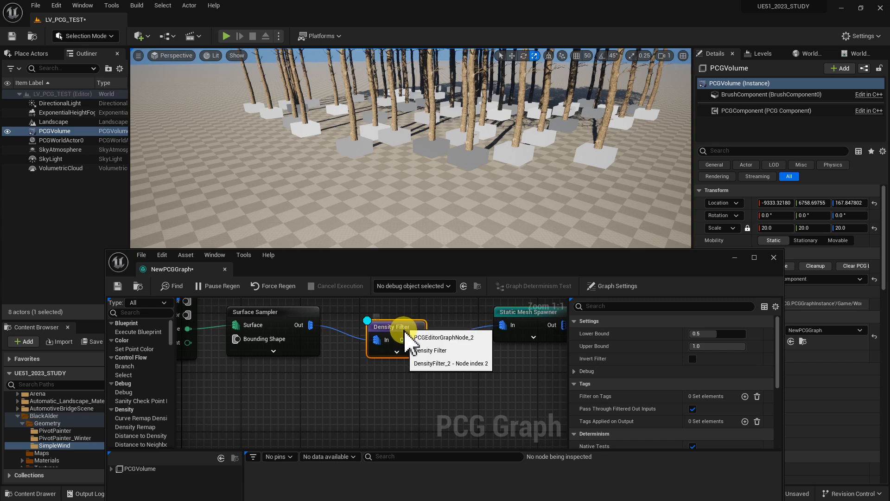
Move the graph window higher and select the Density Filter to show its bound settings below the trees
right_click_drag(412, 312, 462, 349)
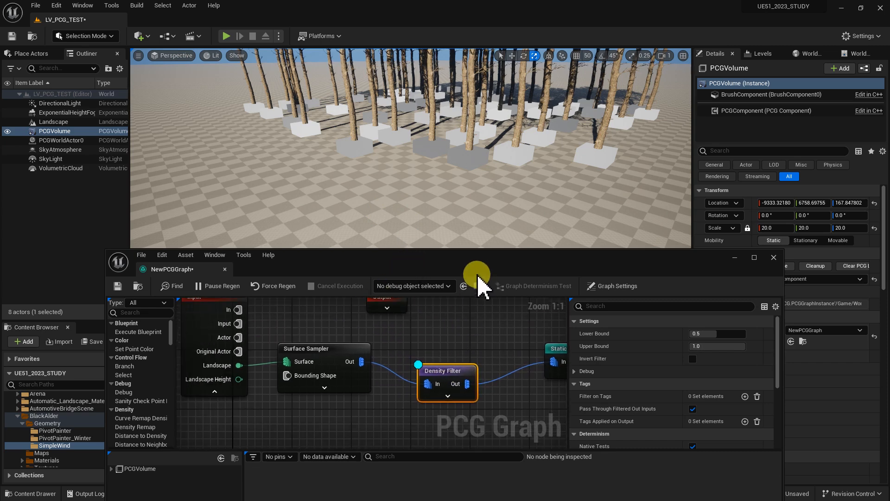
left_click_drag(470, 254, 457, 203)
double_click(420, 315)
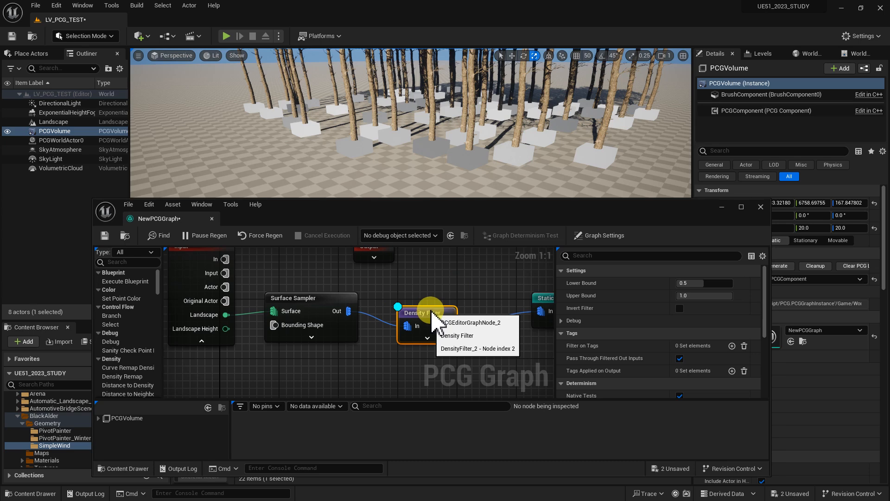
left_click(437, 361)
left_click(435, 315)
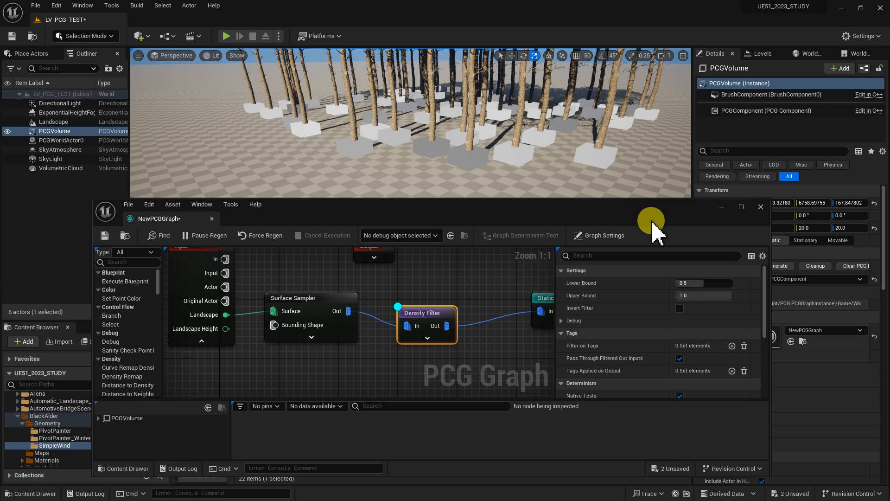
mouse_move(505, 136)
right_mouse_down()
mouse_move(487, 126)
mouse_move(517, 146)
right_mouse_up()
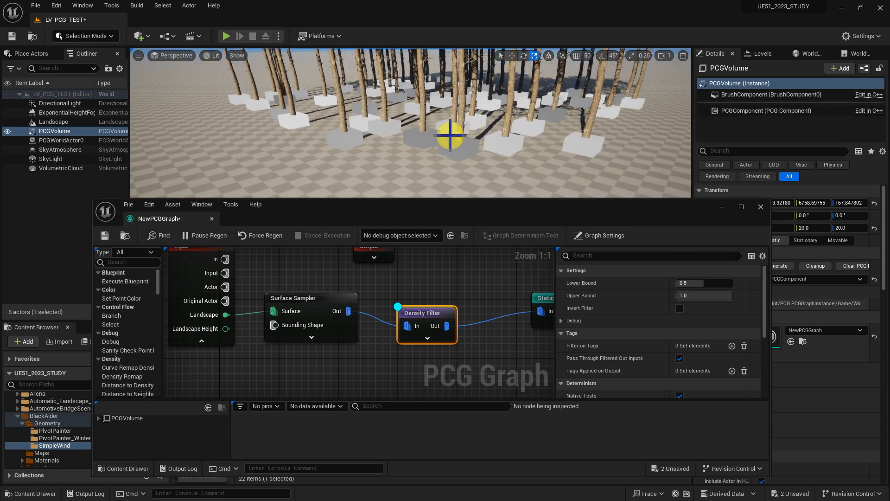
Set the Density Filter's Lower Bound to 0 and its Upper Bound to 0.3
left_click(704, 283)
type("0")
key("Return")
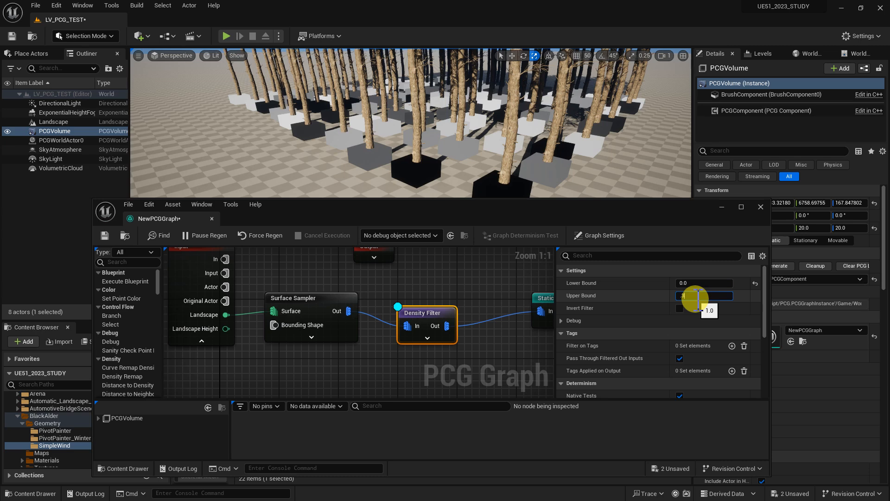
left_click(698, 296)
type(".3")
key("Return")
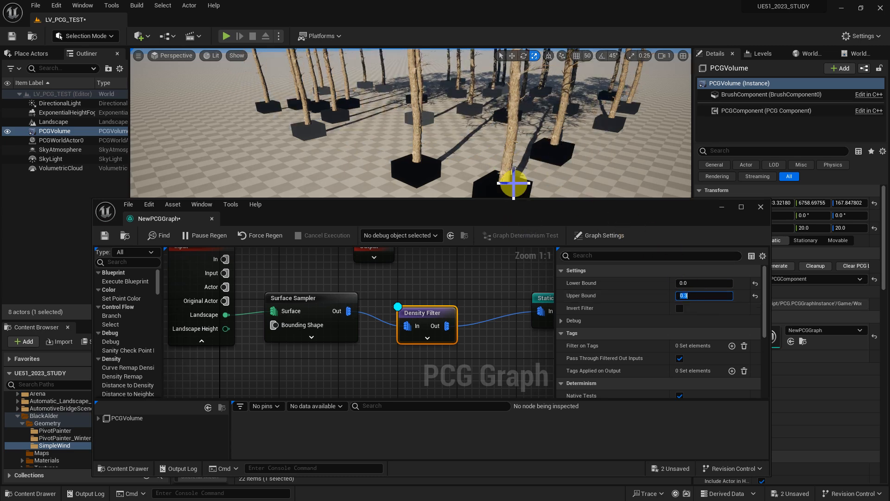
Move the graph window lower and examine the filtered trees and debug cubes in the viewport
left_click_drag(433, 141, 433, 125)
right_click_drag(433, 125, 349, 121)
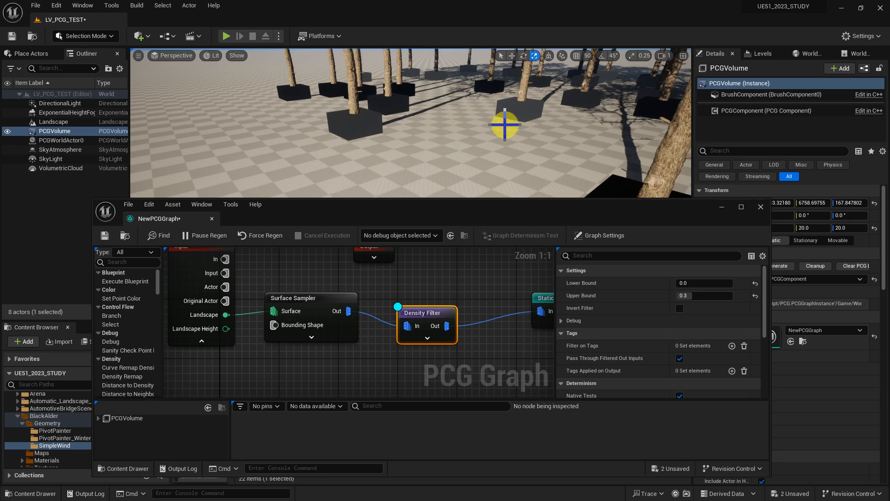
left_click_drag(541, 211, 565, 247)
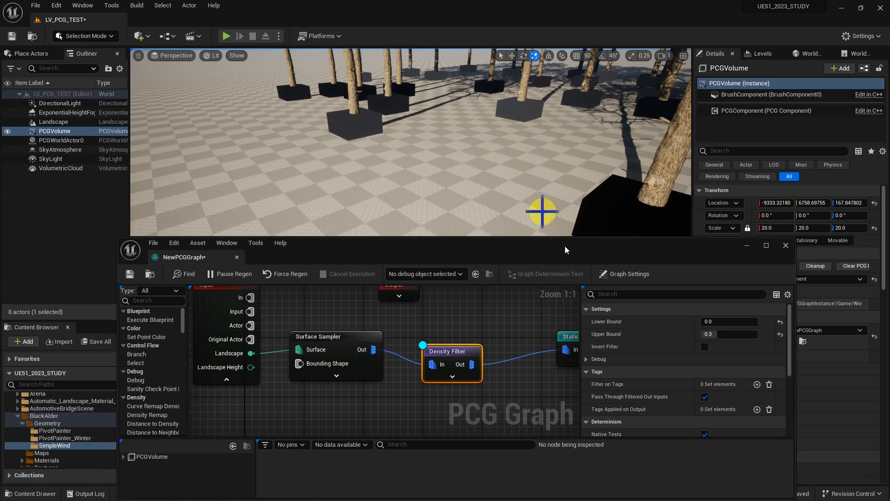
right_click_drag(526, 181, 522, 213)
Set the Density Filter's Lower Bound to 0.3 and Upper Bound to 0.6, and examine the trees that remain
left_click_drag(465, 346, 465, 338)
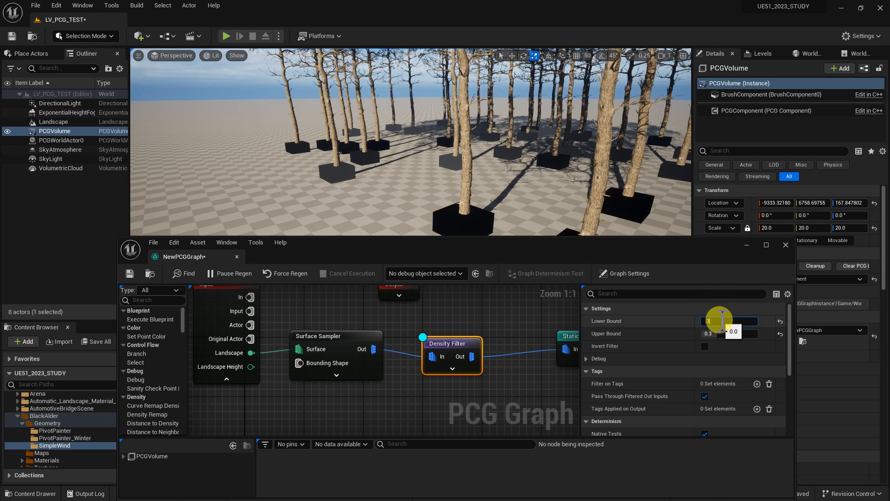
key("Return")
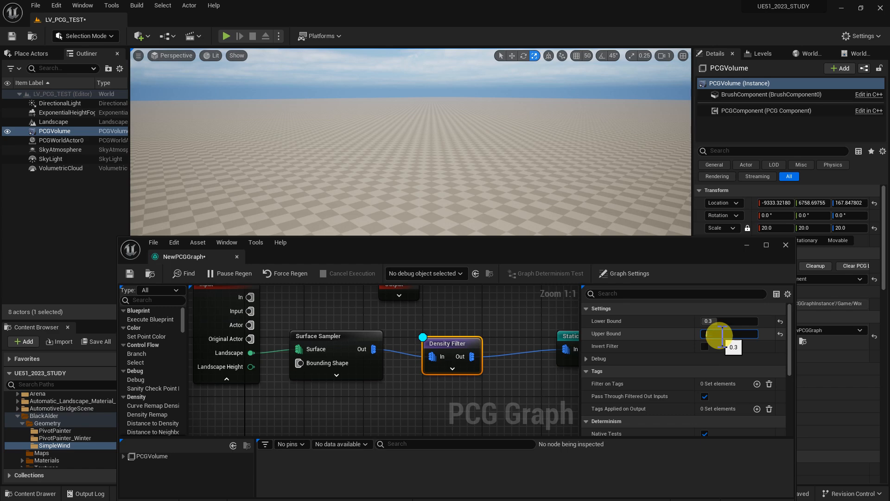
right_click_drag(483, 164, 590, 219)
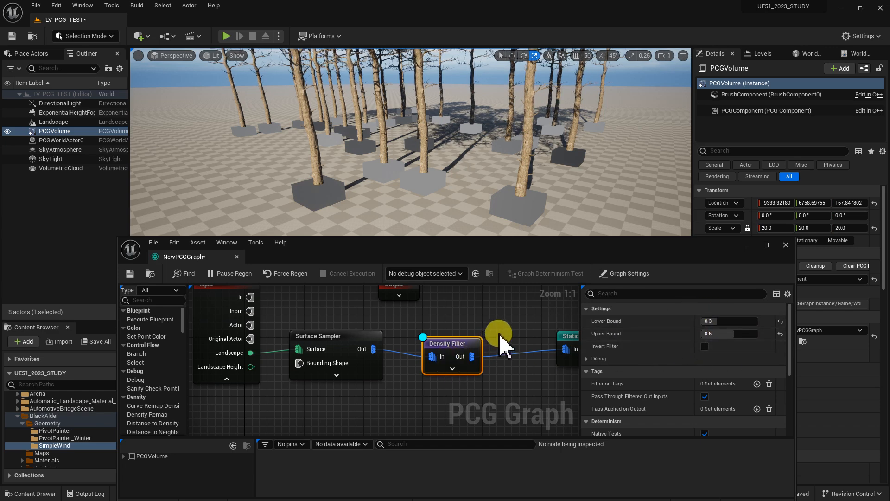
right_click_drag(501, 335, 481, 336)
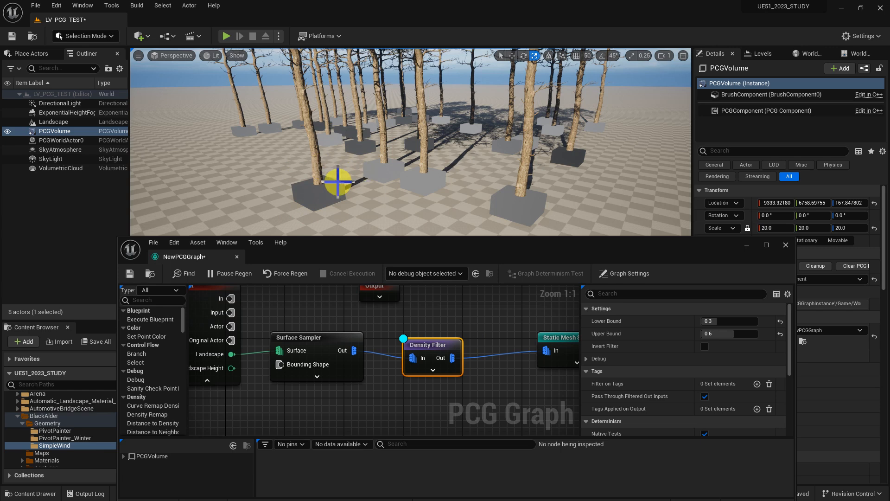
mouse_move(493, 346)
right_mouse_down()
mouse_move(467, 338)
mouse_move(476, 337)
mouse_move(468, 321)
mouse_move(496, 331)
right_mouse_up()
Delete the Density Filter and connect the Surface Sampler's Out directly to the Static Mesh Spawner's In
left_click_drag(433, 339, 440, 346)
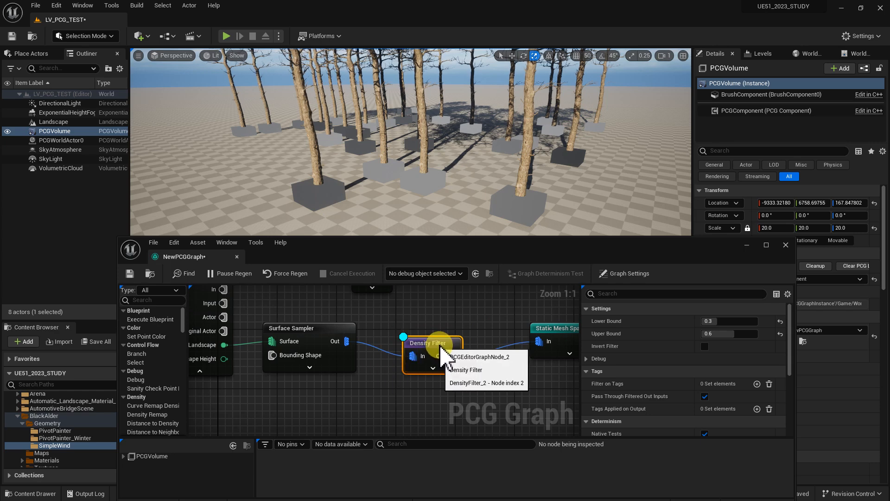
key("Delete")
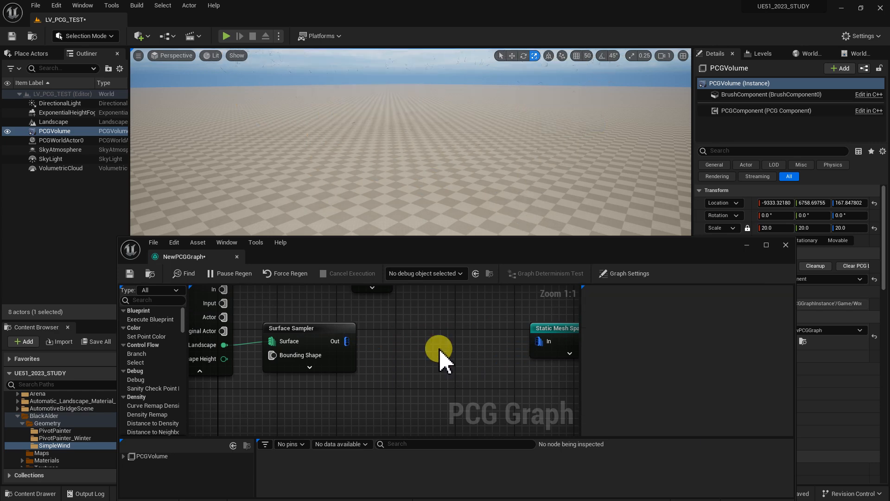
left_click_drag(350, 340, 538, 344)
right_click_drag(386, 386, 356, 389)
Disable the Static Mesh Spawner node and move the Surface Sampler closer to it
left_click(524, 342)
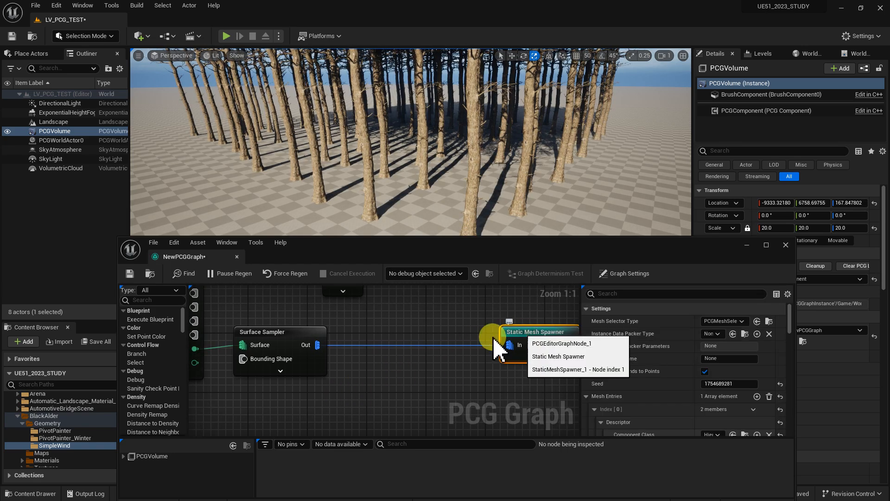
right_click_drag(440, 344, 385, 346)
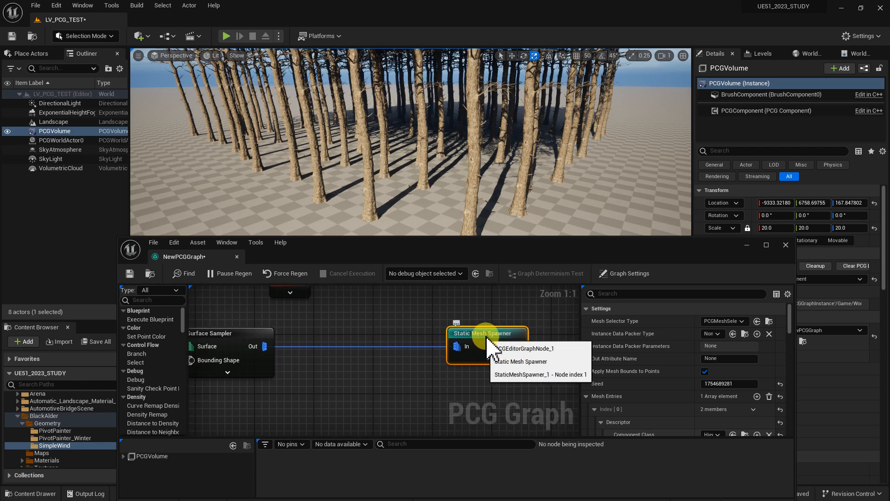
key("e")
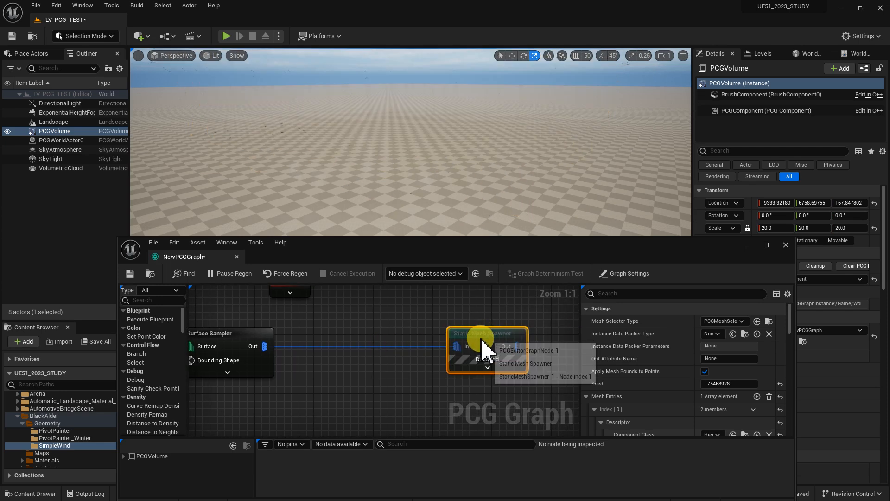
mouse_move(258, 339)
left_mouse_down()
mouse_move(311, 333)
mouse_move(333, 346)
left_mouse_up()
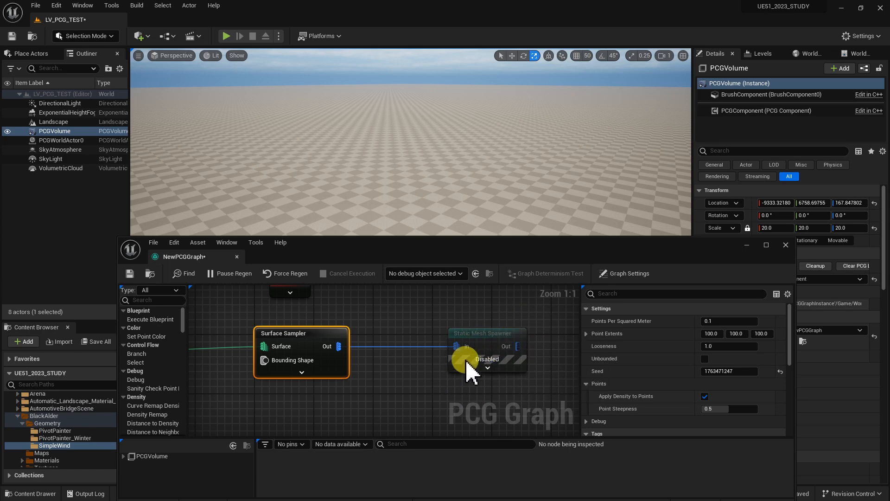
Move the graph window higher and toggle the Static Mesh Spawner on and off again, leaving it disabled
right_click_drag(518, 386, 504, 344)
left_click_drag(495, 236, 495, 162)
right_click_drag(493, 254, 490, 289)
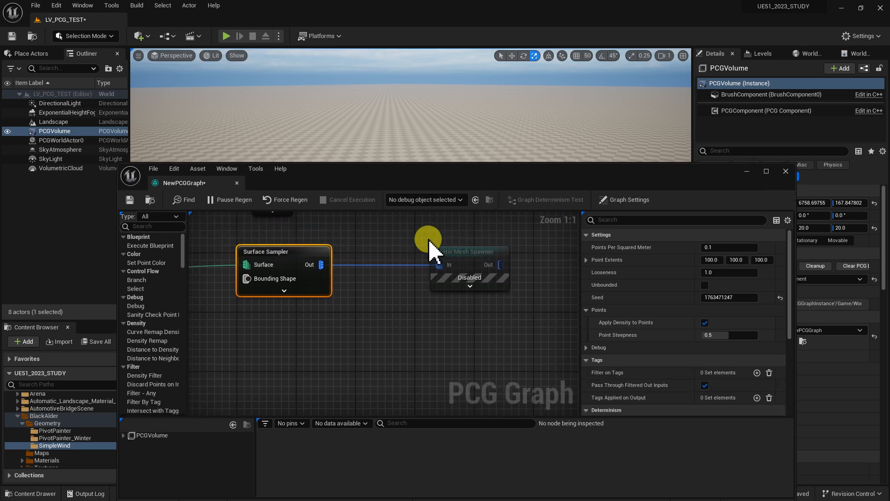
left_click_drag(528, 310, 545, 305)
key("e")
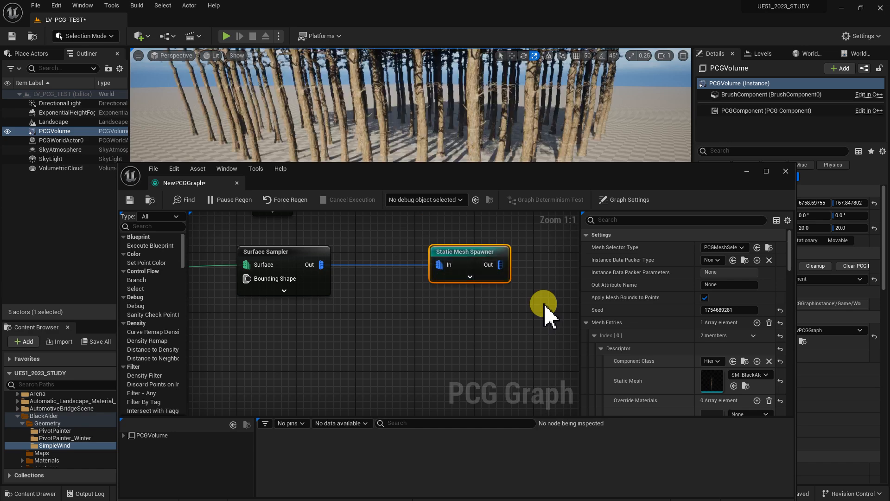
key("e")
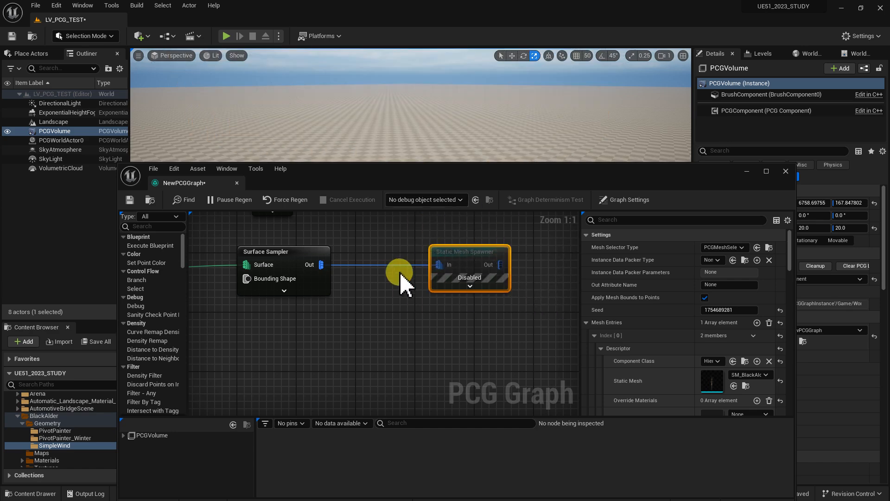
Reposition the Surface Sampler slightly and turn on its debug display
left_click(303, 258)
right_click_drag(337, 251, 397, 279)
left_click_drag(350, 280, 337, 280)
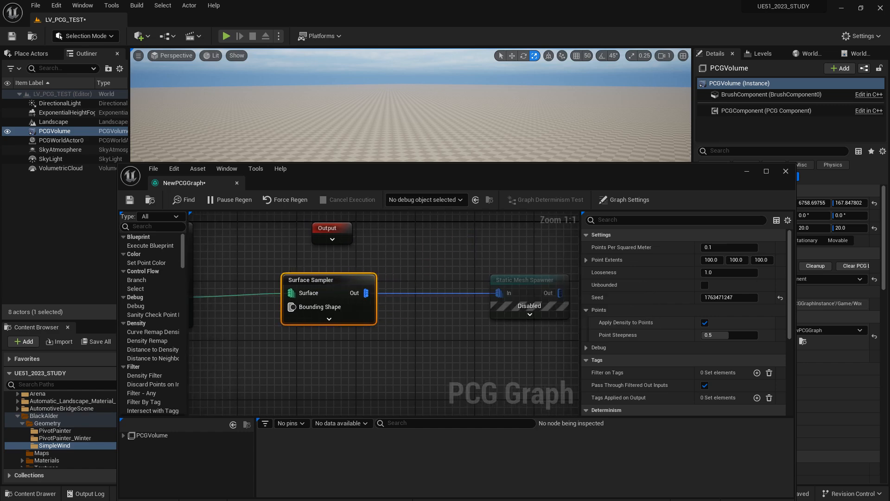
right_click_drag(427, 280, 453, 288)
key("d")
Move the graph window clear of the viewport, widen its settings area, and change the Surface Sampler's Seed to 253459302
left_click_drag(388, 171, 350, 212)
left_click_drag(521, 316, 434, 315)
left_click_drag(628, 334, 606, 329)
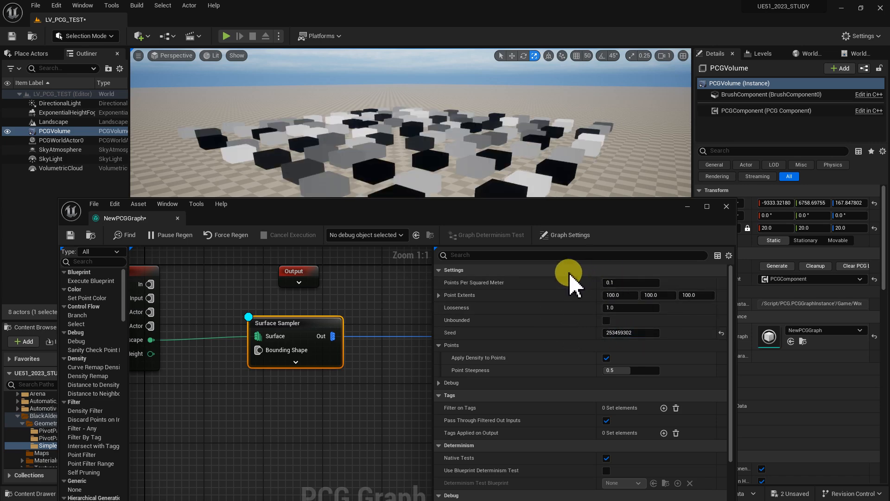
Try 1.0 for the Surface Sampler's Points Per Squared Meter, return it to 0.1, and examine the debug cubes up close
right_click_drag(405, 294, 444, 259)
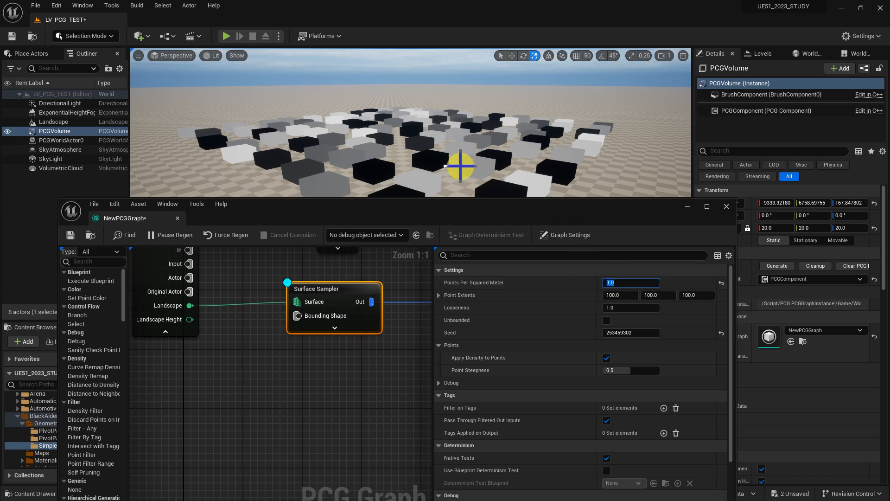
mouse_move(462, 204)
left_mouse_down()
mouse_move(463, 250)
mouse_move(463, 221)
left_mouse_up()
left_click(625, 297)
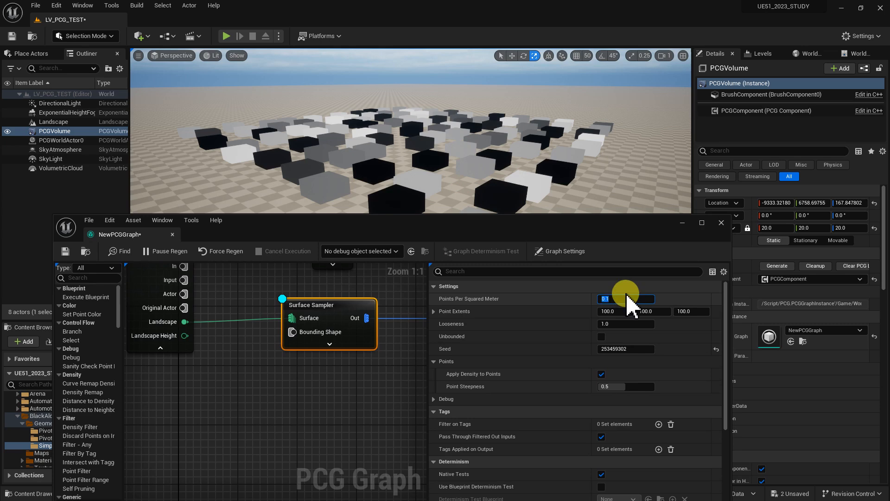
right_click_drag(443, 126, 444, 172)
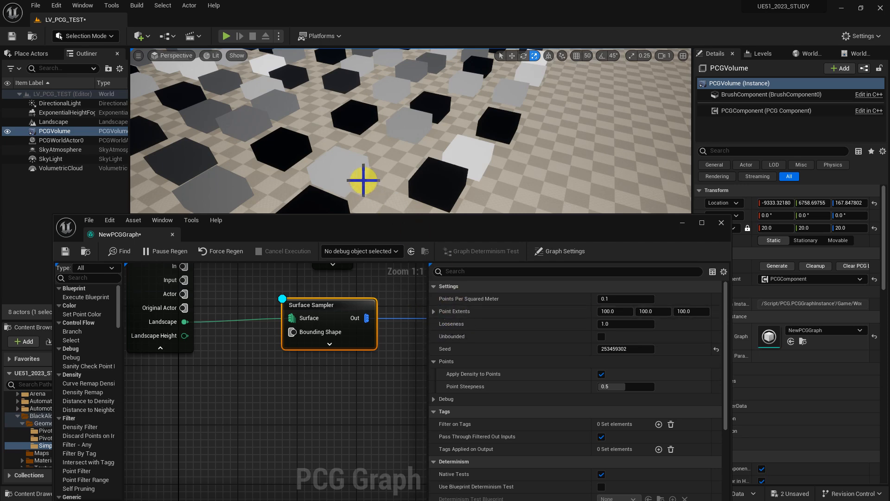
right_click_drag(387, 159, 388, 106)
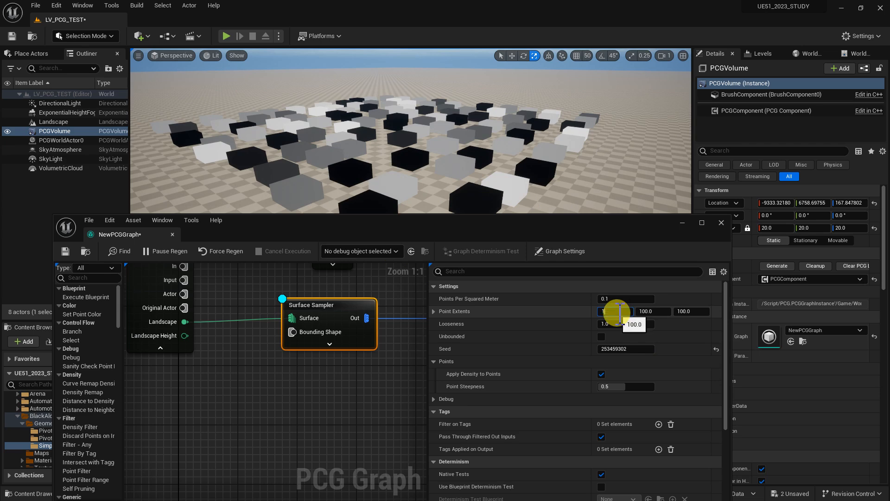
Set the Surface Sampler's Point Extents to 10 on all three axes
type("10")
key("Return")
left_click(654, 316)
type("10")
key("Tab")
type("10")
key("Return")
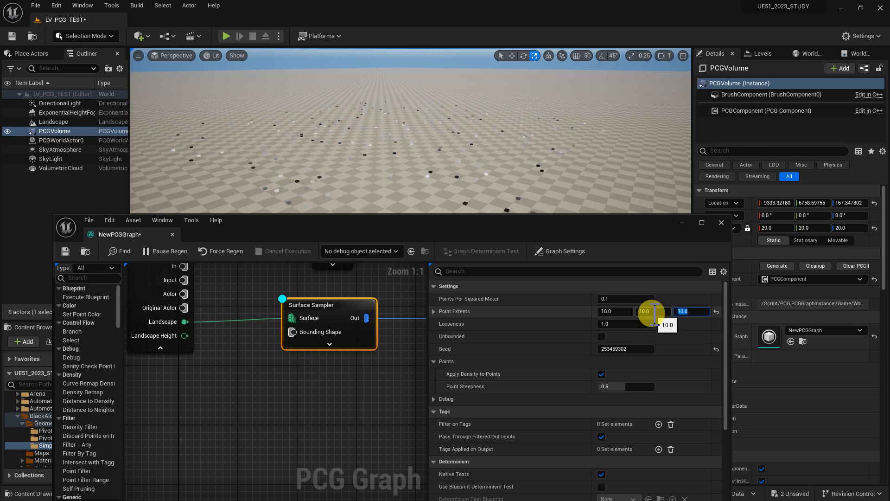
Set the Surface Sampler's Points Per Squared Meter to 0.5
left_click(620, 300)
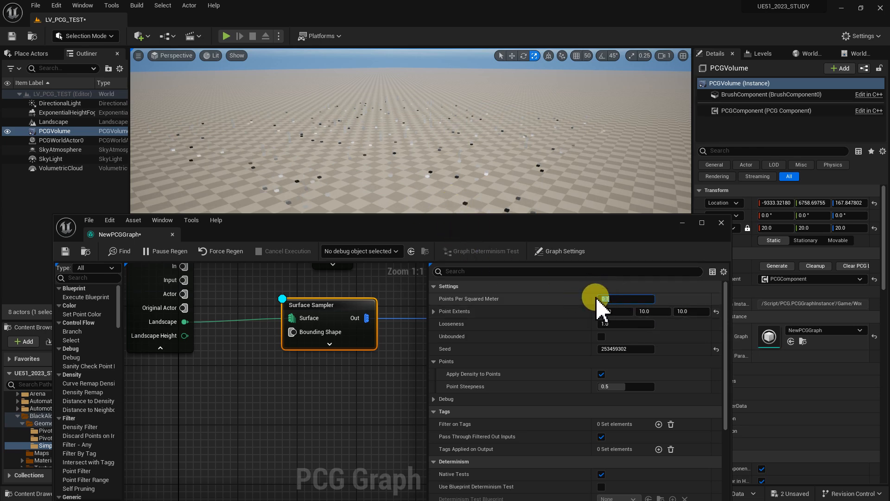
left_click(369, 197)
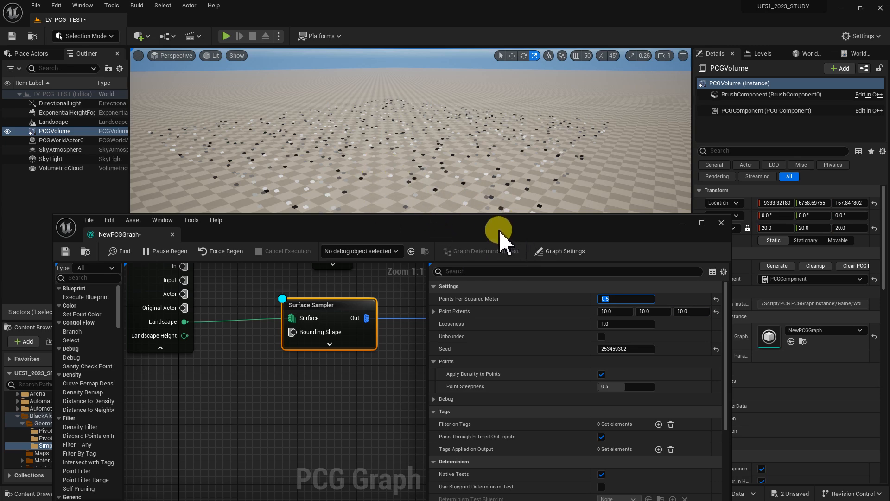
left_click_drag(485, 230, 492, 221)
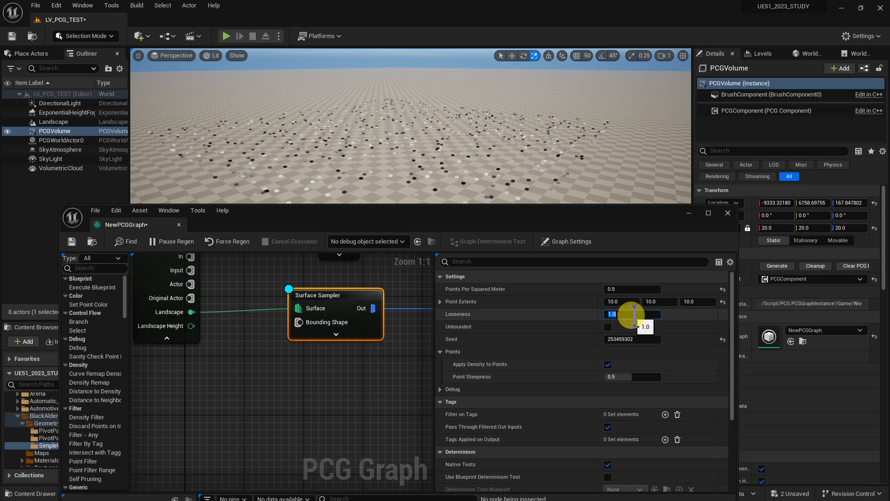
Try a Looseness of 5.0 and 10.0 on the Surface Sampler and examine the point spacing in the viewport
key("Return")
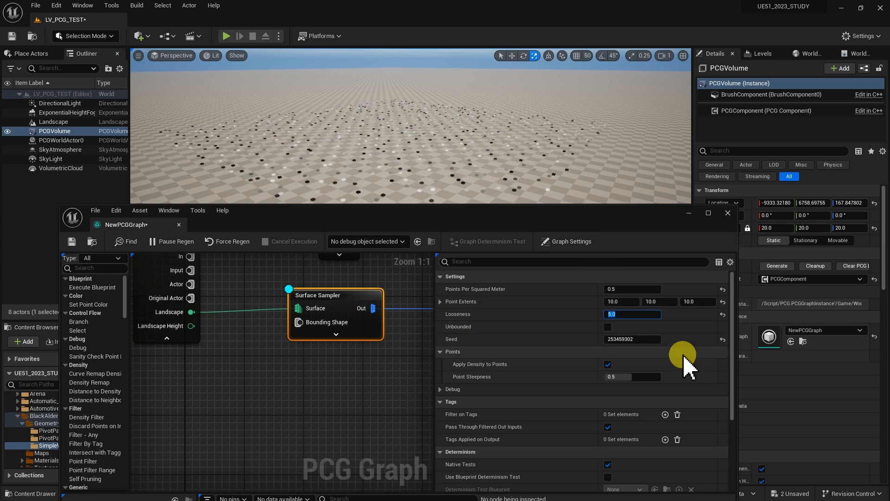
mouse_move(510, 213)
left_mouse_down()
mouse_move(515, 255)
mouse_move(515, 223)
left_mouse_up()
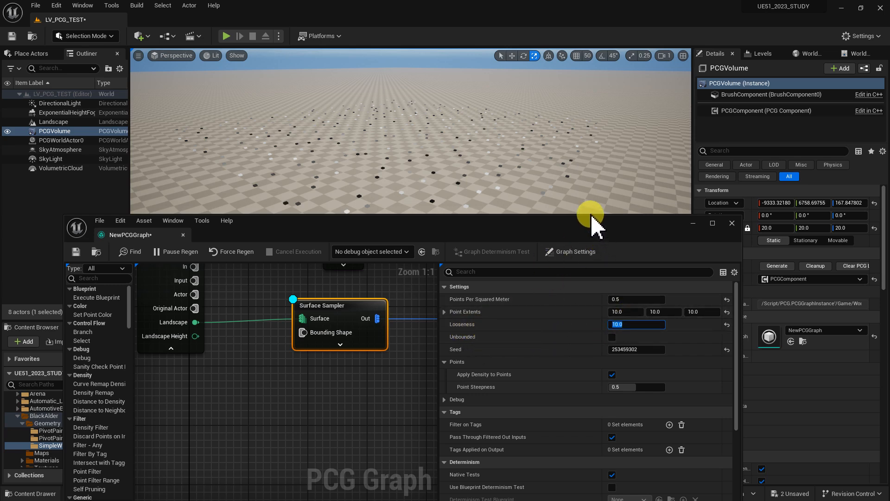
left_click_drag(593, 221, 603, 226)
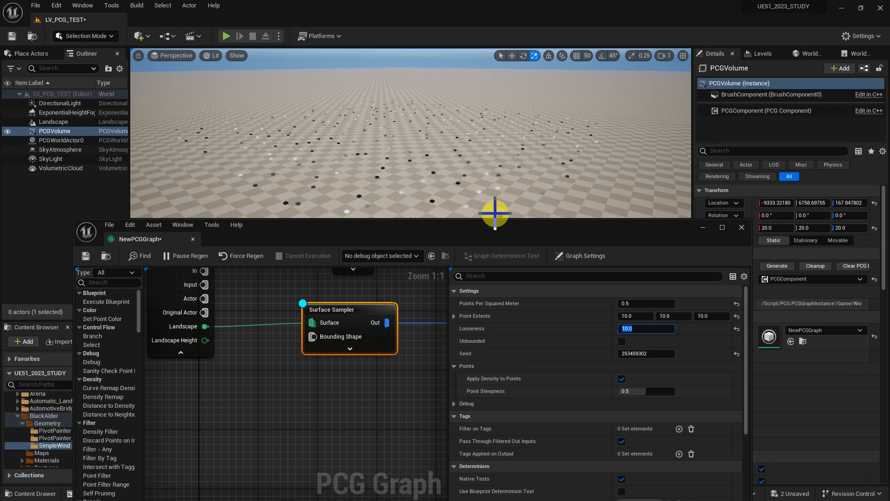
left_click_drag(515, 219, 513, 242)
right_click_drag(507, 216, 507, 242)
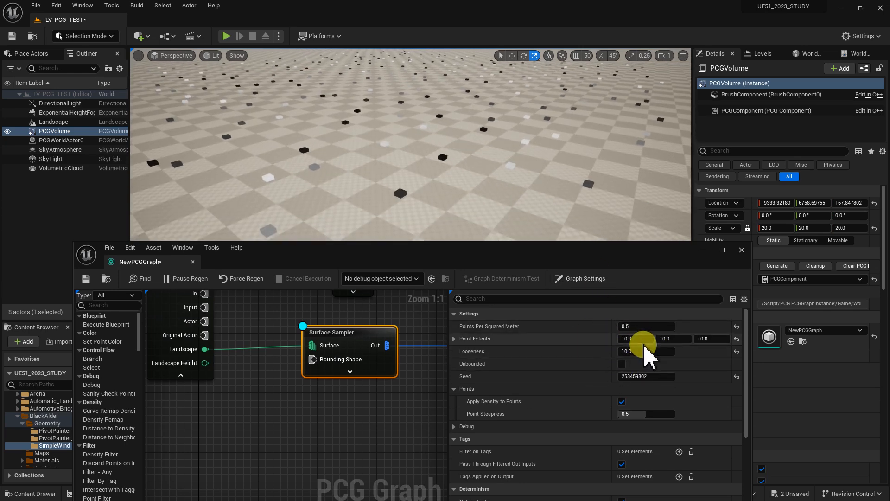
Reset the Surface Sampler's Points Per Squared Meter, Looseness and Point Extents to their default values
left_click_drag(628, 265, 658, 243)
right_click_drag(441, 385, 413, 404)
left_click_drag(592, 235, 584, 258)
left_click(759, 329)
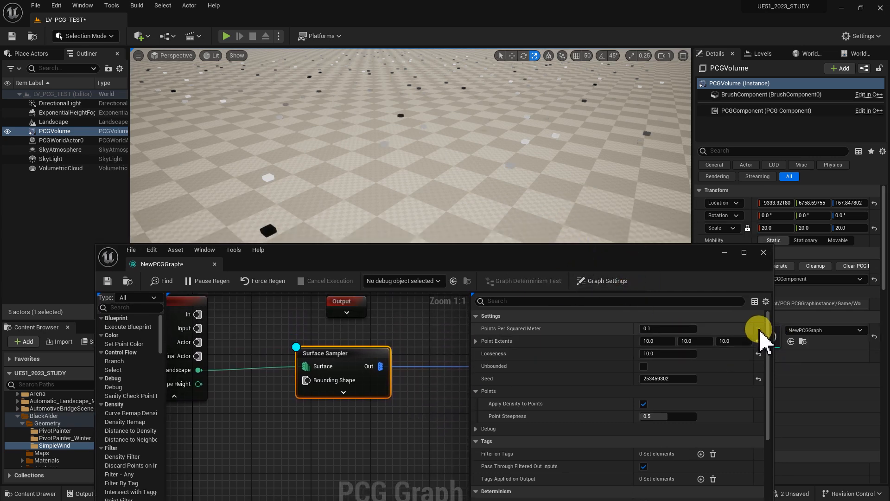
left_click(759, 354)
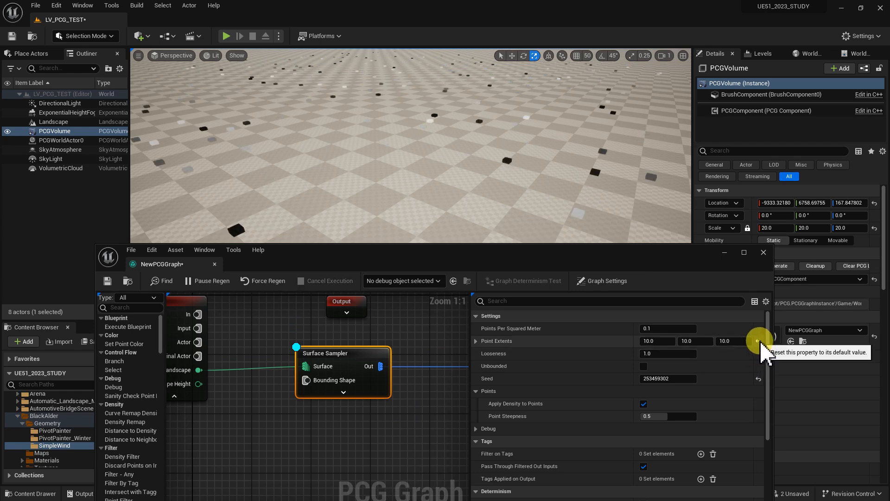
left_click(759, 340)
right_click_drag(549, 204, 548, 242)
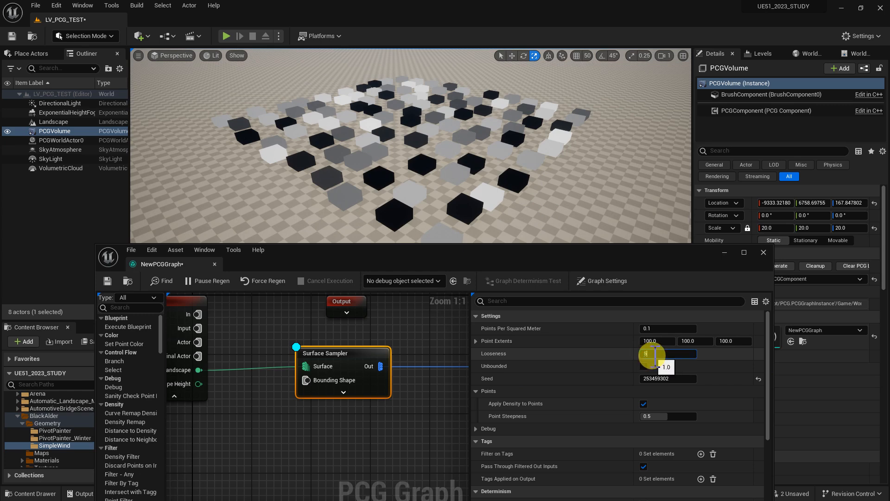
Try Looseness values of 3.0 and 4.0 on the Surface Sampler to compare cube spacing, and return it to 1.0
left_click(655, 355)
type("5")
key("Return")
key("Return")
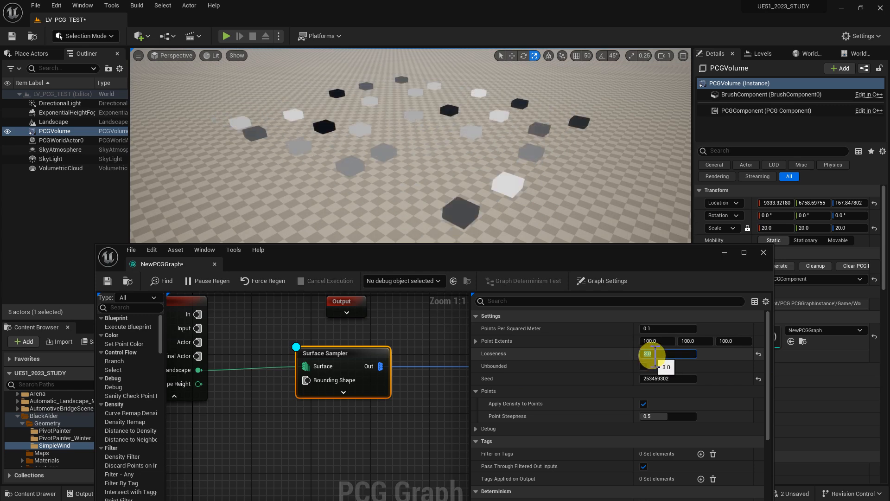
key("Return")
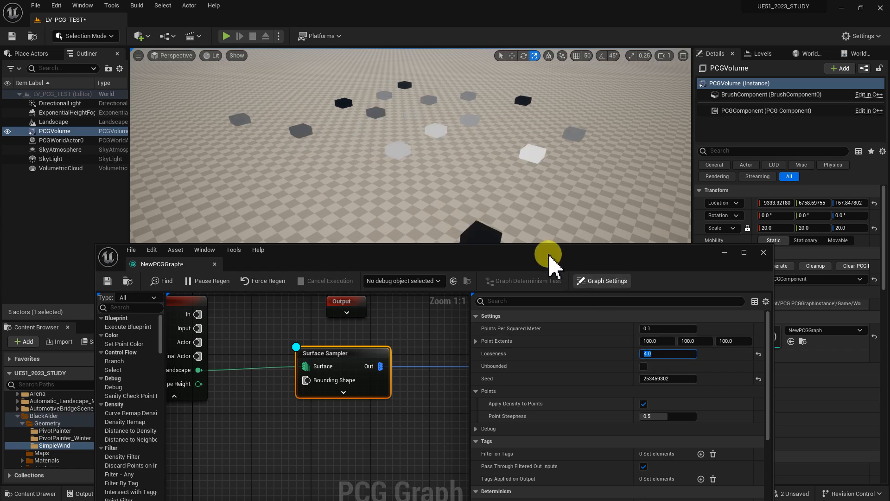
left_click(649, 354)
type("1")
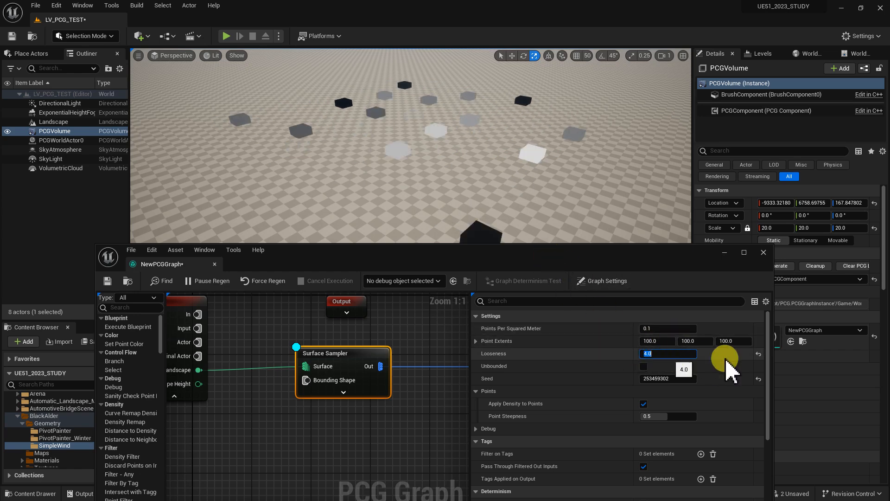
key("Return")
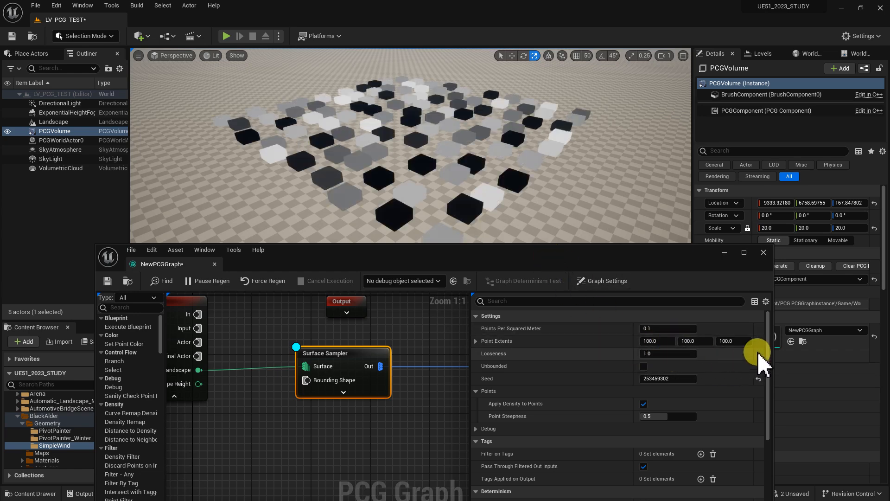
Set the Surface Sampler's Point Extents to 200 on all three axes
left_click(660, 342)
type("200")
key("Tab")
type("200")
key("Tab")
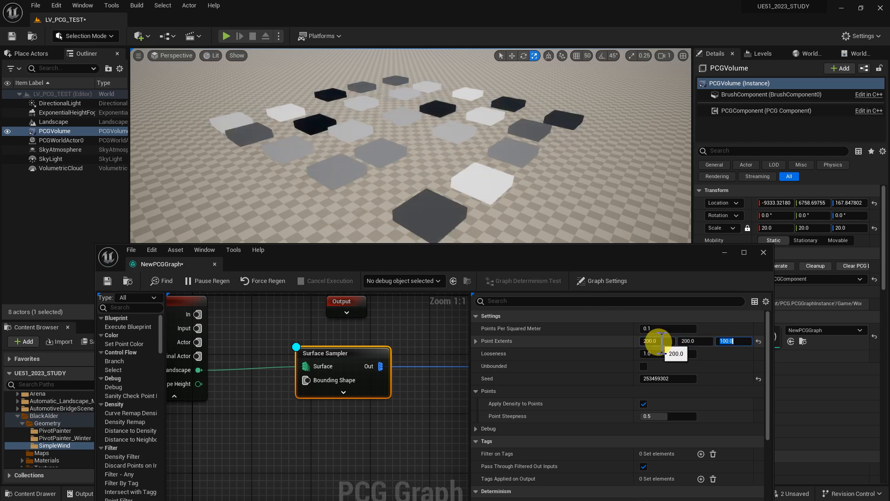
type("200")
key("Return")
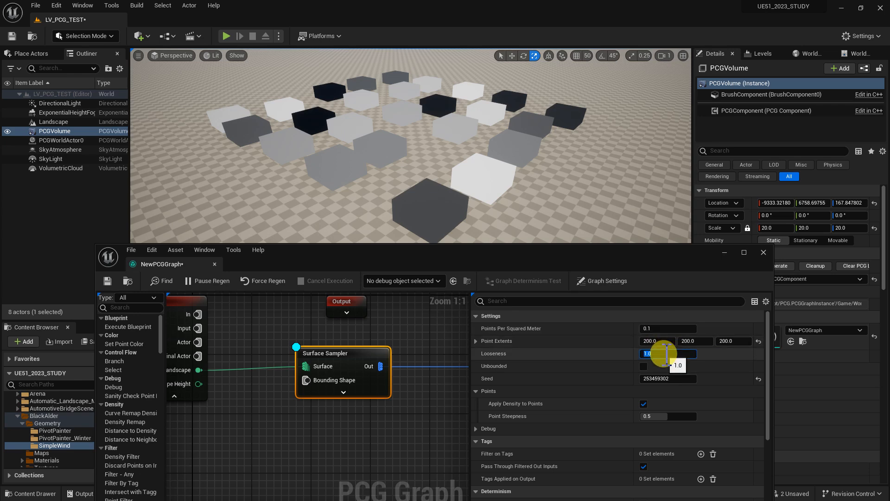
Set the Surface Sampler's Looseness to 2.0
left_click(662, 354)
type("2")
key("Return")
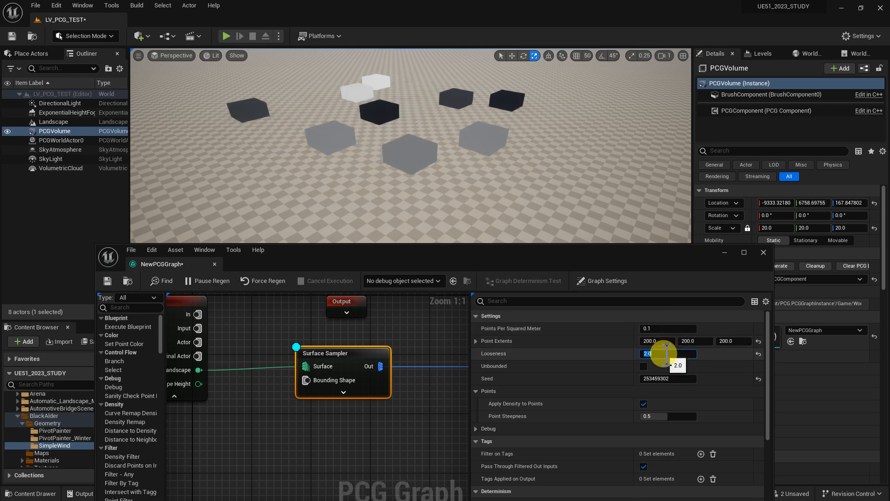
Enable the Static Mesh Spawner, shift it farther from the Surface Sampler, and examine the tree trunks against the debug cubes up close
left_click_drag(601, 258, 666, 255)
mouse_move(516, 181)
right_mouse_down()
mouse_move(473, 153)
mouse_move(514, 195)
mouse_move(515, 158)
mouse_move(511, 190)
right_mouse_up()
right_click_drag(471, 352, 337, 334)
left_click(396, 414)
left_click(473, 343)
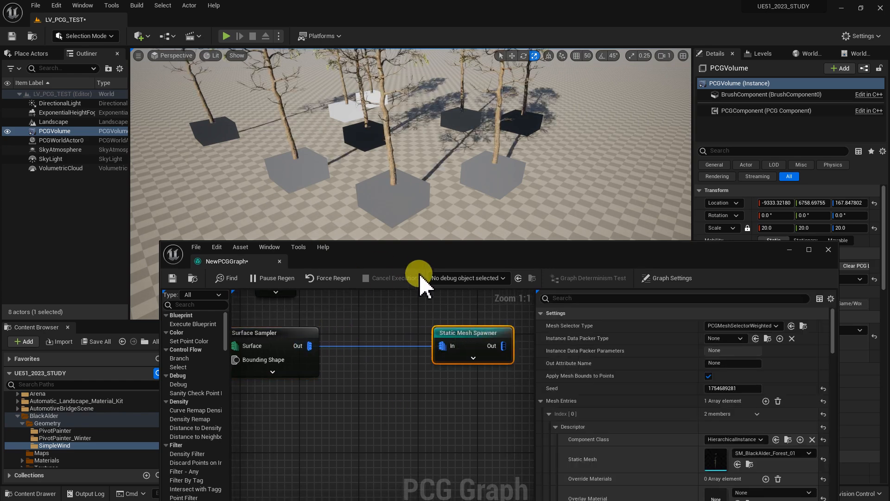
left_click_drag(425, 253, 462, 261)
key("s")
right_click_drag(426, 208, 437, 175)
key("w")
left_click_drag(488, 340, 526, 341)
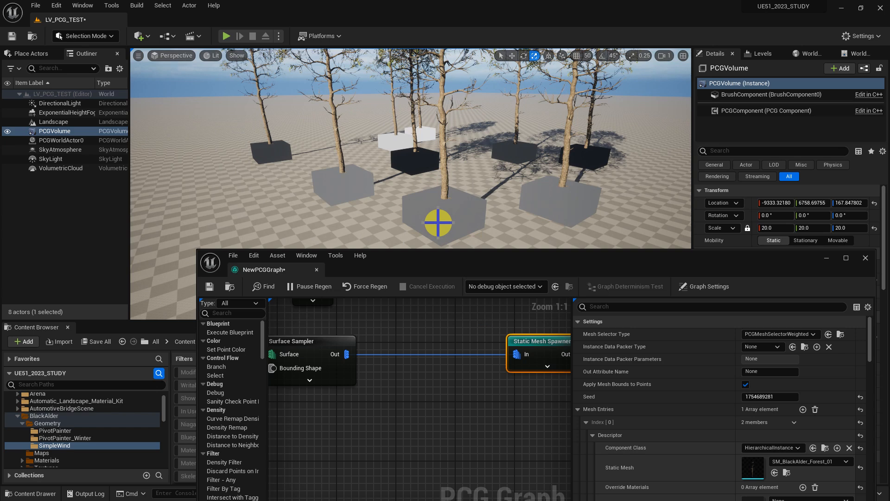
right_click_drag(448, 219, 452, 220)
key("w")
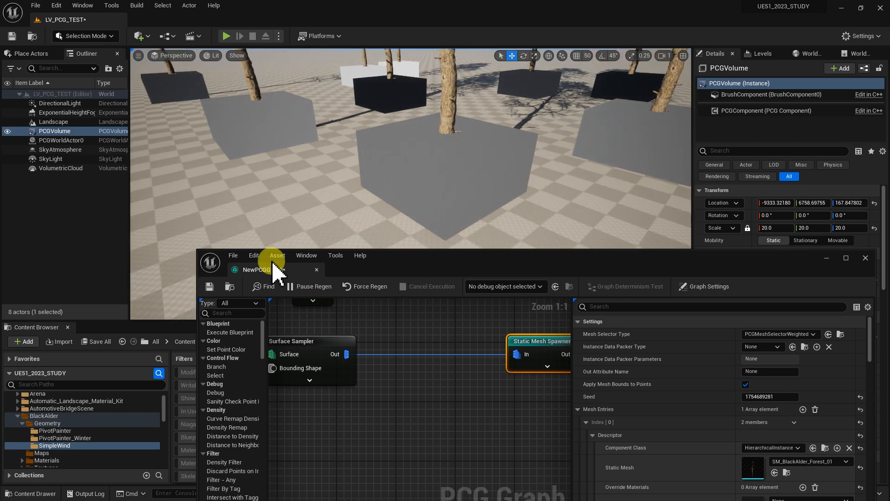
Set the level's GameMode Override to BP_ThirdPersonGameMode in the world settings
left_click_drag(193, 249, 392, 305)
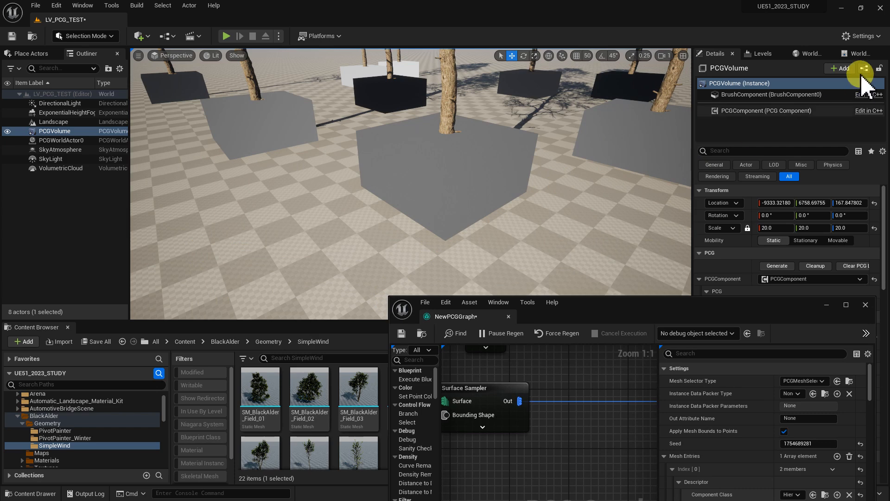
left_click(808, 53)
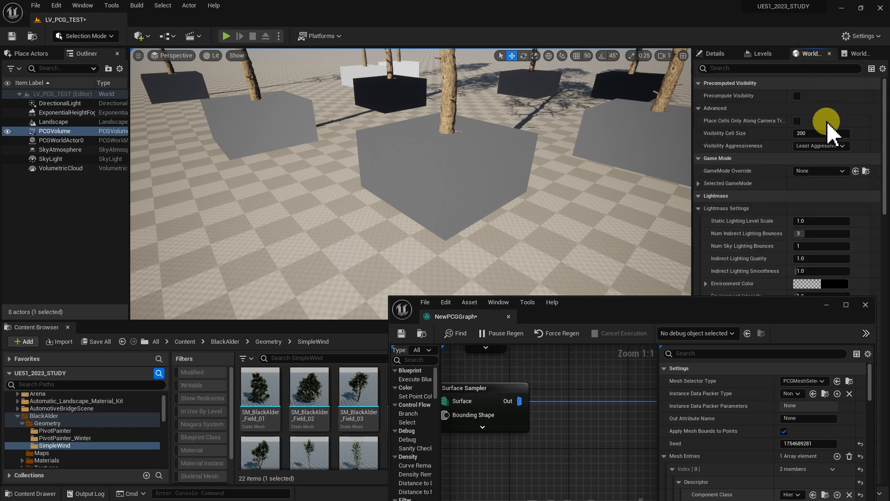
left_click(820, 171)
left_click(814, 205)
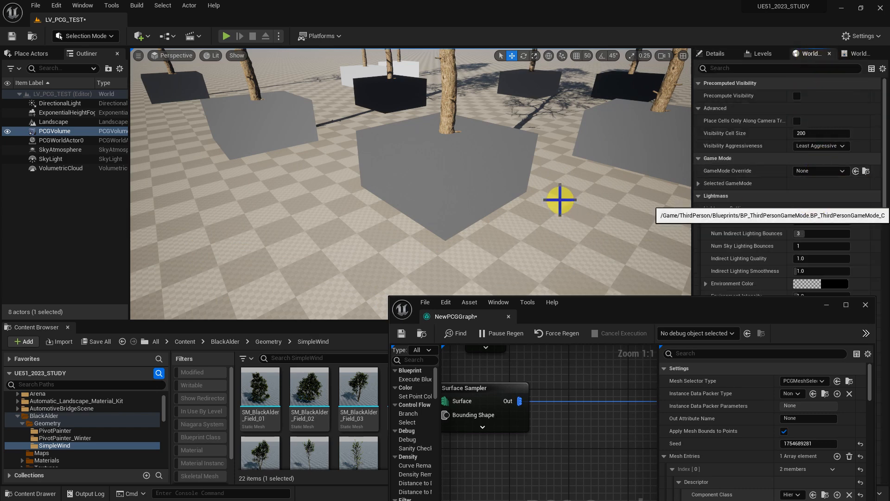
Play-test the level from the ground near the front cube, and stop the session
right_click(356, 278)
left_click(434, 274)
key("w")
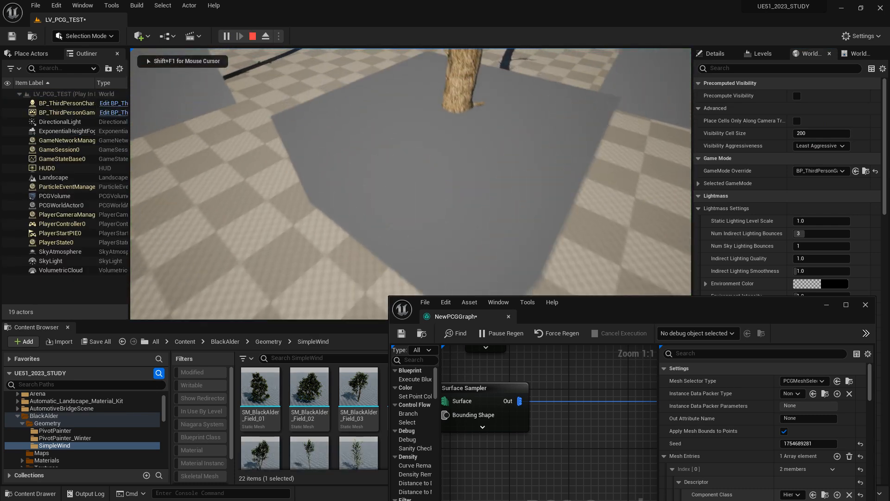
key("s")
key("w")
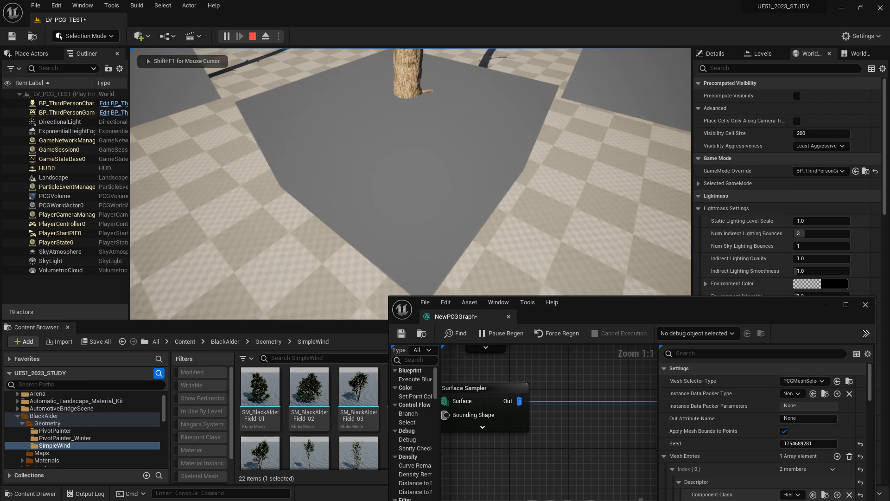
key("Escape")
right_click_drag(441, 238, 441, 273)
key("s")
right_click_drag(356, 222, 356, 255)
key("s")
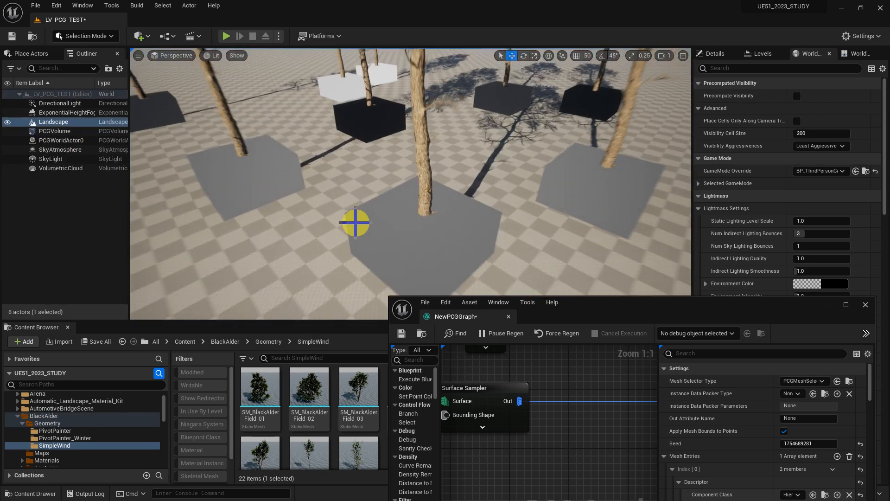
scroll(356, 222, "down", 2)
Insert a Bounds Modifier between the Surface Sampler and Static Mesh Spawner, and debug it instead of the Surface Sampler
left_click_drag(603, 316, 558, 249)
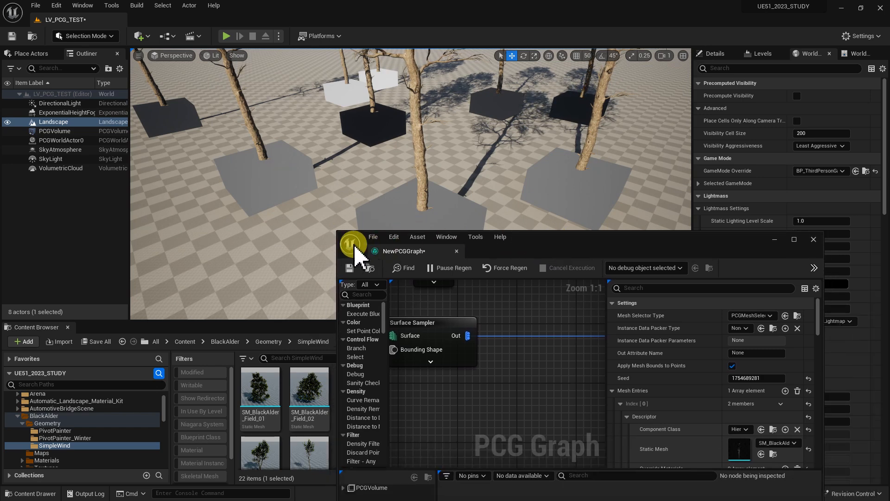
left_click_drag(340, 234, 348, 214)
mouse_move(598, 332)
right_mouse_down()
mouse_move(474, 350)
mouse_move(562, 355)
mouse_move(512, 338)
right_mouse_up()
scroll(474, 350, "down", 4)
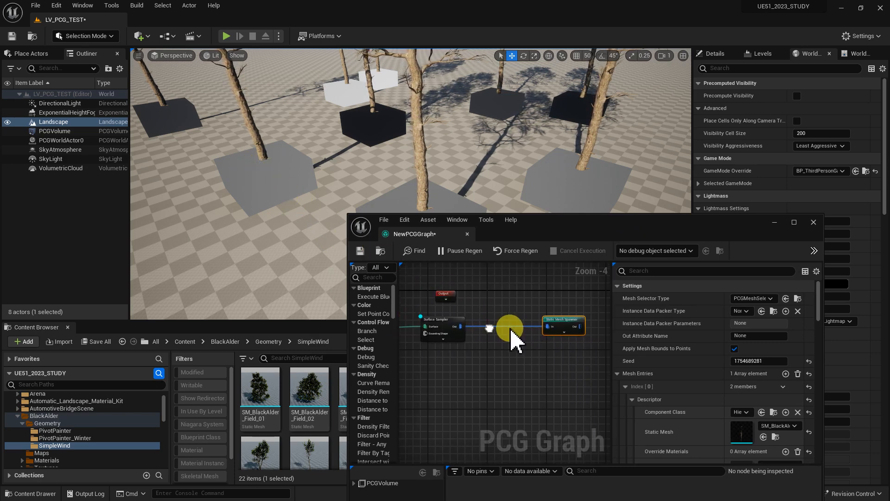
left_click_drag(553, 323, 568, 323)
left_click_drag(461, 326, 492, 346)
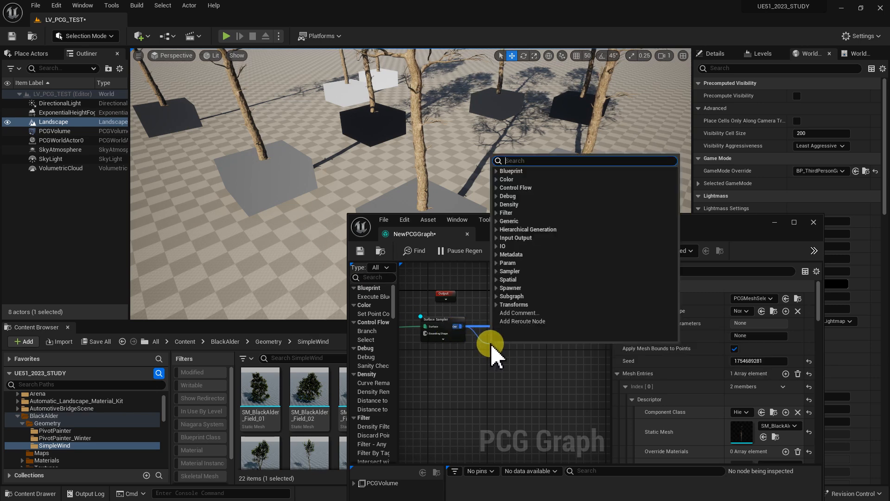
type("bo")
key("BackSpace")
type("ou")
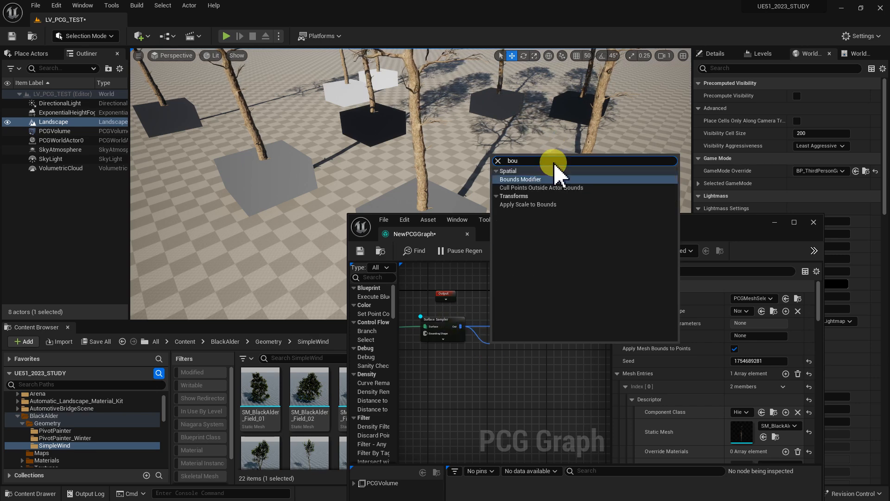
left_click(533, 179)
scroll(527, 369, "up", 4)
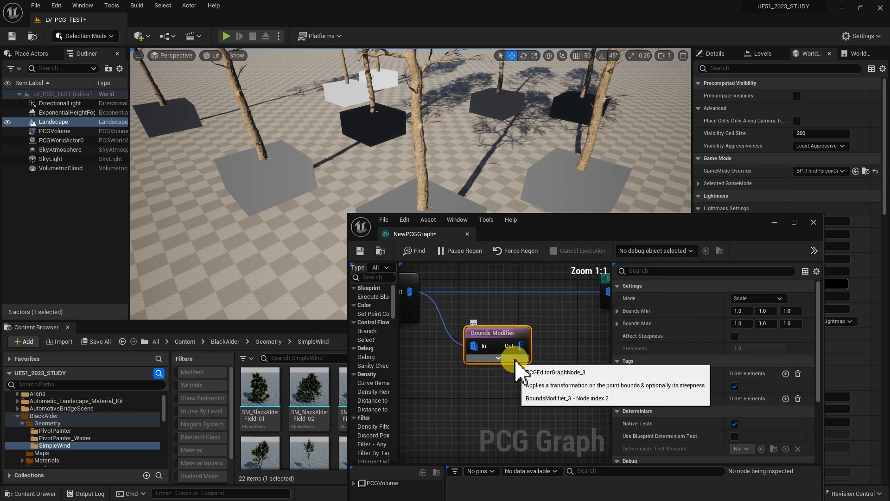
right_click_drag(527, 368, 484, 381)
left_click_drag(478, 357, 561, 304)
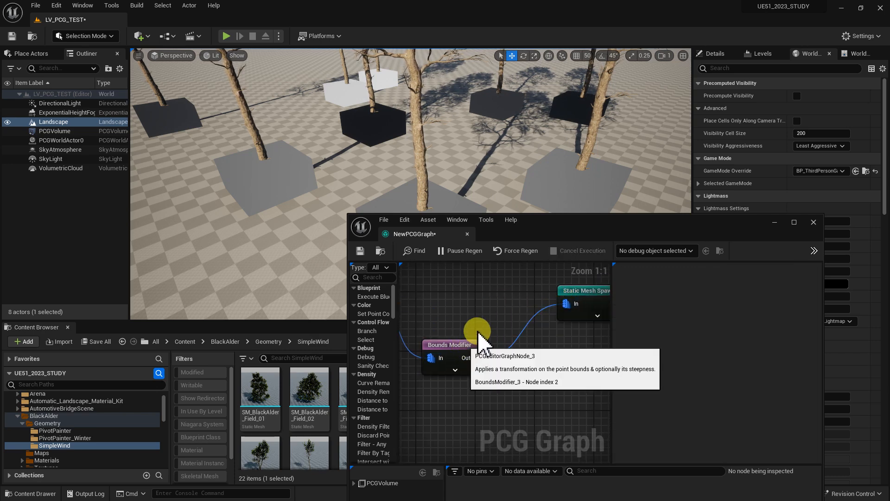
right_click_drag(462, 410, 580, 389)
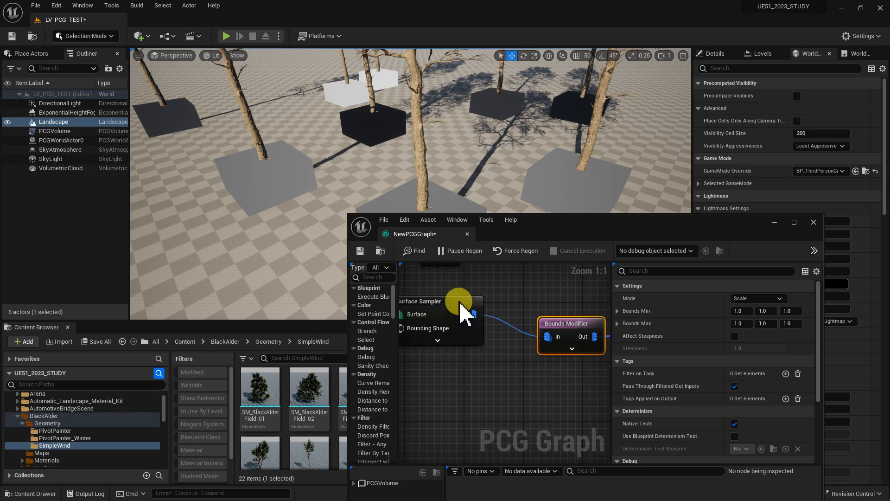
right_click_drag(564, 352, 500, 354)
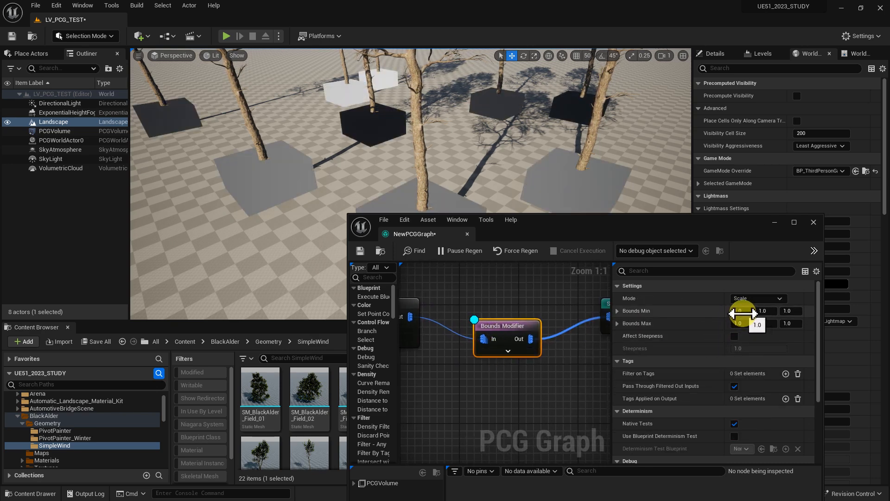
Set the Bounds Modifier's Bounds Min and Bounds Max to 0.5 on all axes
type(".5")
key("Return")
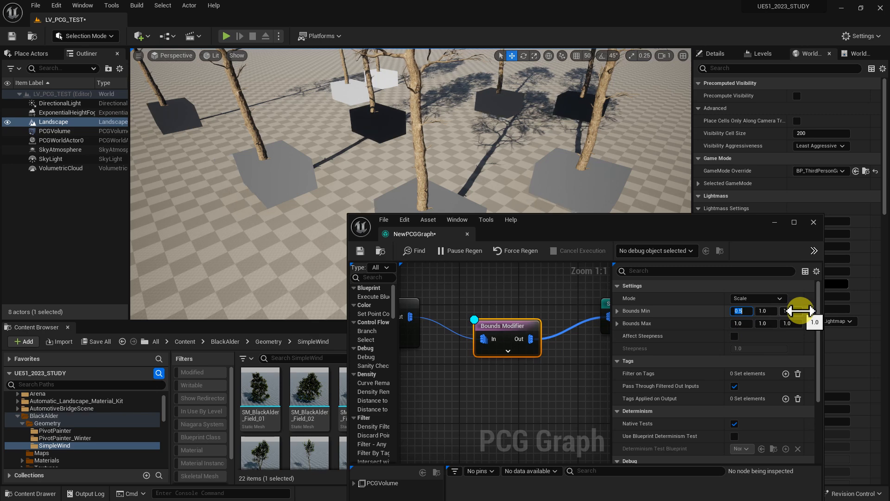
type(".5")
key("Tab")
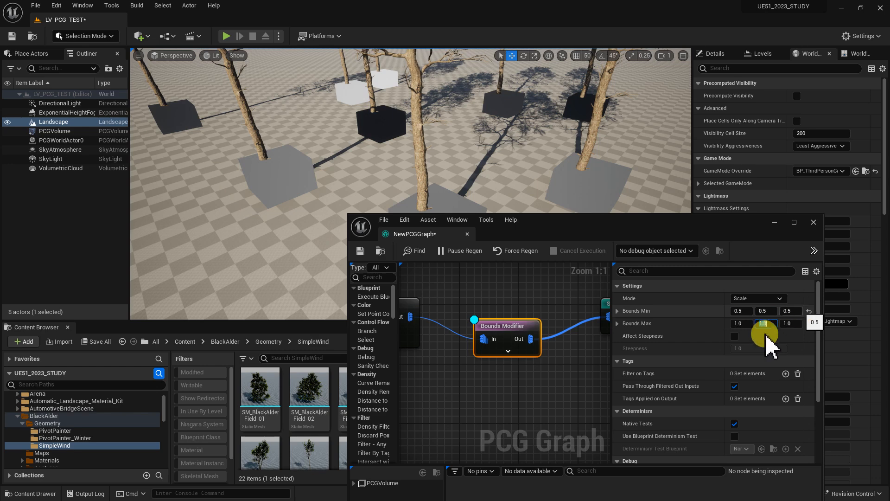
left_click(739, 311)
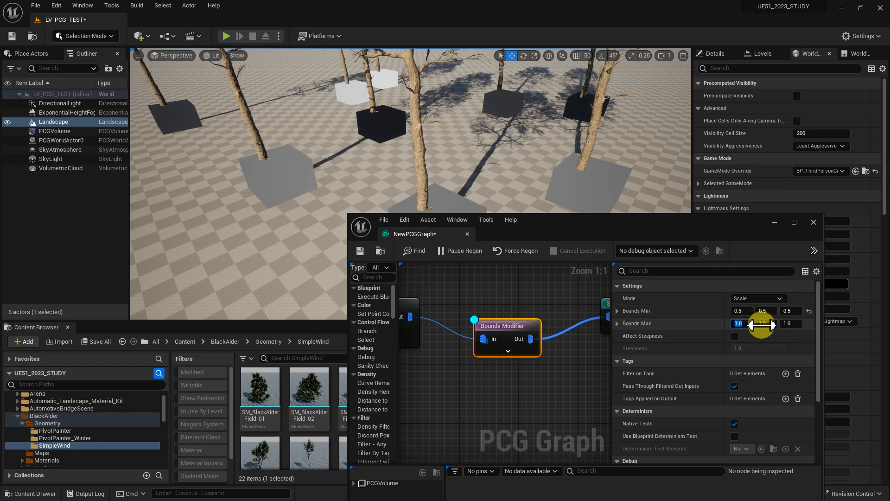
type(".5")
left_click(788, 324)
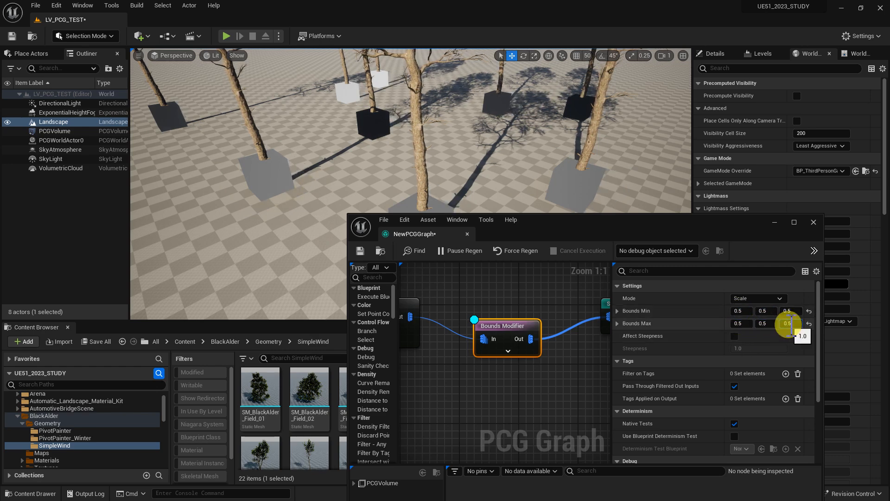
key("Return")
Delete the Bounds Modifier and connect the Surface Sampler's output directly to the Static Mesh Spawner
left_click_drag(564, 231, 598, 214)
mouse_move(541, 350)
right_mouse_down()
mouse_move(543, 360)
mouse_move(543, 338)
mouse_move(535, 354)
right_mouse_up()
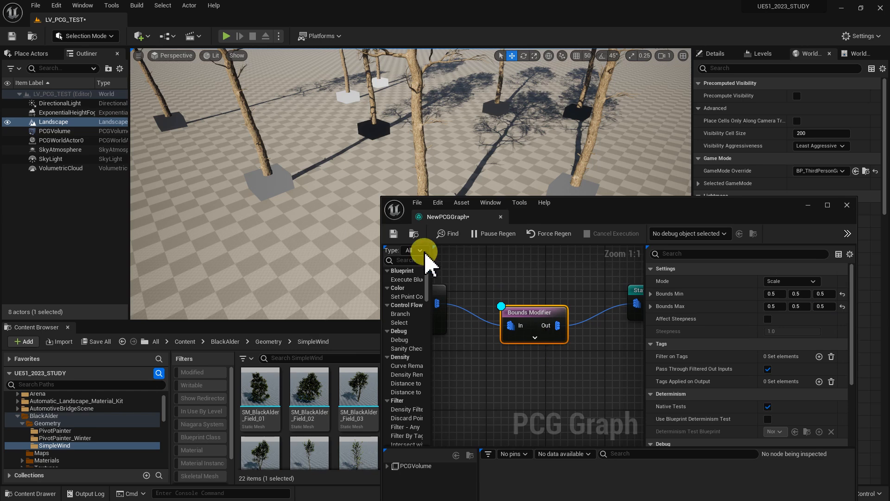
left_click_drag(385, 200, 200, 171)
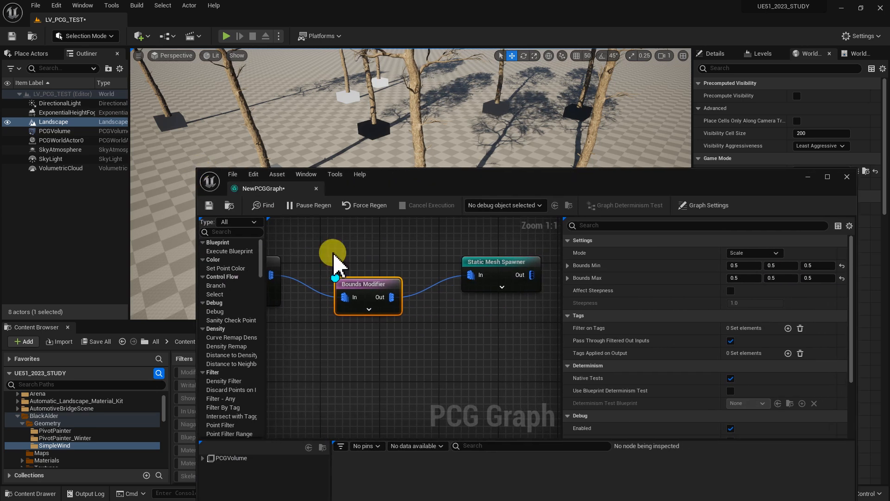
left_click_drag(561, 346, 691, 344)
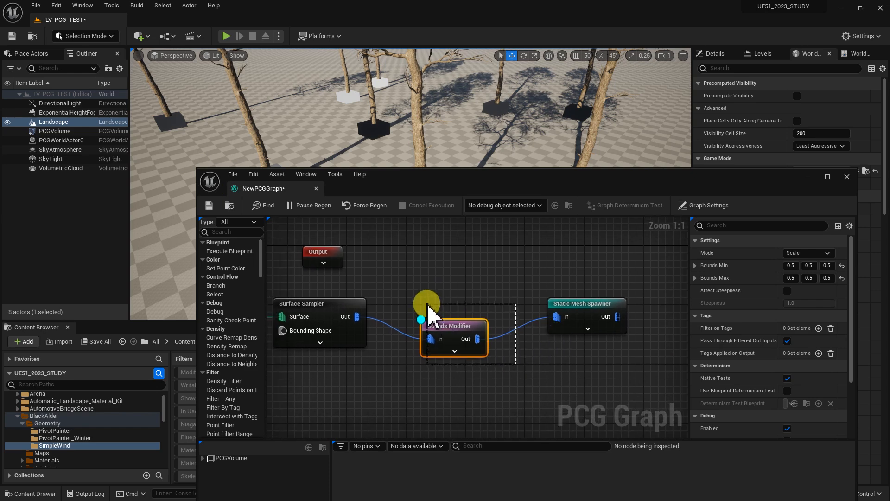
key("Delete")
left_click_drag(358, 316, 556, 317)
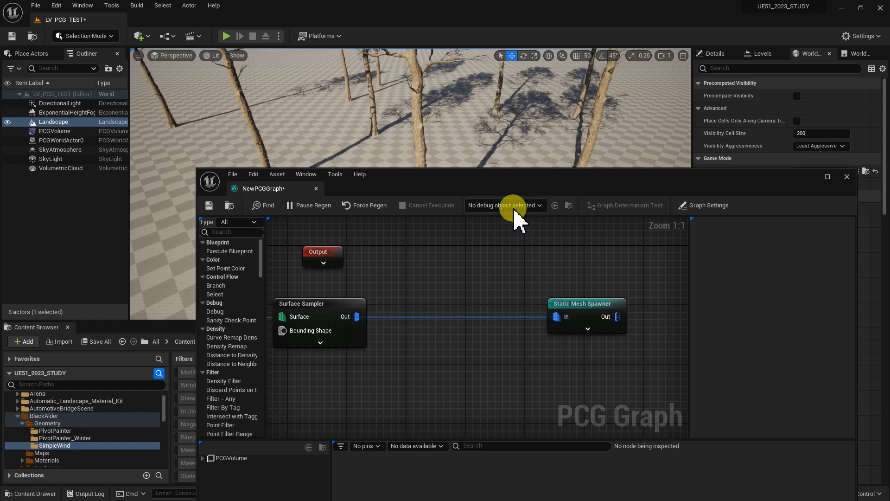
Insert a Transform Points node between the Surface Sampler and Static Mesh Spawner, aligned in a row with them
left_click_drag(511, 184, 512, 281)
key("s")
right_click_drag(507, 236, 501, 219)
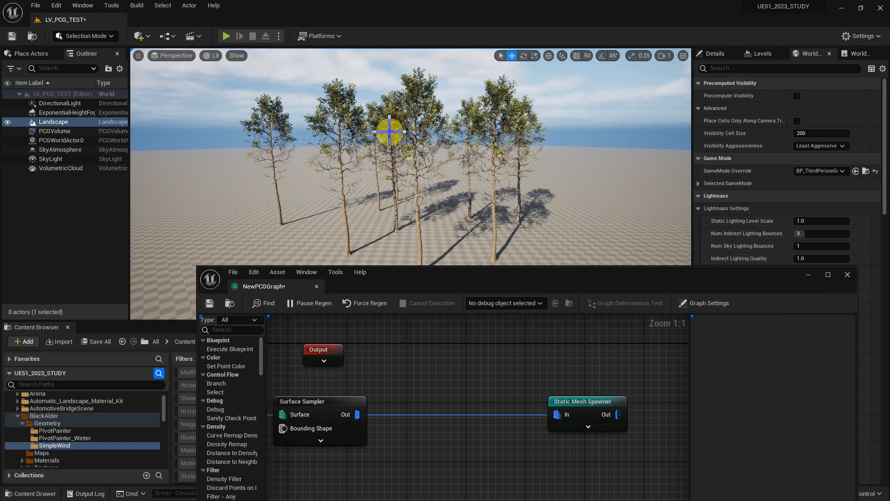
left_click_drag(496, 282, 509, 244)
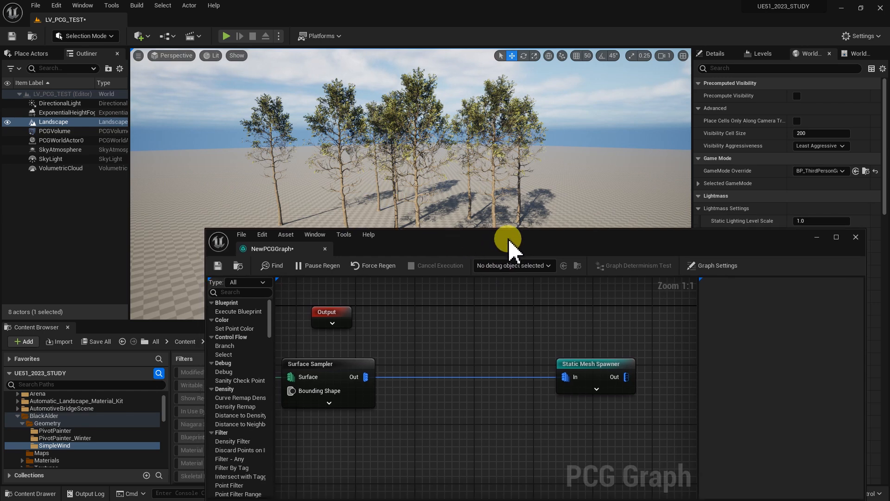
left_click_drag(366, 377, 410, 396)
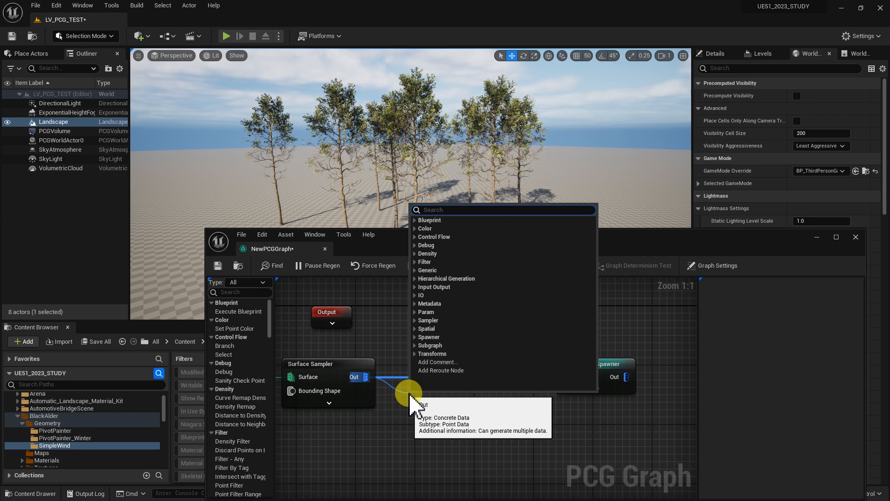
type("tra")
type("ns")
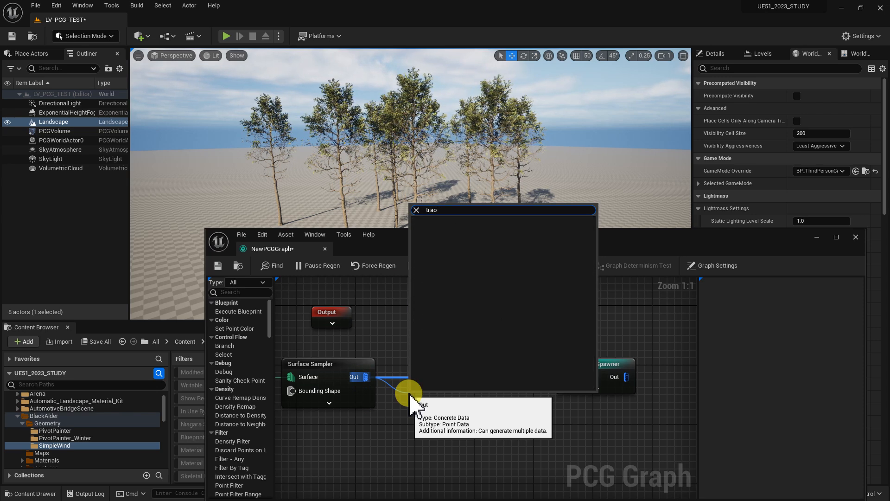
type("form points")
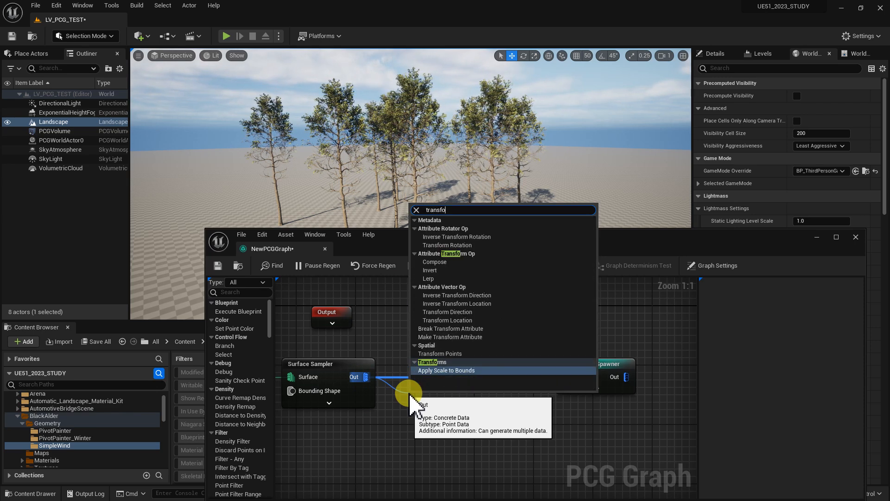
key("Return")
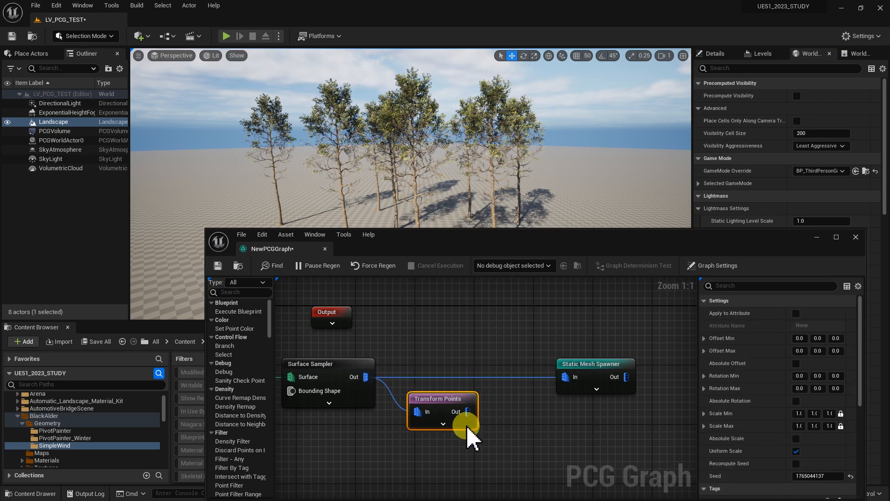
left_click_drag(468, 412, 564, 385)
left_click_drag(441, 412, 466, 370)
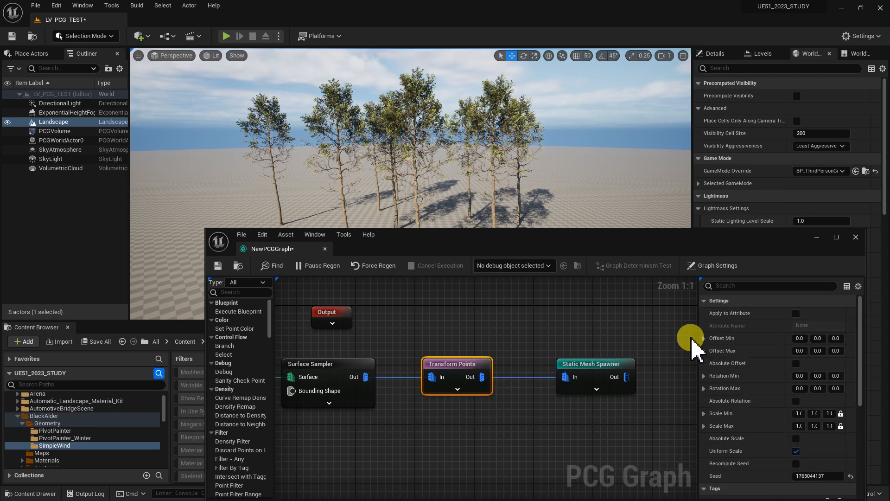
Set the Transform Points node's Rotation Max to 360 on the Z axis
left_click_drag(682, 343, 610, 342)
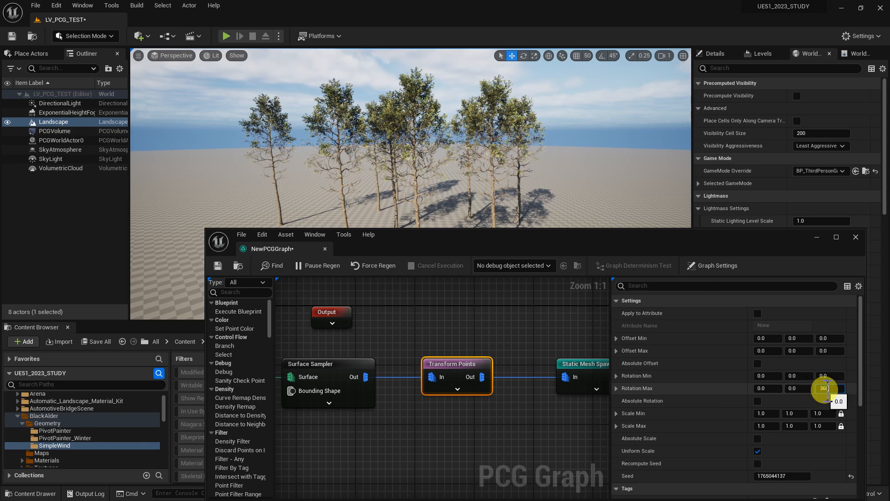
left_click(828, 389)
left_click_drag(204, 225, 291, 242)
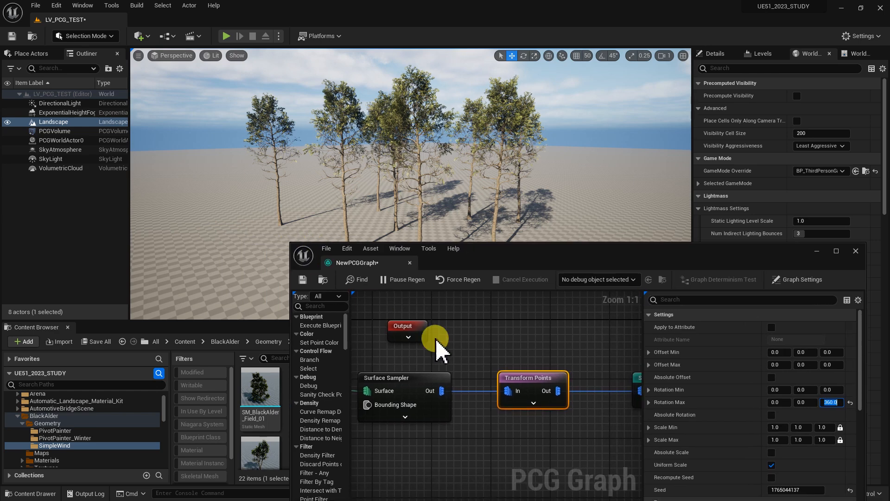
Set the Transform Points node's Scale Min to 0.7 and Scale Max to 1.3 on all axes
right_click_drag(574, 412, 546, 388)
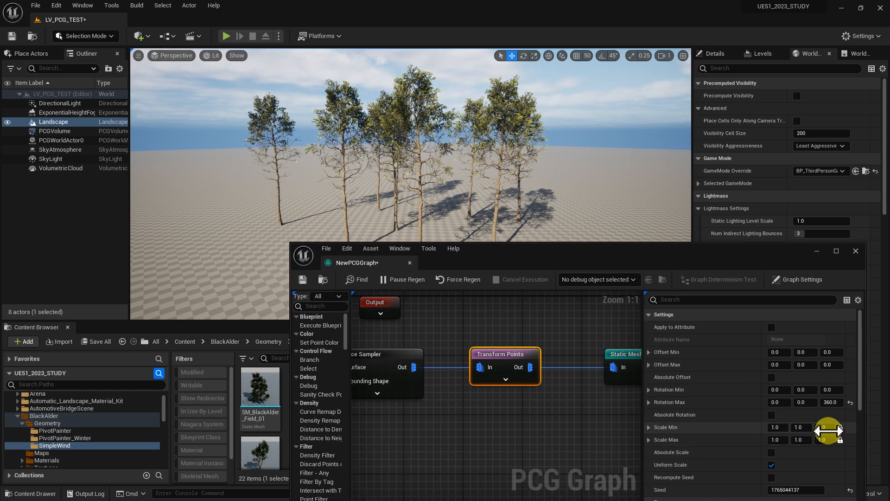
left_click_drag(827, 427, 826, 427)
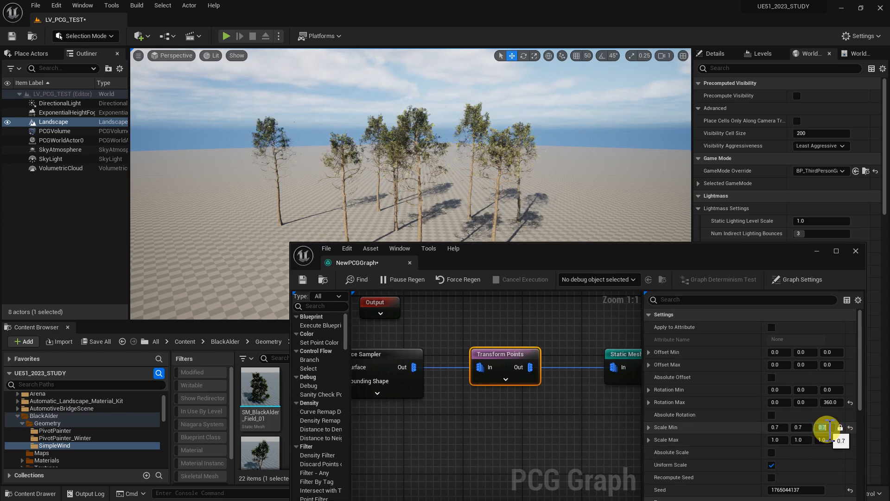
left_click(829, 440)
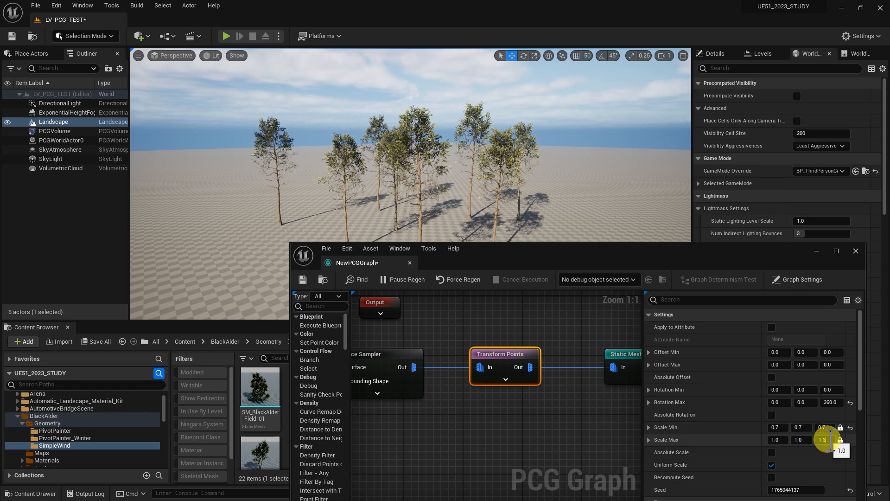
left_click(827, 440)
mouse_move(289, 246)
left_mouse_down()
mouse_move(282, 257)
mouse_move(275, 253)
left_mouse_up()
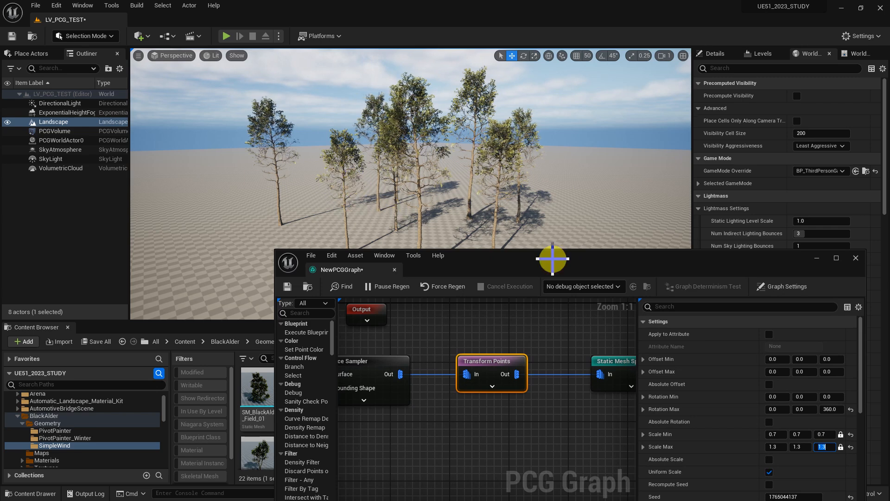
left_click(824, 447)
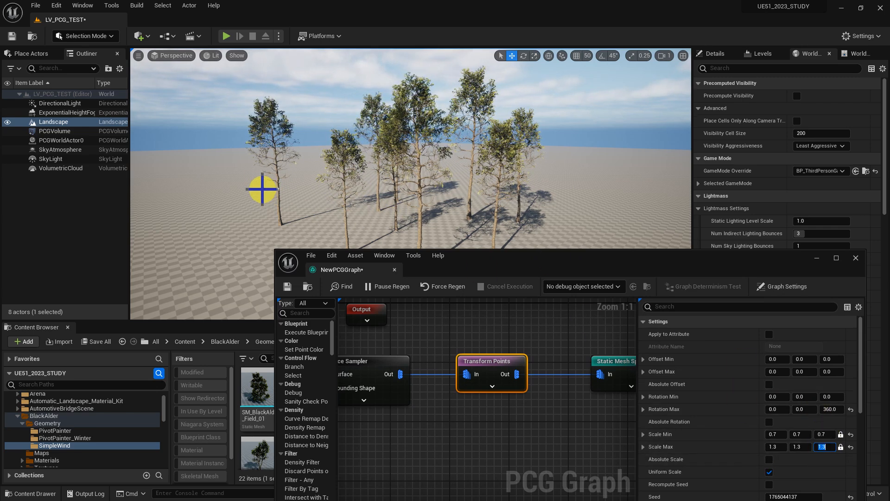
Add two more elements to the Static Mesh Spawner's Mesh Entries
left_click_drag(473, 266, 615, 308)
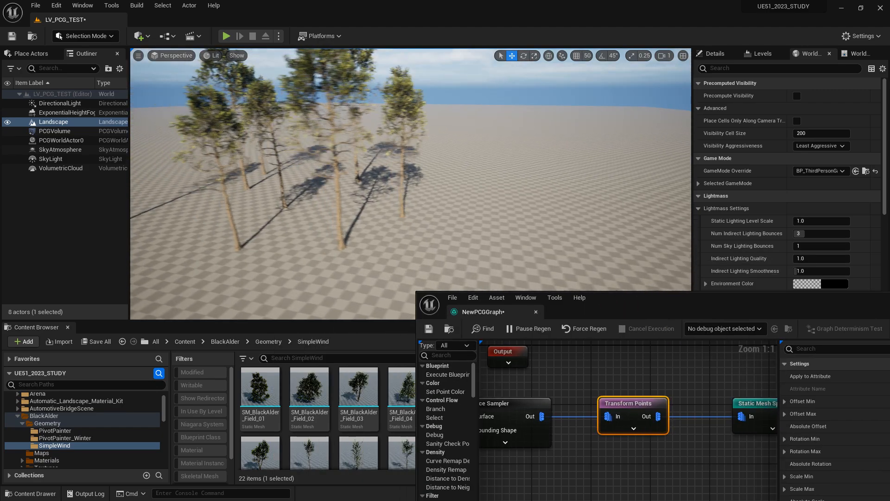
right_click_drag(411, 183, 376, 255)
left_click_drag(635, 305, 493, 257)
right_click_drag(585, 335, 387, 328)
left_click(414, 355)
left_click_drag(710, 252, 662, 206)
left_click(596, 359)
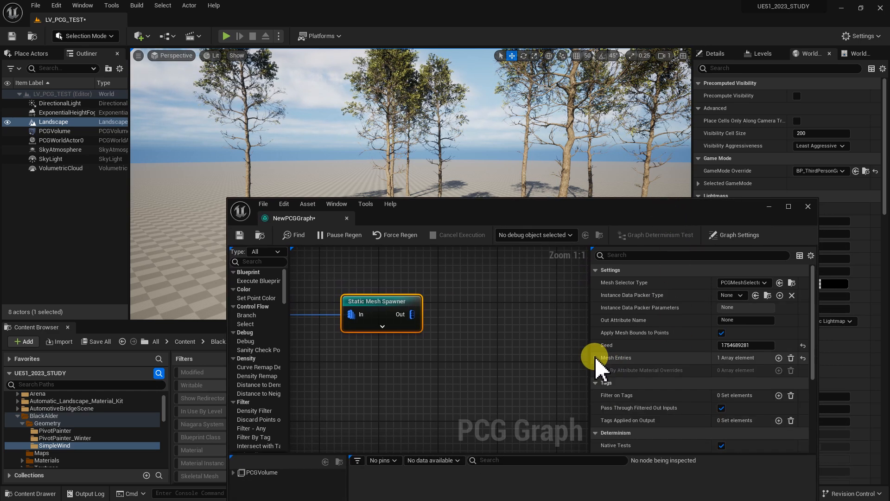
left_click(596, 358)
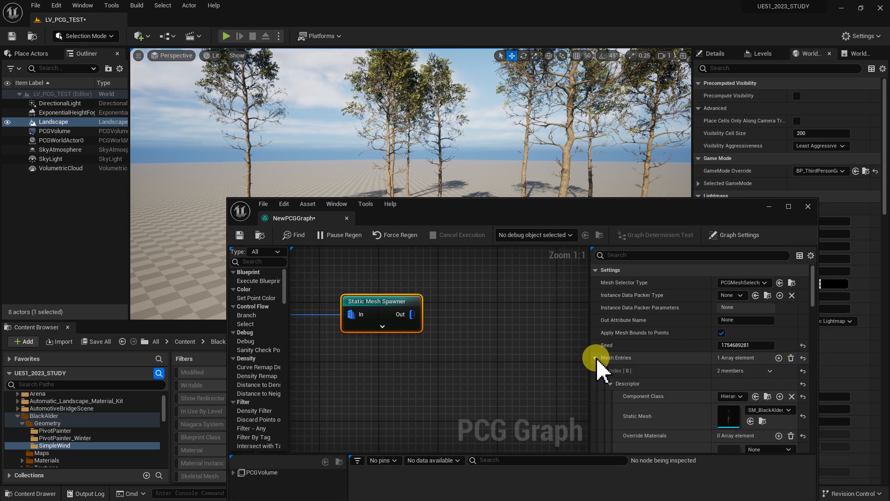
left_click(779, 358)
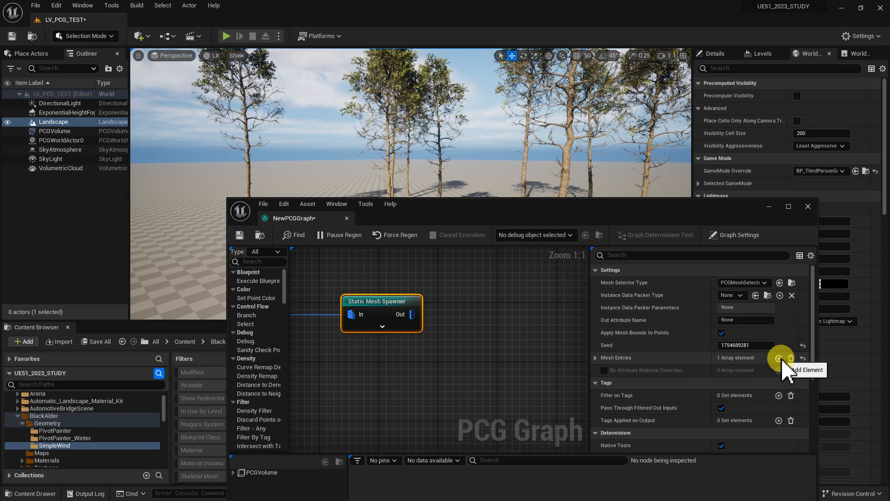
left_click(780, 358)
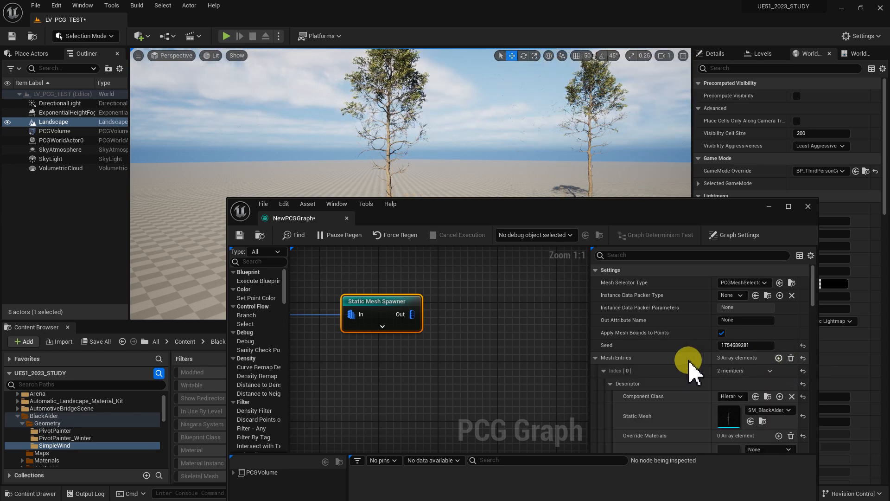
Assign SM_BlackAlder_Forest_02 as the static mesh of the spawner's mesh entry at Index 1
left_click(604, 371)
left_click(605, 384)
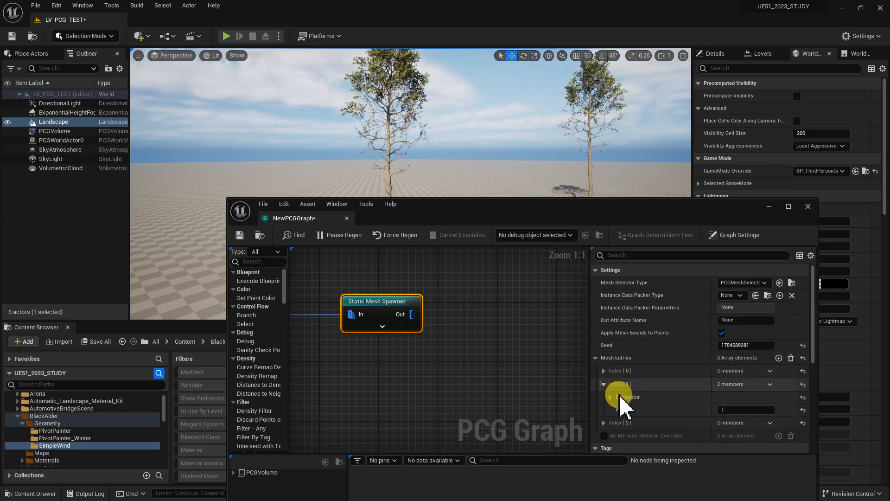
left_click(626, 398)
left_click_drag(591, 223, 411, 92)
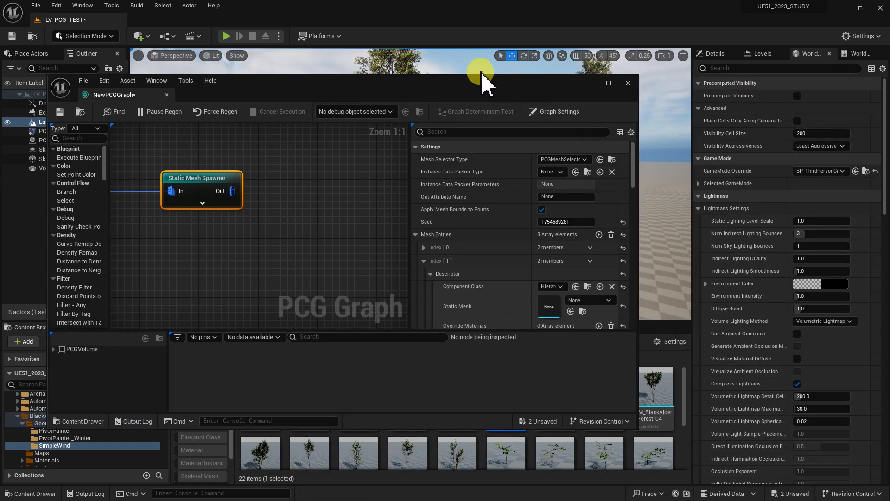
left_click_drag(481, 75, 471, 164)
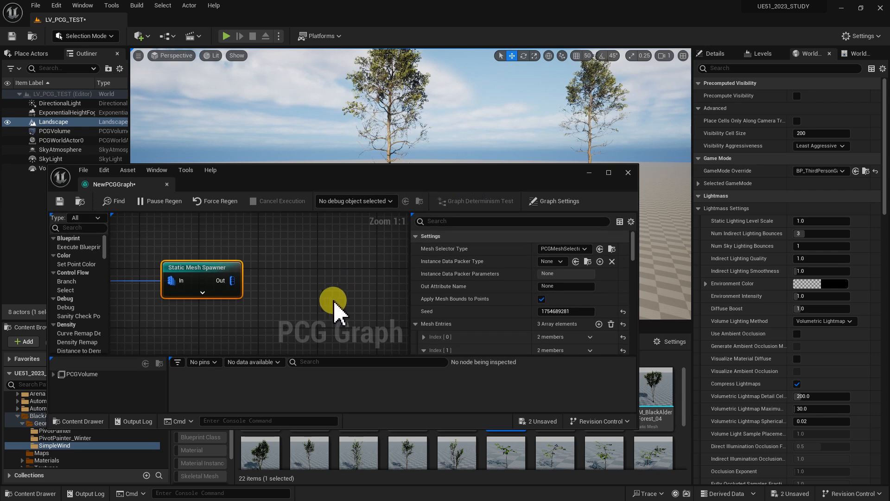
scroll(497, 315, "down", 2)
left_click_drag(515, 185, 353, 164)
left_click_drag(548, 383, 388, 313)
Assign SM_BlackAlder_Forest_03 as the static mesh of the spawner's mesh entry at Index 2
left_click(262, 270)
left_click(262, 283)
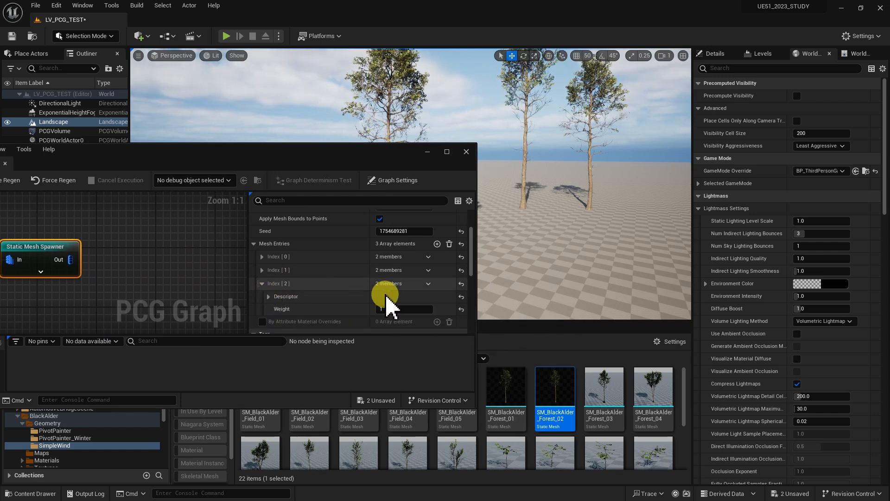
left_click(268, 296)
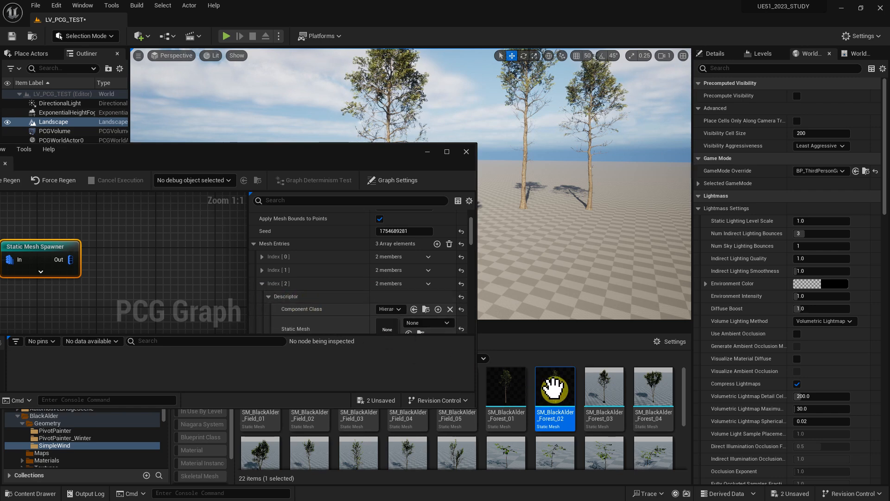
left_click_drag(605, 393, 389, 327)
Filter the spawner's settings by "weight" and set the mesh entry weights to 100, 10 and 10 for Index 0, 1 and 2
left_click_drag(324, 159, 612, 247)
scroll(508, 354, "down", 1)
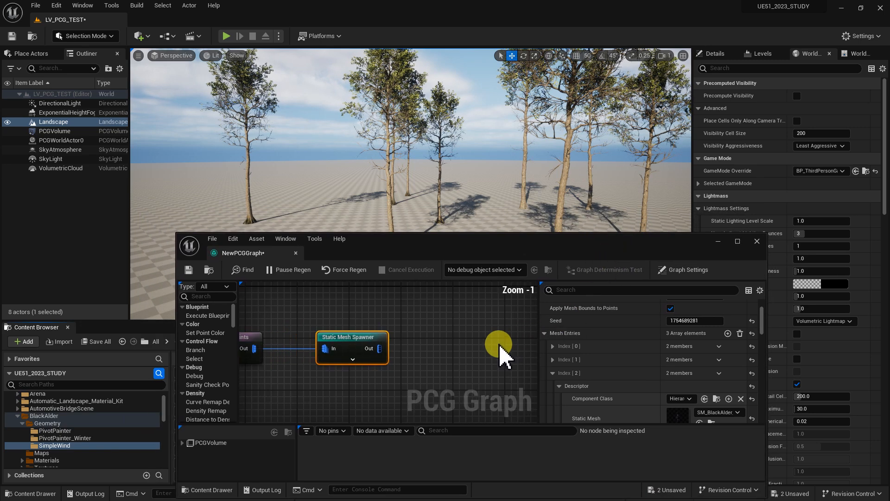
scroll(394, 356, "up", 1)
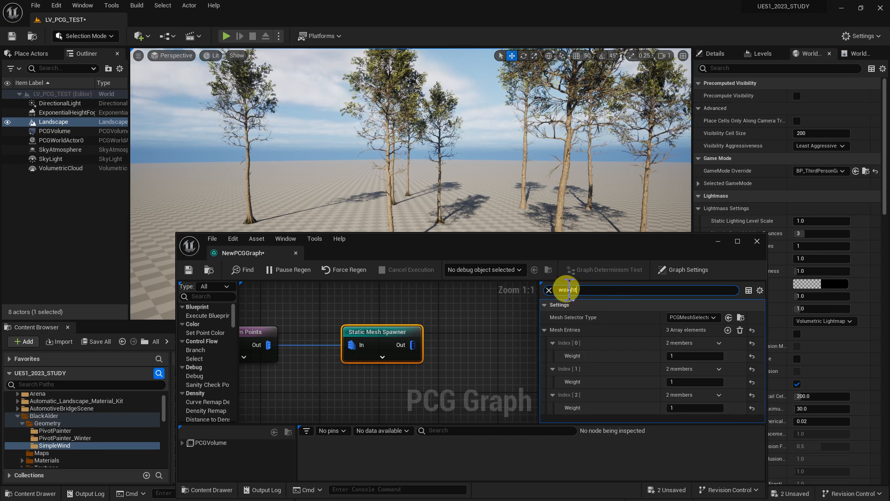
left_click_drag(558, 246, 520, 245)
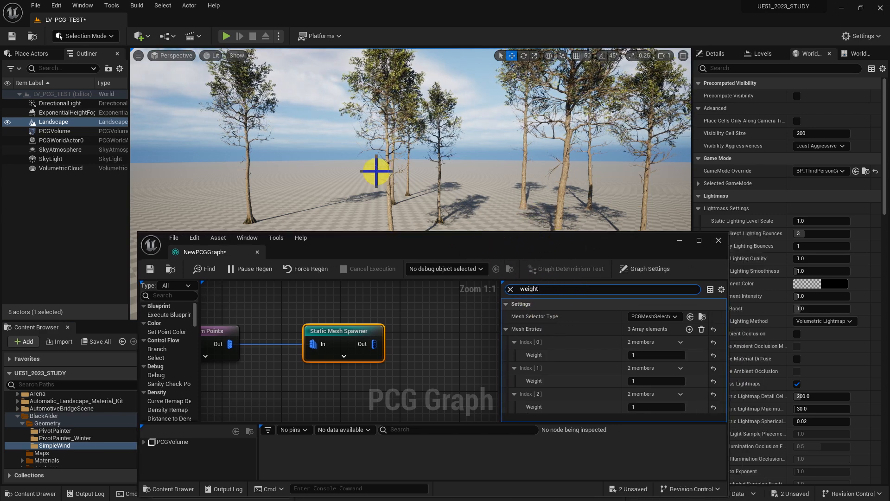
left_click_drag(647, 240, 616, 225)
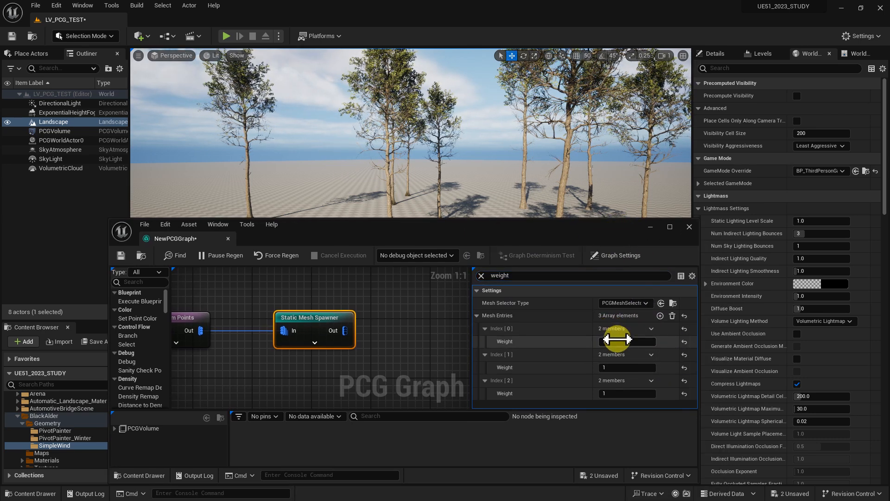
type("100")
key("Return")
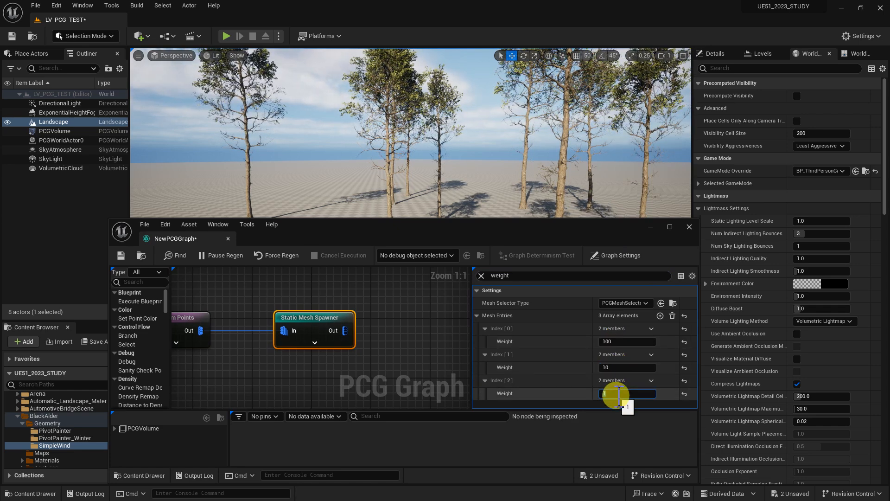
key("Return")
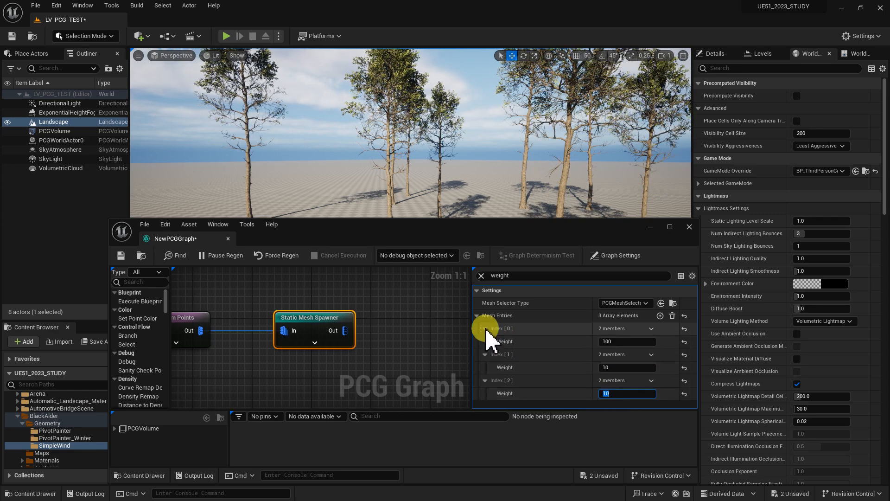
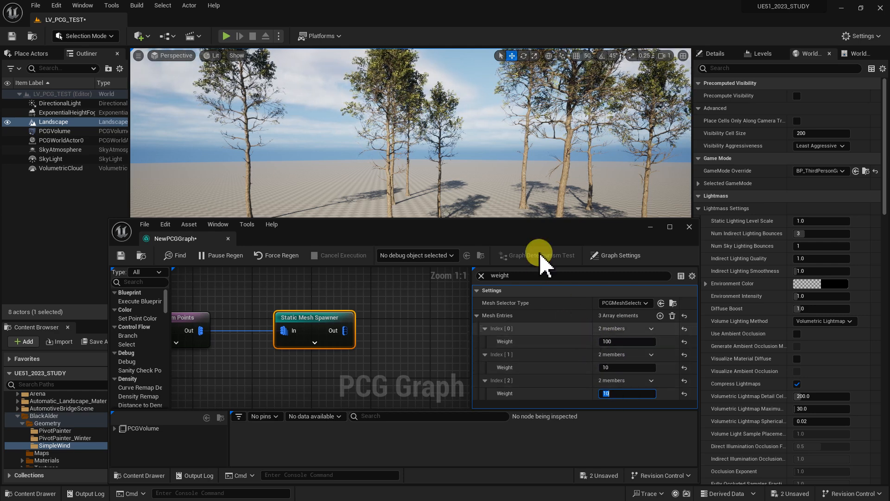
Clear the "weight" filter and bring the Static Mesh Spawner's full Mesh Entries settings back into view
left_click_drag(541, 238, 597, 238)
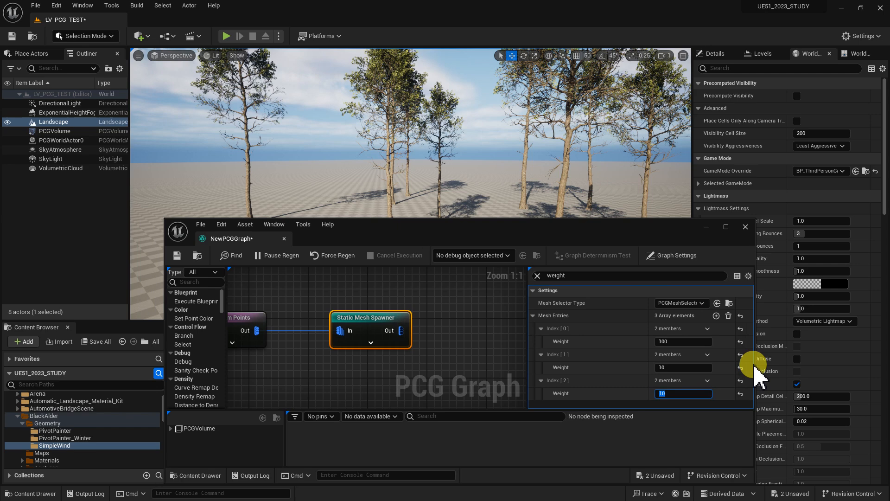
left_click_drag(755, 365, 704, 360)
left_click_drag(441, 235, 555, 227)
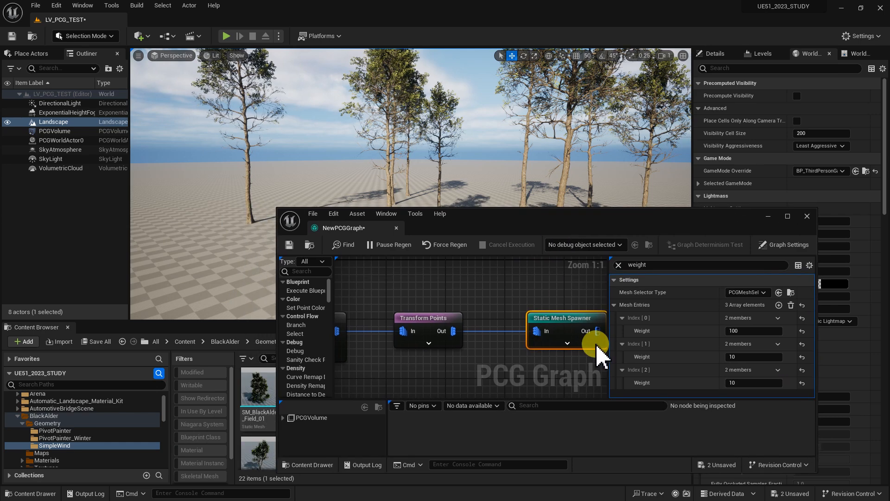
left_click_drag(611, 362, 701, 363)
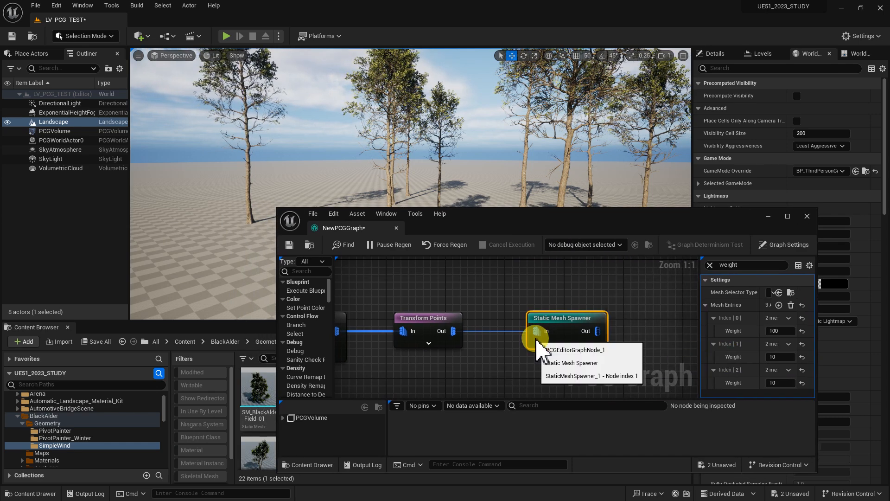
scroll(668, 329, "down", 3)
right_click_drag(594, 343, 366, 348)
left_click(710, 265)
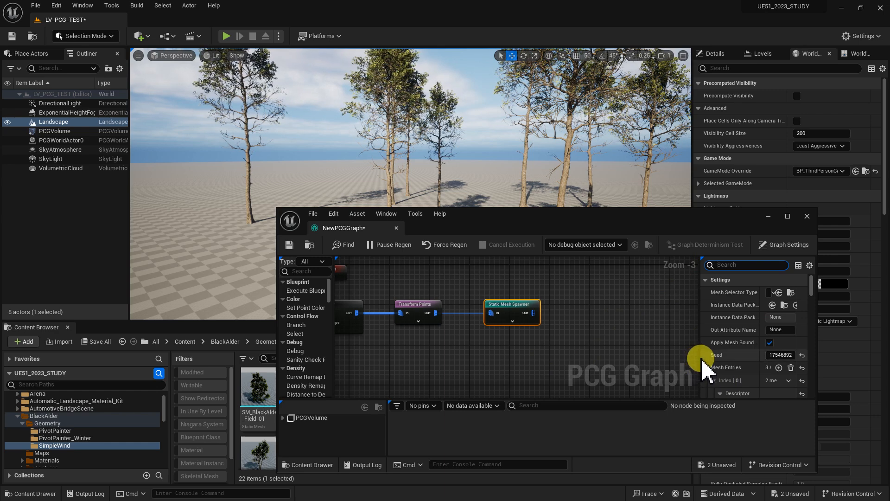
left_click_drag(694, 358, 609, 357)
scroll(770, 353, "down", 2)
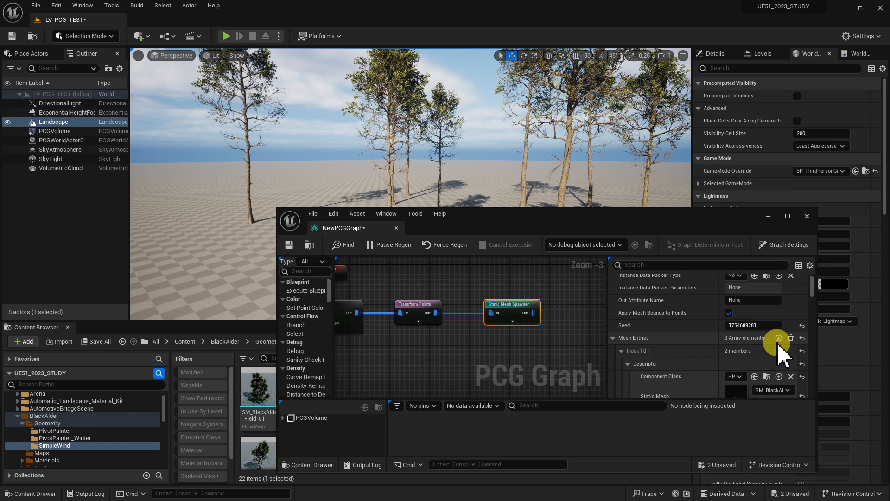
Add a second Surface Sampler fed by the Input node's Landscape output, placed below the first Surface Sampler
right_click_drag(481, 345, 543, 349)
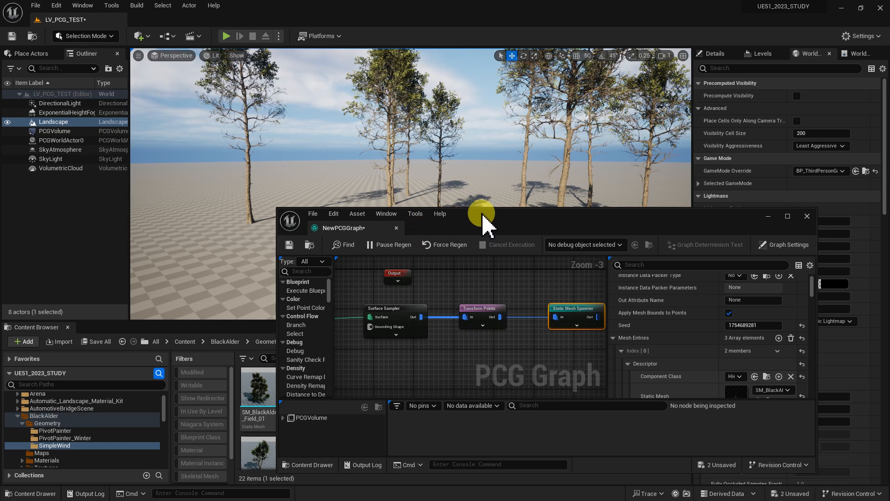
left_click_drag(483, 209, 559, 186)
right_click_drag(467, 278, 507, 306)
right_click_drag(494, 341, 540, 298)
left_click_drag(444, 263, 508, 333)
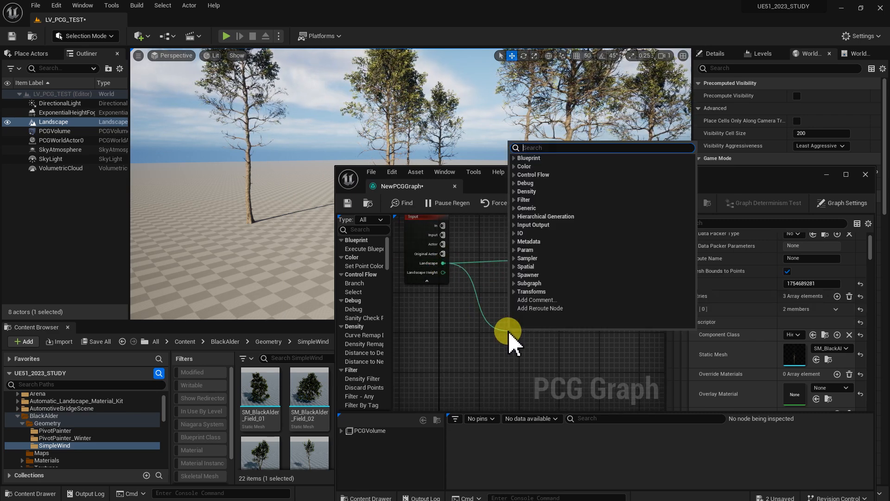
type("surfa")
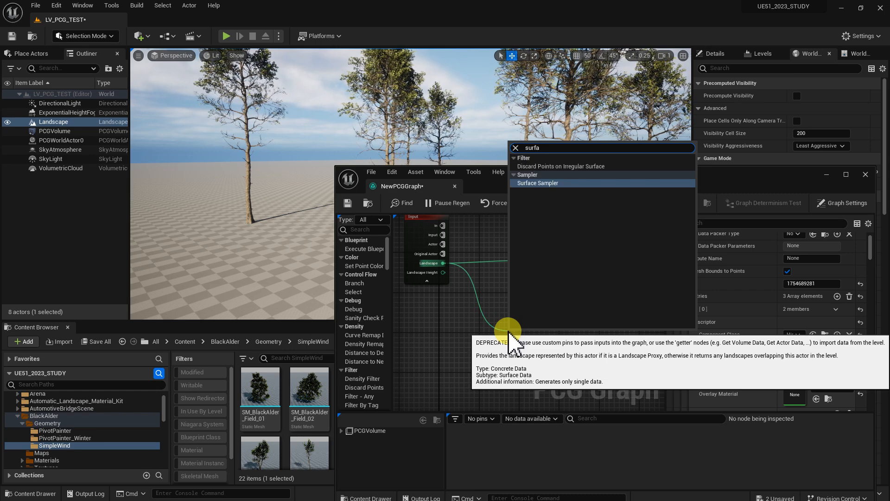
left_click(547, 183)
left_click_drag(531, 346, 536, 320)
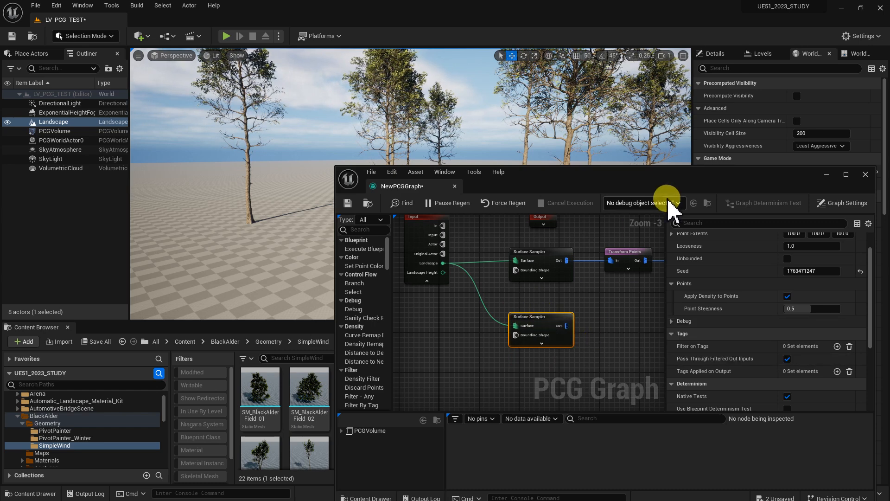
Compare the original Surface Sampler's settings with those of the new Surface Sampler below it
left_click_drag(637, 187, 554, 165)
left_click(461, 234)
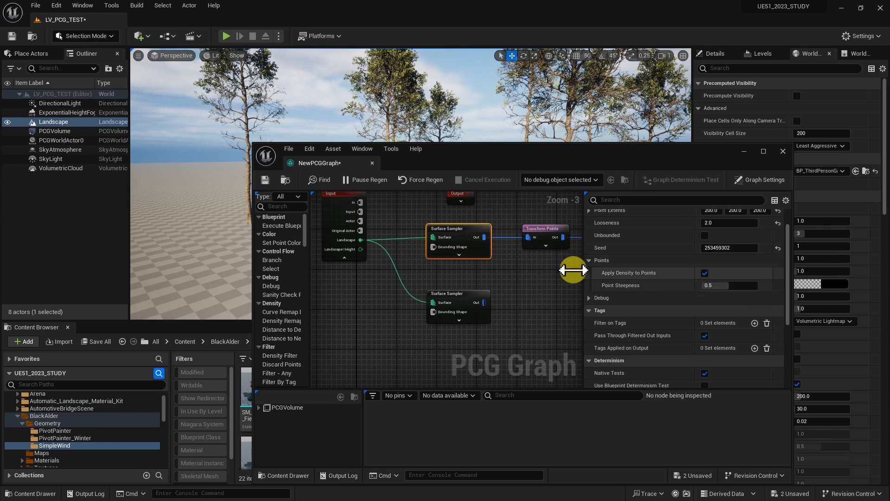
left_click(453, 295)
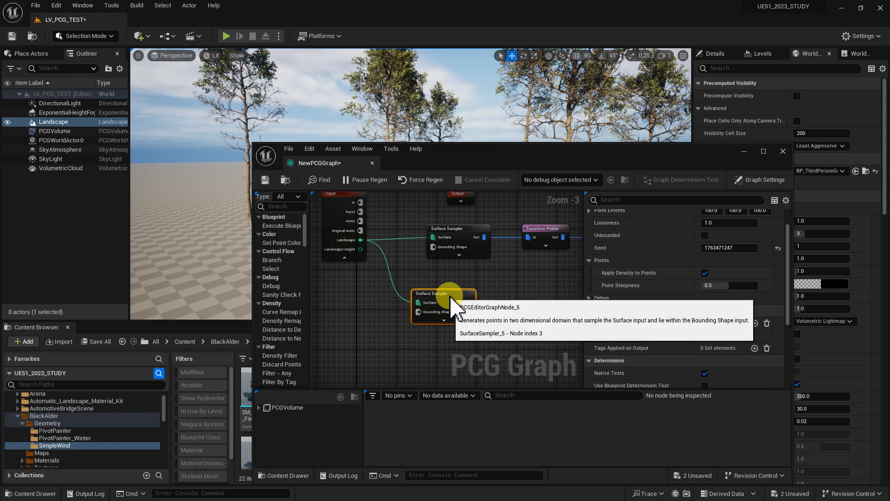
Replace the second Surface Sampler with a copy of the original Surface Sampler, placed directly below it
key("Delete")
left_click(461, 235)
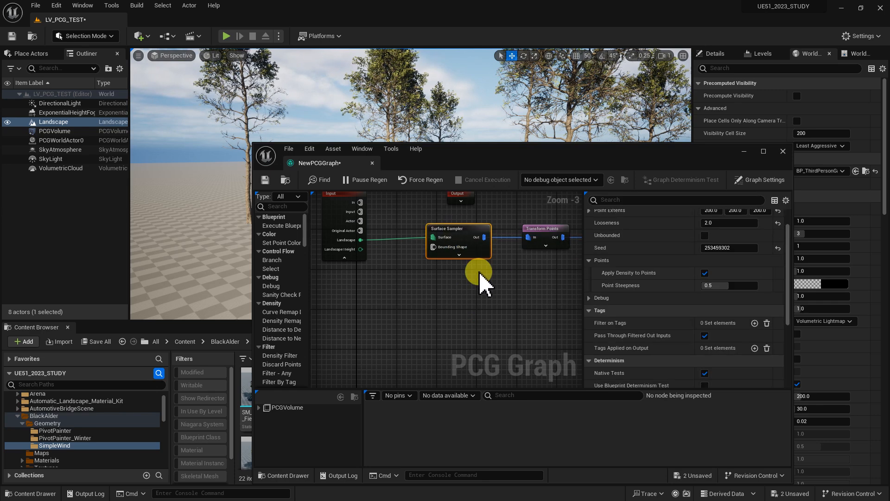
key("ctrl+c")
key("ctrl+v")
left_click_drag(477, 311, 448, 300)
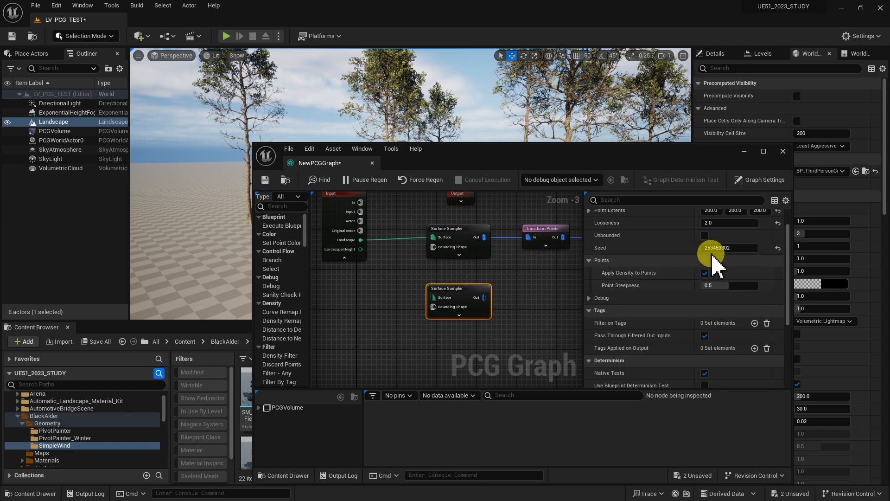
Set the copied Surface Sampler's seed to 81545951 and feed its Surface input from the Input node's Landscape output
left_click(428, 327)
left_click(434, 313)
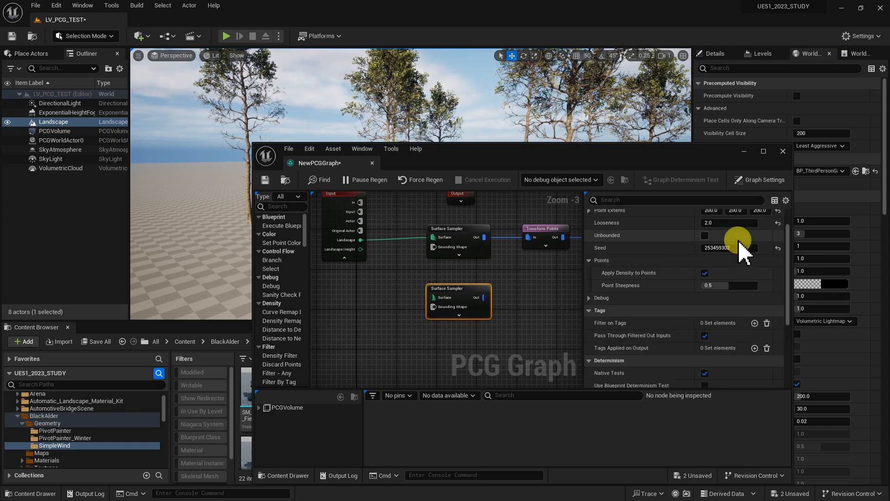
mouse_move(736, 247)
left_mouse_down()
mouse_move(756, 247)
mouse_move(742, 247)
left_mouse_up()
right_click_drag(503, 285, 482, 288)
left_click_drag(341, 243, 417, 300)
right_click_drag(514, 286, 549, 304)
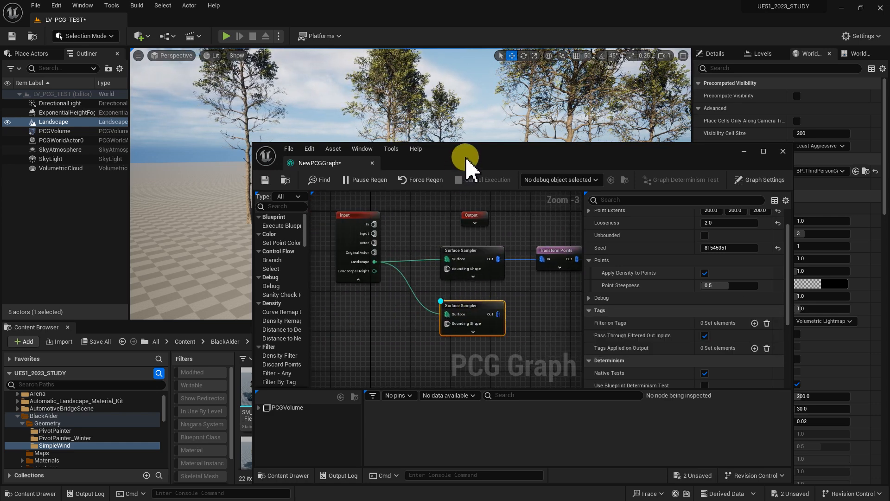
Give the lower Surface Sampler the original sampler's seed, 253459302, and compare its debug points with the tree positions
left_click_drag(467, 159, 601, 269)
right_click_drag(547, 209, 502, 311)
right_click_drag(635, 408, 598, 403)
left_click(576, 369)
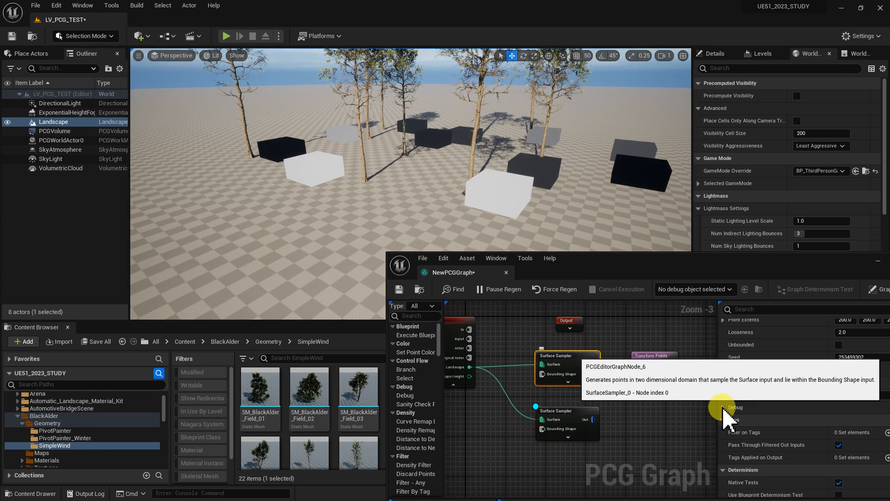
left_click(591, 422)
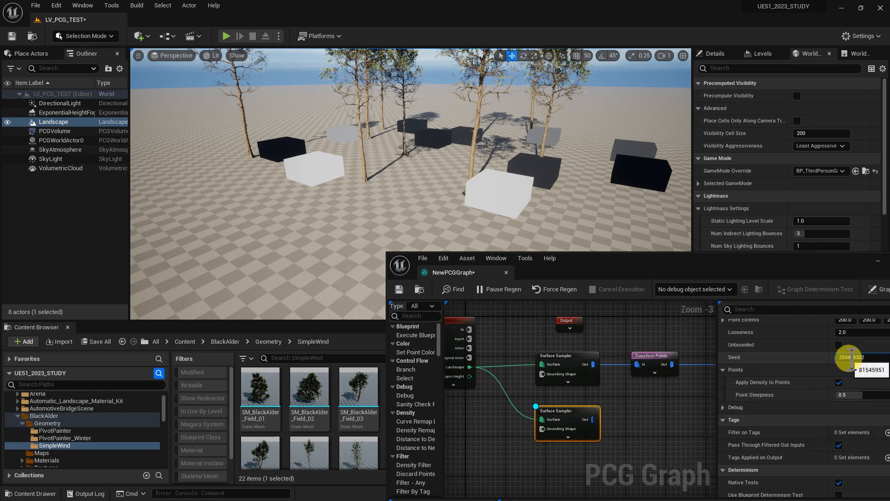
key("Return")
right_click_drag(489, 188, 471, 176)
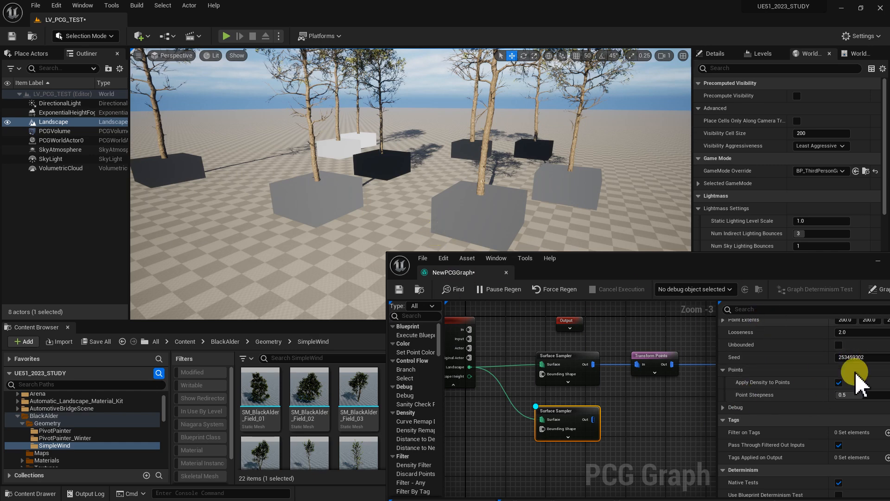
Change the lower Surface Sampler's seed to 22494482 so its points differ from the tree positions
left_click_drag(864, 357, 865, 358)
left_click_drag(621, 267, 480, 240)
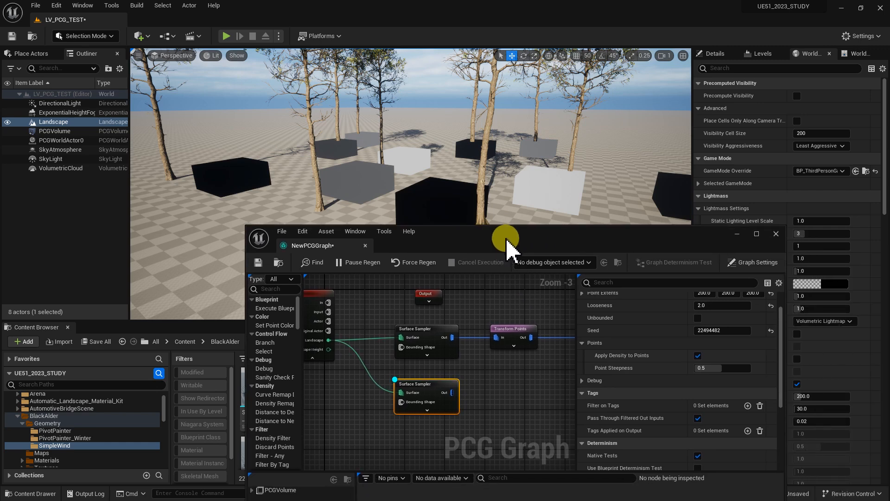
right_click_drag(513, 385, 440, 391)
Add a Static Mesh Spawner fed by the lower Surface Sampler's output and align it with the sampler
left_click_drag(379, 390, 436, 400)
type("tran")
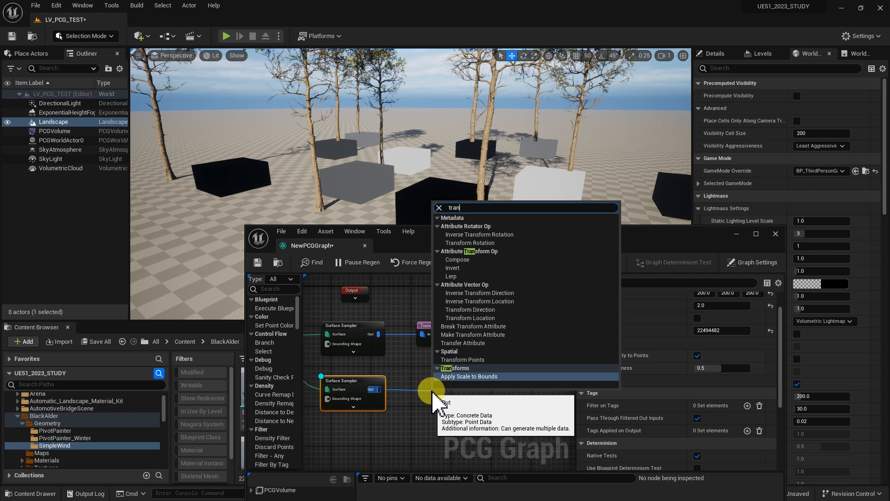
key("BackSpace")
key("BackSpace")
key("BackSpace")
key("BackSpace")
type("stati")
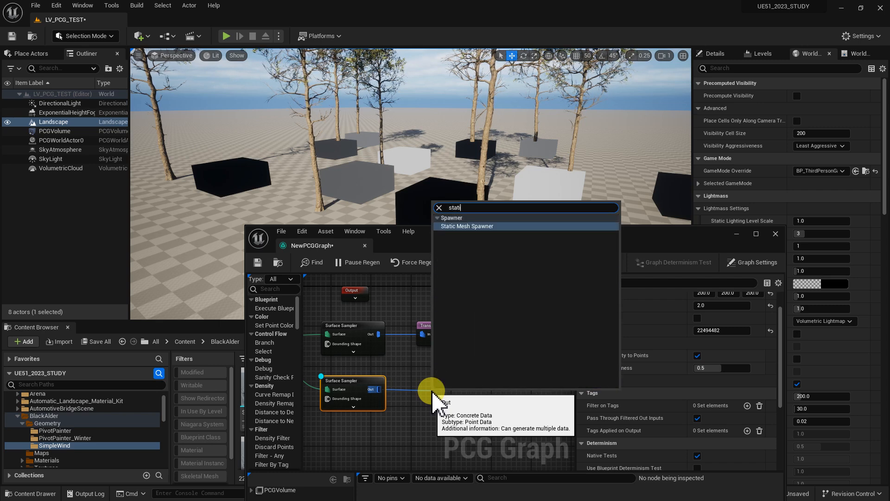
key("Return")
double_click(459, 387)
left_click(531, 385)
left_click_drag(459, 388, 452, 384)
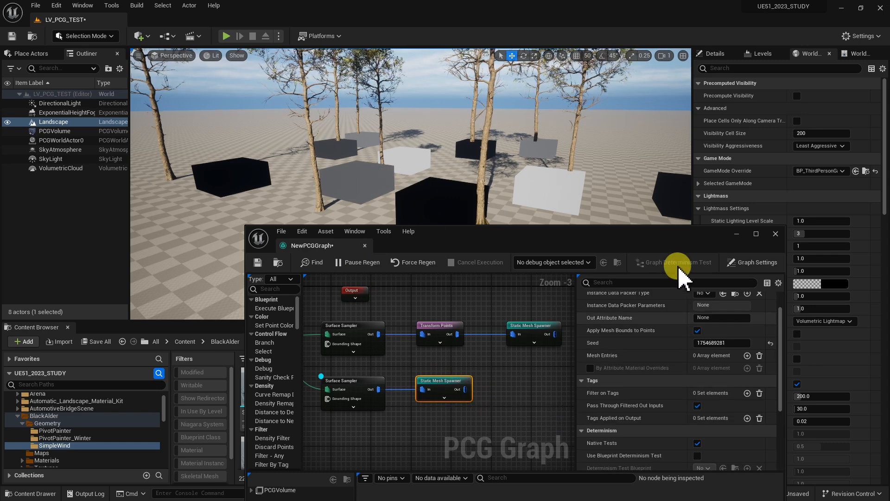
Add one mesh entry to the new Static Mesh Spawner, search for "rock" and assign the S_Mossy_Rock_Cluster_rdBuY_high mesh
left_click_drag(664, 232, 655, 193)
left_click(738, 318)
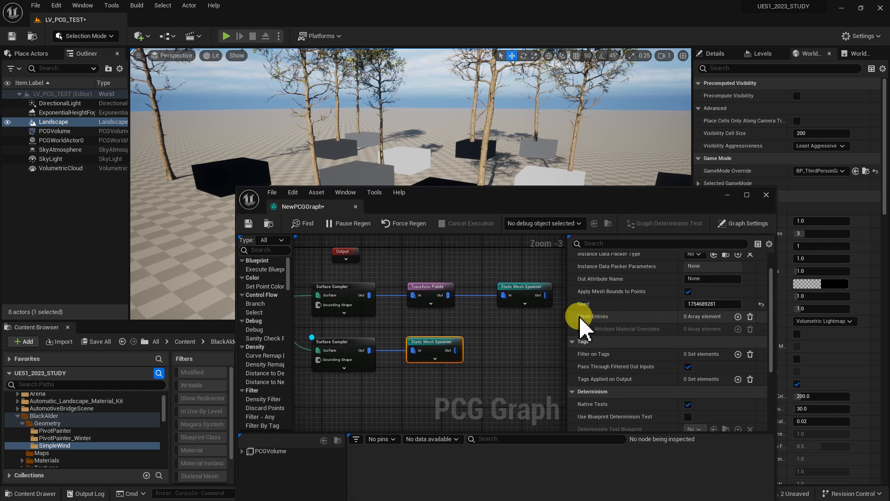
left_click(738, 317)
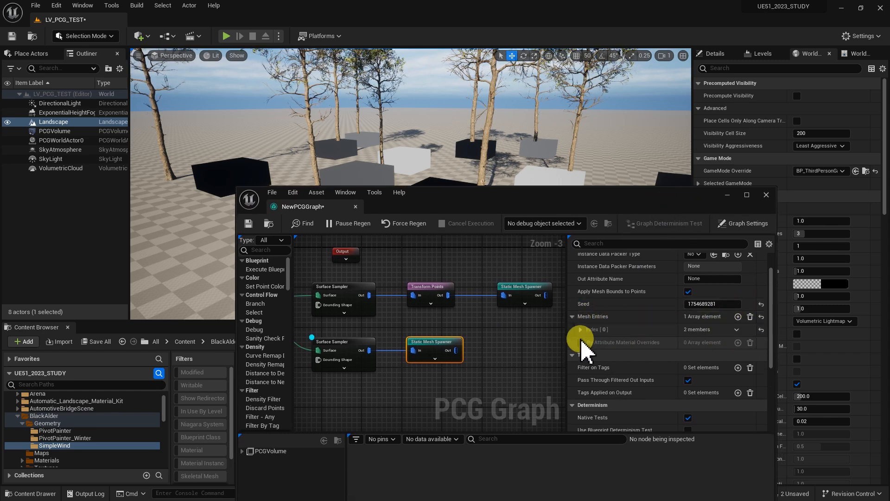
left_click(582, 328)
left_click(604, 344)
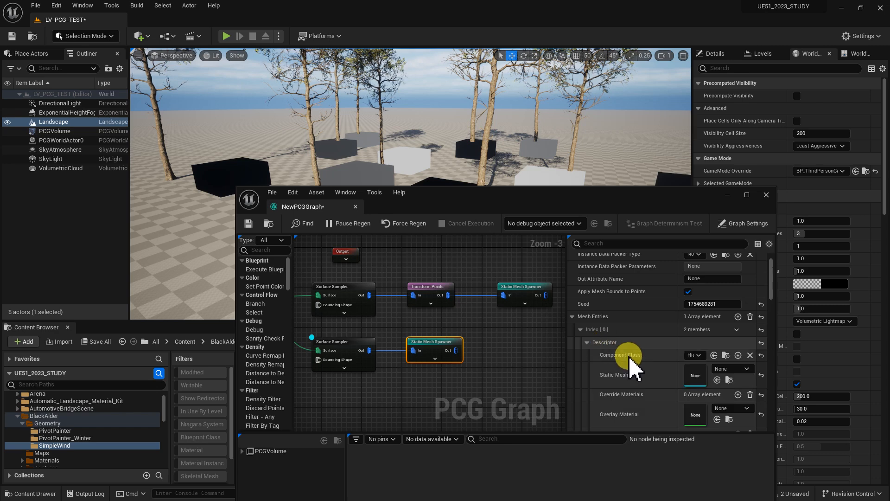
left_click(732, 369)
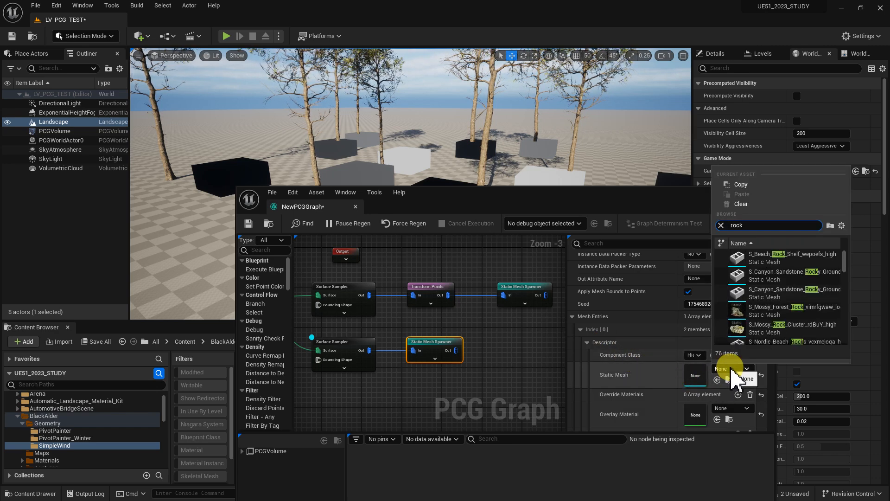
left_click(817, 331)
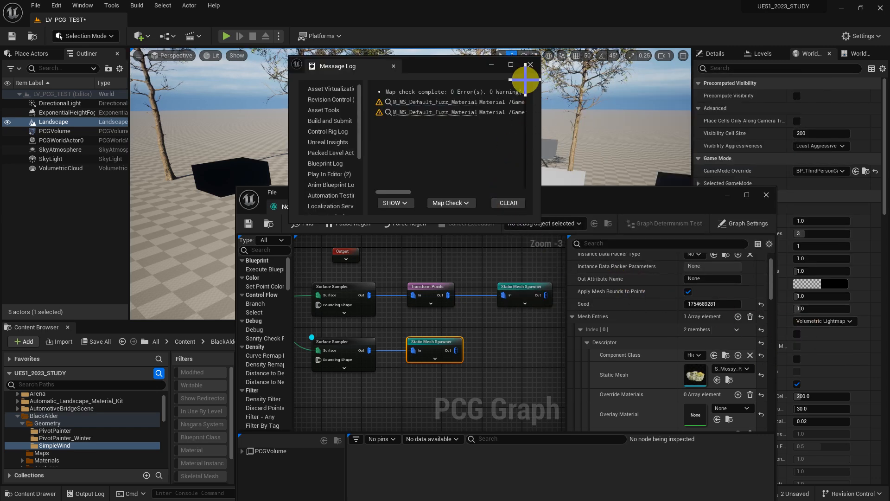
left_click(531, 65)
Turn off the lower Surface Sampler's debug display and move its Static Mesh Spawner away to make room between them
left_click_drag(238, 188, 305, 258)
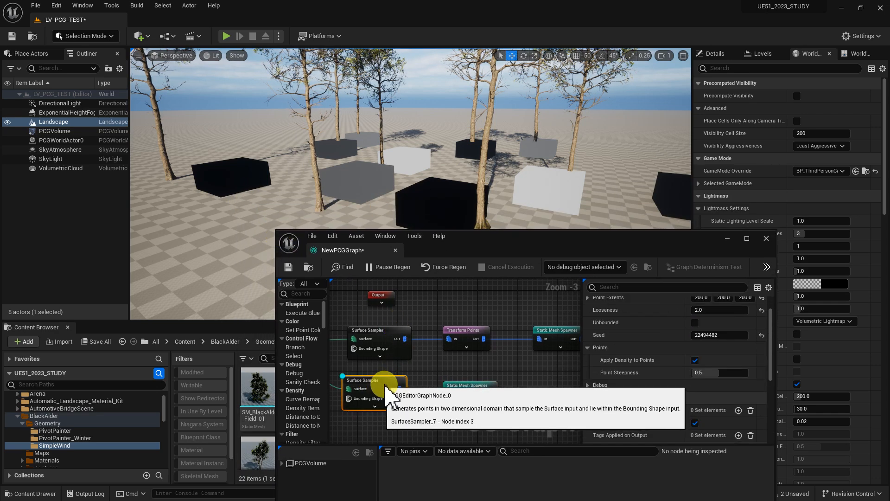
left_click_drag(392, 395, 386, 389)
left_click_drag(483, 389, 541, 384)
left_click_drag(578, 251, 528, 225)
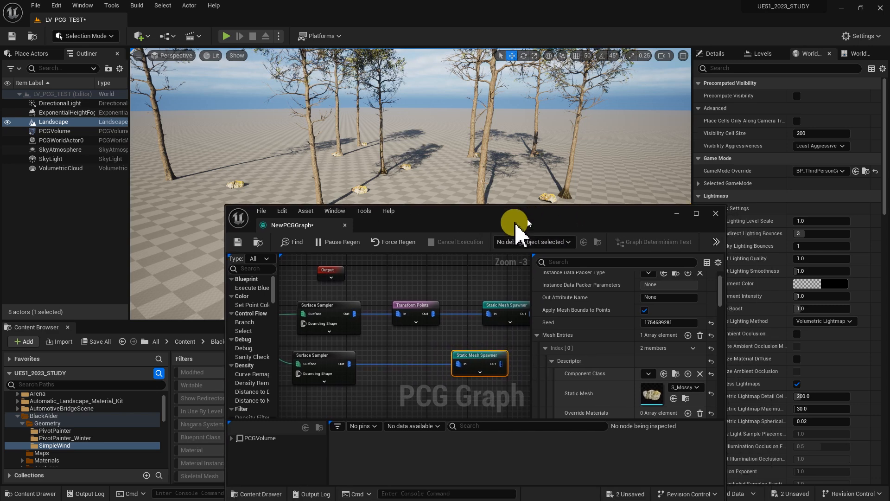
Duplicate the Transform Points node and wire the copy between the lower Surface Sampler and the rock Static Mesh Spawner
left_click(413, 313)
key("ctrl+d")
left_click_drag(446, 360, 390, 367)
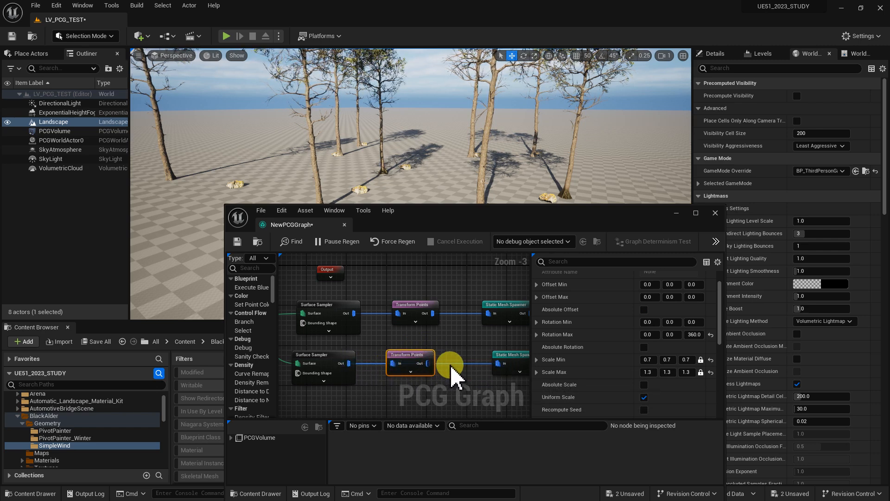
left_click_drag(444, 365, 493, 365)
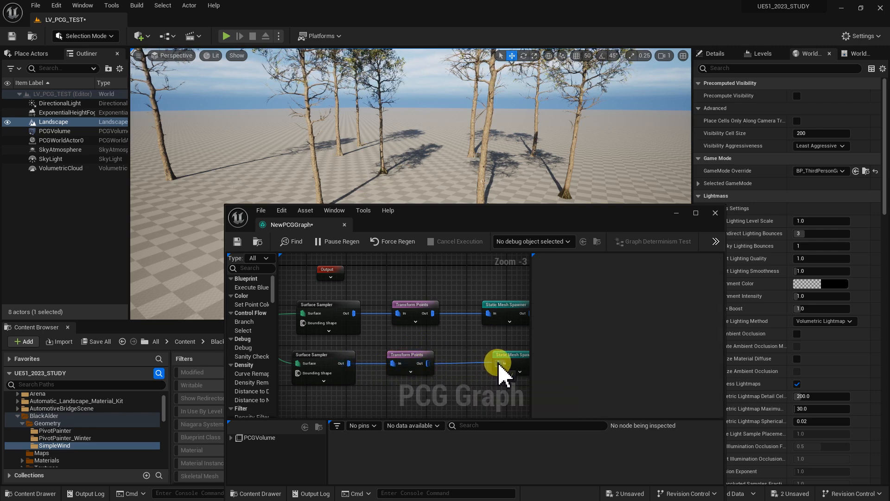
Set the copied Transform Points node's Scale Min to 2.0 and Scale Max to 3.0 on all axes
left_click(420, 364)
scroll(413, 361, "up", 3)
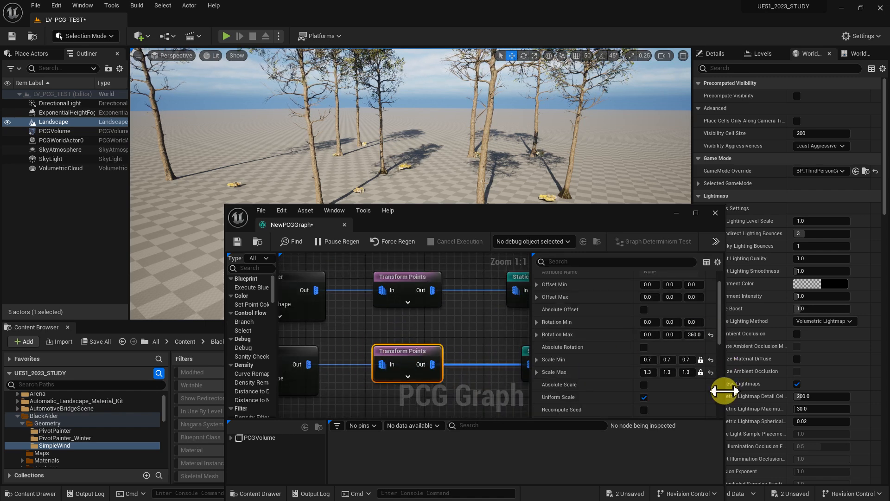
left_click_drag(725, 391, 824, 395)
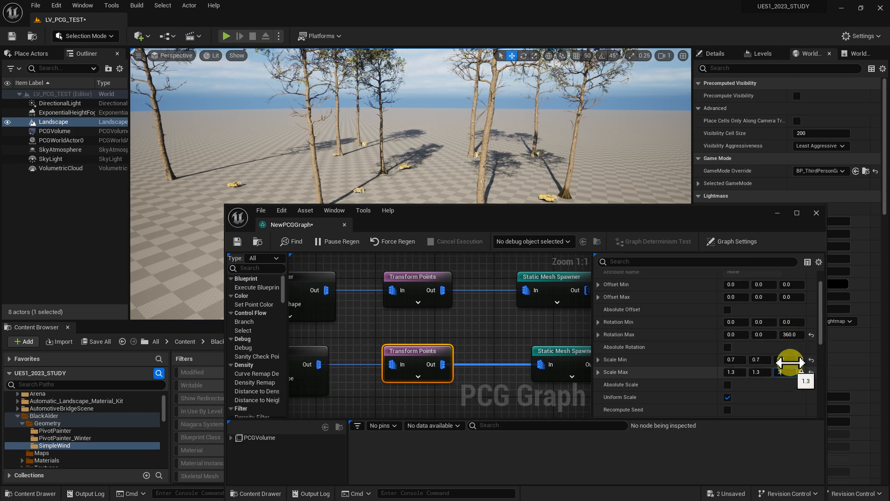
left_click(788, 361)
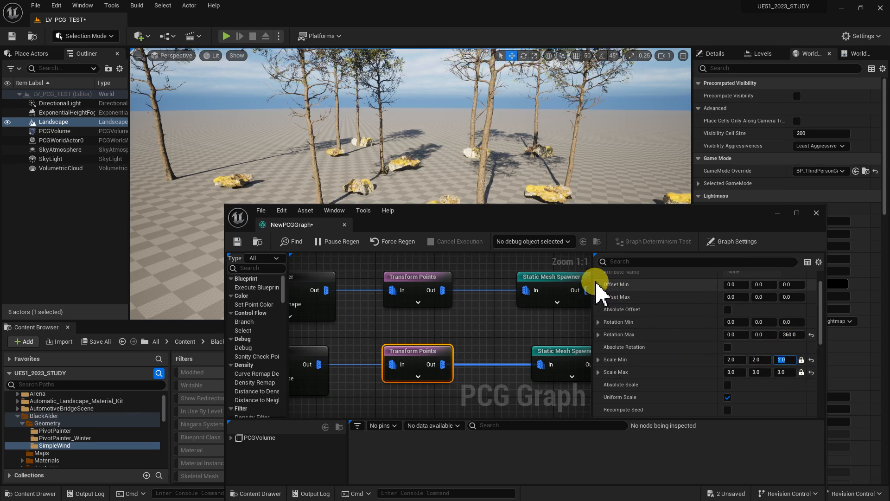
left_click_drag(590, 213, 553, 264)
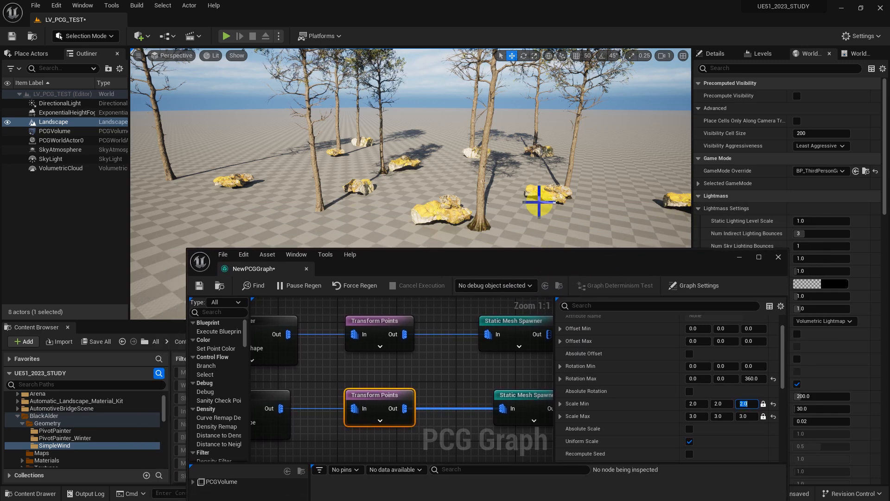
left_click_drag(395, 253, 390, 307)
left_click_drag(391, 310, 441, 296)
Sink the rocks into the ground by setting the Z values of Offset Min and Offset Max to -50 in the lower Transform Points
right_click_drag(440, 223, 440, 208)
key("w")
right_click_drag(445, 252, 464, 252)
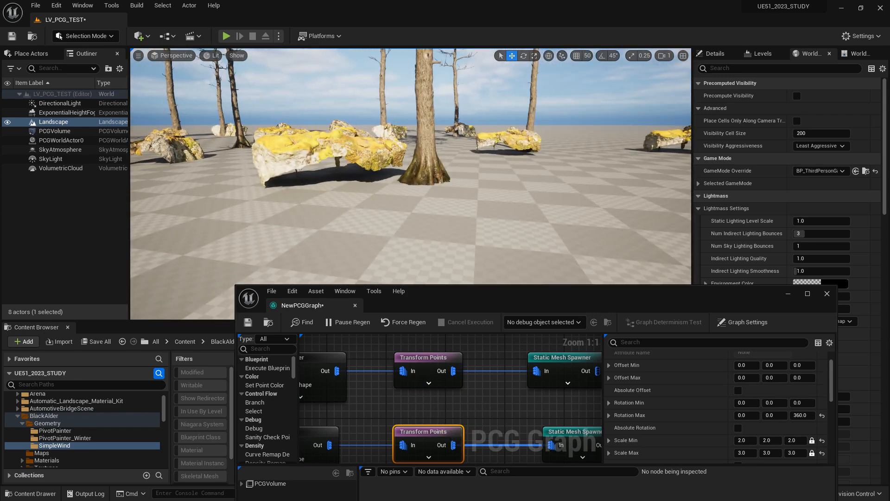
right_click_drag(490, 424, 468, 388)
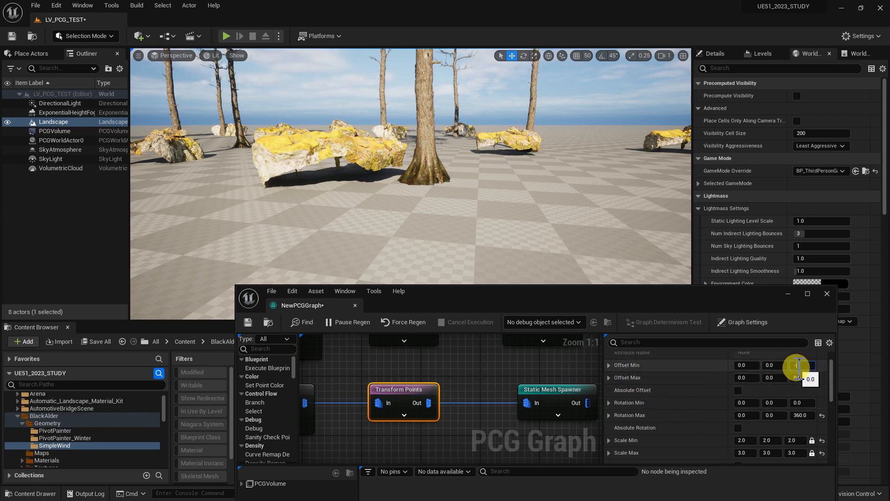
type("0")
key("Return")
left_click(802, 378)
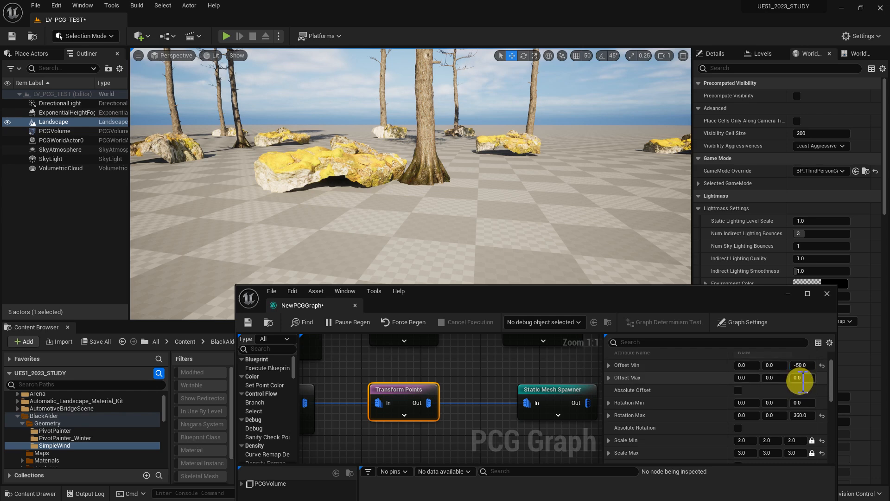
type("-50")
key("Return")
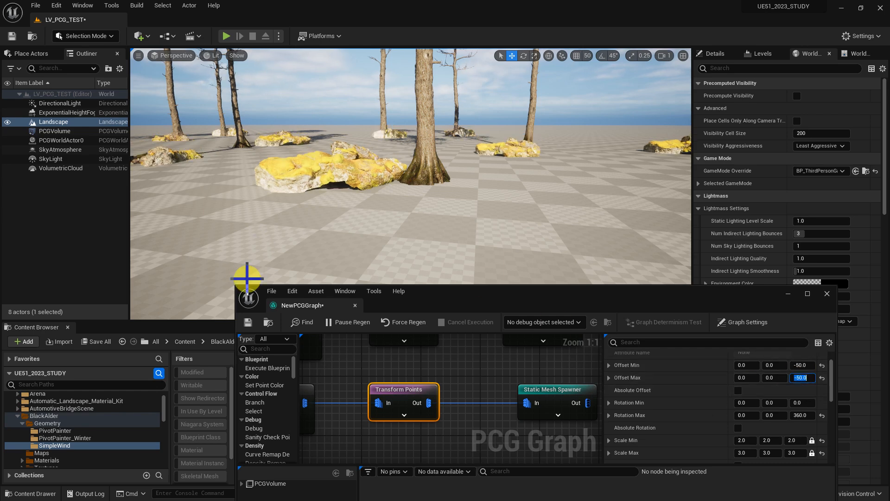
Add a Projection node fed by the lower Transform Points output, placed below the link to the rock spawner
left_click_drag(245, 296, 92, 242)
left_click_drag(410, 347, 469, 346)
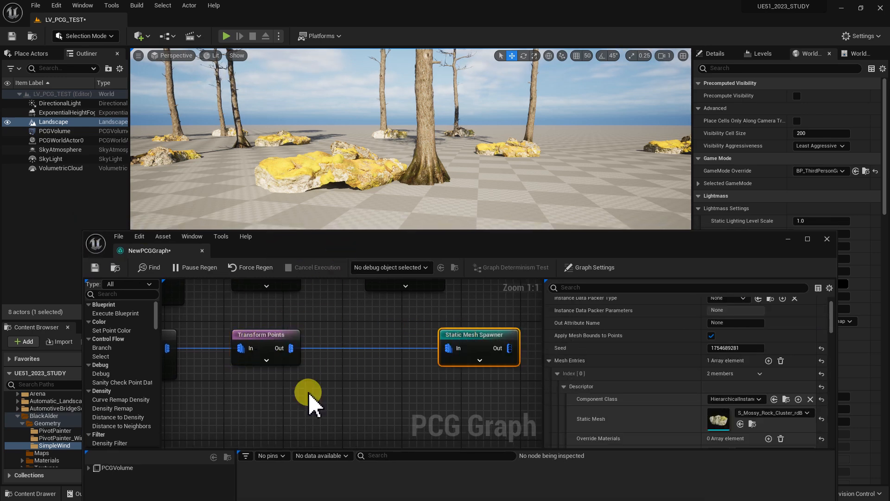
left_click_drag(292, 349, 323, 395)
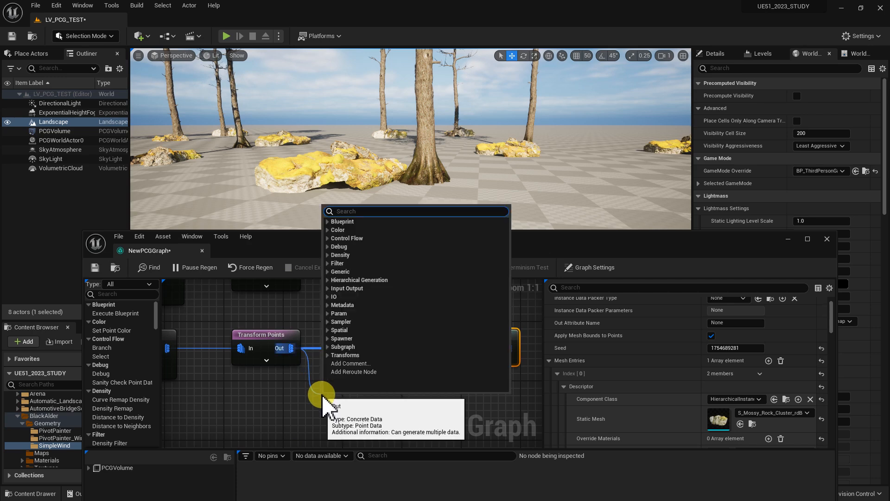
type("pro")
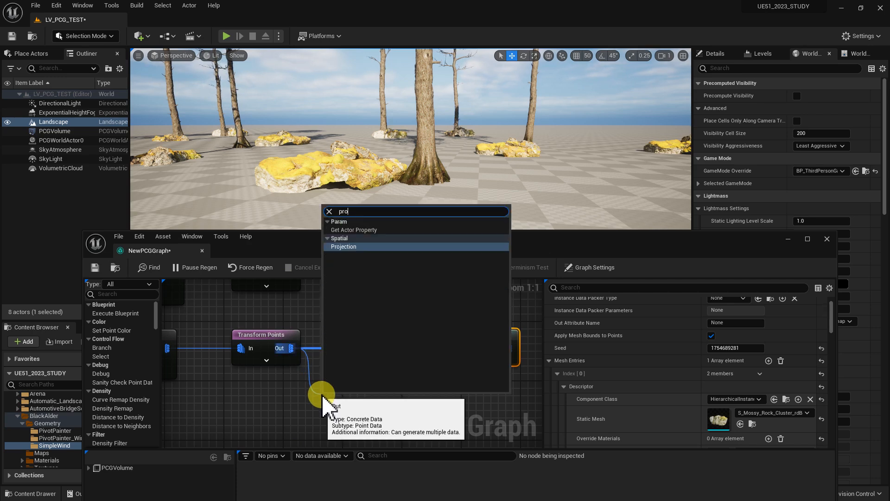
key("Return")
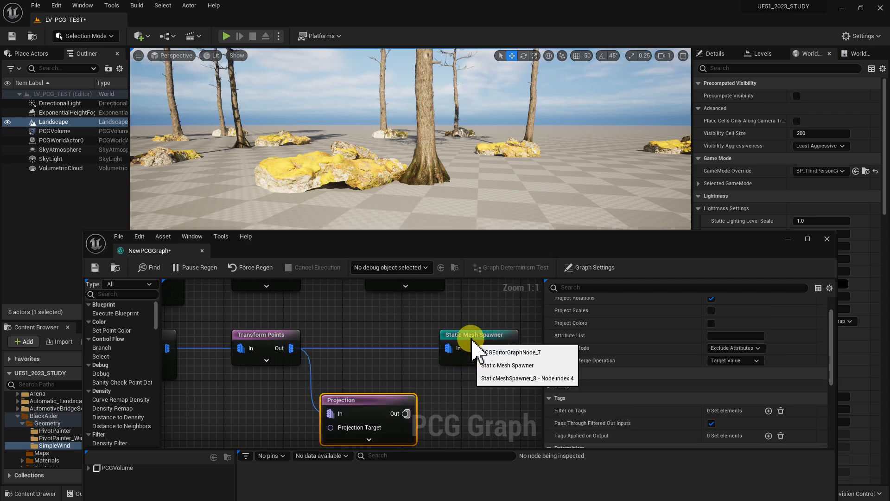
Feed the rock Static Mesh Spawner from the Projection node's output instead of directly from Transform Points
left_click_drag(483, 340, 513, 340)
left_click_drag(406, 413, 472, 349)
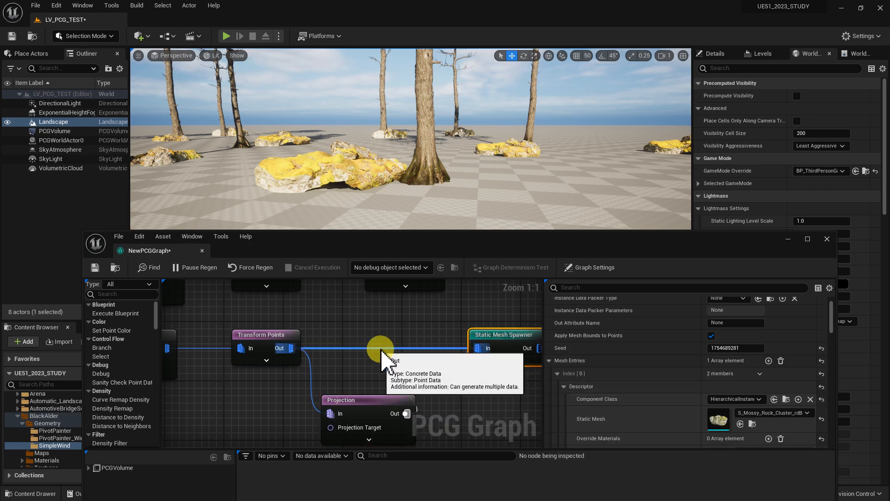
left_click(374, 369)
Connect the Input node's Landscape output to the Projection node's Projection Target input
scroll(456, 343, "down", 3)
scroll(457, 346, "up", 3)
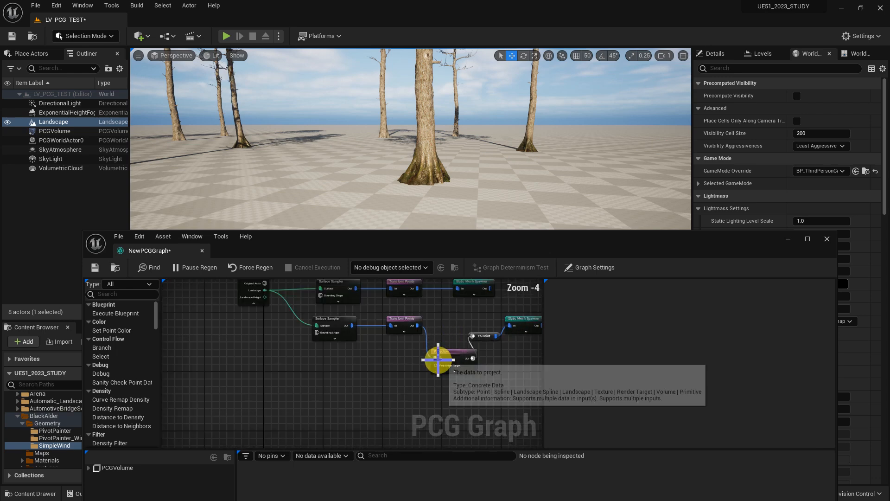
right_click_drag(407, 368, 434, 422)
scroll(434, 422, "down", 2)
left_click_drag(276, 361, 457, 392)
right_click_drag(459, 398, 345, 410)
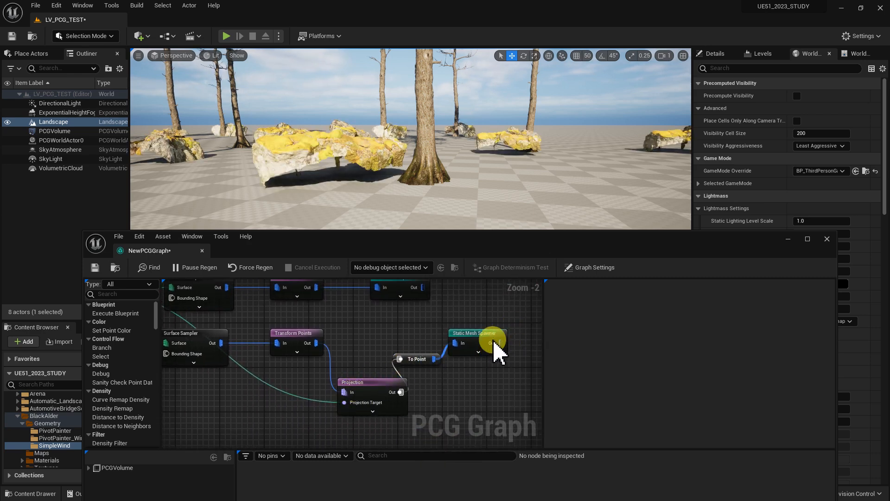
Rearrange the To Point, rock Static Mesh Spawner and Projection nodes so the rock branch flows in one line
left_click_drag(435, 343, 398, 357)
left_click_drag(498, 334, 550, 334)
left_click_drag(366, 385, 370, 358)
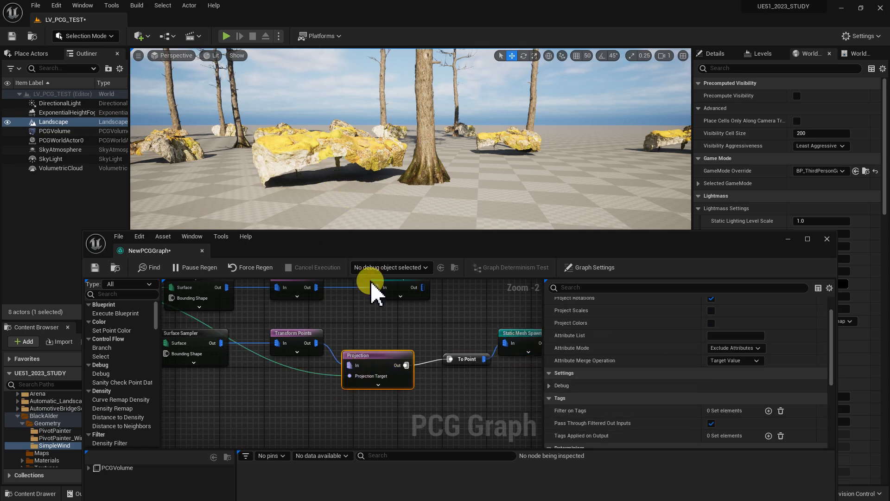
left_click(385, 412)
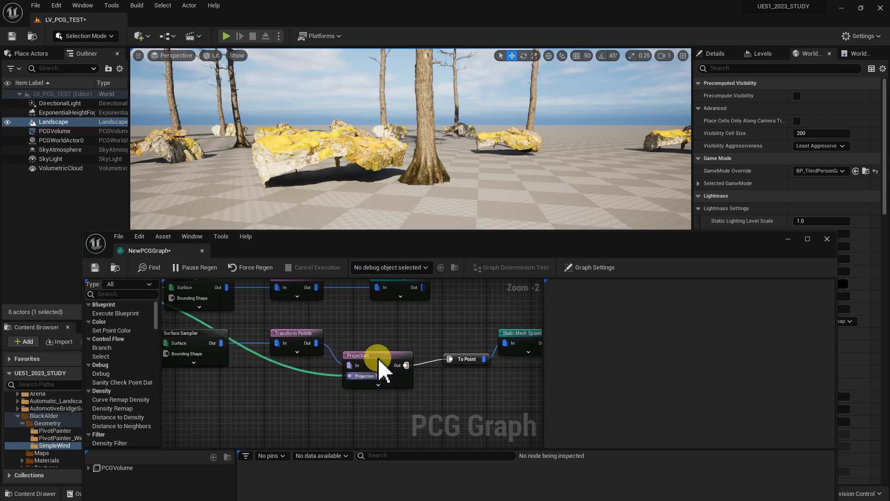
Disable the Projection node and check how the rocks sit on the landscape
left_click(378, 362)
right_click_drag(426, 403, 405, 391)
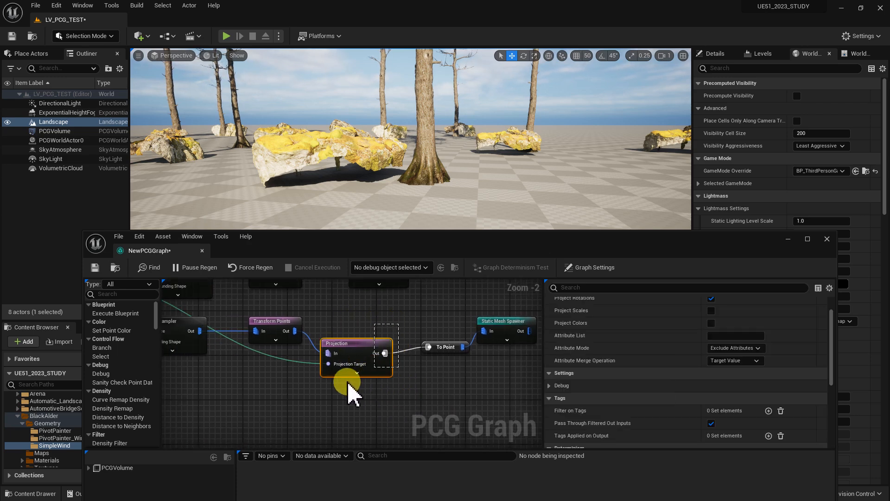
right_click_drag(327, 393, 322, 404)
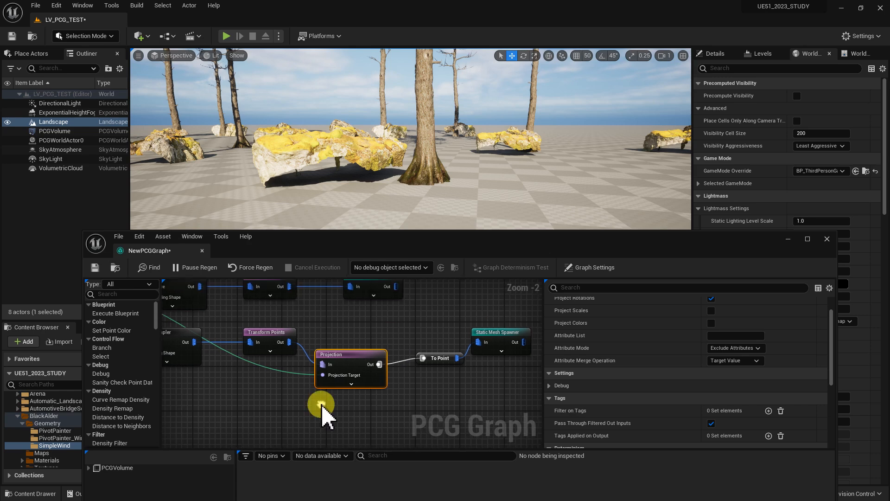
key("e")
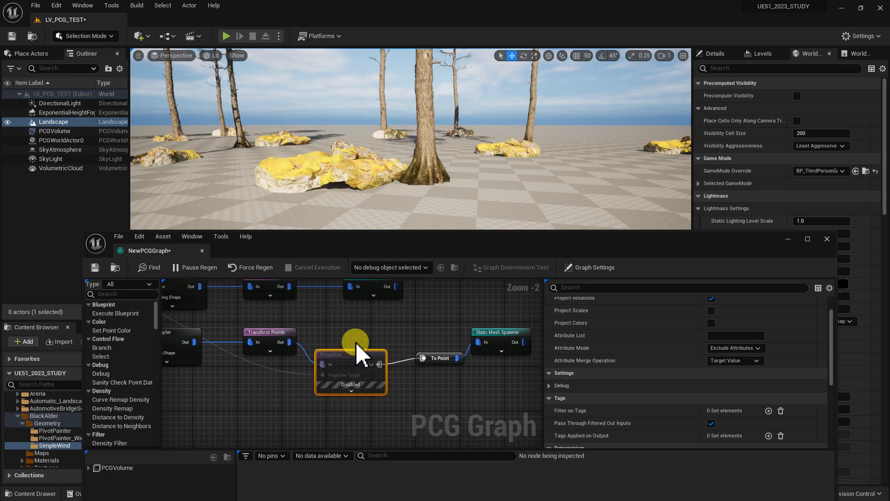
left_click_drag(413, 241, 576, 240)
right_click_drag(330, 180, 352, 181)
key("w")
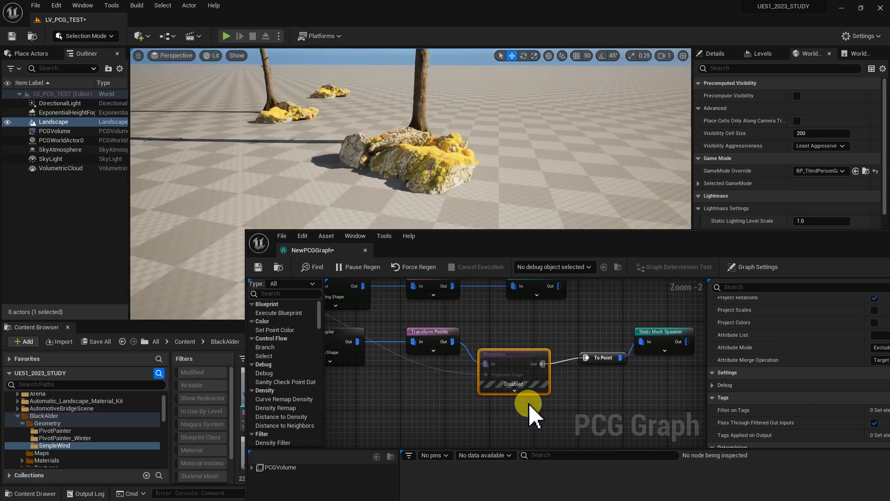
Re-enable the Projection node and look at the rocks' placement for comparison
left_click(518, 330)
left_click(512, 358)
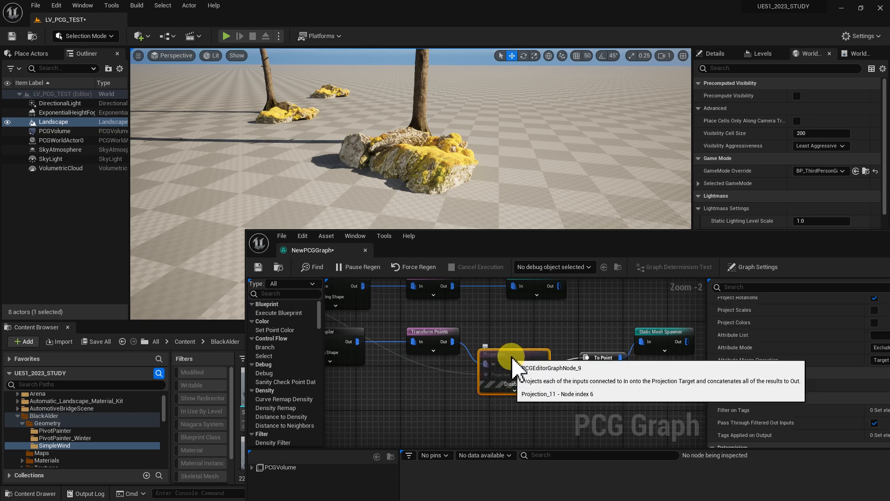
key("e")
right_click_drag(502, 179, 399, 154)
key("w")
key("q")
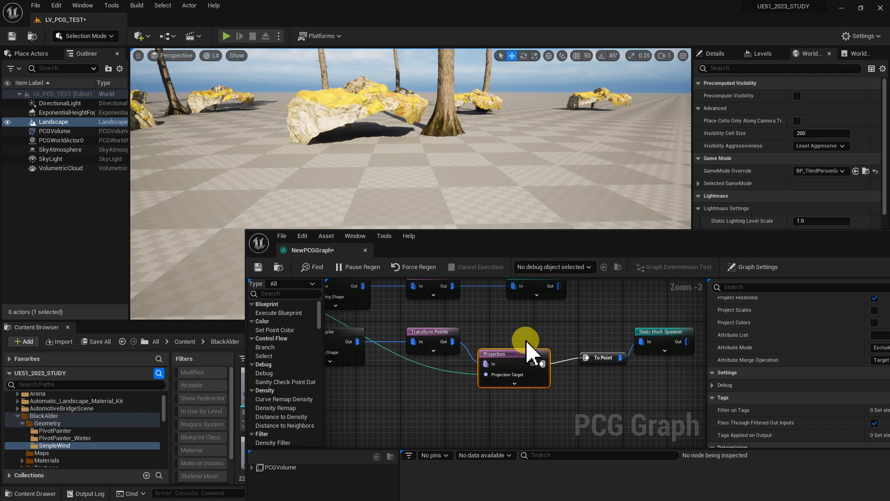
Toggle the Projection node off, on and off again to compare the rock placement, leaving it disabled
left_click_drag(515, 362, 512, 347)
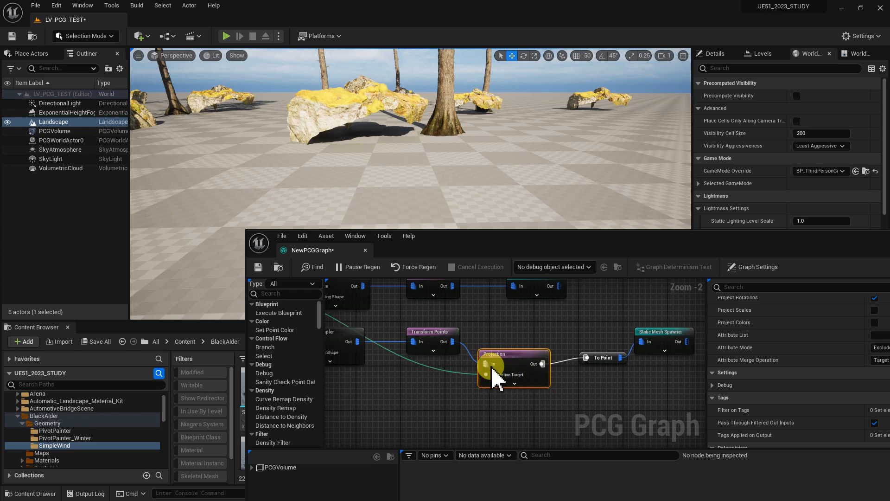
left_click(408, 338)
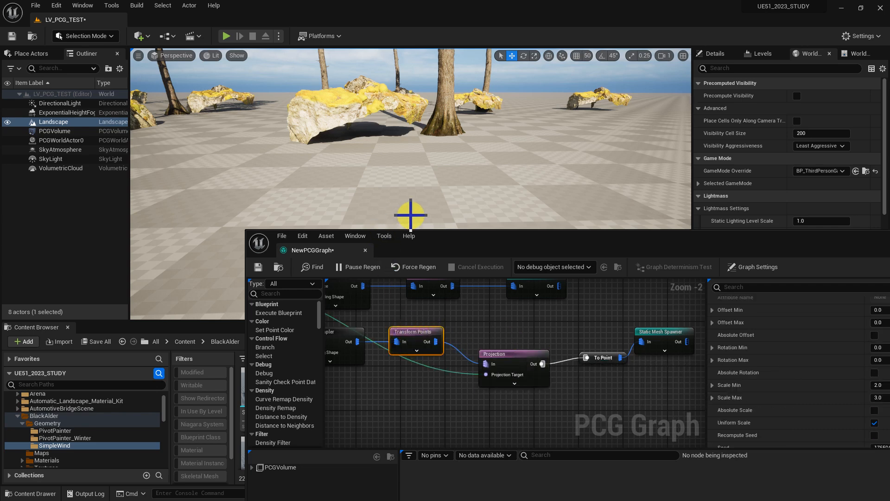
left_click(510, 369)
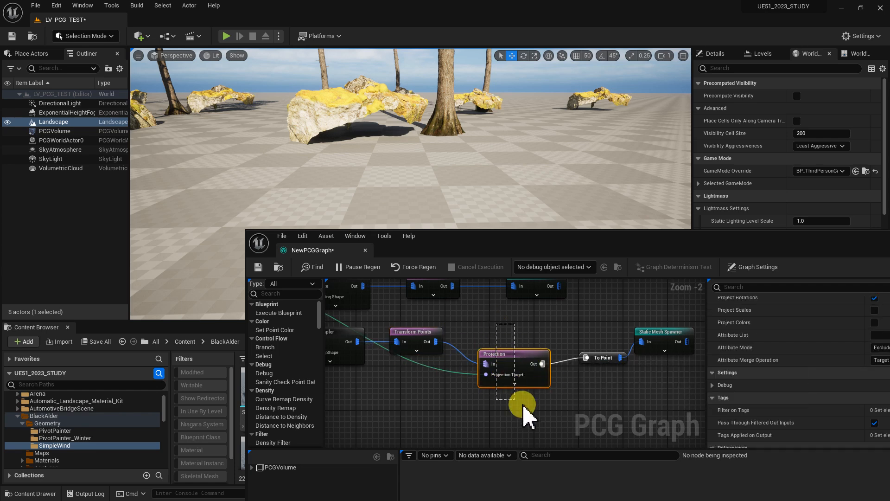
key("e")
right_click_drag(466, 190, 473, 231)
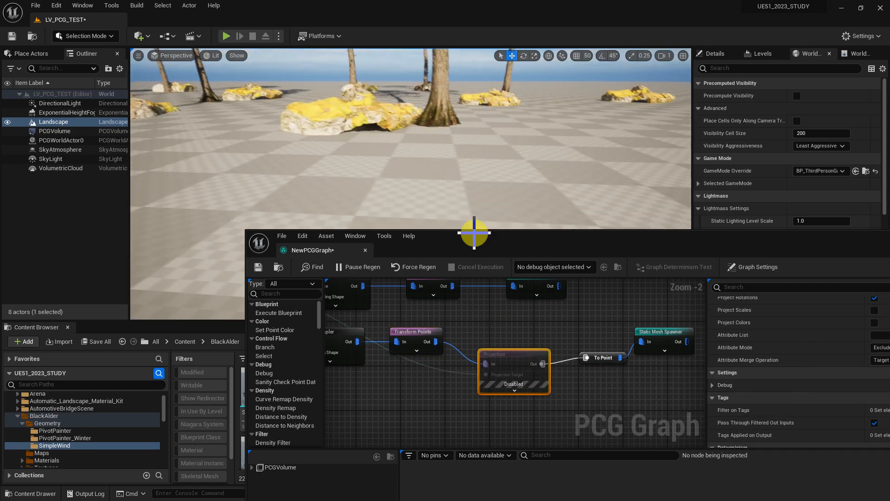
key("e")
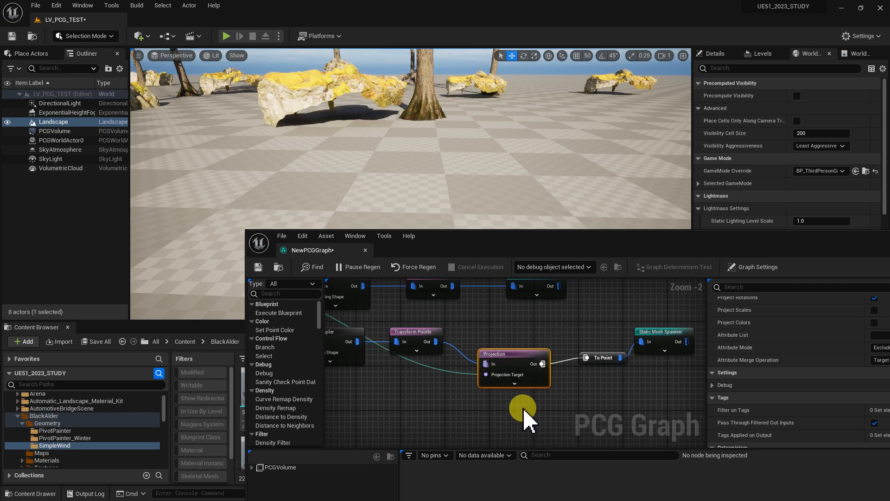
key("e")
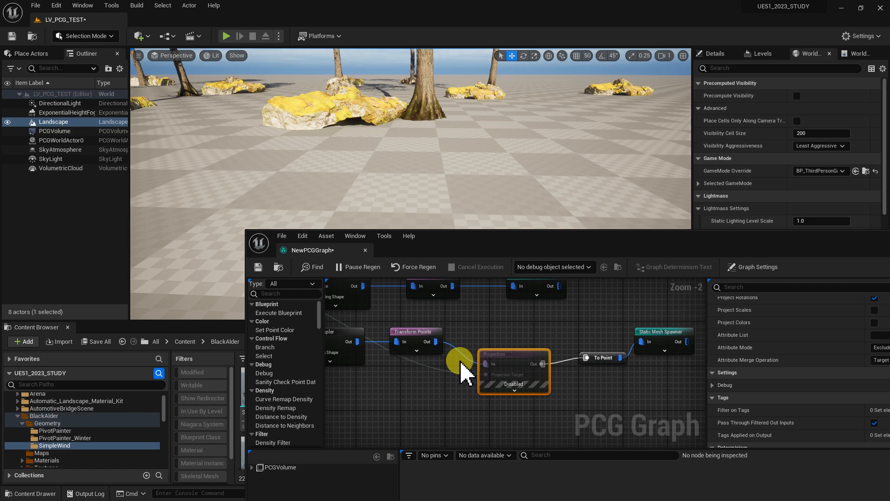
Set the Z values of Offset Min and Offset Max to -60 in the rock branch's Transform Points node
left_click(423, 338)
right_click_drag(534, 337, 508, 354)
scroll(385, 365, "up", 2)
left_click_drag(502, 237, 327, 212)
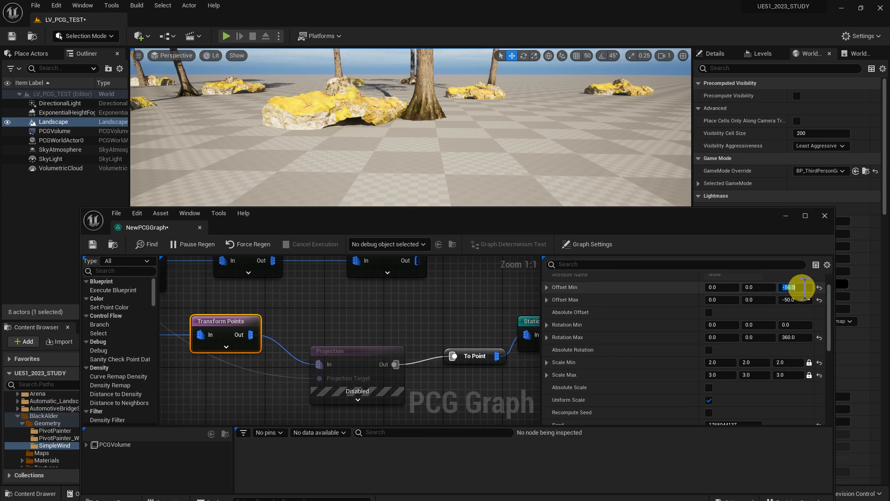
key("Return")
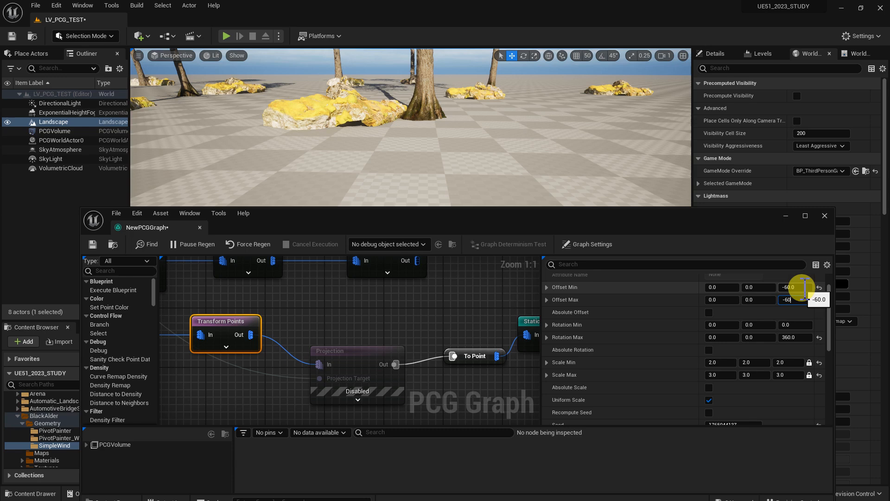
mouse_move(551, 187)
right_mouse_down()
mouse_move(551, 200)
mouse_move(563, 196)
right_mouse_up()
right_click_drag(480, 174, 503, 179)
left_click_drag(602, 225, 568, 234)
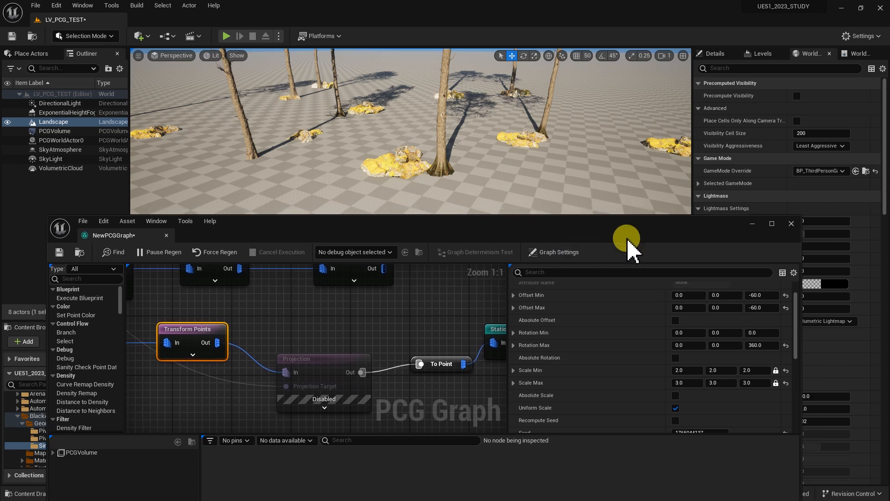
Minimize the graph editor, switch to Landscape mode for sculpting and reduce the brush size to about 1032
left_click(753, 225)
left_click(95, 36)
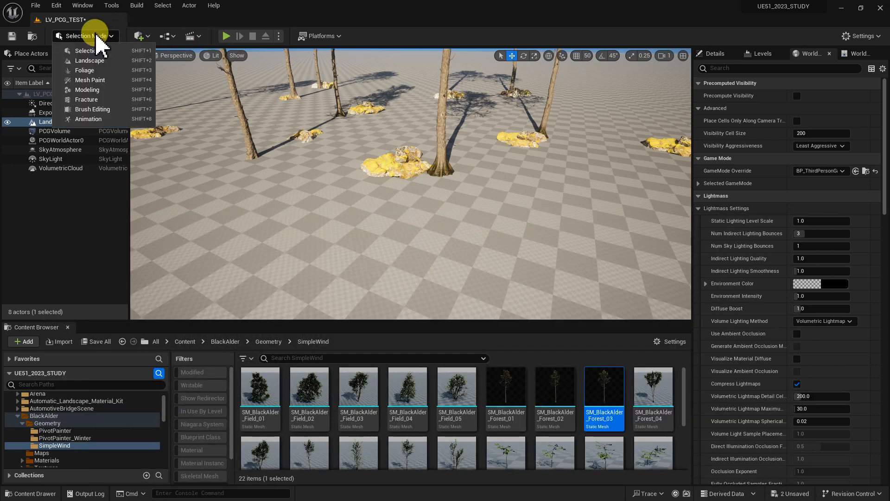
left_click(98, 61)
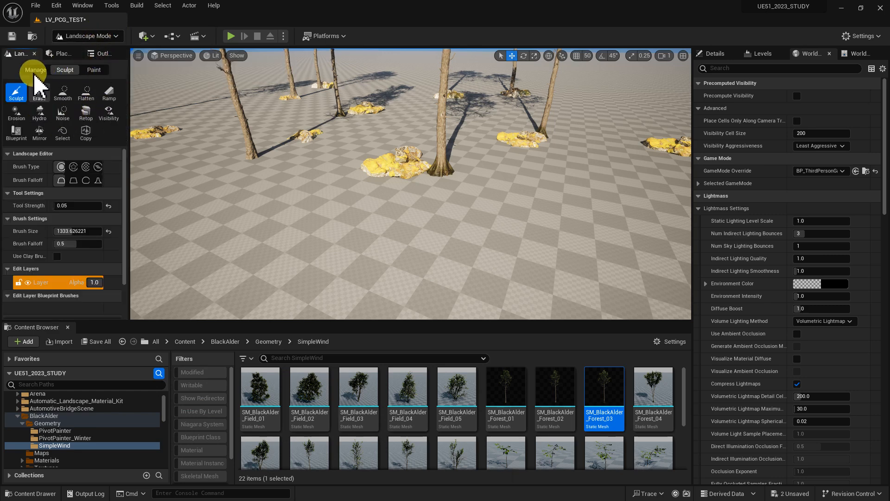
mouse_move(376, 146)
right_mouse_down()
mouse_move(367, 140)
mouse_move(332, 167)
mouse_move(342, 188)
right_mouse_up()
key("s")
key("e")
key("bracketleft")
key("bracketleft")
key("bracketleft")
key("bracketleft")
key("bracketleft")
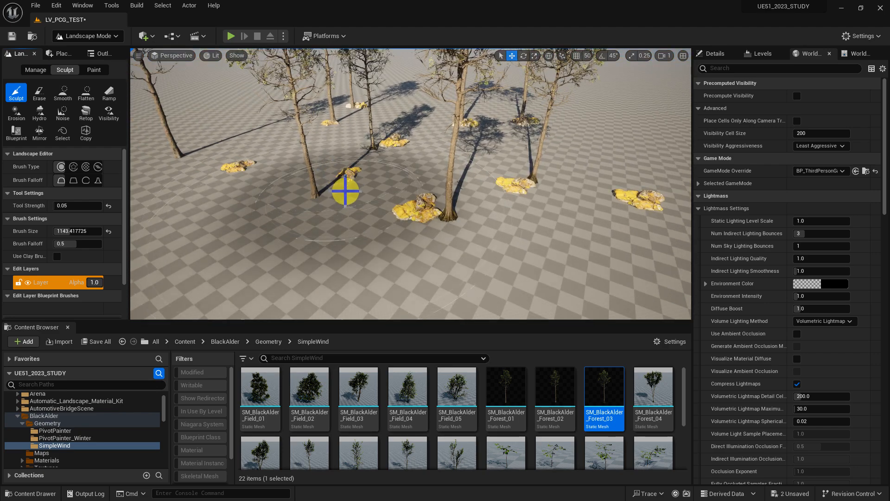
Sculpt gentle raised mounds in the landscape among the trees and rocks, and return to Selection mode
left_click(331, 189)
mouse_move(349, 172)
left_mouse_down()
mouse_move(422, 197)
mouse_move(523, 175)
mouse_move(228, 153)
mouse_move(299, 151)
mouse_move(324, 122)
left_mouse_up()
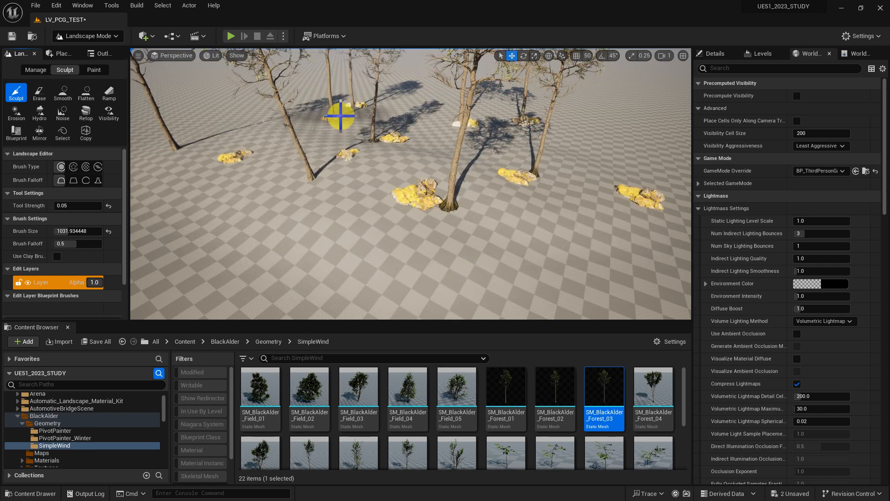
right_click_drag(357, 132, 366, 207)
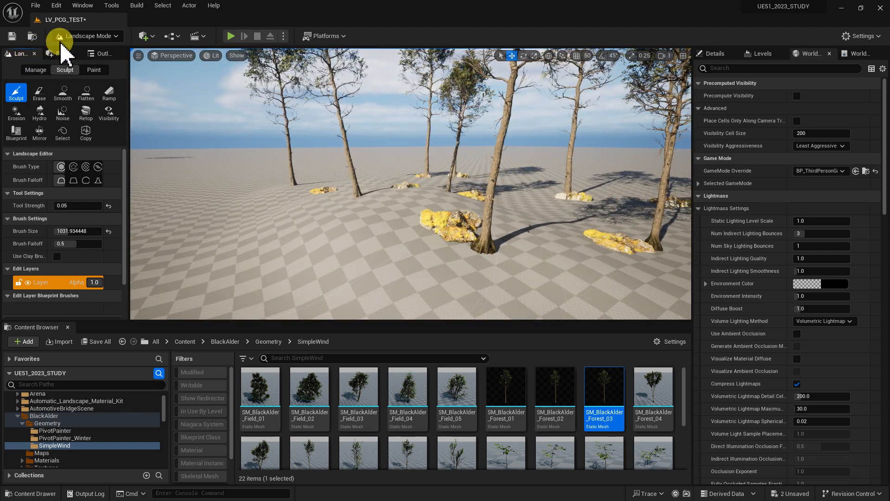
left_click(87, 37)
left_click(88, 50)
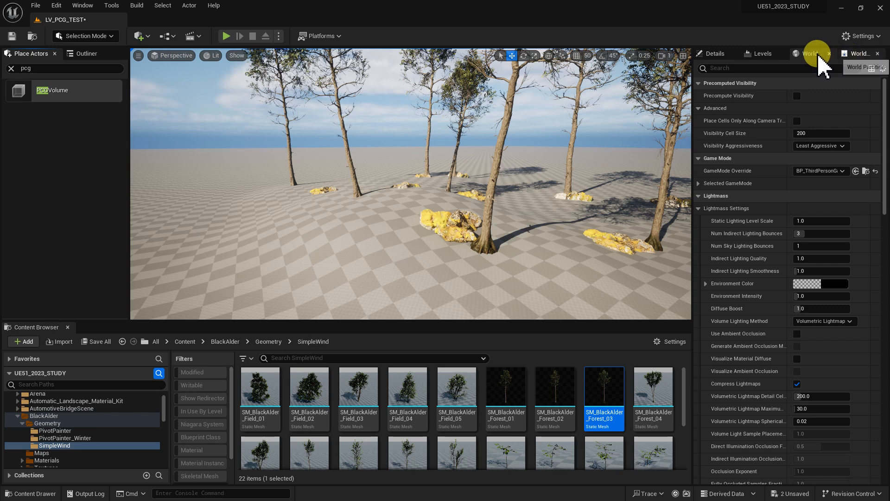
Save the persistent level and locate its asset in the Content Browser
left_click(763, 54)
left_click(867, 93)
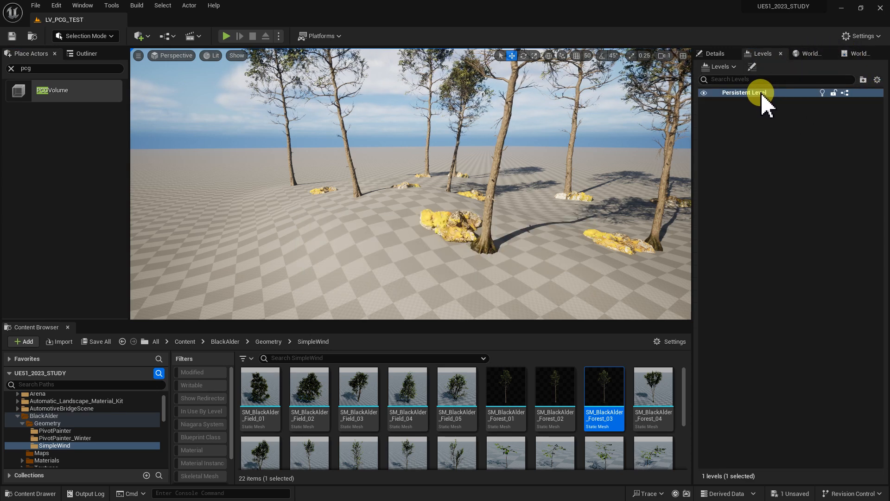
right_click(765, 94)
left_click(794, 145)
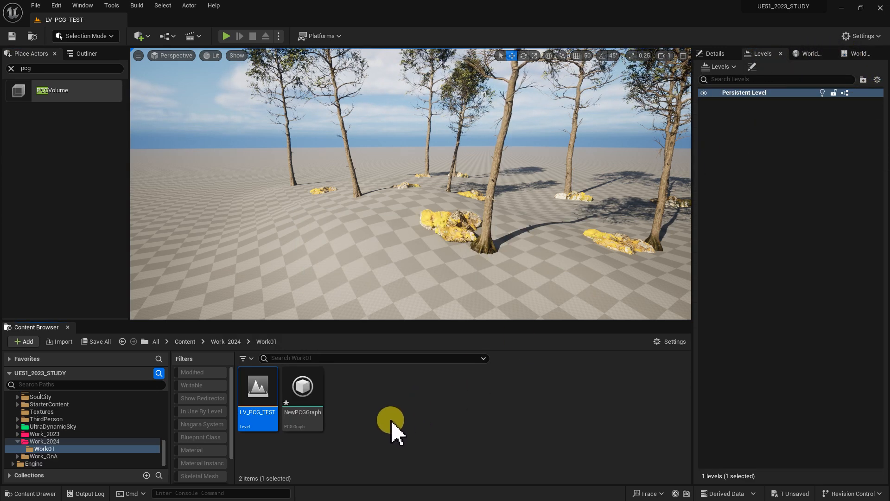
Reopen NewPCGGraph and inspect how the trees stand on the sculpted slope, with the tree branch in view
double_click(302, 392)
left_click_drag(397, 234, 457, 299)
right_click_drag(425, 234, 425, 234)
mouse_move(424, 202)
right_mouse_down()
mouse_move(436, 212)
mouse_move(417, 211)
right_mouse_up()
right_click_drag(462, 396, 362, 430)
mouse_move(408, 246)
right_mouse_down()
mouse_move(417, 259)
mouse_move(417, 239)
right_mouse_up()
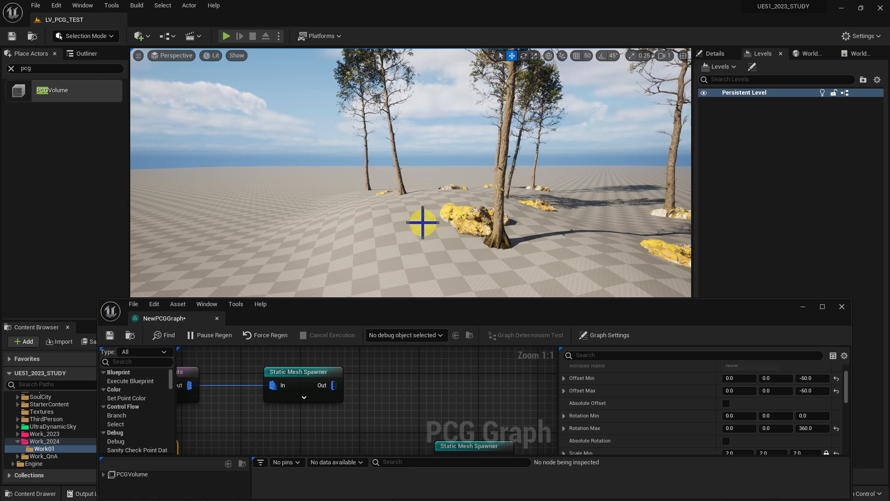
right_click_drag(439, 212, 419, 275)
right_click_drag(314, 398, 513, 392)
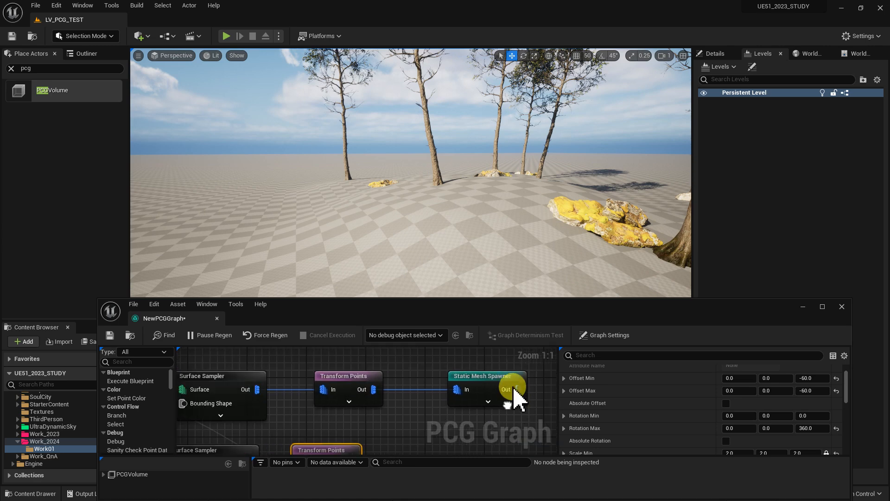
Enable Absolute Rotation in the tree branch's Transform Points node so the trees stand upright on slopes
left_click_drag(467, 299, 466, 201)
right_click_drag(446, 298, 435, 355)
left_click(393, 320)
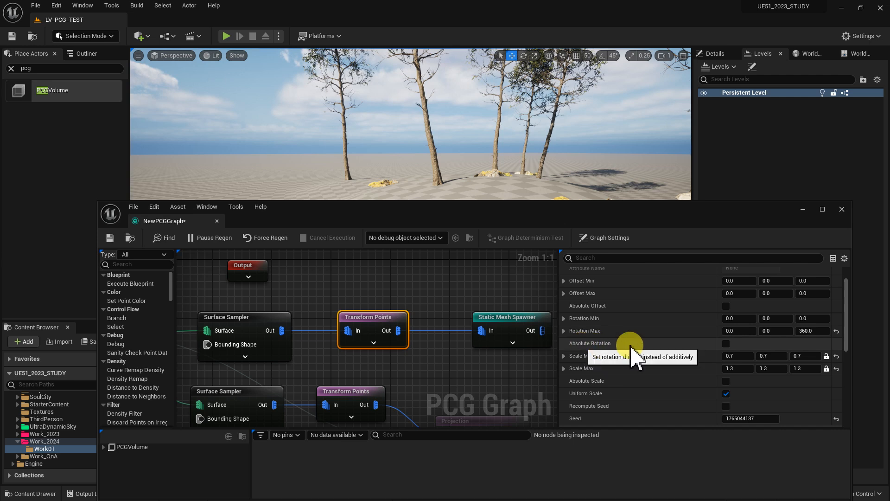
left_click(728, 344)
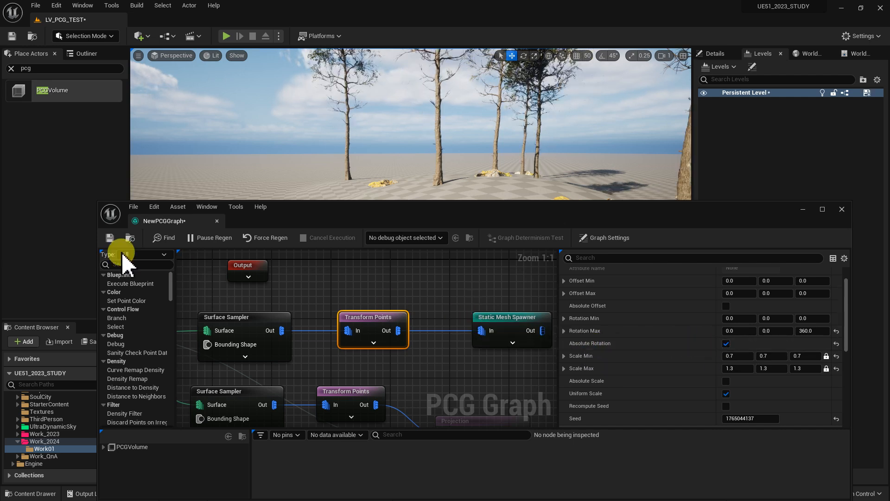
left_click_drag(97, 200, 105, 163)
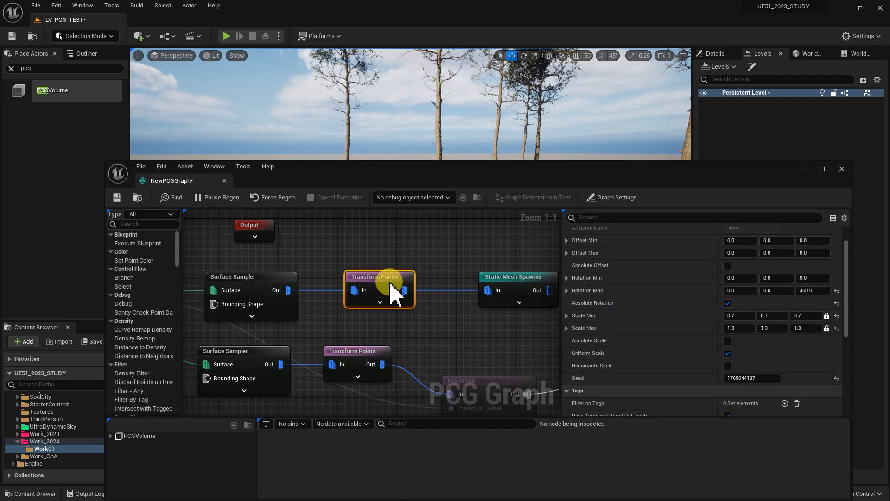
right_click_drag(391, 292, 358, 342)
left_click_drag(451, 184, 440, 256)
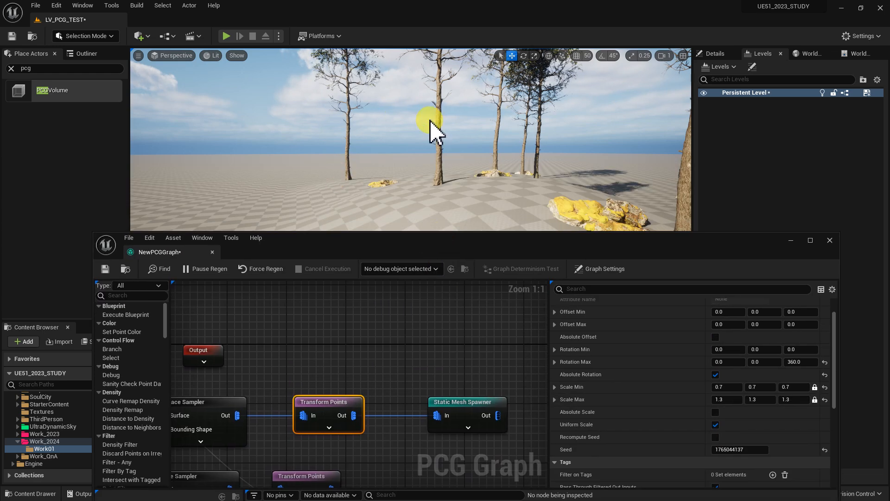
Give the trees a slight random tilt by setting Rotation Min X and Y to -2 and Rotation Max X and Y to 2
right_click_drag(360, 373, 351, 317)
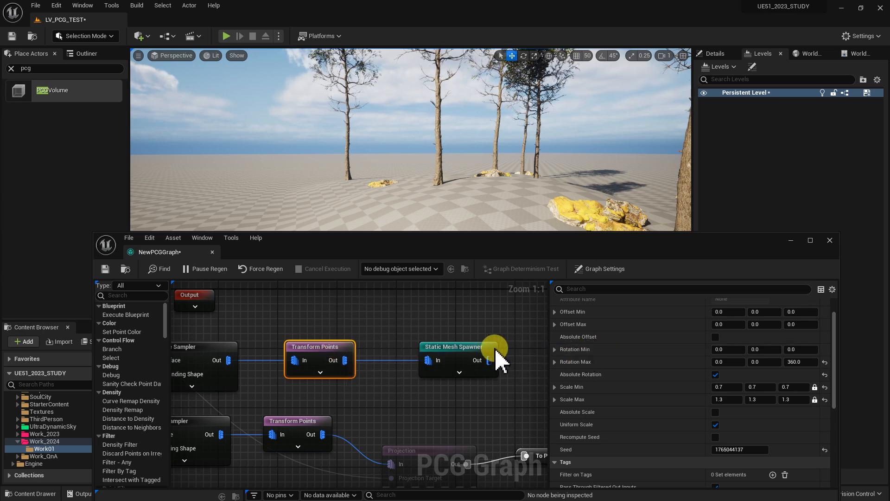
left_click(726, 350)
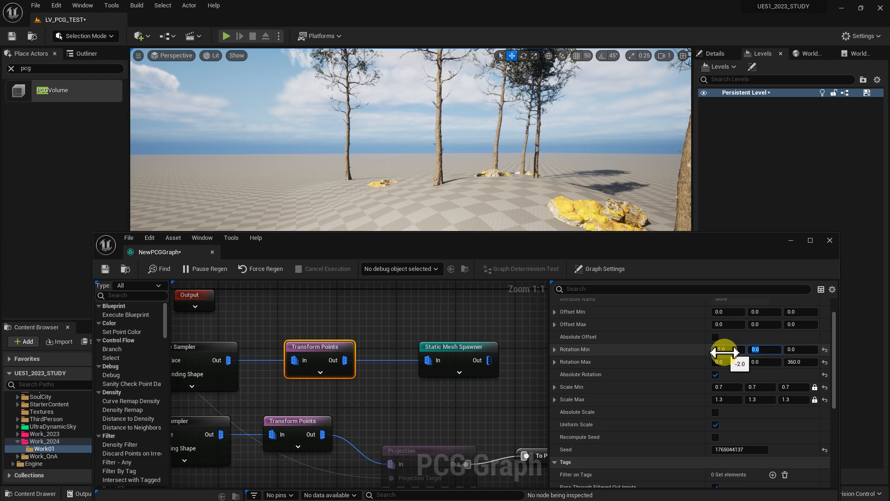
type("-2")
key("Tab")
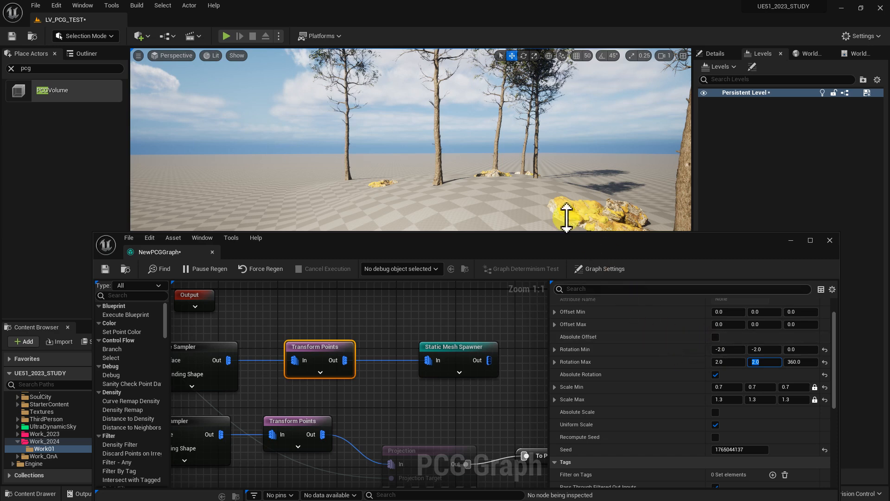
right_click_drag(552, 183, 607, 191)
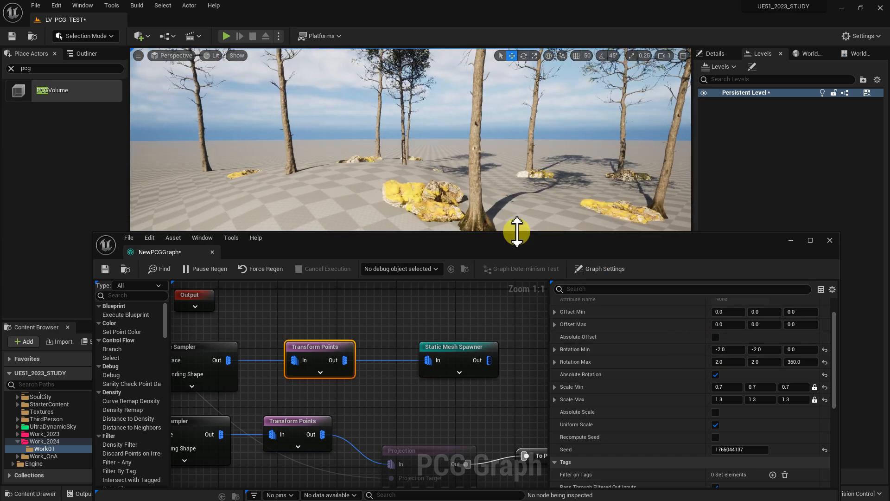
Move the tree branch's Static Mesh Spawner farther along its branch and align it with the rock branch's Static Mesh Spawner
left_click_drag(482, 253, 504, 213)
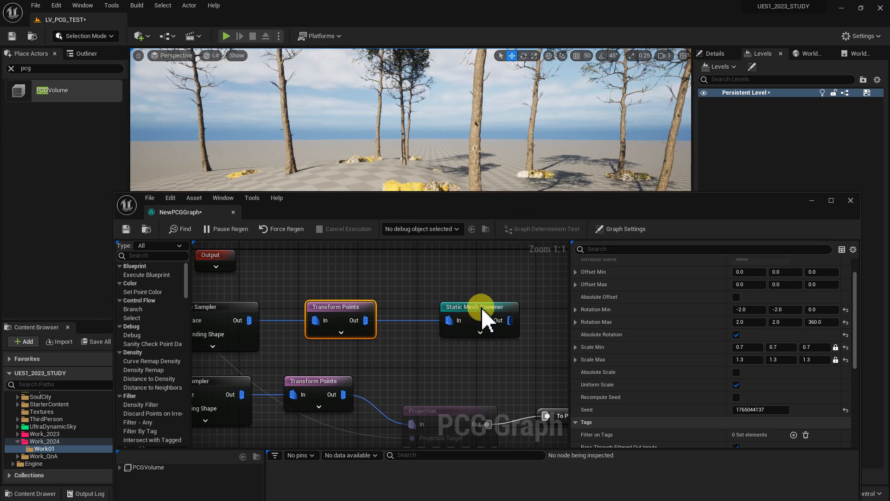
left_click(480, 307)
left_click_drag(570, 342, 651, 341)
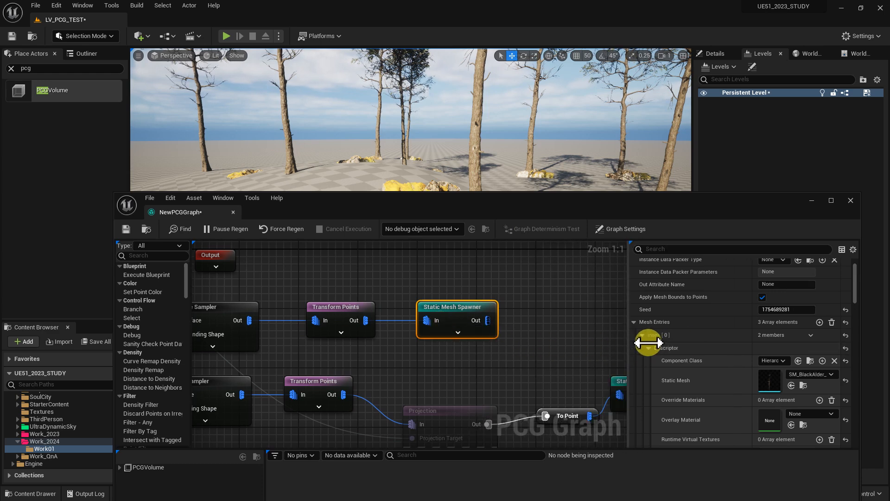
scroll(520, 293, "down", 5)
scroll(524, 371, "up", 1)
left_click_drag(599, 375, 472, 334)
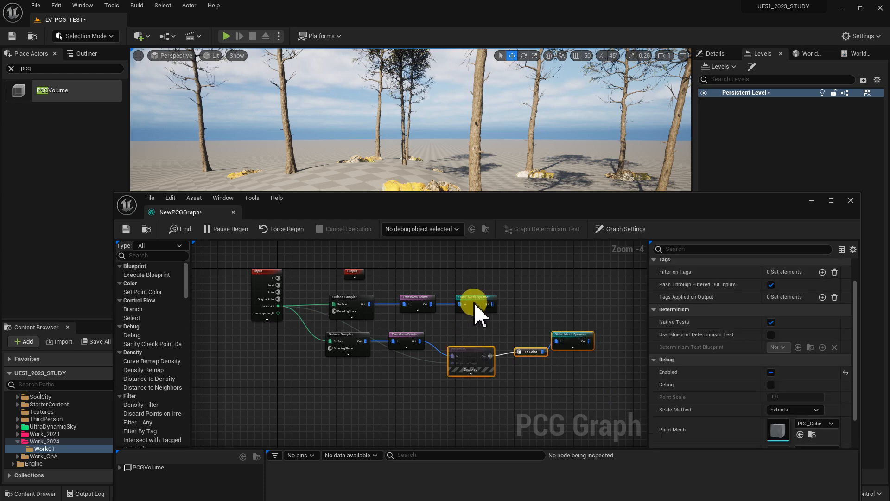
left_click_drag(494, 299, 577, 301)
left_click_drag(605, 369, 584, 298)
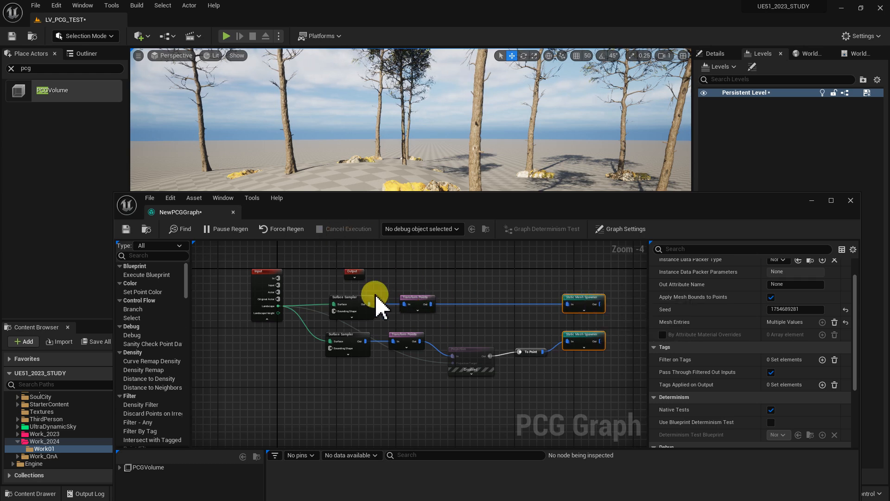
Shift the Input node away from the samplers and align the two Surface Sampler nodes and the two Transform Points nodes
left_click(268, 281)
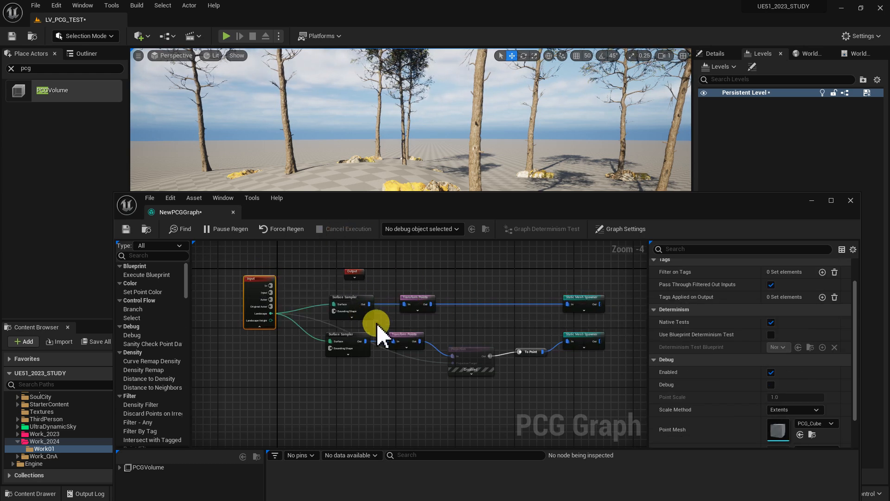
scroll(380, 325, "up", 3)
left_click(331, 272)
left_click(295, 363, "ctrl")
key("shift+a")
right_click_drag(419, 268, 365, 278)
left_click_drag(364, 274, 387, 384)
key("shift+a")
scroll(392, 398, "down", 5)
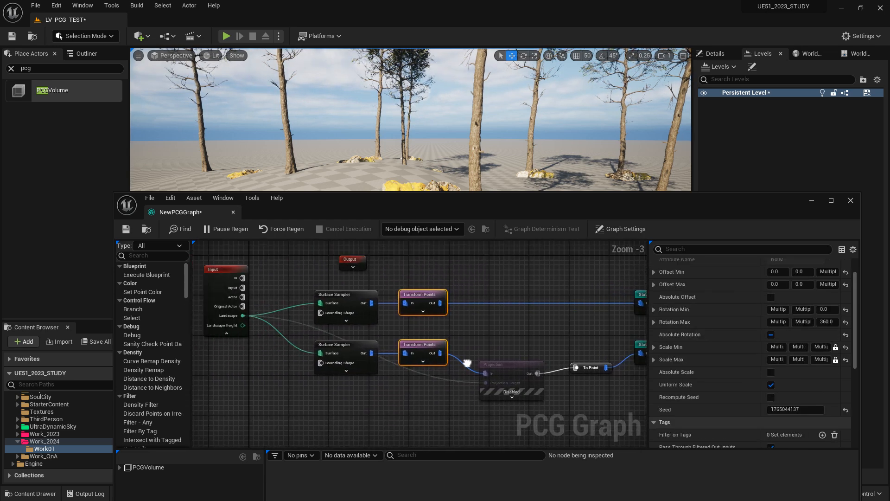
Move both Surface Sampler nodes together slightly farther away from the Transform Points nodes
scroll(431, 368, "up", 6)
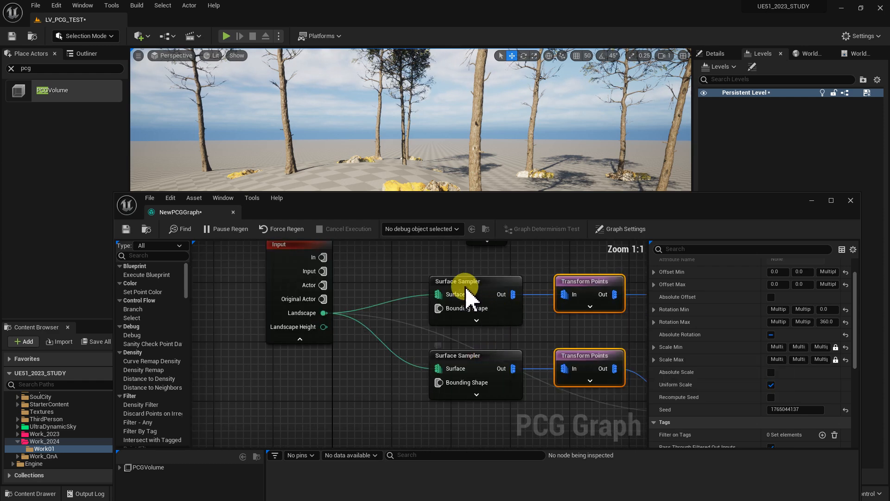
right_click_drag(489, 291, 408, 298)
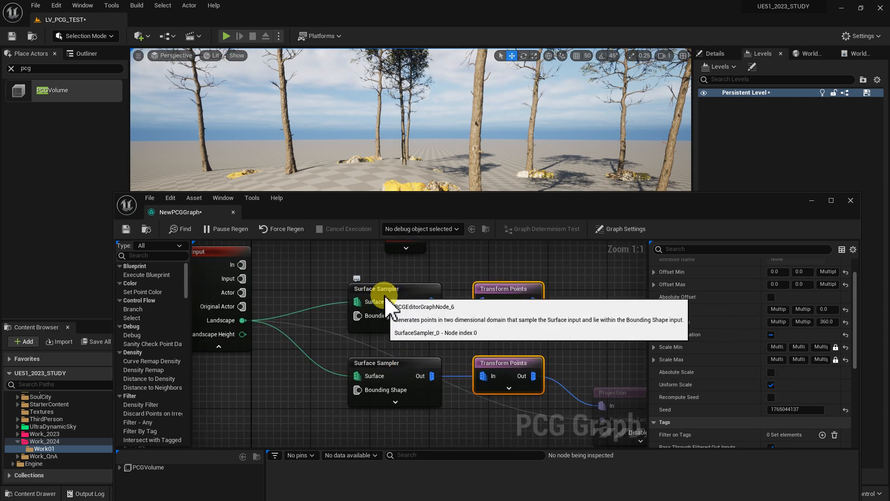
left_click_drag(436, 191, 436, 211)
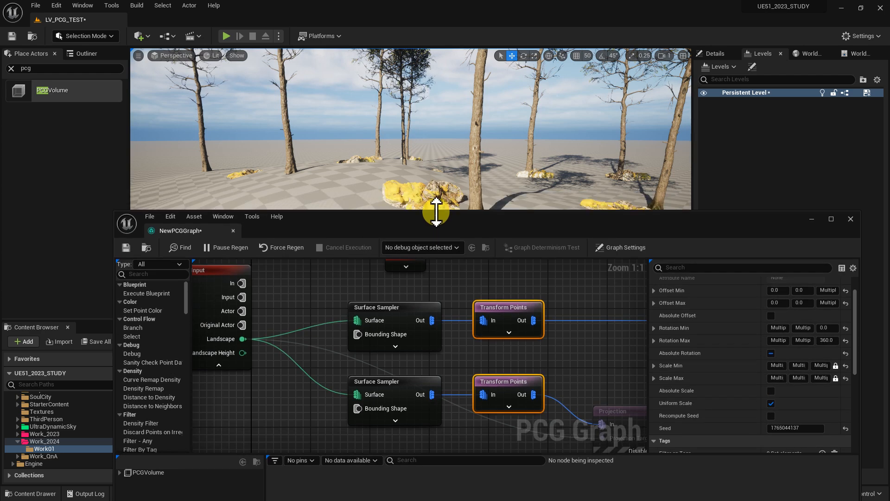
left_click_drag(436, 214, 437, 209)
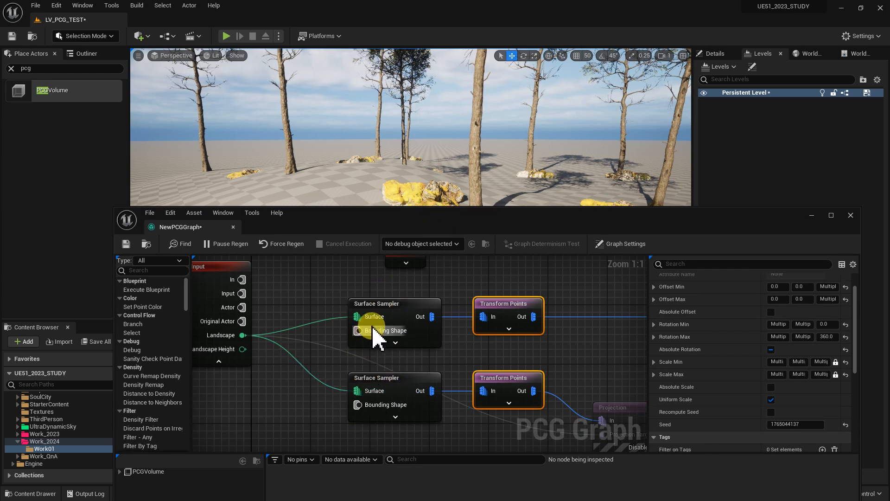
left_click_drag(352, 298, 397, 433)
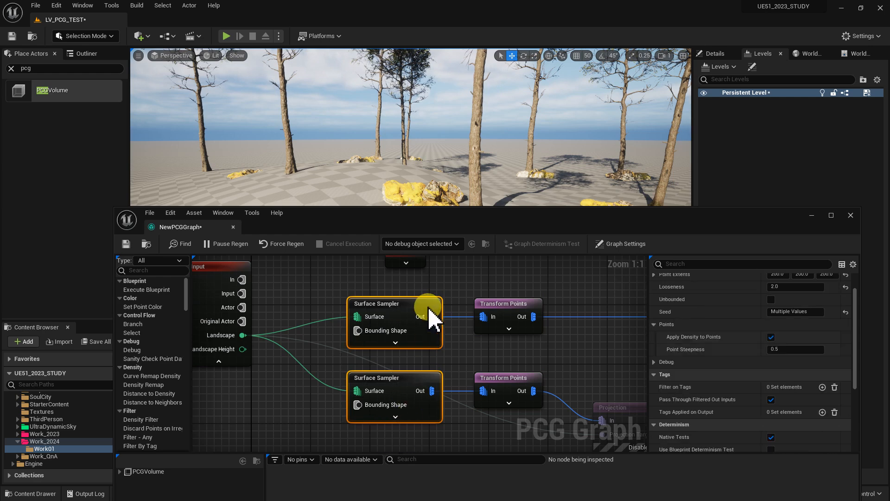
left_click_drag(398, 303, 363, 304)
Review both graph branches from Surface Sampler through Transform Points to Static Mesh Spawner in a narrower graph window
right_click_drag(527, 336, 366, 339)
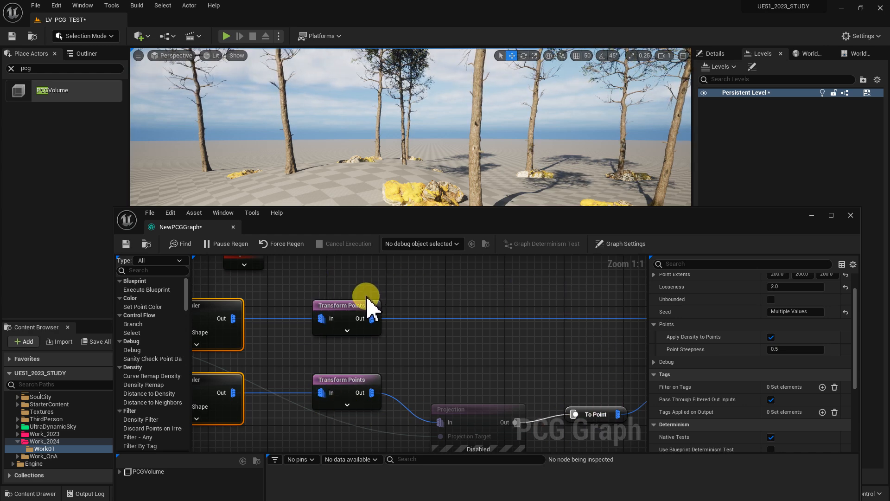
right_click_drag(586, 372, 398, 297)
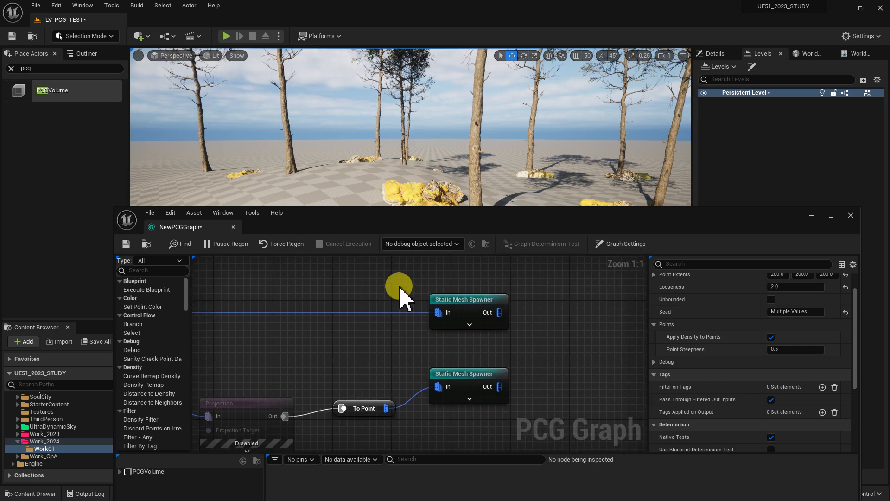
left_click_drag(422, 293, 513, 416)
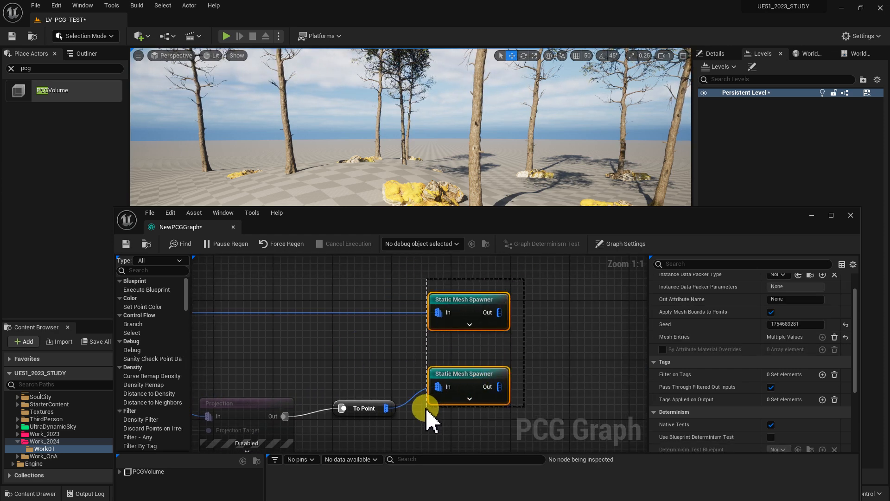
left_click_drag(498, 215, 481, 205)
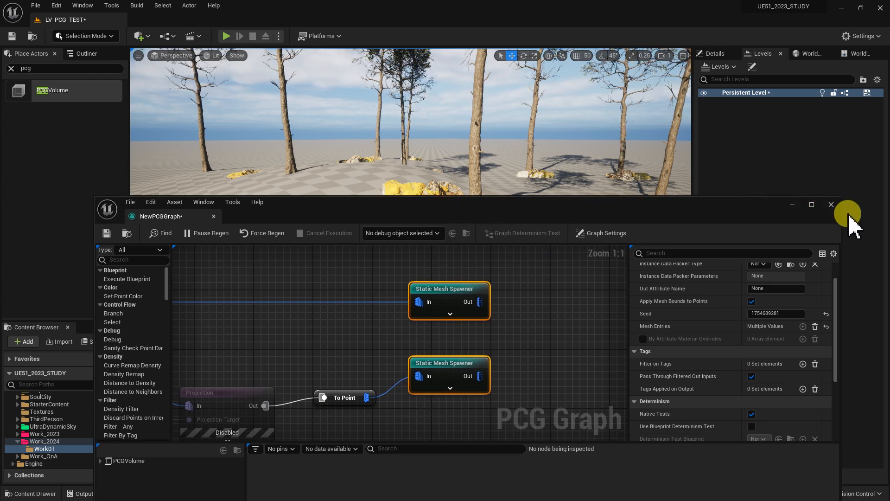
left_click_drag(841, 223, 628, 225)
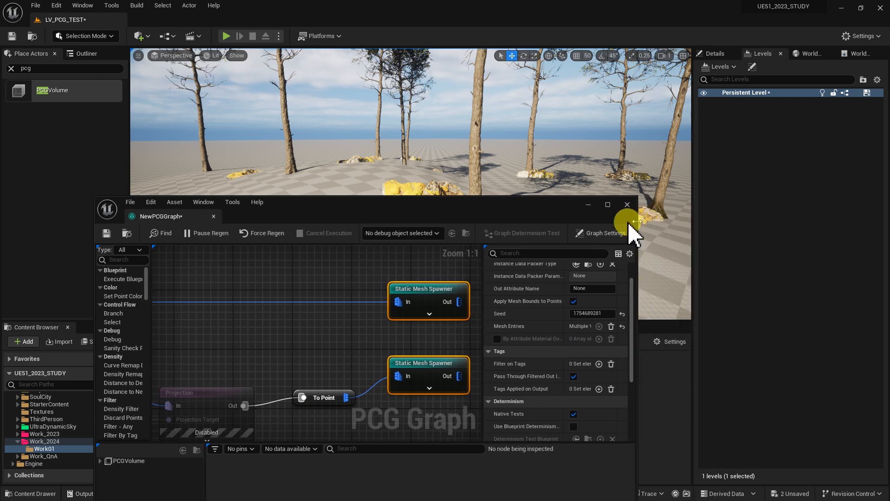
left_click_drag(480, 218, 633, 199)
scroll(526, 334, "down", 2)
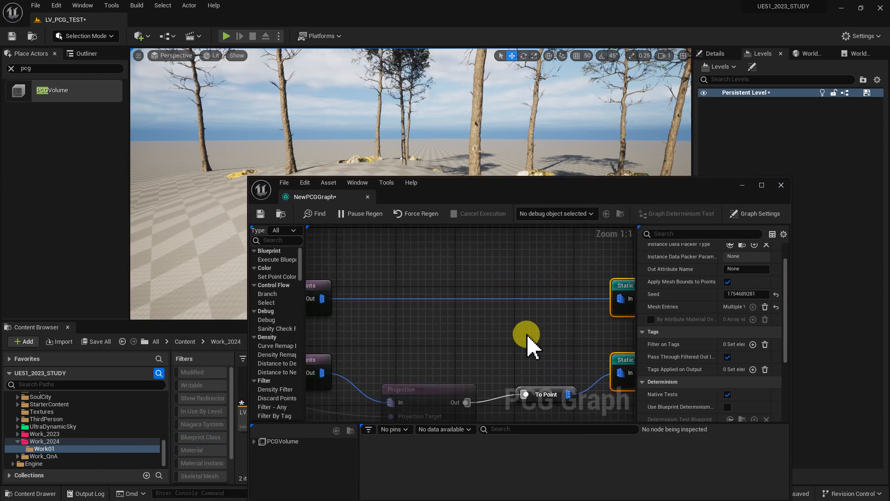
right_click_drag(523, 328, 516, 269)
right_click_drag(444, 271, 555, 327)
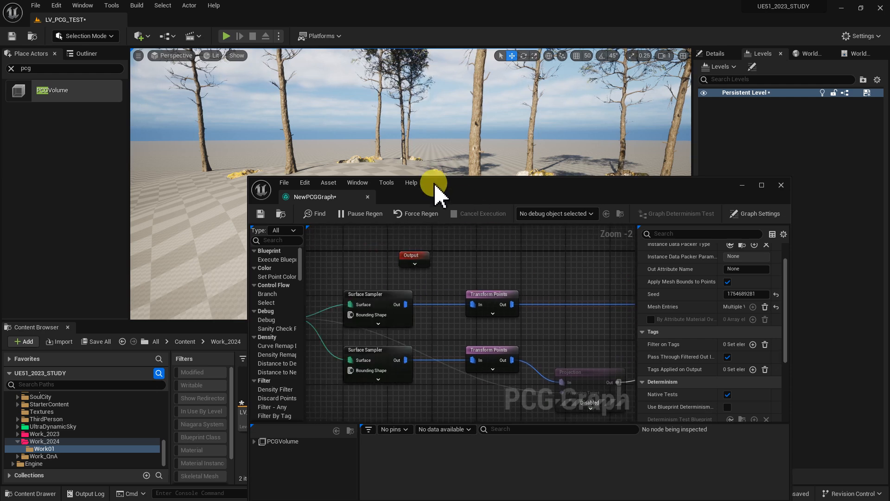
left_click_drag(436, 187, 445, 148)
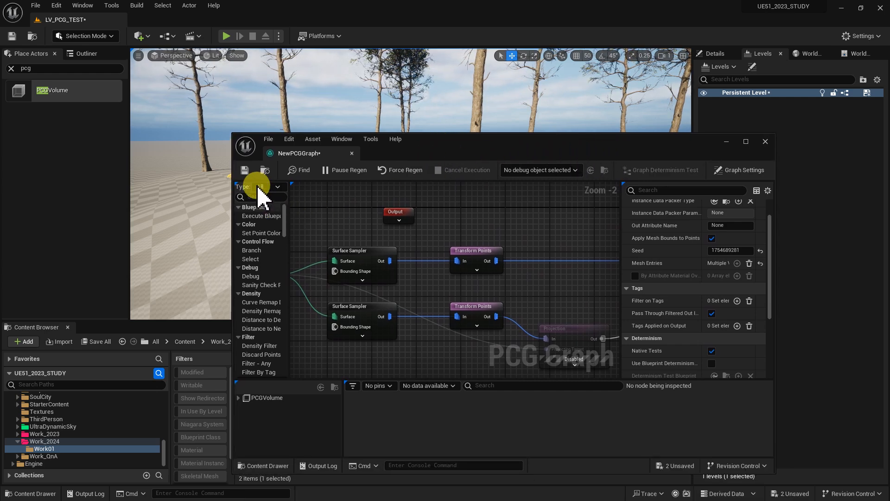
Save NewPCGGraph, close its editor and save the LV_PCG_TEST level
left_click(244, 170)
left_click_drag(606, 149, 568, 121)
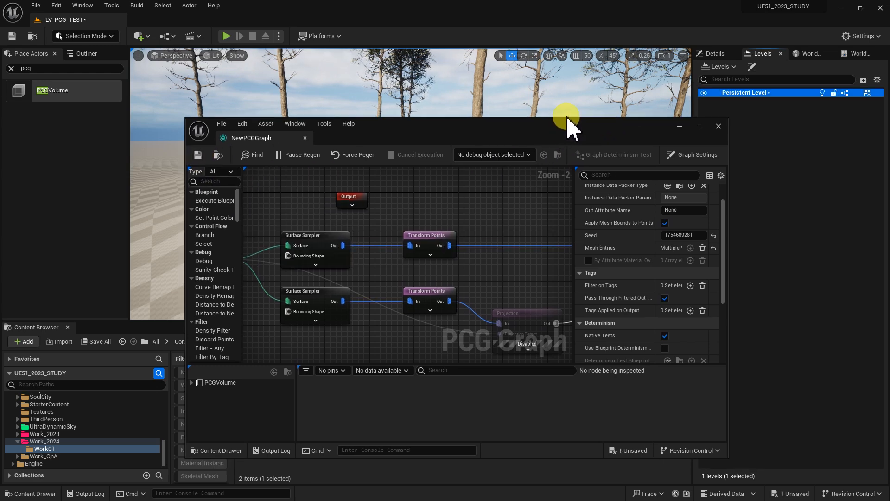
left_click(746, 130)
left_click(726, 113)
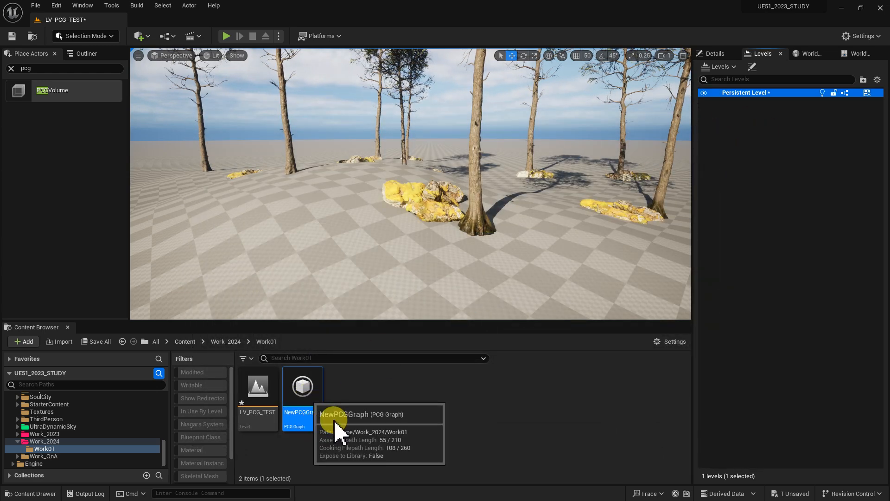
left_click(258, 394)
key("ctrl+s")
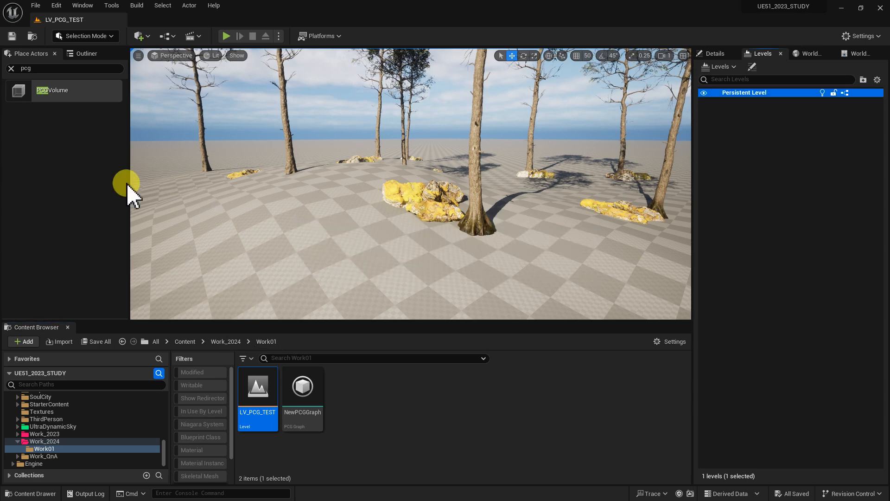
Create an Actor Blueprint class named BP_PCGTEST in the Work01 folder and save it
right_click_drag(278, 207, 299, 213)
key("s")
key("d")
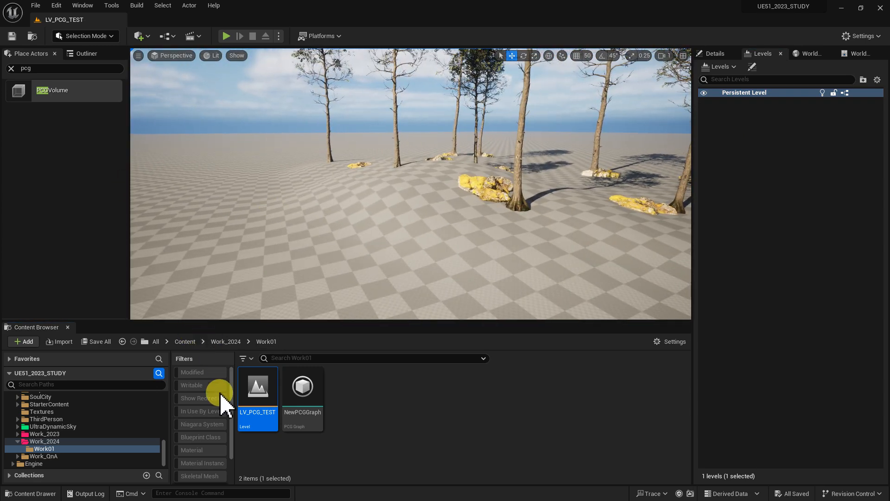
right_click(383, 405)
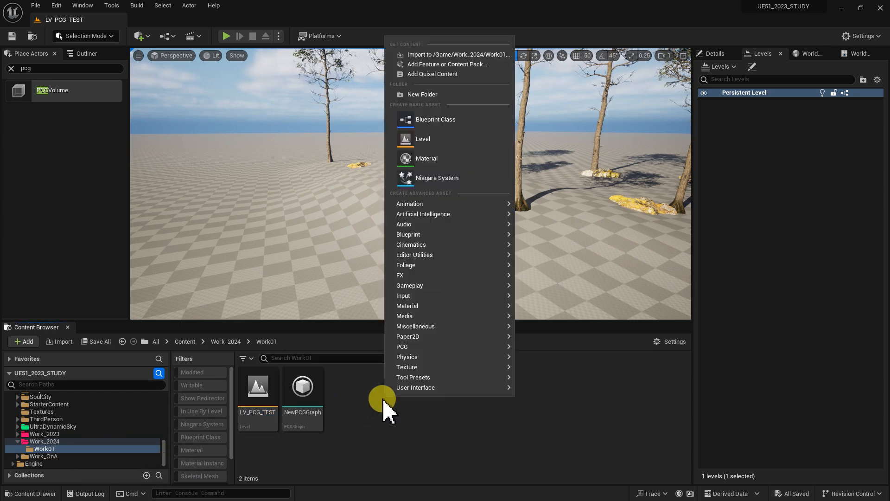
key("Escape")
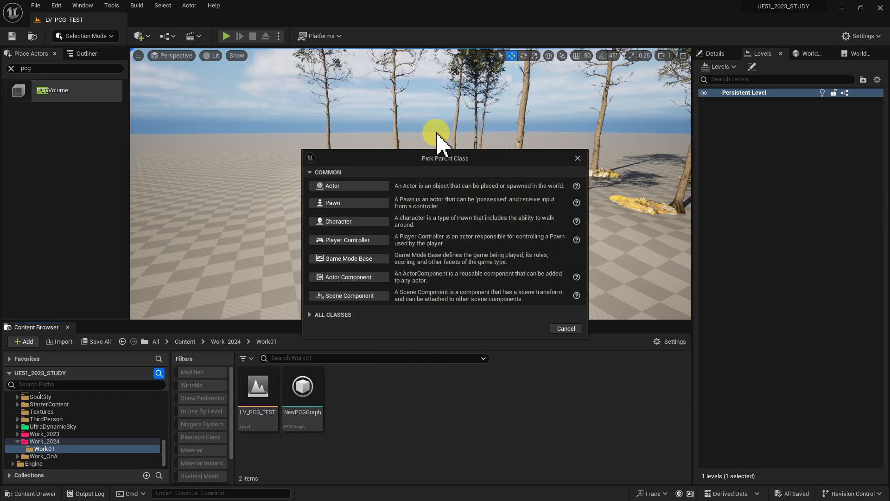
left_click(359, 186)
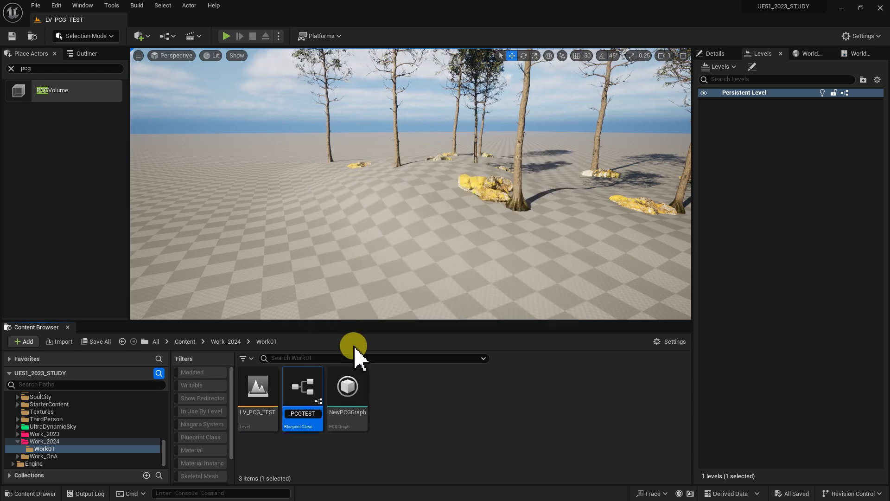
key("Return")
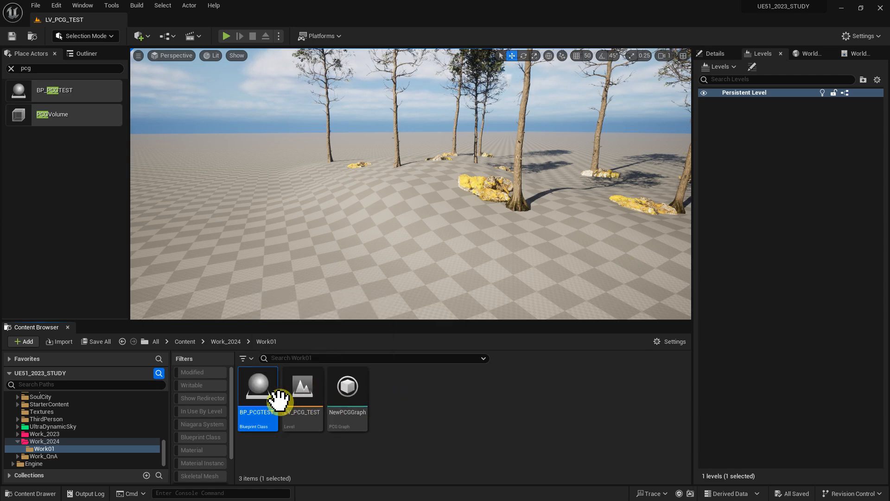
key("ctrl+s")
Open the BP_PCGTEST Blueprint and add a Spline component under DefaultSceneRoot
double_click(260, 395)
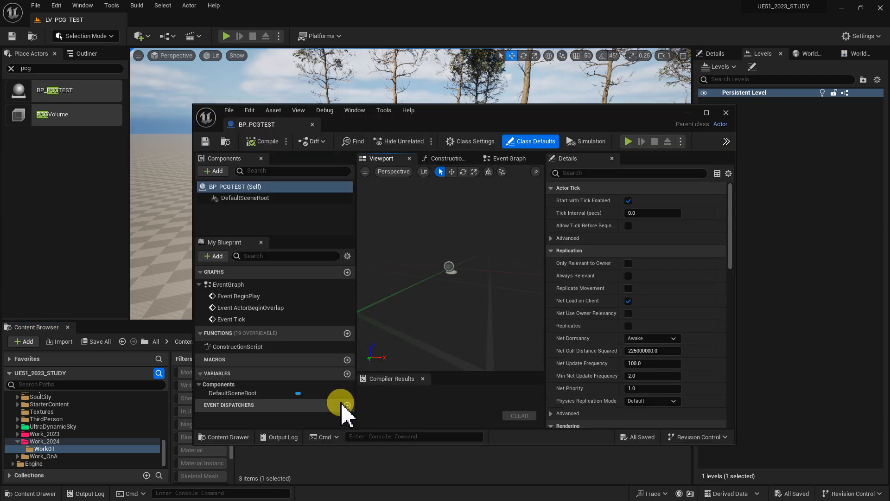
left_click_drag(588, 117, 563, 131)
left_click(383, 167)
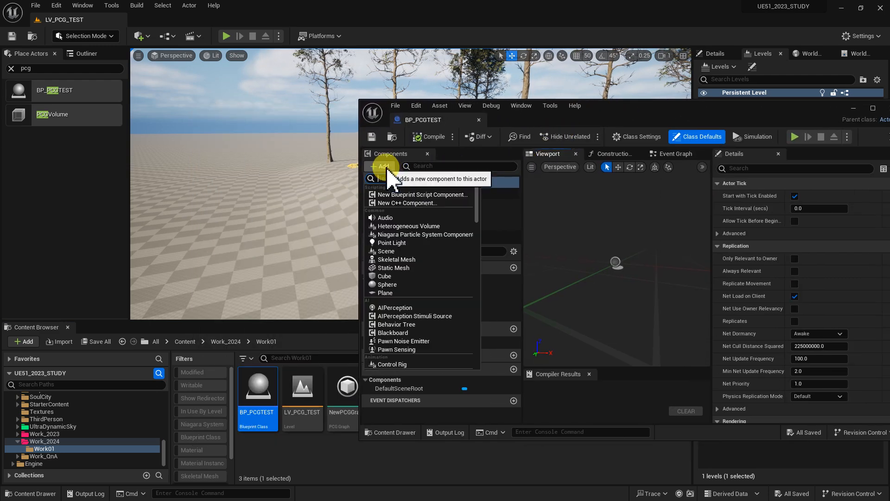
type("sp")
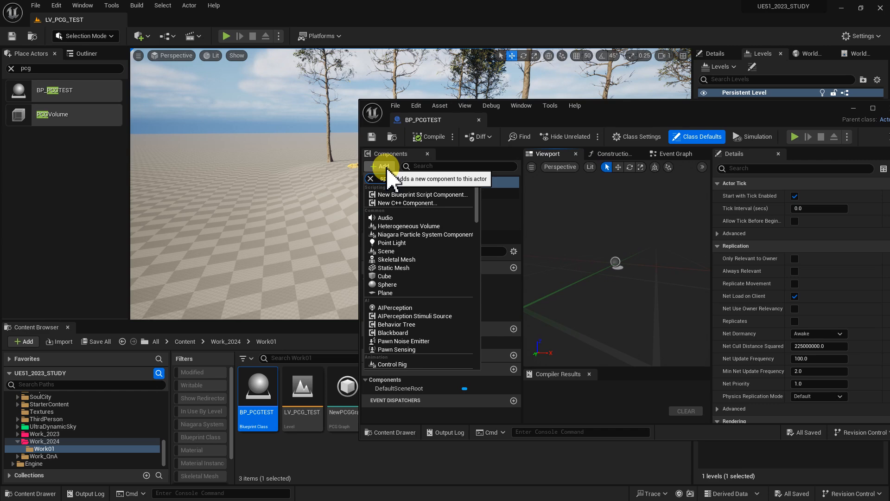
type("li")
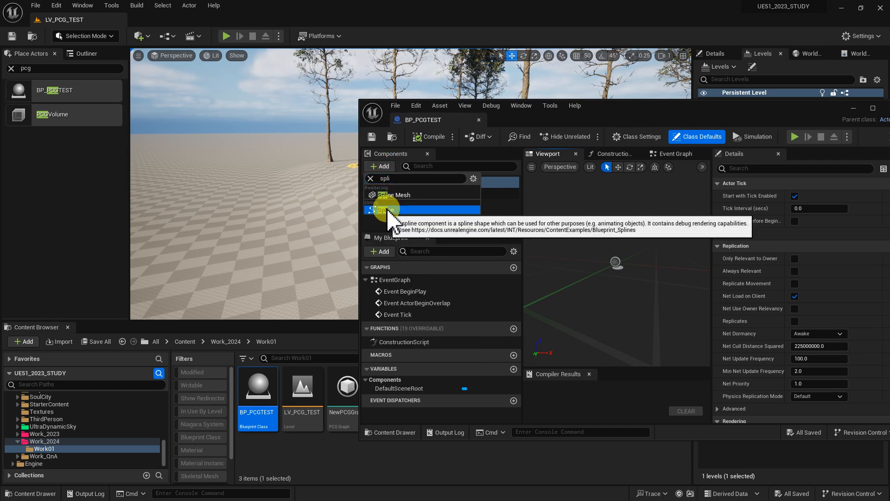
left_click(388, 211)
left_click(462, 227)
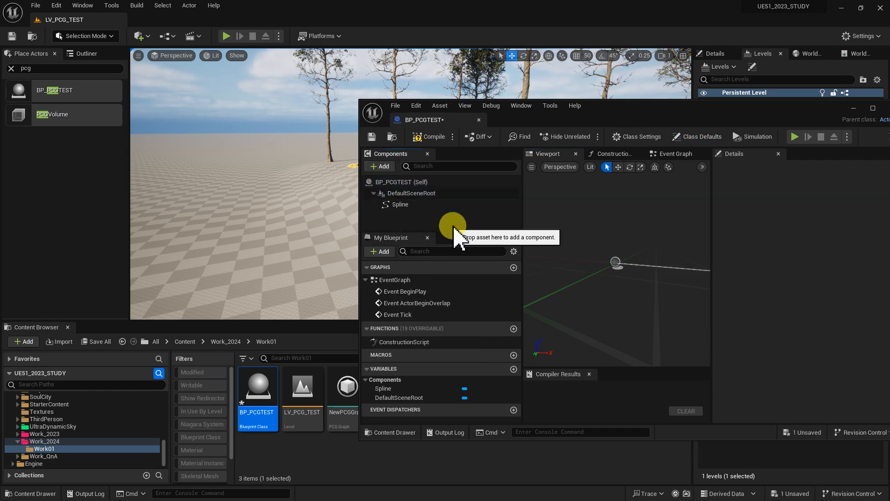
Add a PCG component to the BP_PCGTEST Blueprint
left_click(383, 167)
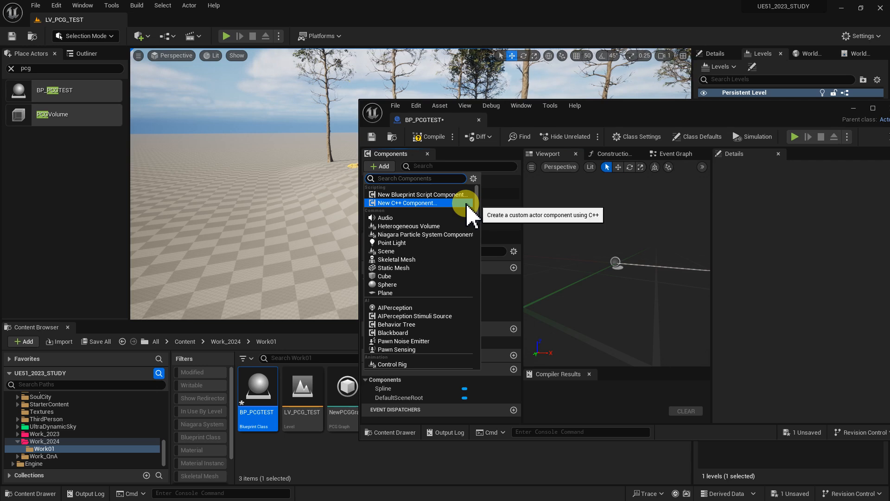
type("pcg")
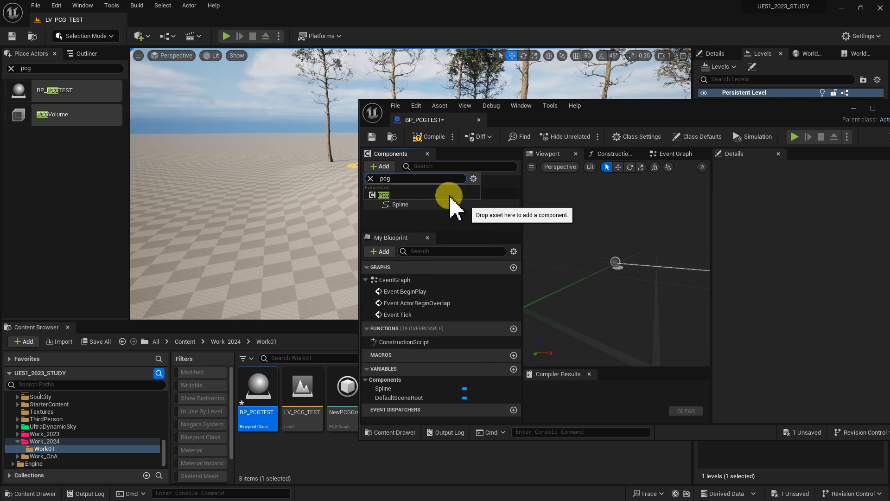
left_click(395, 195)
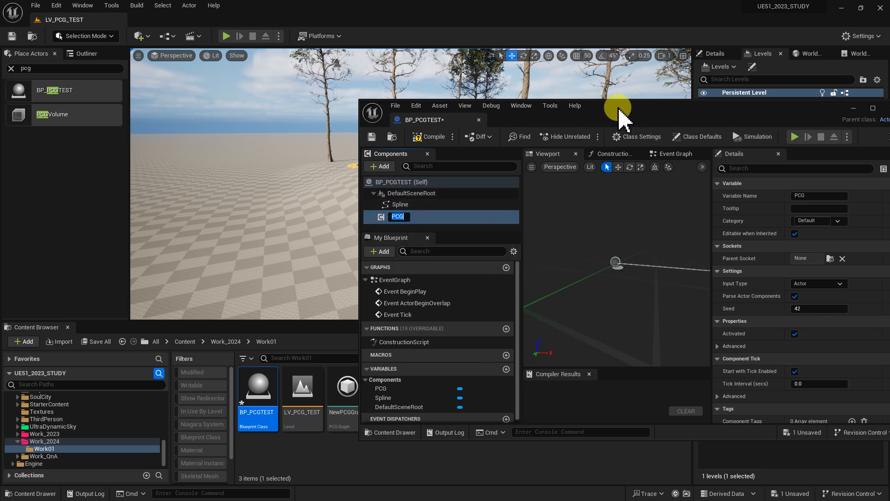
Assign NewPCGGraph as the Graph of the PCG component in the BP_PCGTEST Blueprint
left_click_drag(621, 119, 550, 110)
left_click(368, 198)
left_click(348, 207)
left_click_drag(280, 80, 378, 80)
left_click_drag(827, 254, 823, 334)
left_click_drag(701, 107, 686, 79)
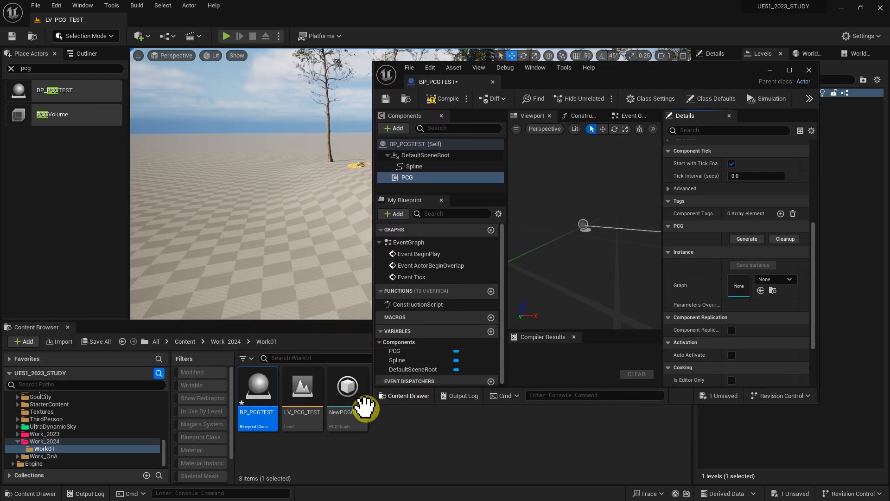
left_click(348, 385)
left_click_drag(388, 413, 746, 284)
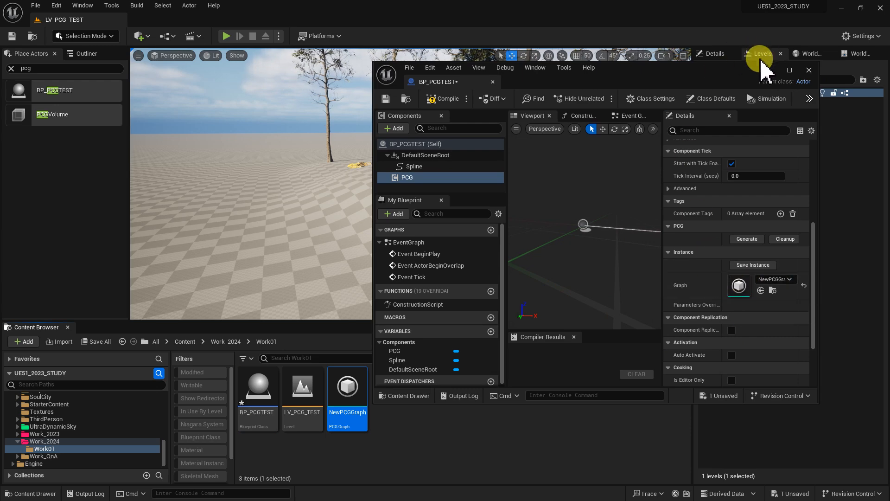
left_click_drag(697, 81, 652, 89)
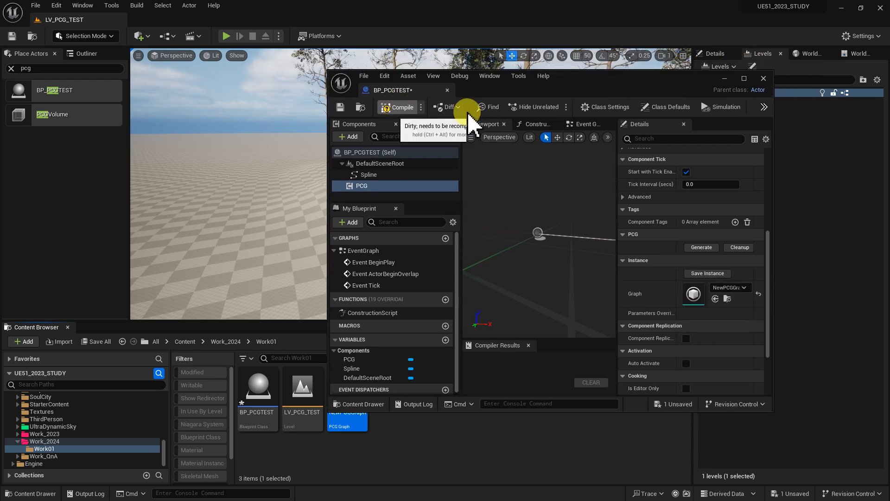
Minimize the Blueprint editor and save the BP_PCGTEST asset
left_click(724, 78)
right_click_drag(537, 180, 580, 193)
left_click(255, 398)
key("ctrl+s")
right_click_drag(405, 199, 284, 176)
Delete the PCGVolume actor from the LV_PCG_TEST level
left_click(82, 54)
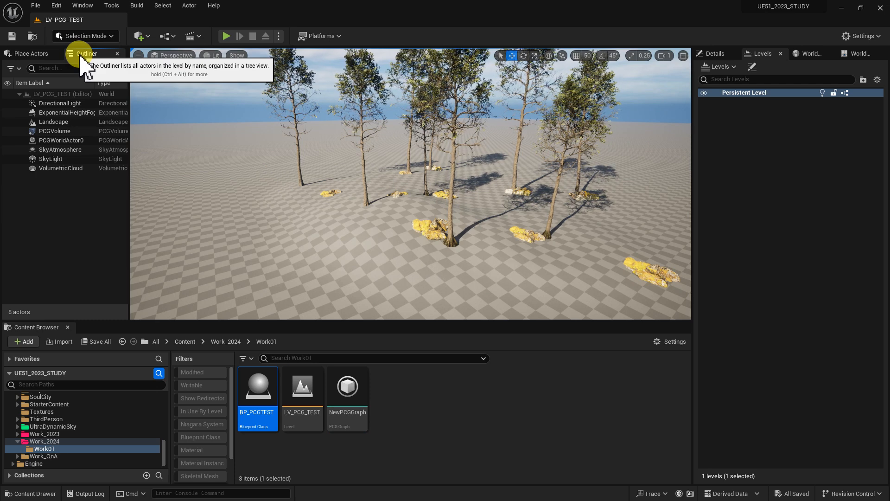
left_click(56, 131)
key("Down")
key("Down")
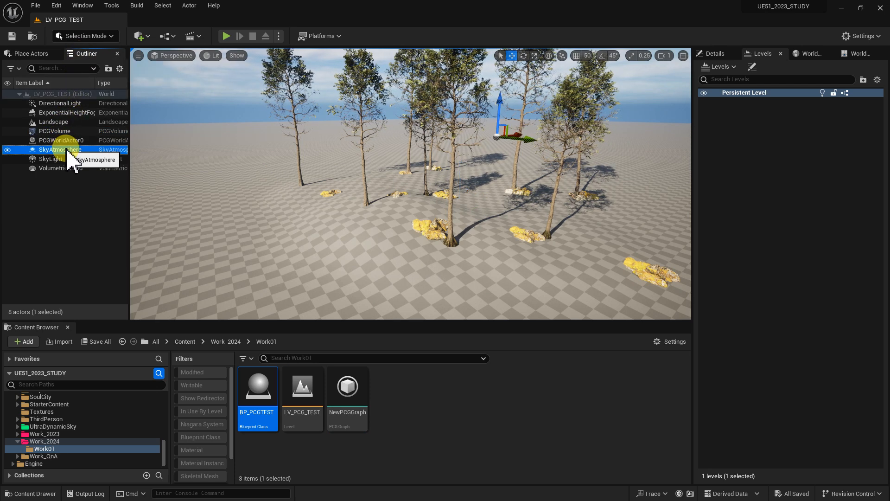
left_click(62, 132)
right_click_drag(429, 179, 423, 175)
key("Delete")
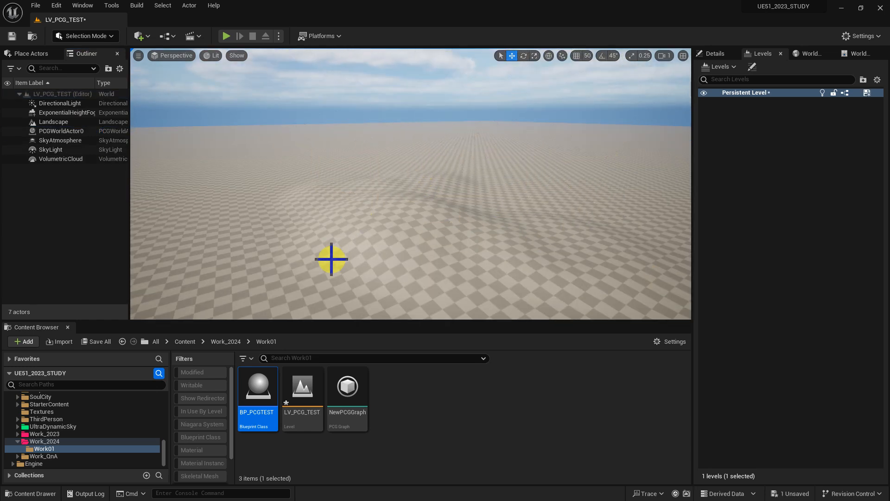
Place a BP_PCGTEST actor on the landscape and change the viewport's show settings so its spline is displayed
left_click_drag(254, 385, 208, 266)
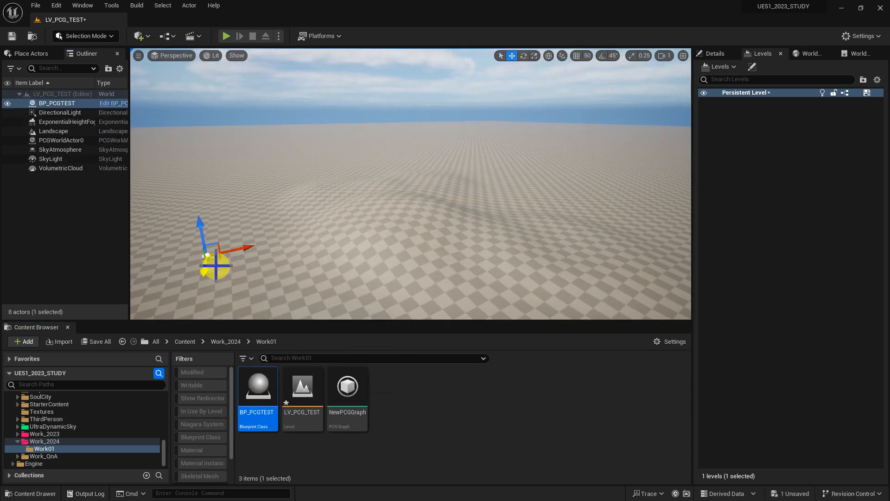
right_click_drag(241, 269, 242, 254)
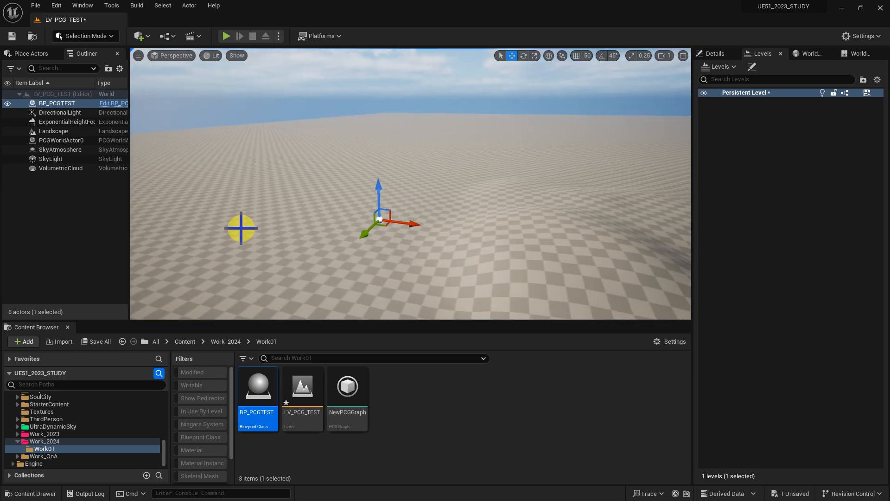
left_click(237, 56)
left_click(253, 71)
Extend the BP_PCGTEST spline with additional points around the landscape mound, forming a five-point outline
right_click_drag(343, 192, 366, 251)
key("w")
right_click_drag(365, 156, 355, 187)
key("s")
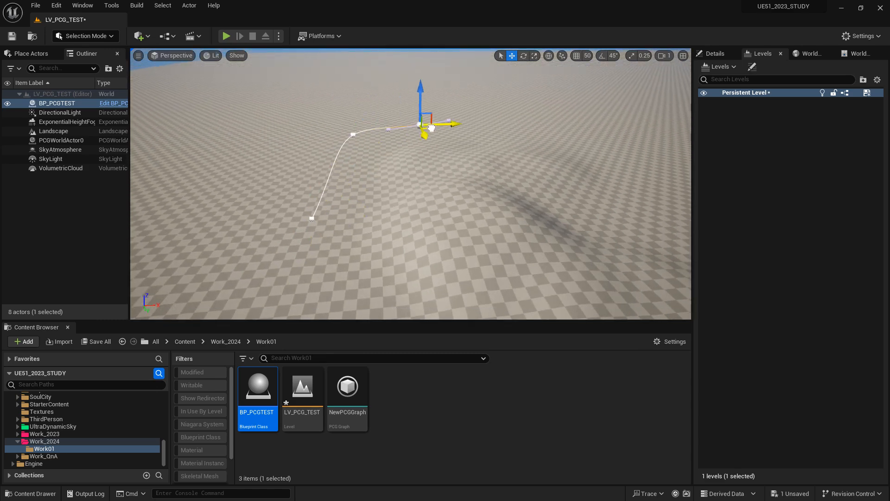
left_click_drag(580, 118, 649, 238, "alt")
mouse_move(606, 248)
right_mouse_down()
mouse_move(620, 257)
mouse_move(600, 232)
right_mouse_up()
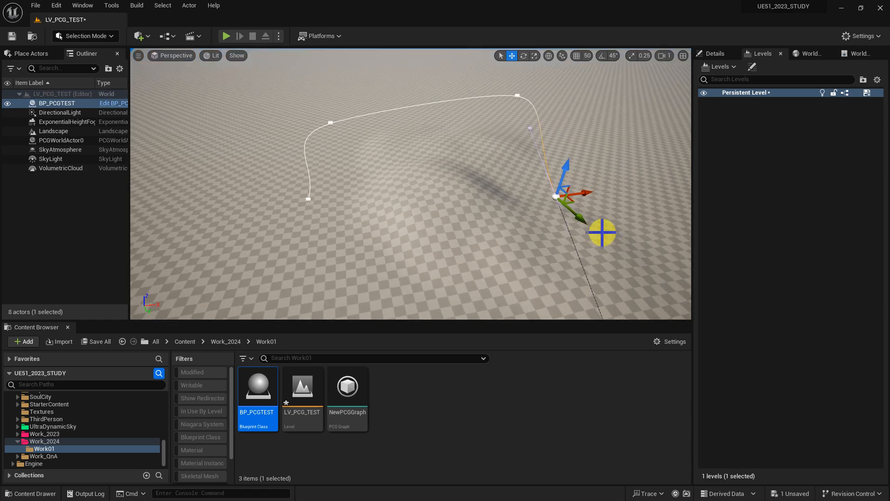
left_click_drag(572, 204, 358, 277, "alt")
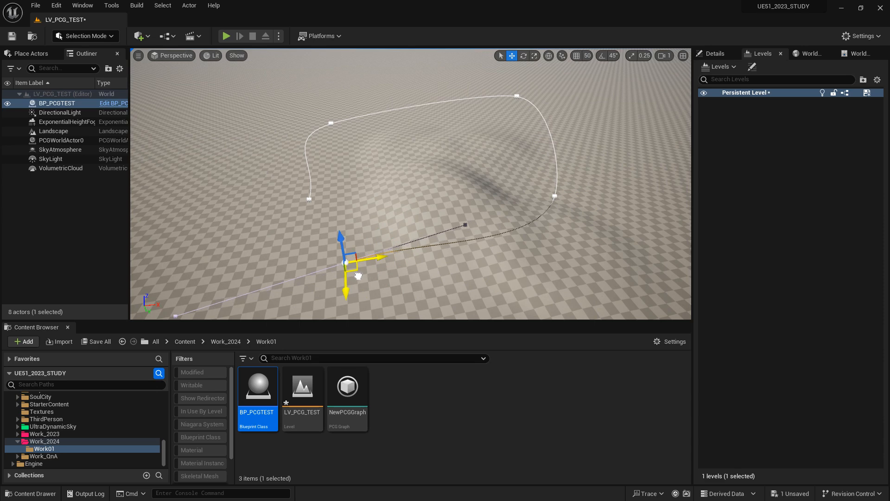
Enable Closed Loop on the Spline component of the placed BP_PCGTEST actor
left_click(717, 54)
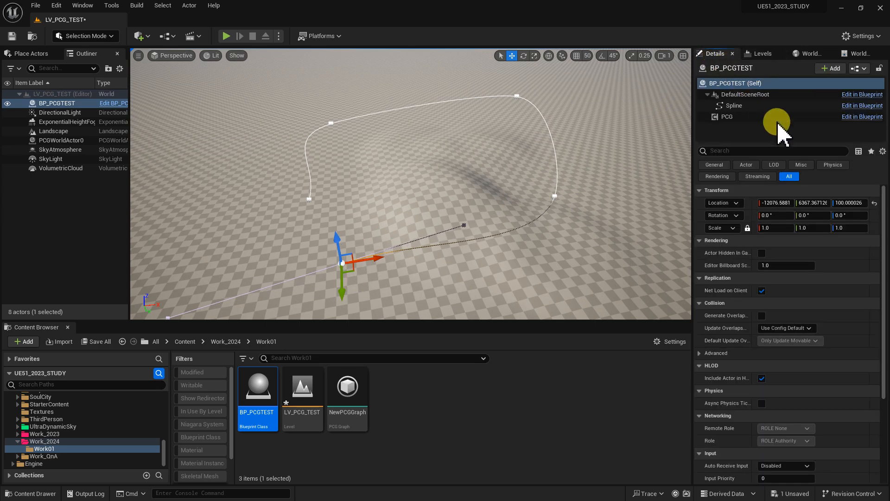
left_click(742, 107)
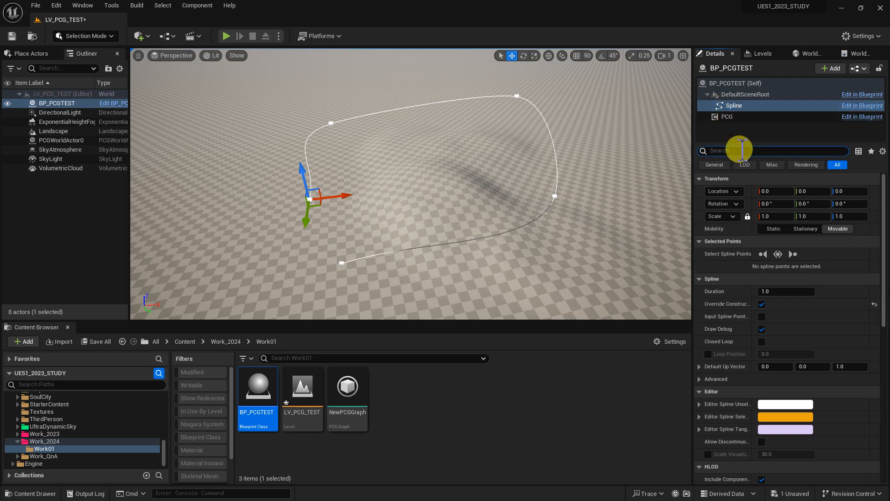
type("clo")
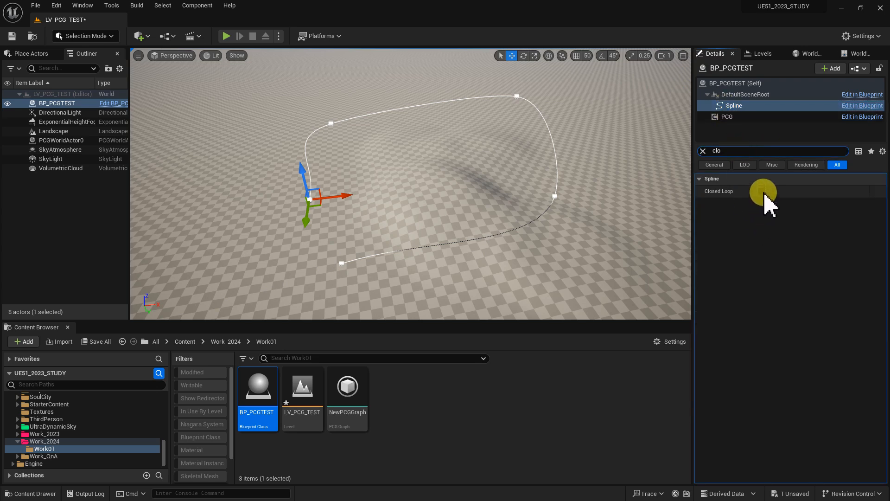
left_click(762, 191)
right_click_drag(390, 241, 389, 278)
right_click_drag(447, 236, 459, 272)
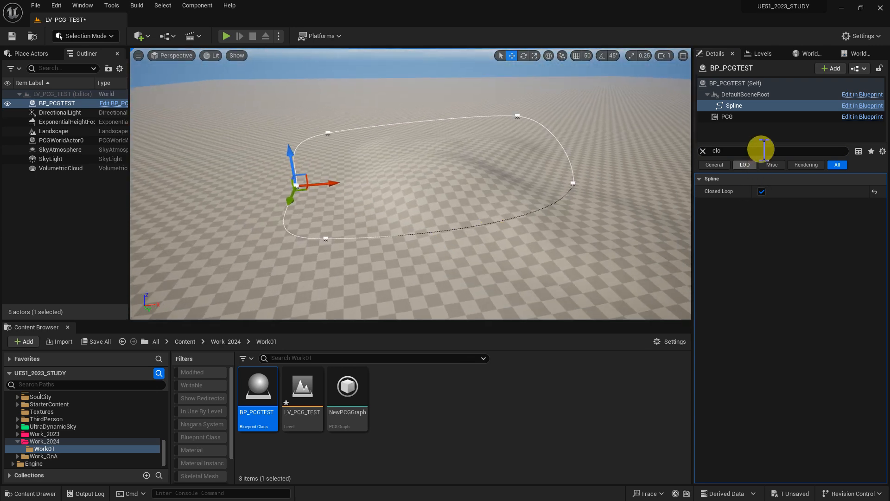
Select the PCG component of the placed BP_PCGTEST and show its generation controls
left_click(728, 117)
left_click(703, 151)
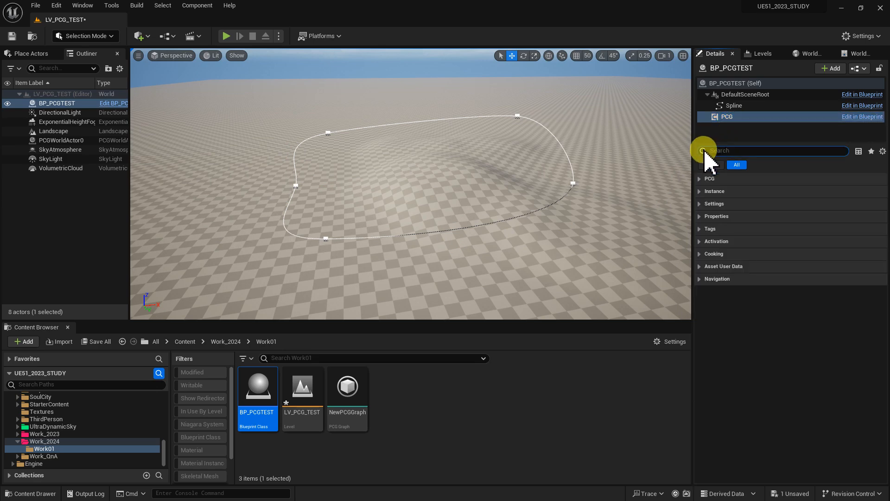
left_click(704, 179)
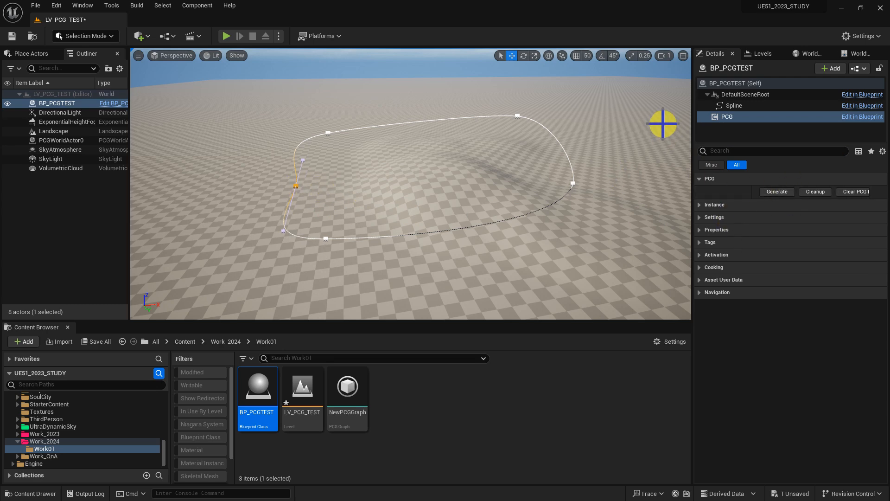
Select the whole BP_PCGTEST actor and move it along the X axis to about -12264
mouse_move(310, 201)
right_mouse_down()
mouse_move(278, 200)
mouse_move(318, 199)
right_mouse_up()
key("Escape")
left_click(323, 181)
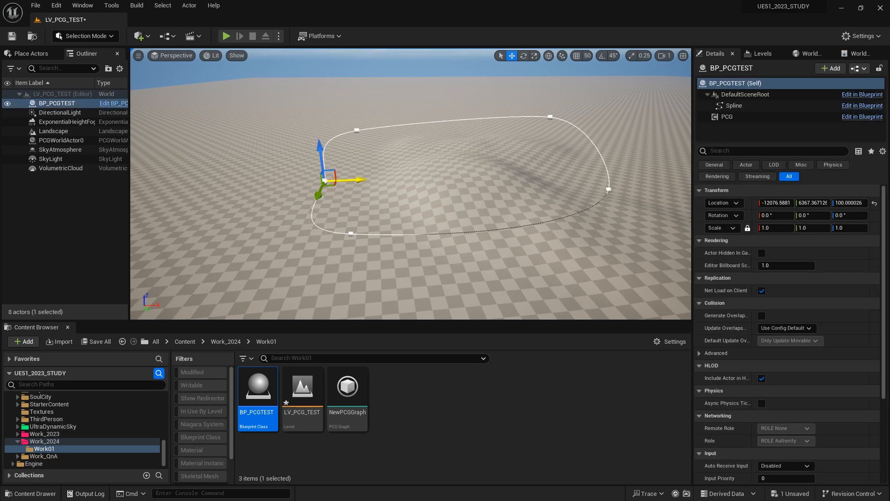
left_click_drag(347, 180, 330, 180)
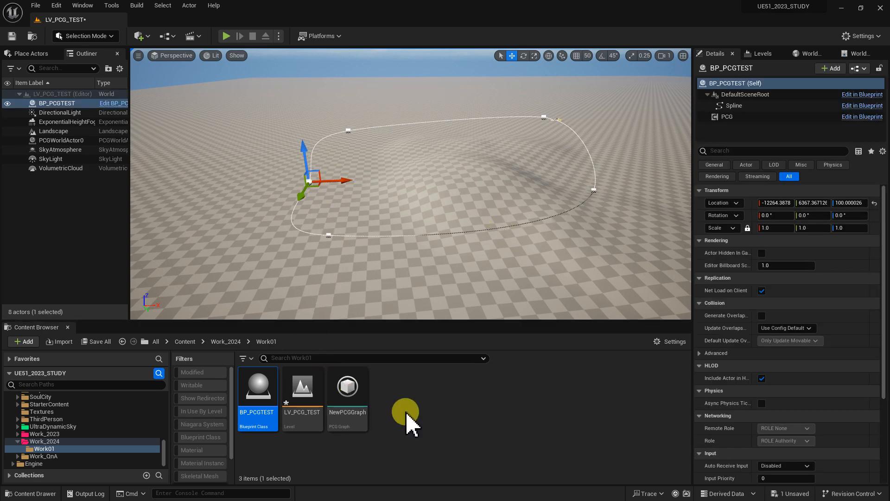
Open NewPCGGraph, enlarge its editor window and examine the Input and Surface Sampler nodes
double_click(353, 387)
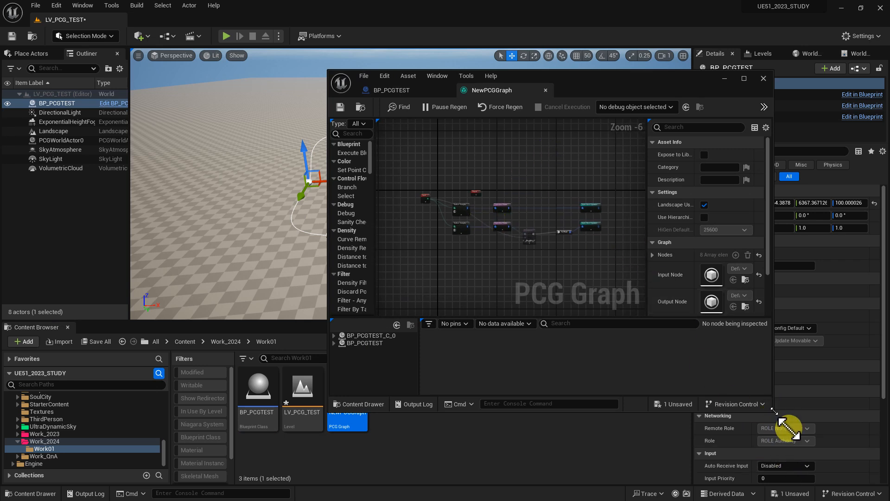
left_click_drag(774, 410, 859, 463)
scroll(541, 254, "up", 6)
right_click_drag(434, 223, 703, 349)
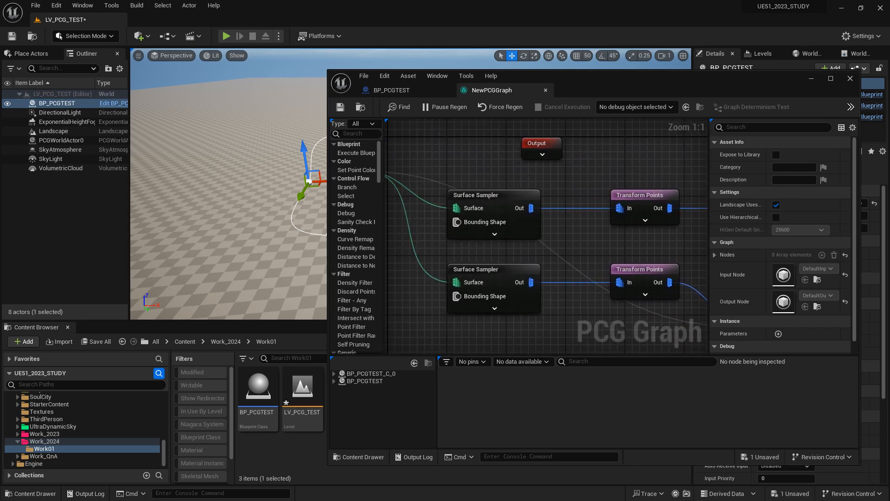
right_click_drag(457, 286, 529, 285)
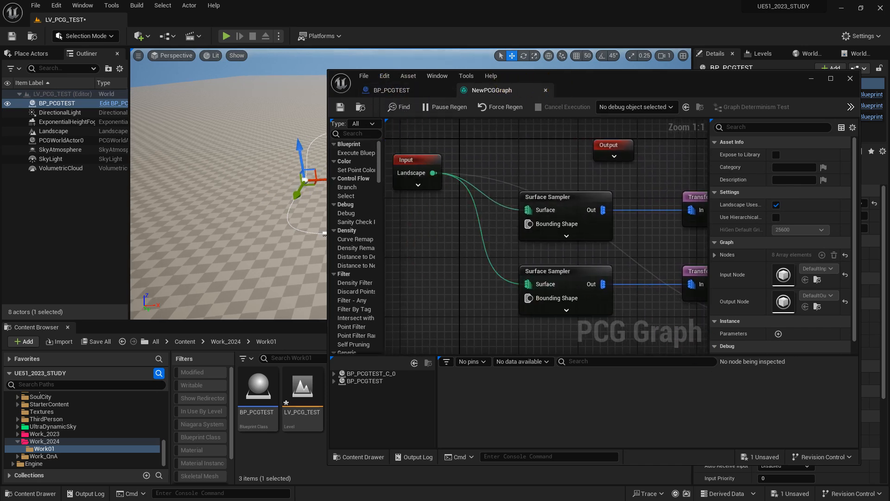
Reposition the BP_PCGTEST actor on the landscape beside the open graph editor
right_click_drag(278, 200, 315, 192)
left_click_drag(164, 239, 302, 207)
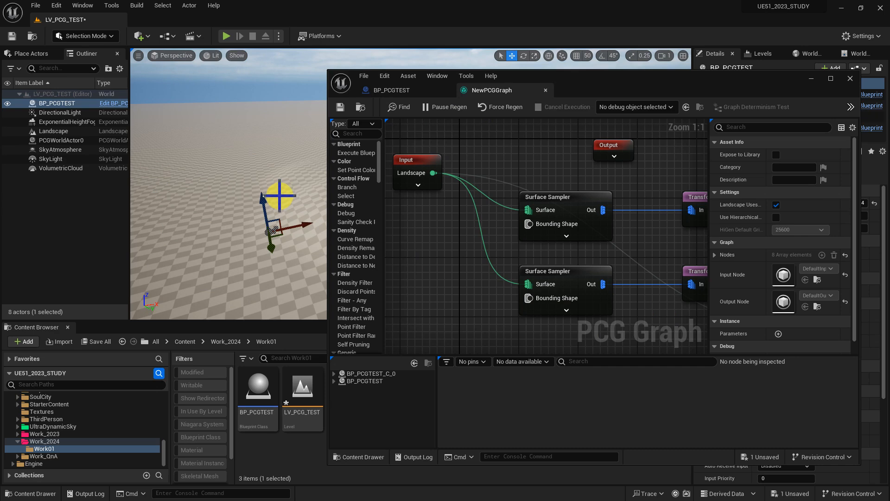
Undo the last element move in the level and enlarge the PCG graph editor window
key("ctrl+z")
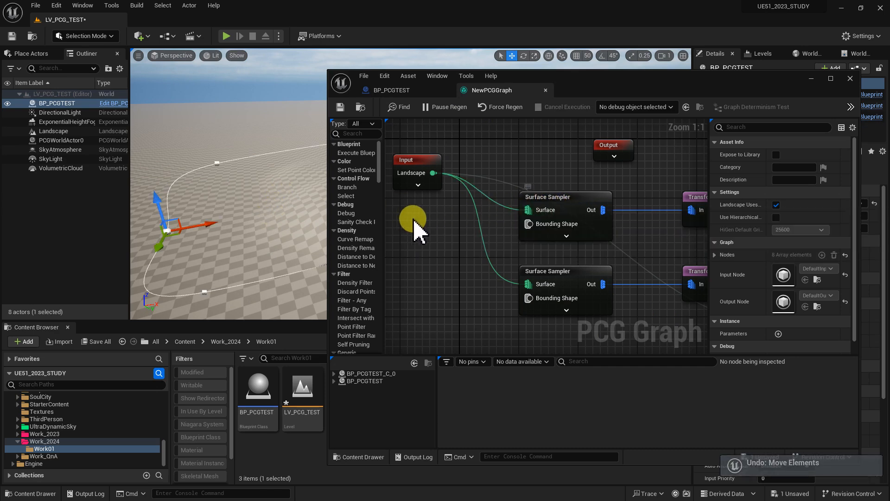
right_click_drag(462, 226, 539, 214)
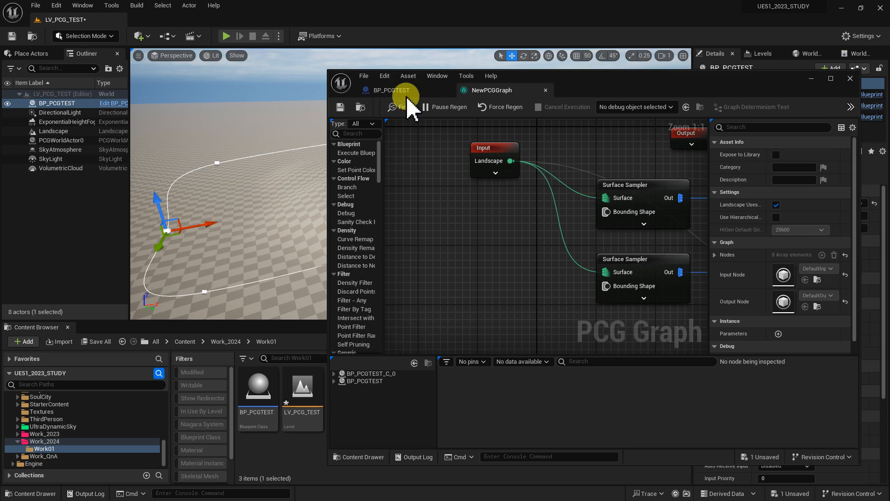
left_click_drag(328, 69, 346, 5)
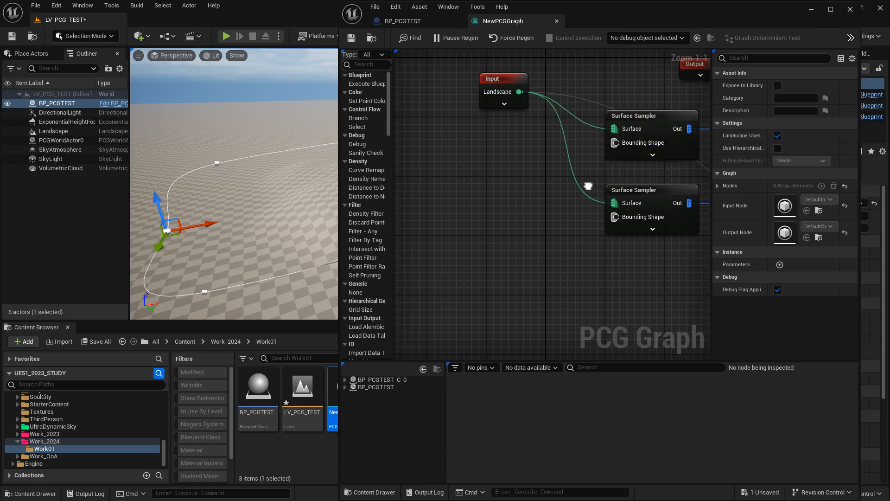
Move the Input node farther away from the two Surface Sampler nodes in the PCG graph
right_click_drag(600, 193, 499, 213)
scroll(504, 214, "down", 2)
right_click_drag(440, 140, 527, 130)
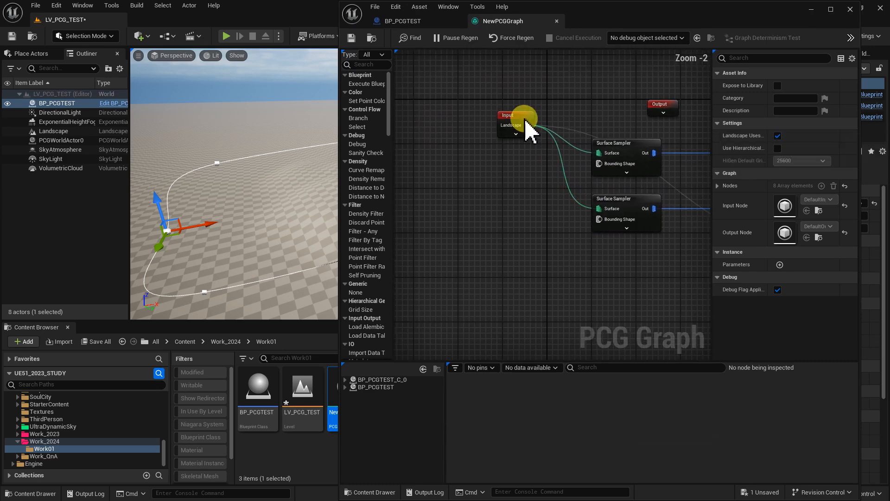
left_click_drag(519, 124, 447, 162)
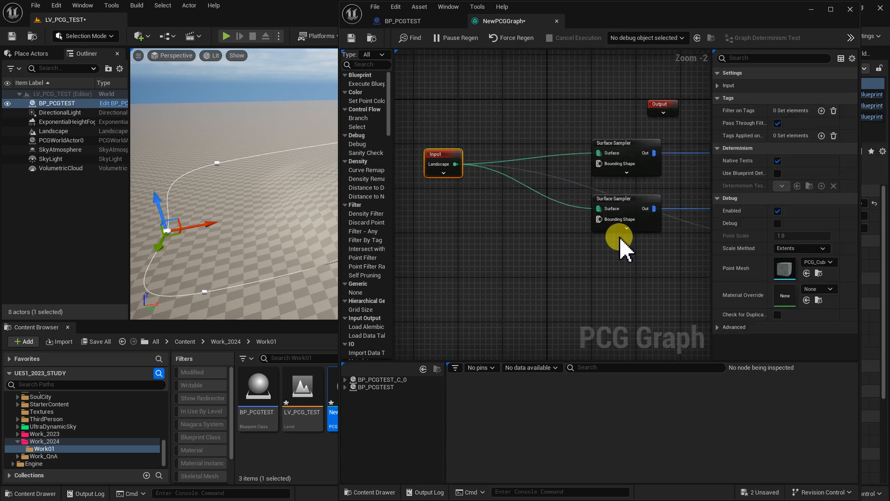
right_click_drag(631, 241, 599, 238)
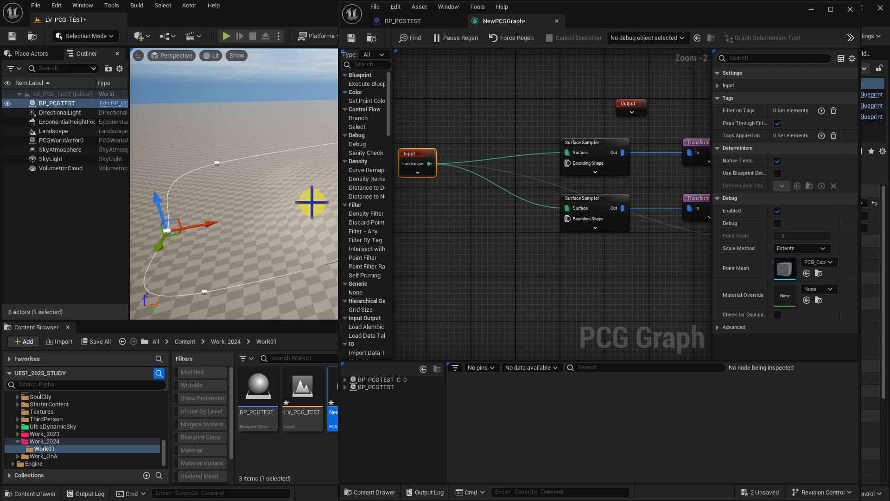
Delete both Surface Sampler nodes from the PCG graph
left_click(592, 148)
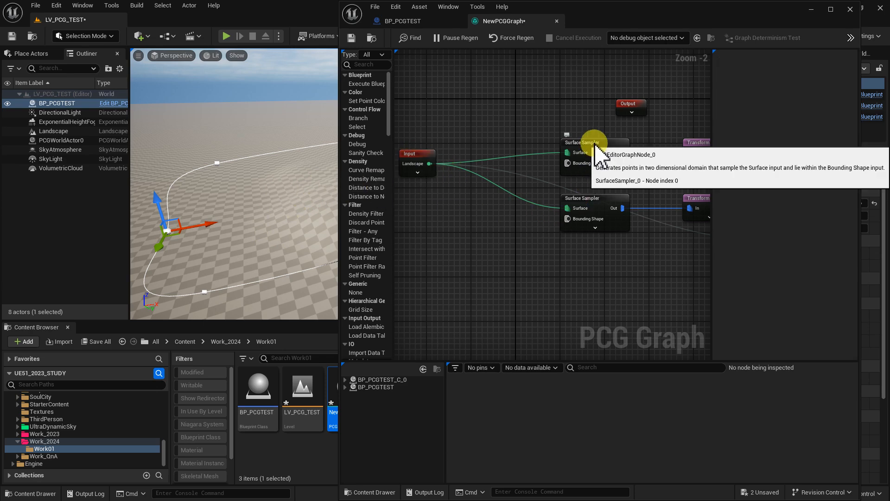
key("Delete")
left_click(614, 211)
key("Delete")
Move the Input node down and add a Get Spline Data node in the space above it
right_click(538, 155)
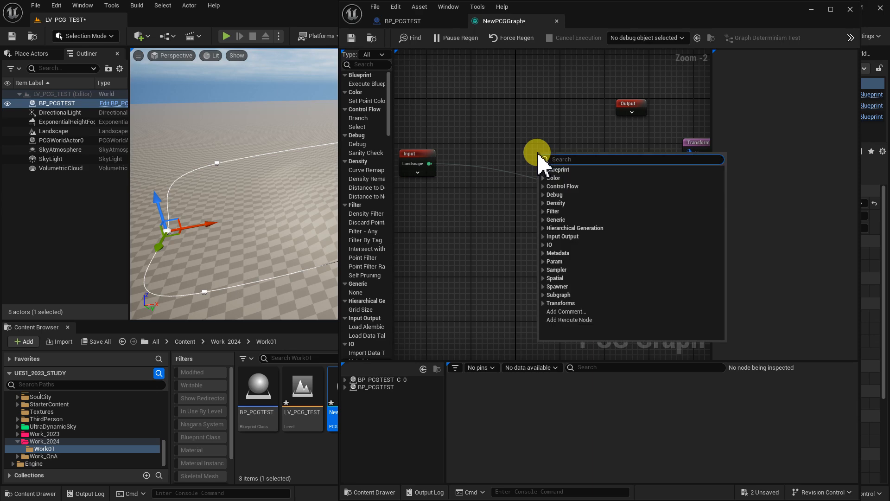
left_click_drag(427, 157, 427, 216)
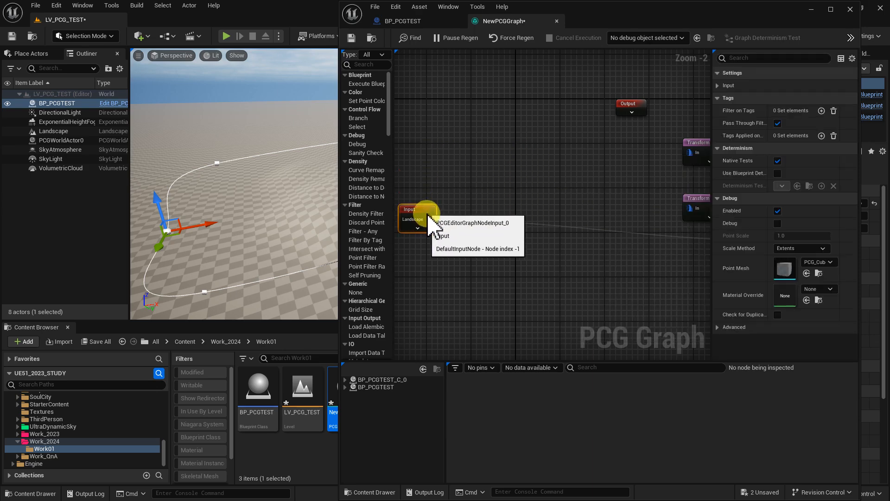
right_click(453, 167)
type("get")
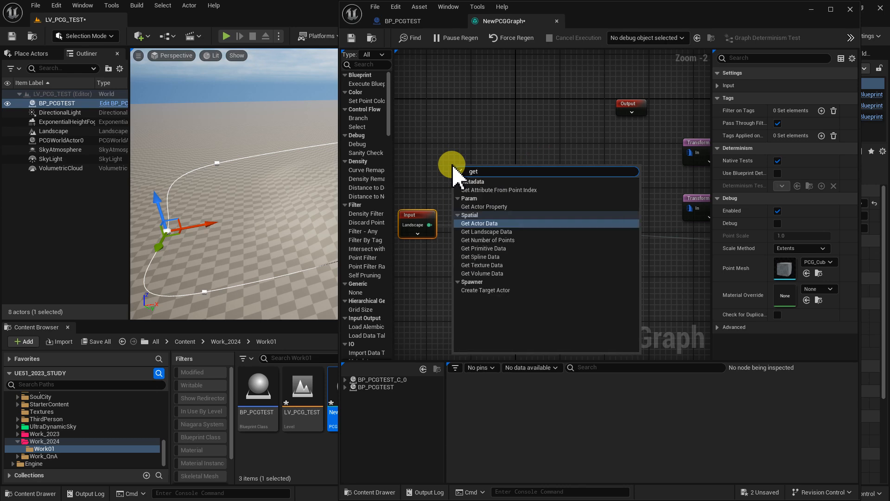
left_click(485, 258)
double_click(484, 165)
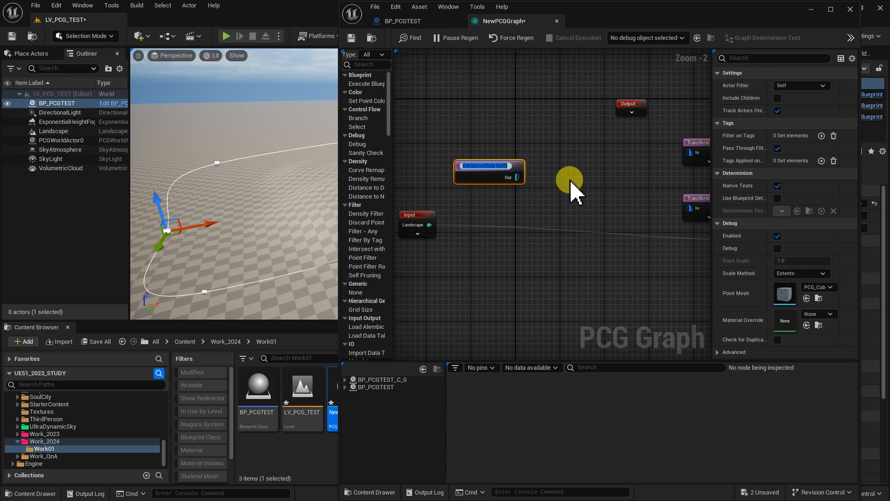
Add a Spline Sampler node fed by the Get Spline Data output and place it beside that node
left_click_drag(500, 175, 539, 156)
type("spli")
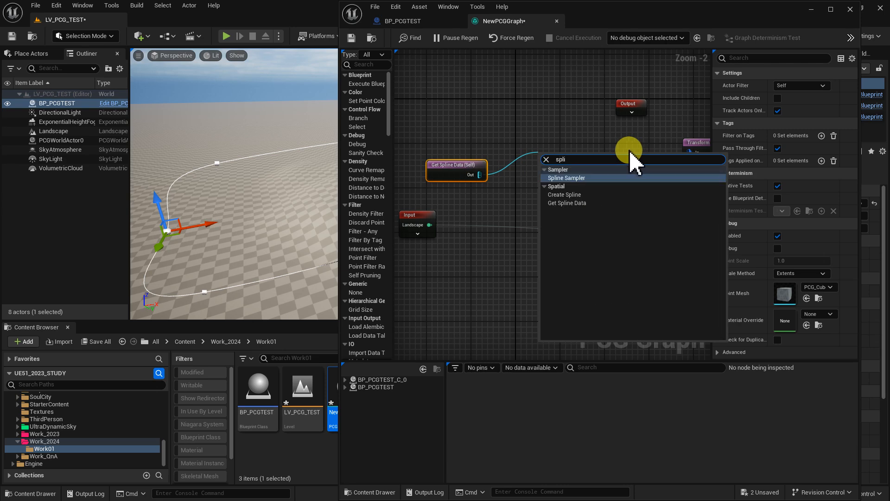
left_click(588, 178)
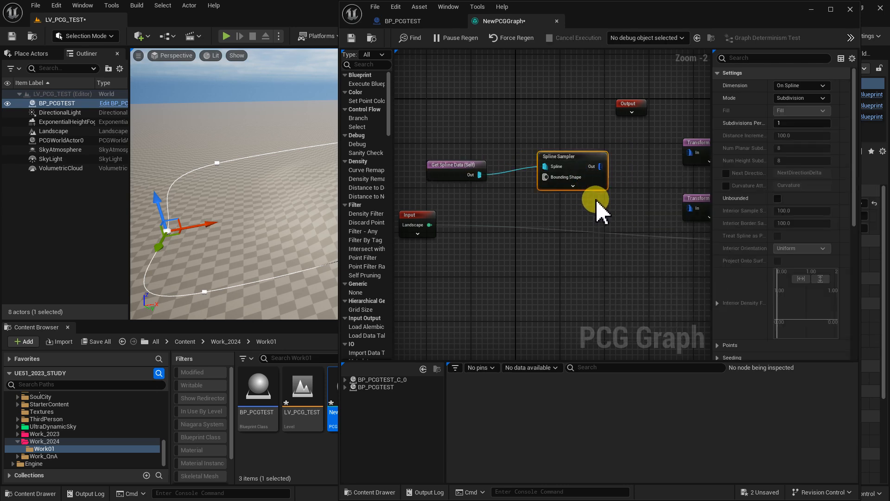
left_click_drag(567, 147, 555, 139)
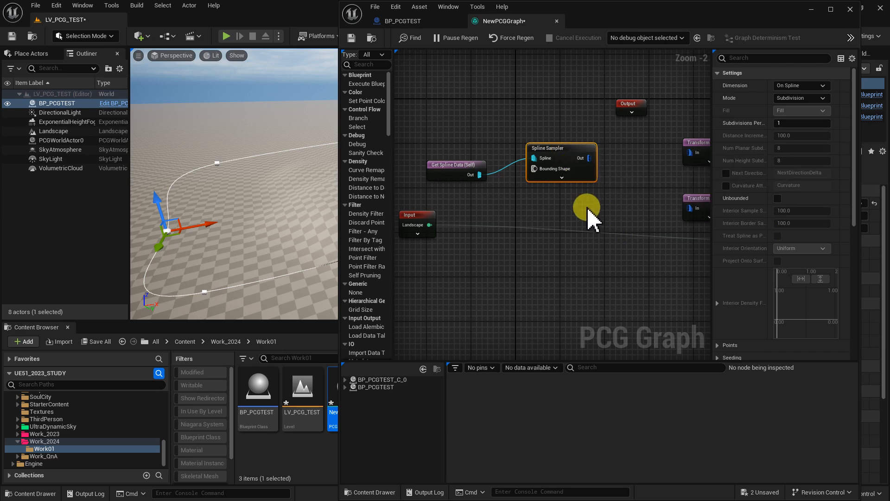
Connect the Spline Sampler output to the upper Transform Points node and align the sampler with it
right_click_drag(583, 185, 523, 199)
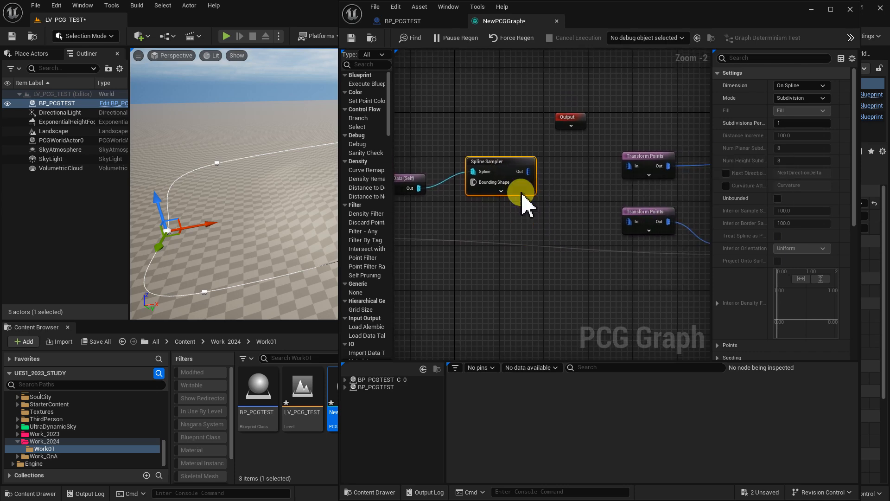
left_click_drag(527, 170, 631, 166)
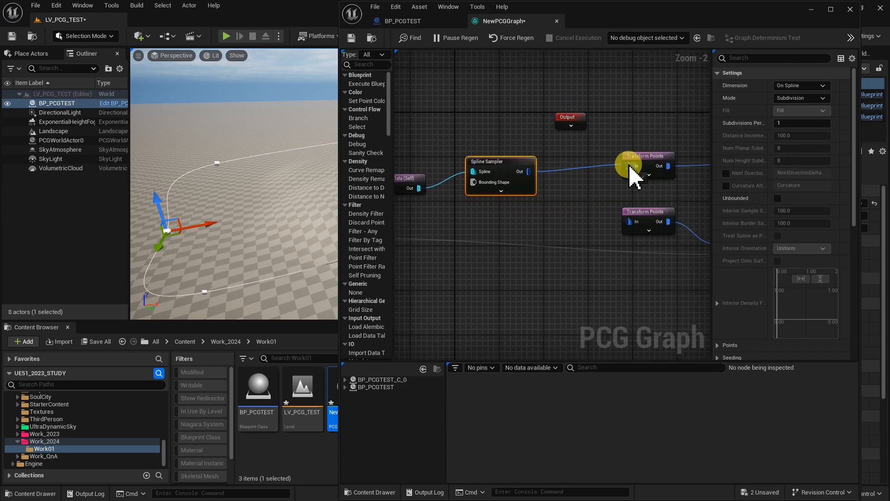
left_click_drag(516, 182, 526, 163)
Expand the Spline Sampler node to examine its override pins and collapse it again
right_click_drag(508, 209, 556, 219)
left_click(558, 203)
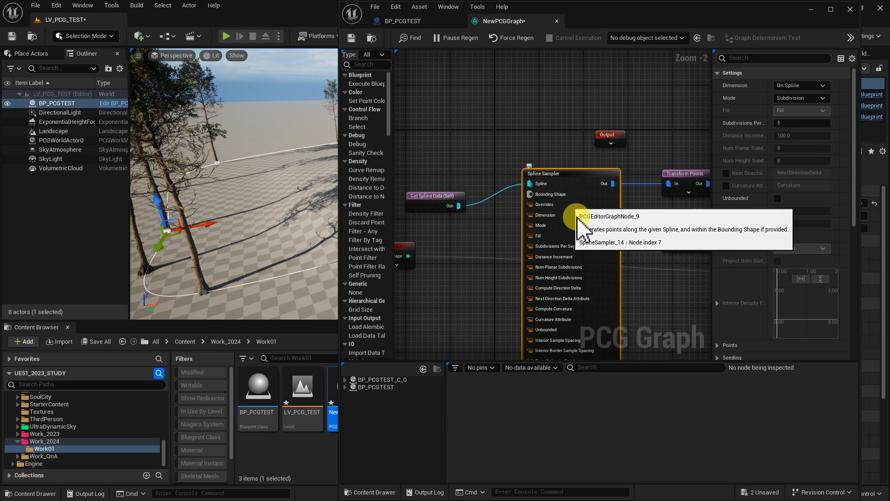
right_click_drag(634, 281, 596, 136)
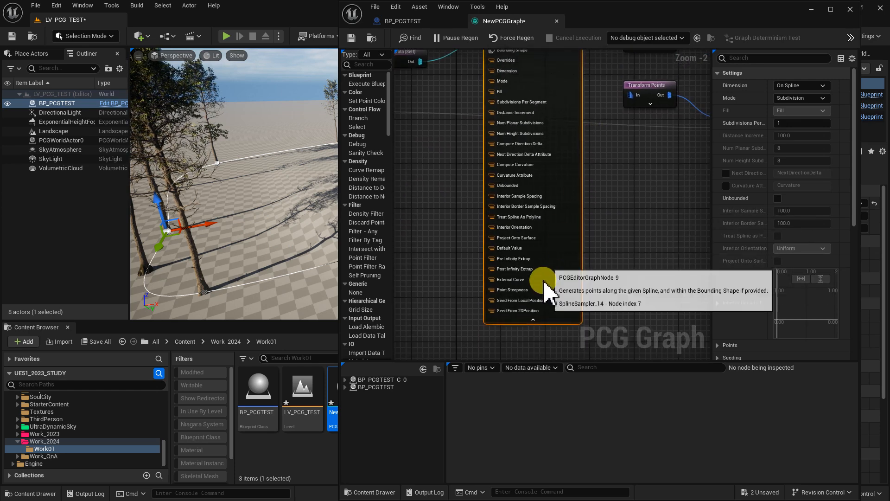
left_click(533, 319)
right_click_drag(553, 209, 553, 266)
scroll(544, 250, "down", 2)
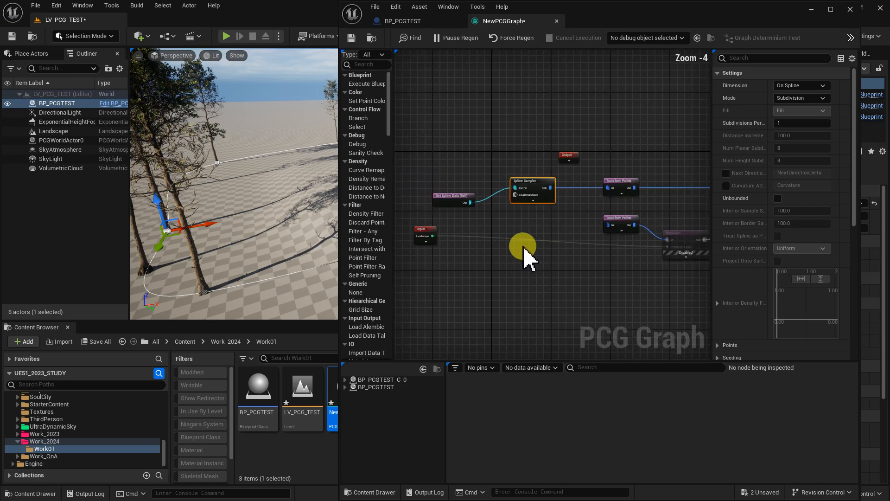
Move the Input node further below the spline nodes and shrink the graph window to uncover the level viewport
left_click_drag(426, 237, 424, 259)
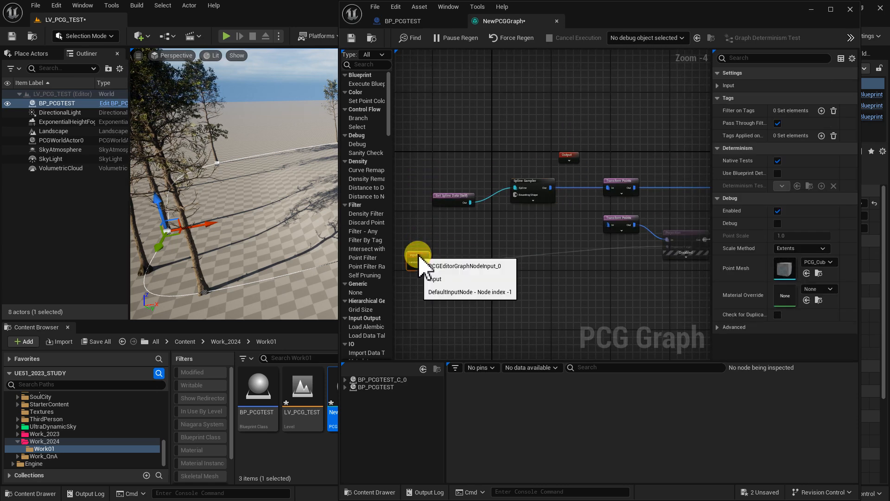
right_click_drag(536, 191, 568, 235)
left_click(568, 229)
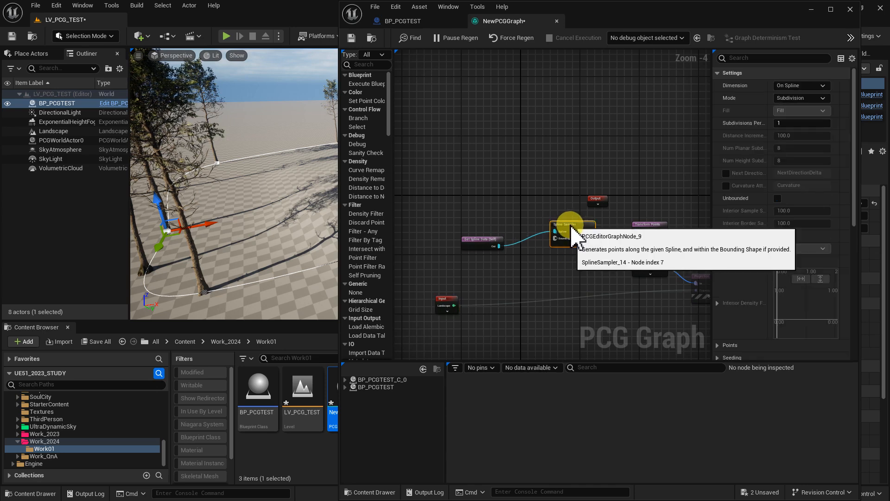
scroll(588, 225, "up", 2)
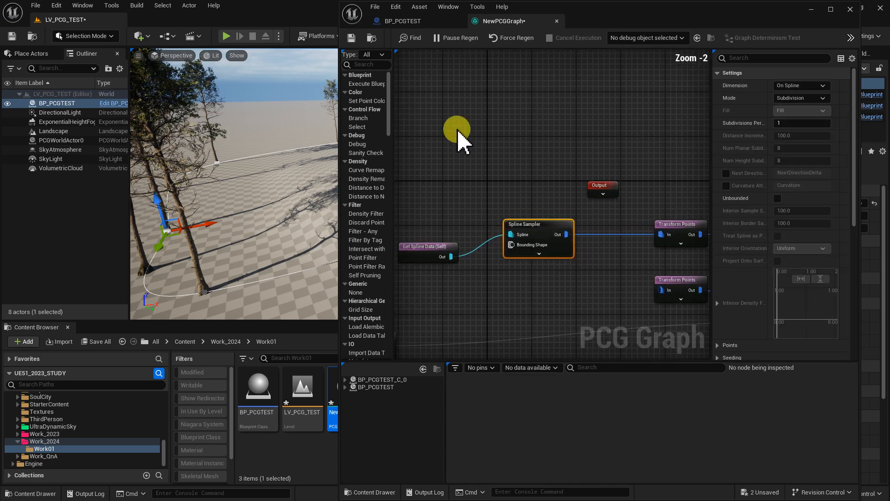
scroll(532, 225, "up", 2)
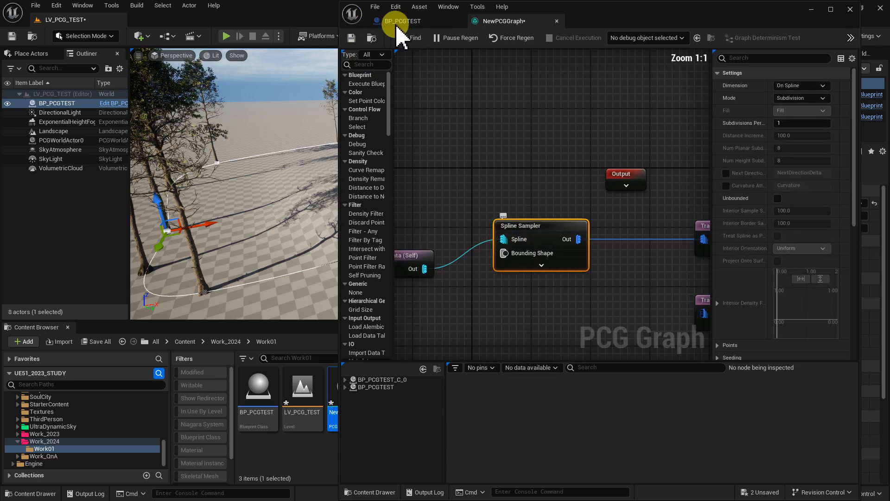
left_click_drag(353, 21, 398, 72)
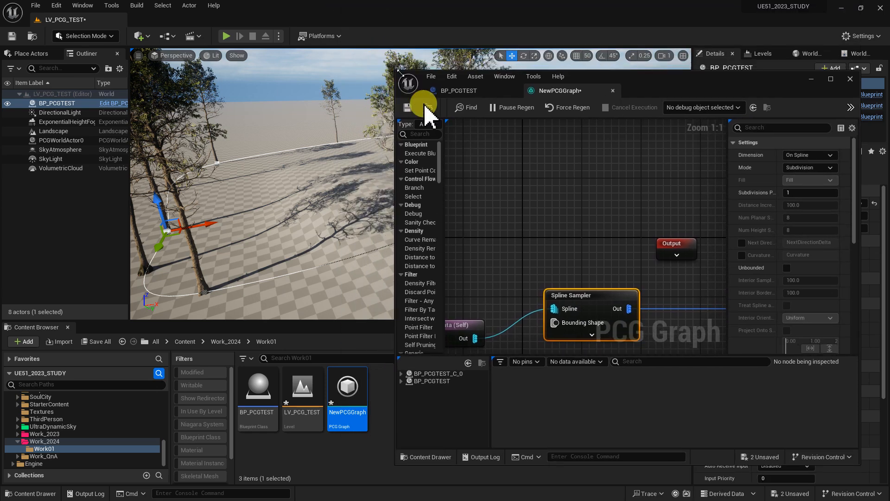
double_click(556, 289)
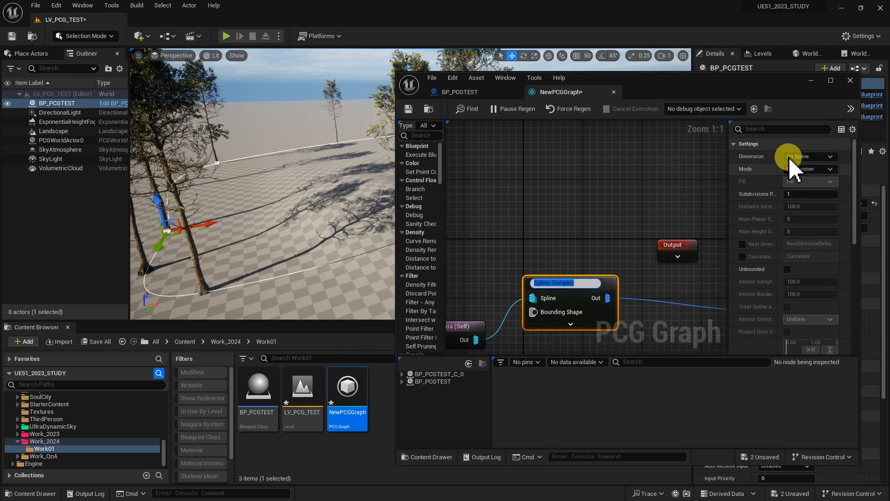
Switch the Spline Sampler's mode to Distance and set its distance increment to 500
left_click(317, 211)
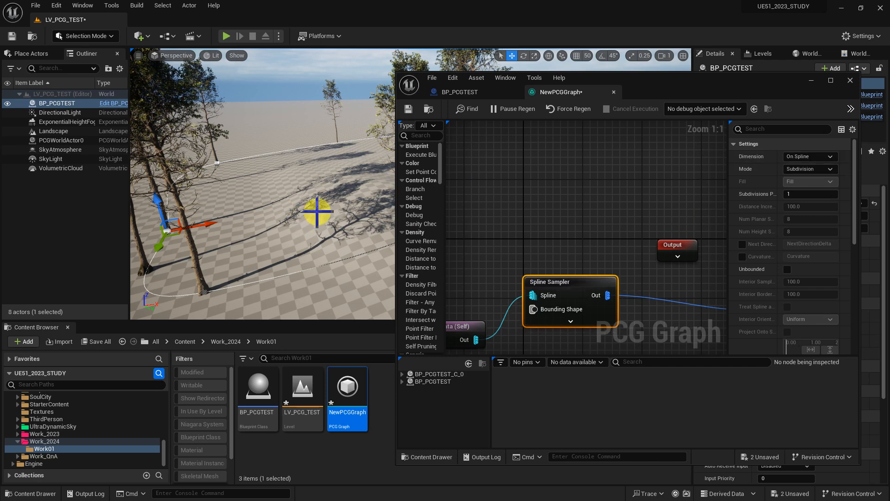
right_click_drag(320, 213, 182, 247)
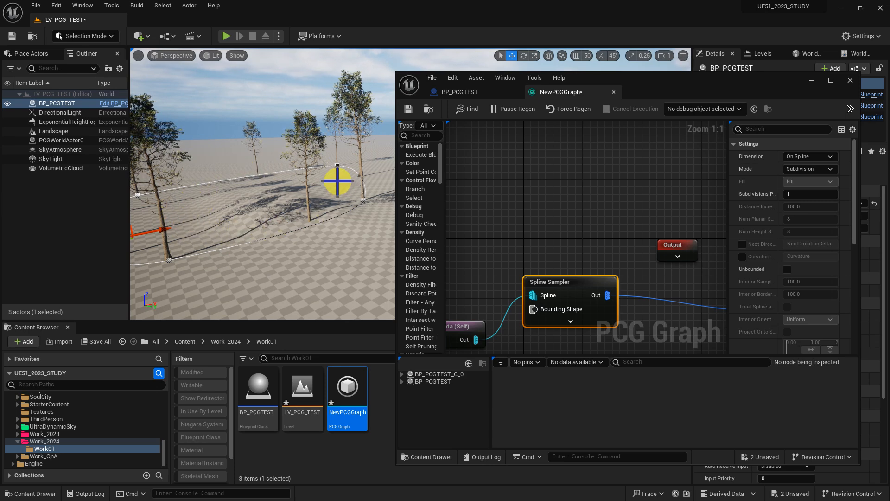
right_click_drag(317, 185, 285, 189)
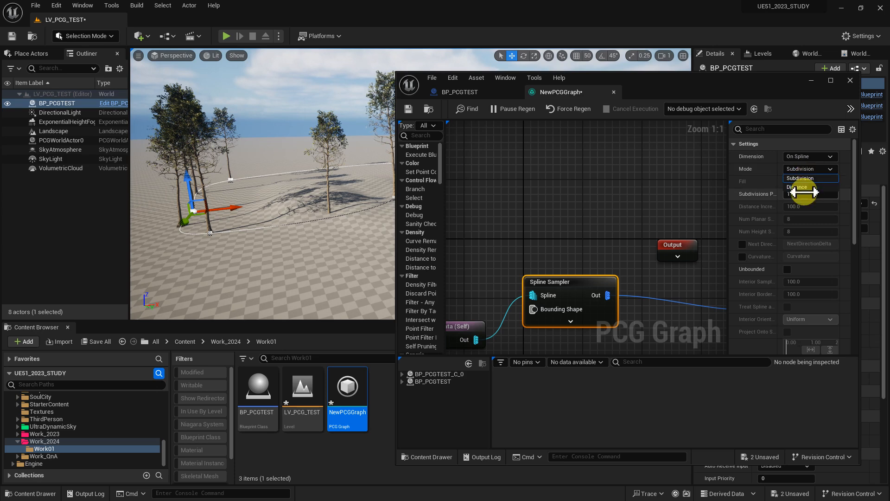
left_click(807, 187)
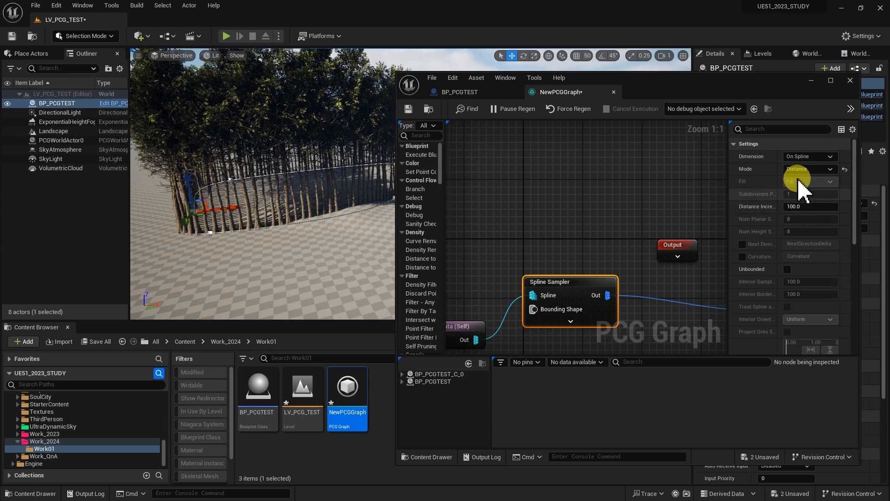
left_click(806, 203)
type("500")
key("Return")
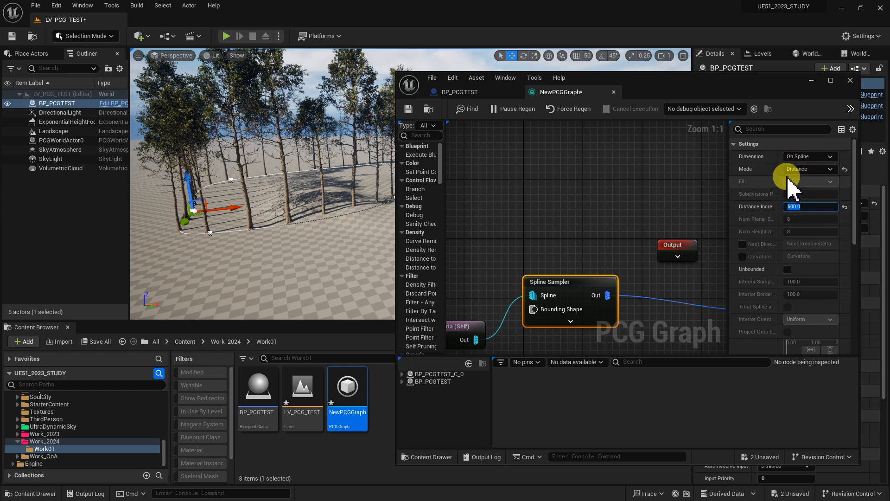
Set the Spline Sampler's dimension to On Interior and enable Unbounded
right_click_drag(335, 261, 235, 254)
left_click(806, 170)
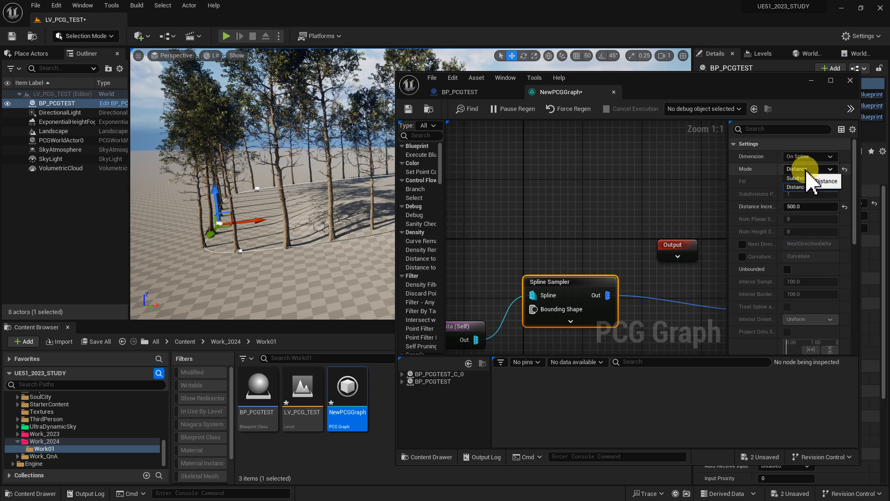
left_click(806, 157)
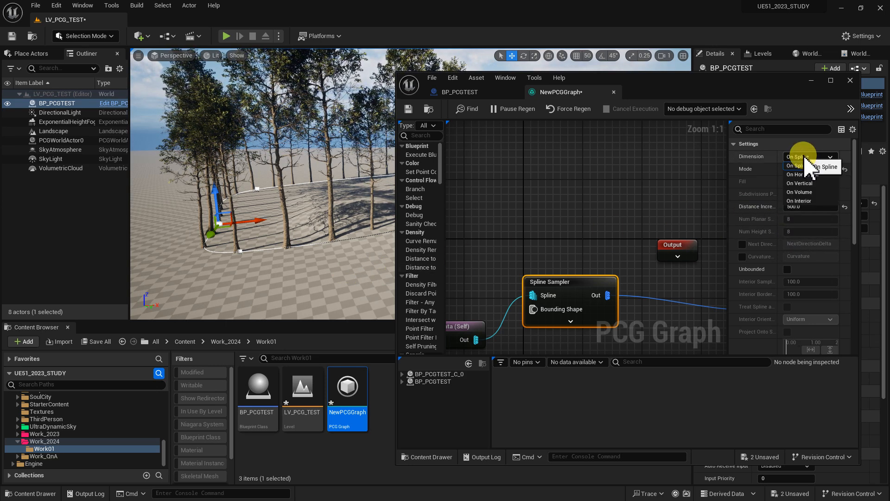
left_click(807, 201)
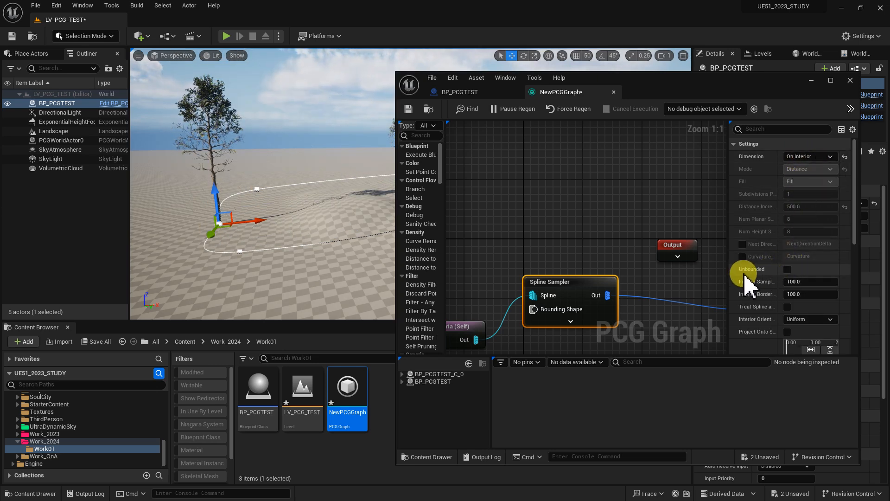
left_click(787, 270)
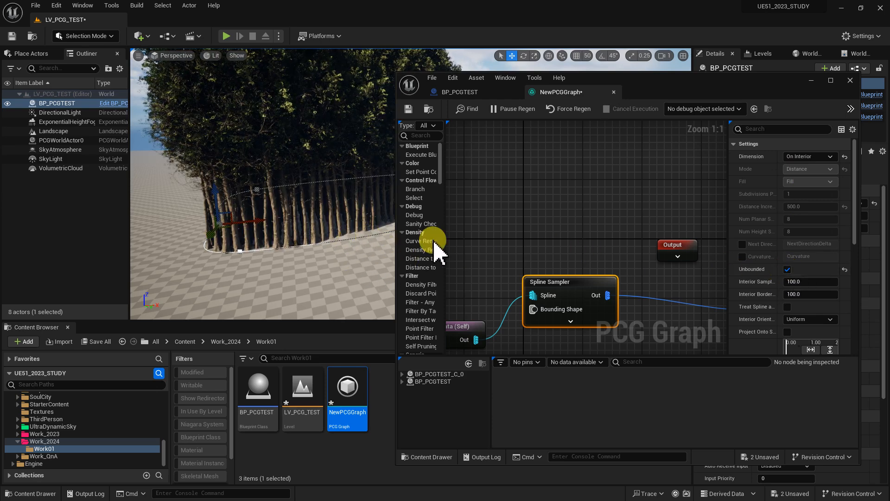
right_click_drag(603, 232, 540, 193)
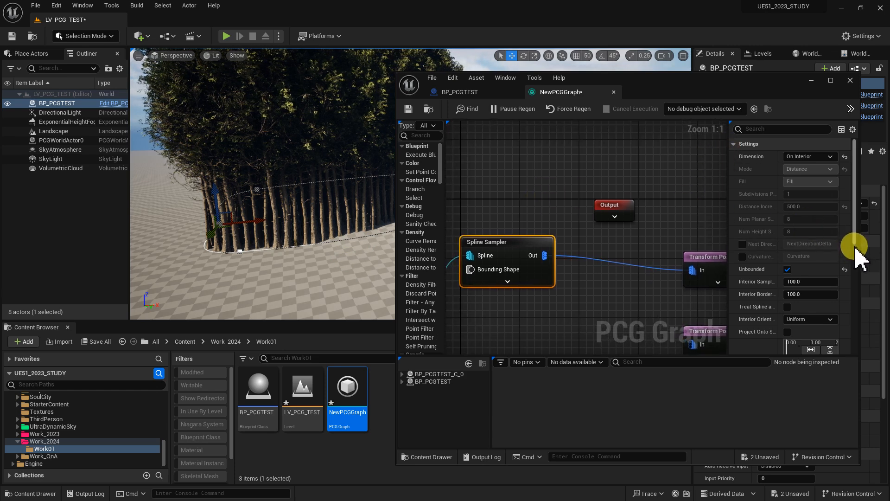
Set the upper Spline Sampler's interior sample spacing to 1000
scroll(855, 247, "down", 2)
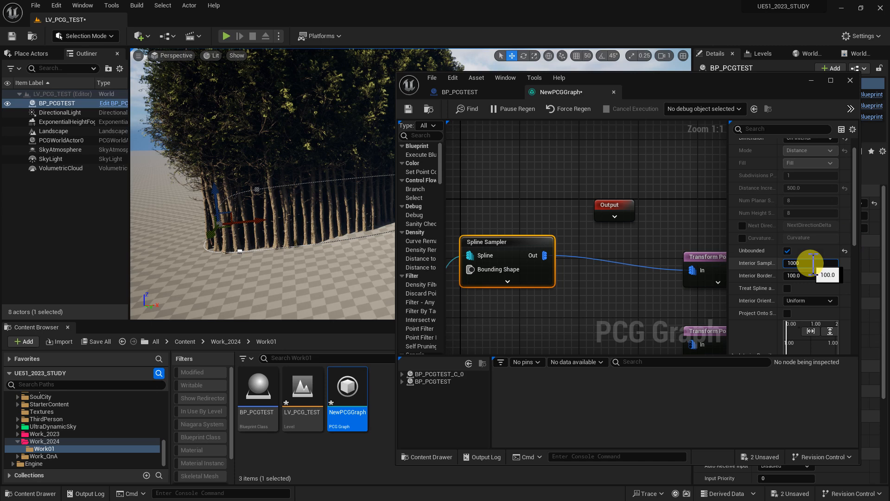
key("Return")
right_click_drag(262, 195, 324, 188)
right_click_drag(645, 255, 584, 248)
Set the upper Transform Points node's minimum offset to -300 and maximum offset to 300 in both X and Y
left_click(620, 253)
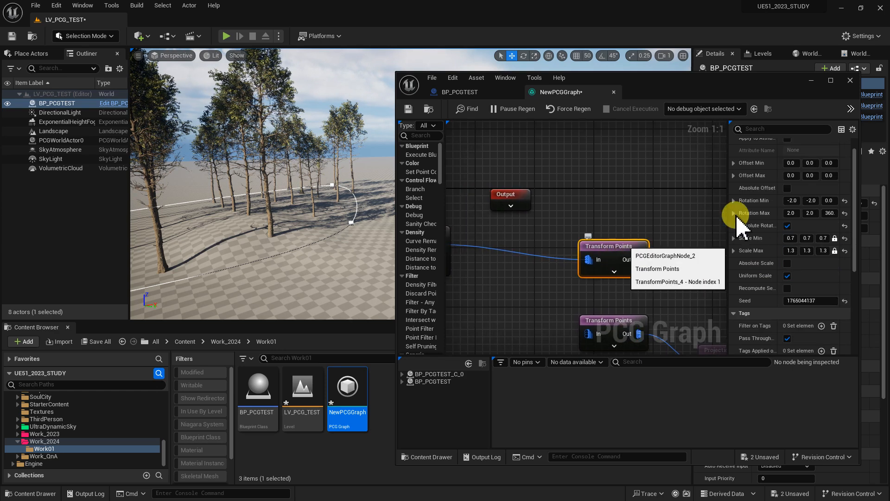
left_click_drag(713, 192, 581, 190)
left_click(710, 164)
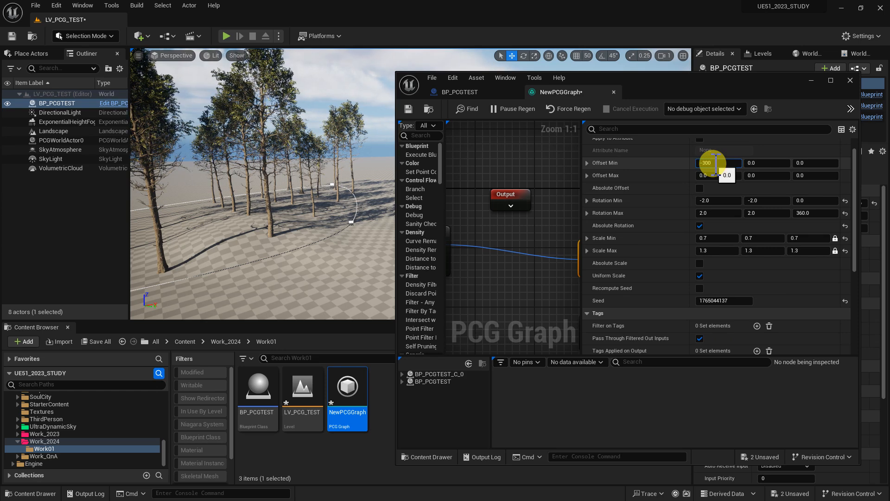
key("Tab")
type("-300")
key("Tab")
type("30")
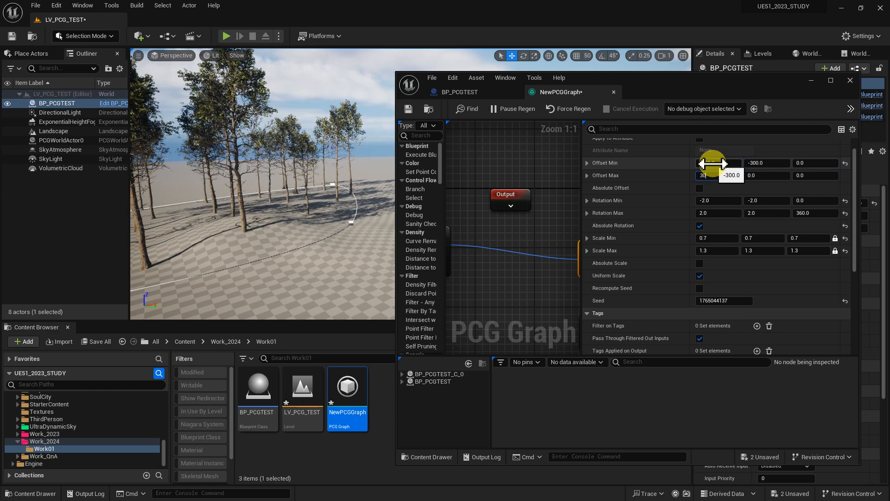
type("0")
key("Tab")
type("3")
key("Return")
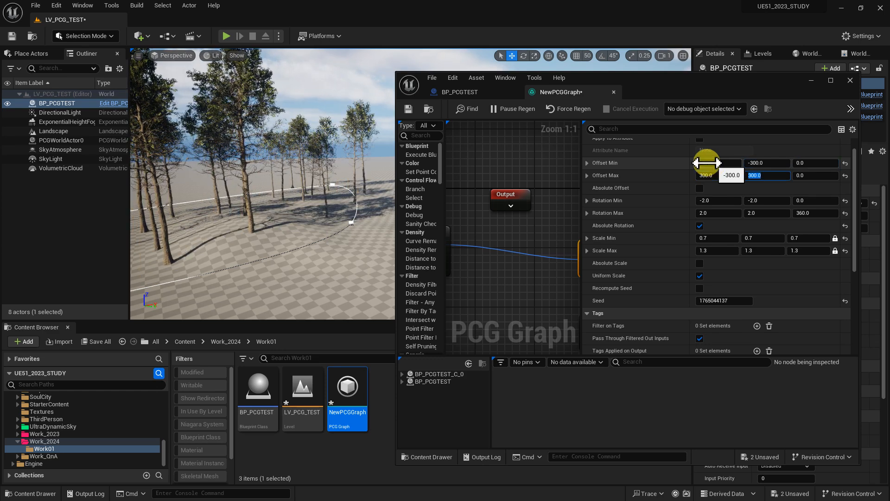
Try an interior border sample spacing of 500 on the upper Spline Sampler and reset it to its default
mouse_move(285, 215)
right_mouse_down()
mouse_move(232, 222)
mouse_move(278, 228)
mouse_move(293, 215)
right_mouse_up()
right_click_drag(507, 242, 550, 239)
left_click_drag(582, 237, 687, 237)
right_click_drag(542, 255, 737, 233)
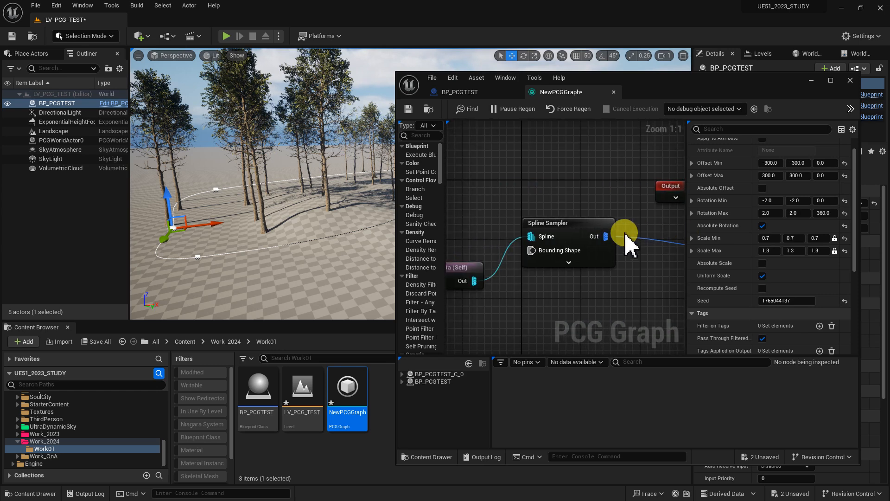
left_click(588, 232)
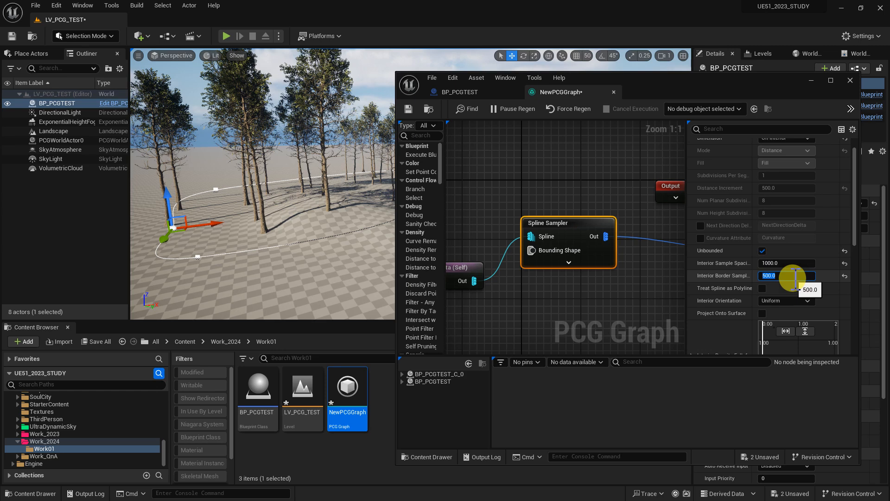
left_click(845, 275)
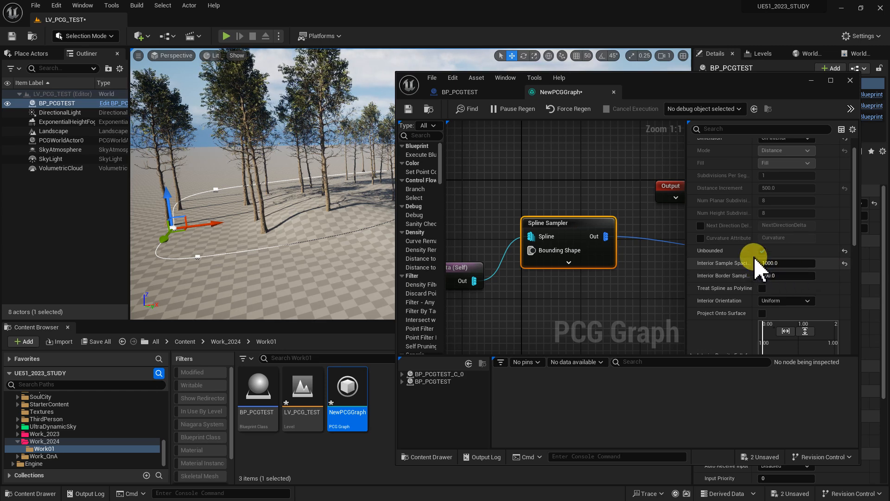
Widen the property-name column and the graph window, and shift the window to keep the trees in view
left_click_drag(753, 252, 784, 251)
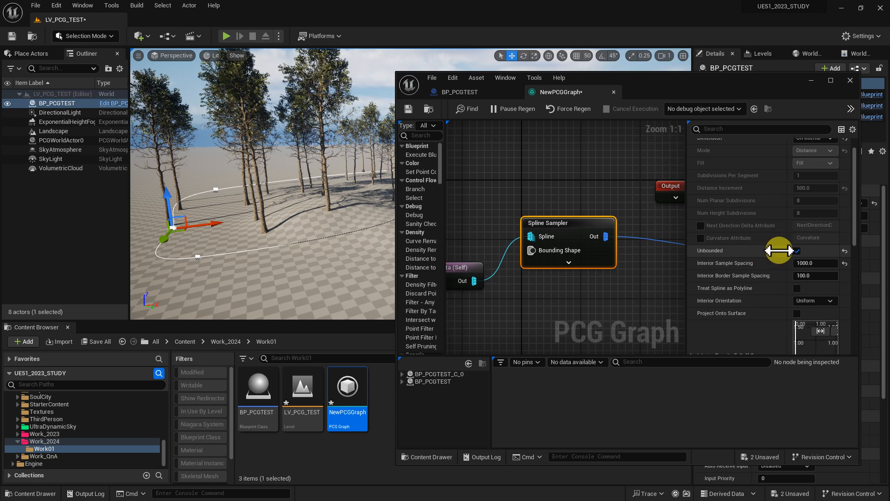
left_click_drag(396, 448, 289, 444)
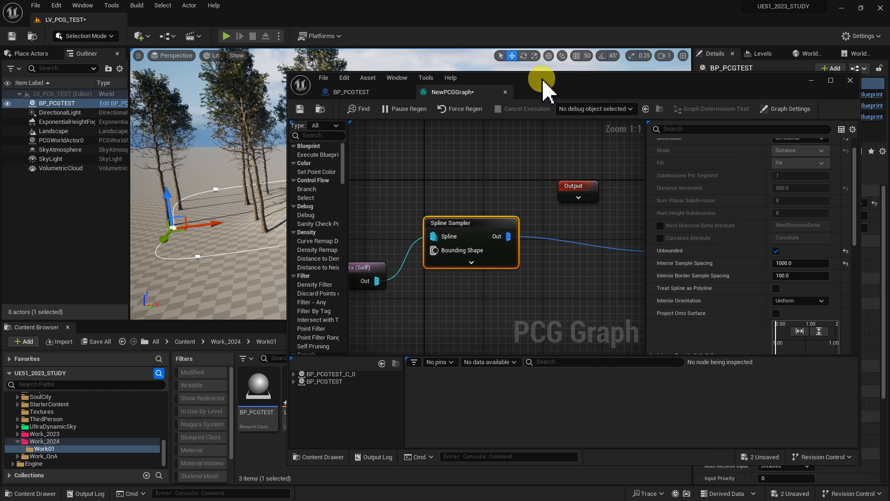
left_click_drag(537, 83, 587, 81)
Add a second Spline Sampler fed by Get Spline Data and connect its output to the lower Transform Points node
scroll(550, 216, "down", 4)
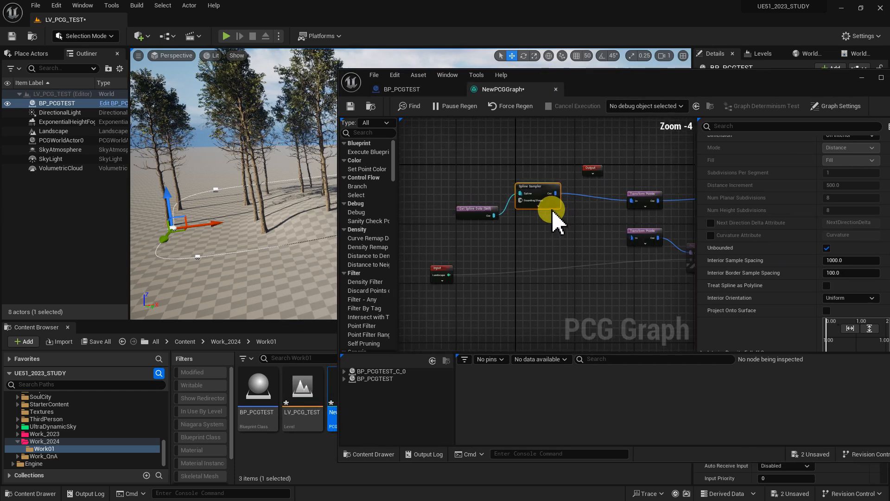
right_click_drag(567, 240, 512, 237)
scroll(448, 213, "up", 1)
left_click_drag(438, 208, 485, 233)
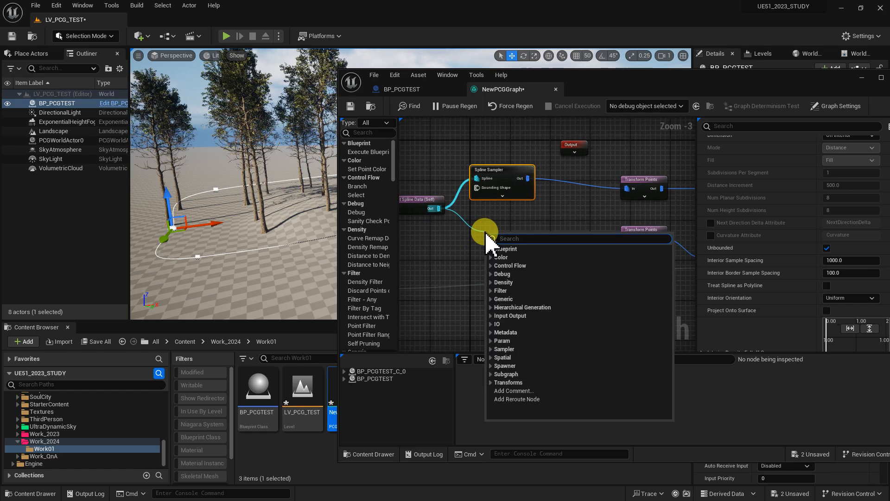
type("splin")
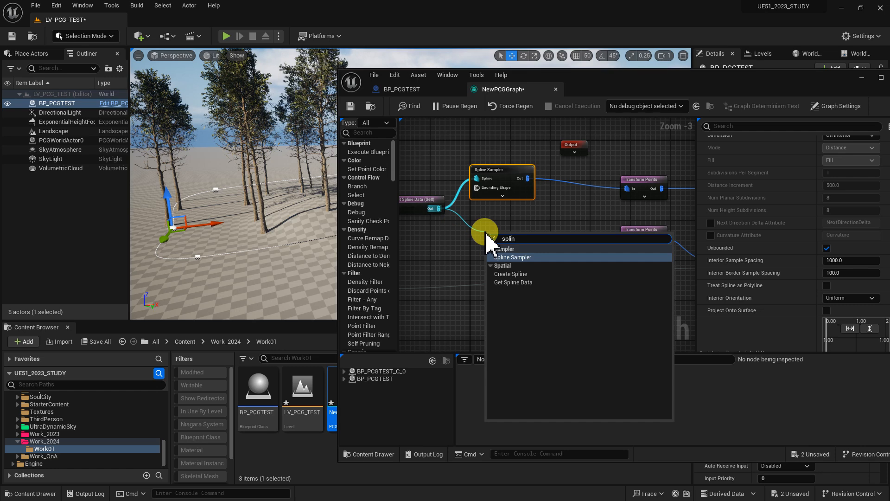
key("Return")
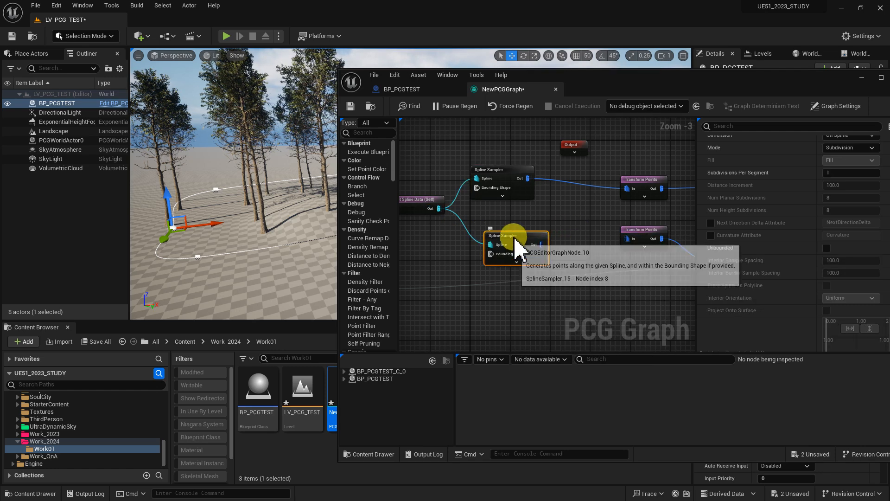
left_click_drag(511, 237, 627, 238)
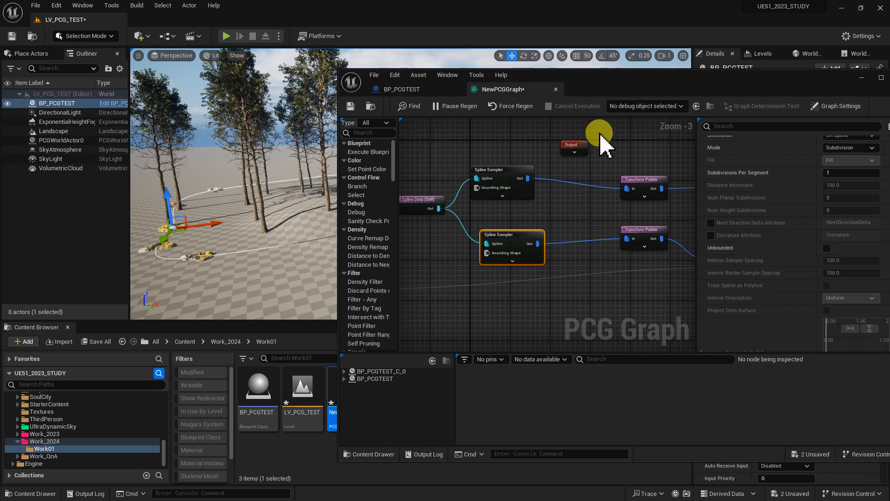
Move the graph window off the viewport and examine the rocks placed along the spline
left_click_drag(615, 80, 688, 158)
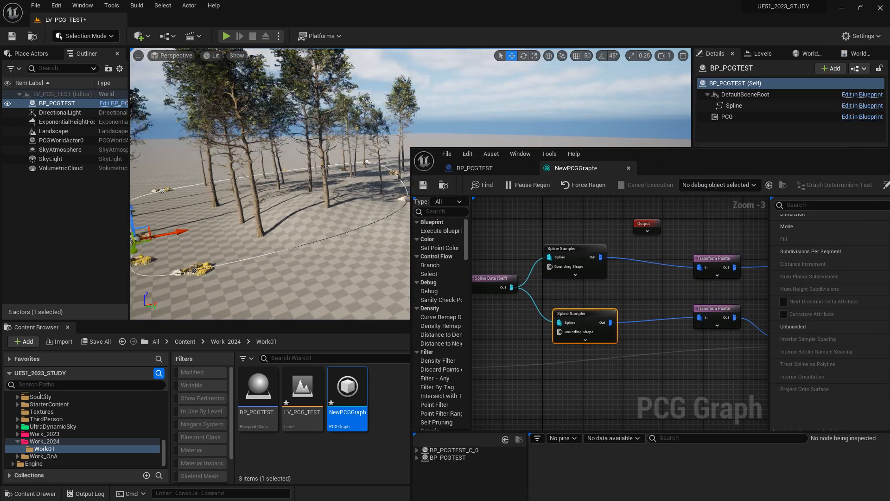
mouse_move(252, 191)
right_mouse_down()
mouse_move(252, 236)
mouse_move(253, 199)
right_mouse_up()
mouse_move(219, 175)
right_mouse_down()
mouse_move(218, 195)
mouse_move(218, 175)
right_mouse_up()
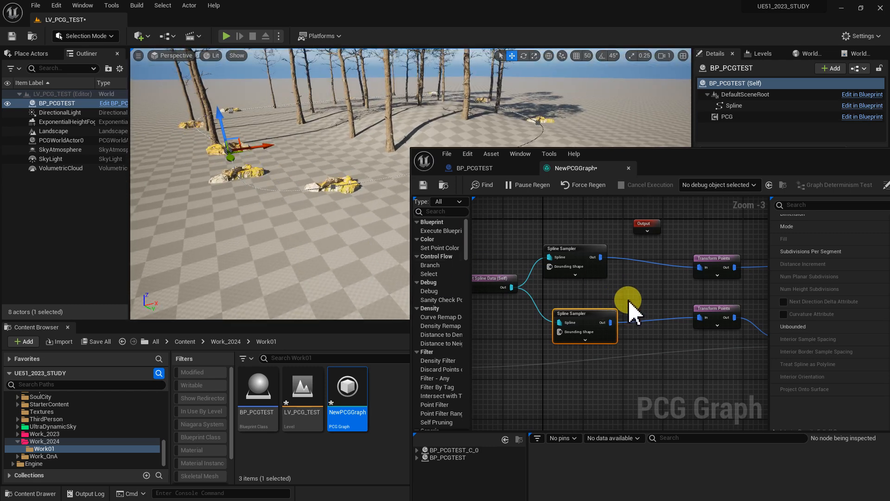
Keep the second Spline Sampler's dimension On Spline, switch its mode to Distance and set its distance increment to 500
left_click_drag(763, 160, 643, 139)
left_click(799, 212)
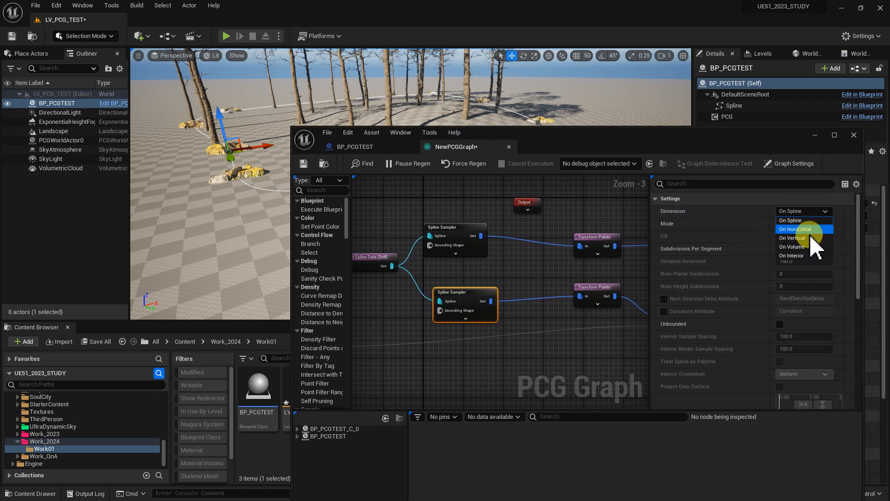
left_click(717, 219)
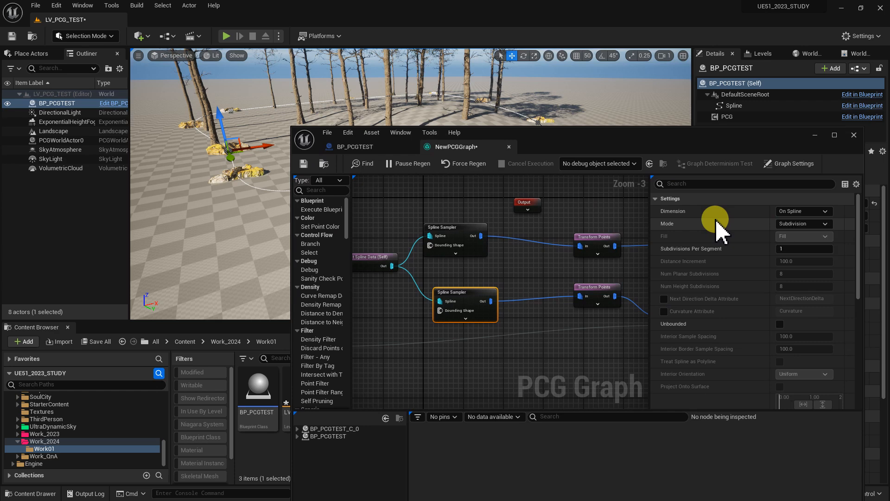
left_click(800, 224)
left_click(797, 243)
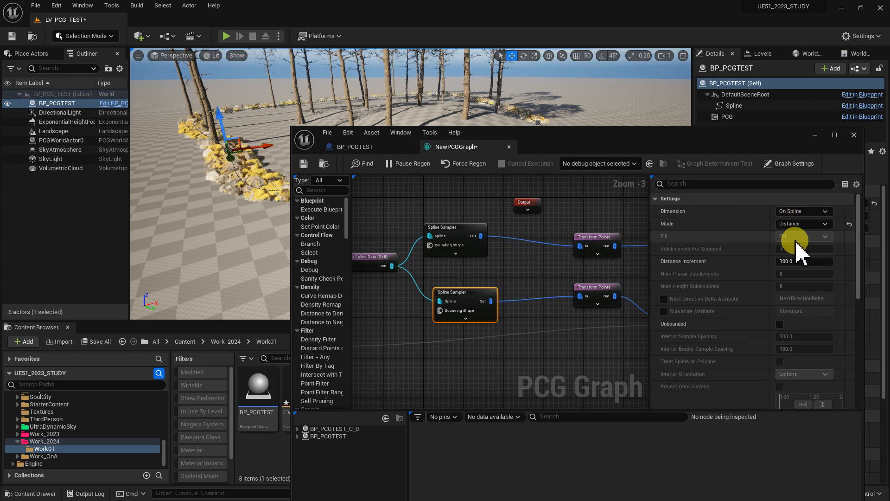
left_click_drag(294, 130, 351, 172)
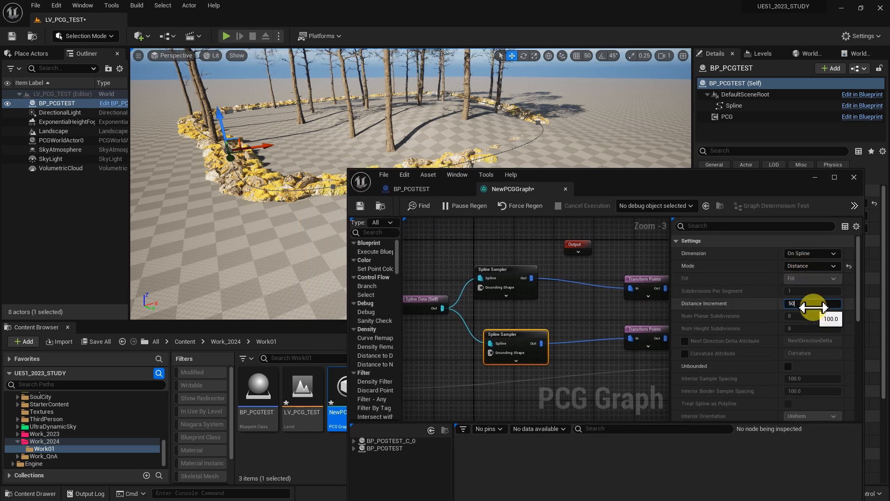
key("Return")
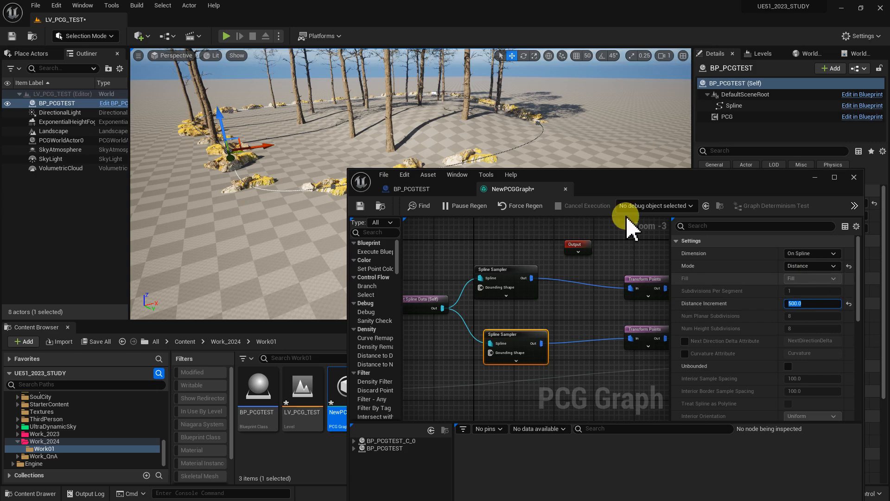
Select the BP_PCGTEST actor and raise it above the landscape to a Z location of about 306
right_click_drag(453, 132, 487, 151)
key("s")
right_click_drag(427, 102, 331, 102)
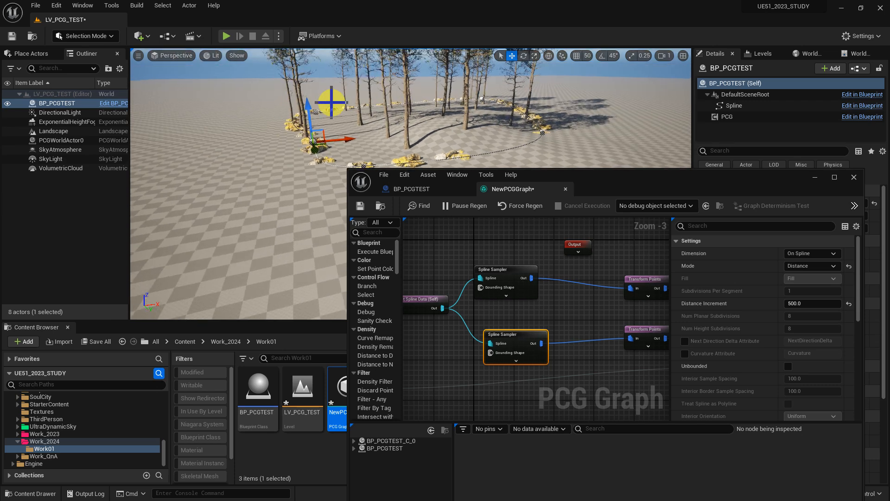
left_click(75, 112)
left_click(70, 103)
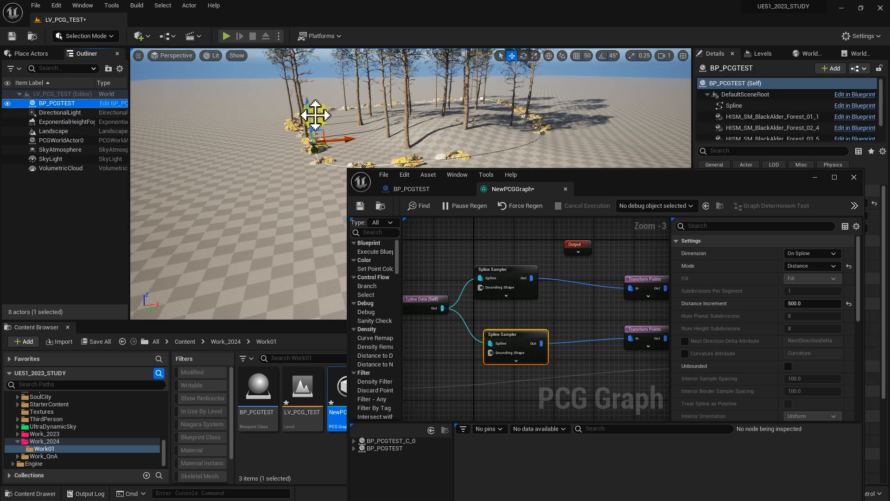
left_click_drag(307, 113, 307, 95)
right_click_drag(307, 95, 329, 92)
Enable the disabled Projection node in the lower rock branch and check the rocks in the viewport
left_click_drag(567, 188, 483, 179)
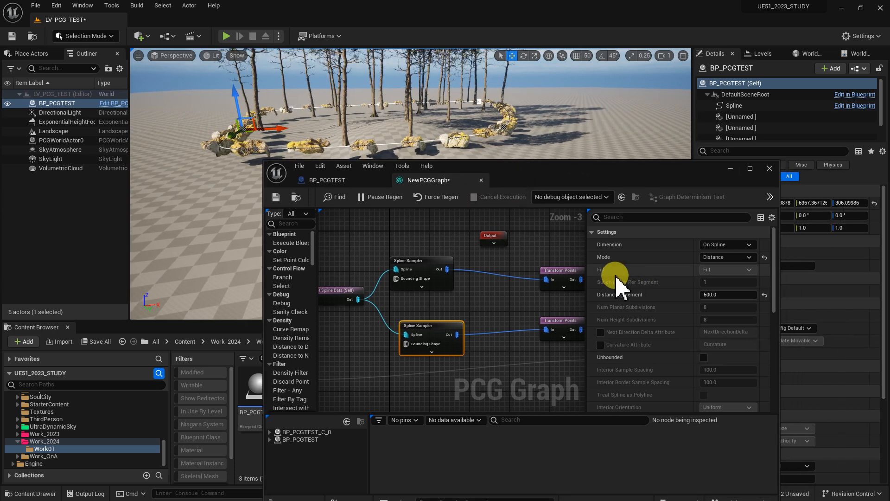
left_click_drag(588, 274, 730, 272)
right_click_drag(671, 303, 541, 312)
left_click(599, 367)
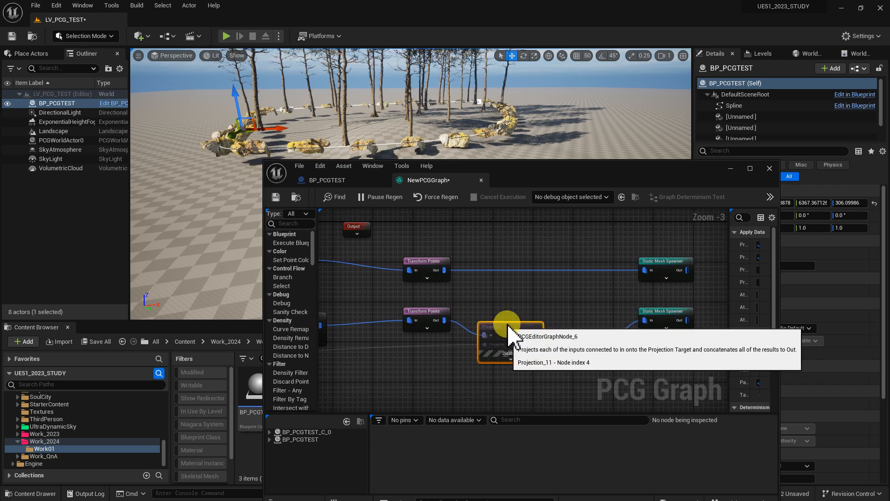
key("e")
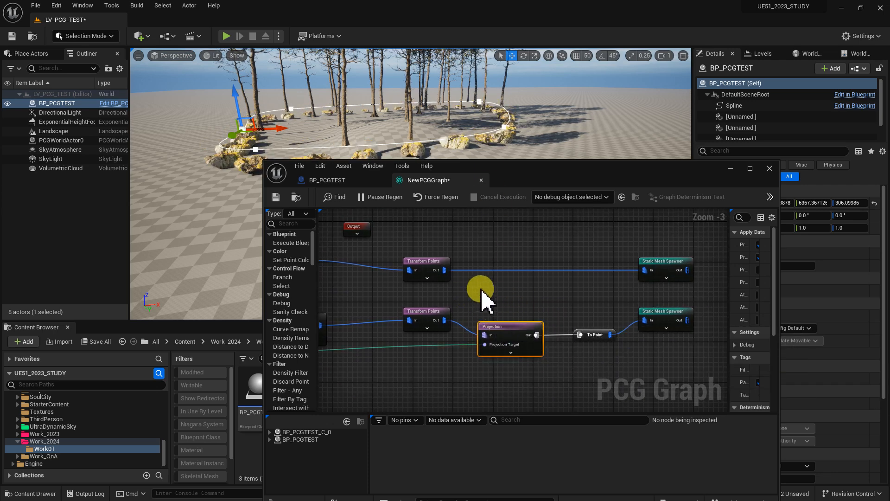
right_click_drag(393, 104, 441, 121)
Insert a Projection node between the upper Transform Points and Static Mesh Spawner nodes, removing their direct link
left_click_drag(446, 269, 492, 282)
type("proj")
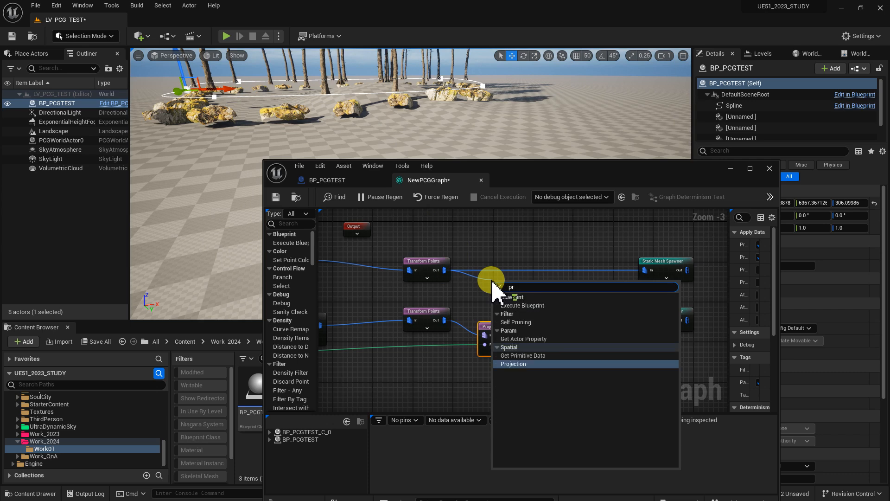
key("Return")
left_click_drag(550, 292, 646, 270)
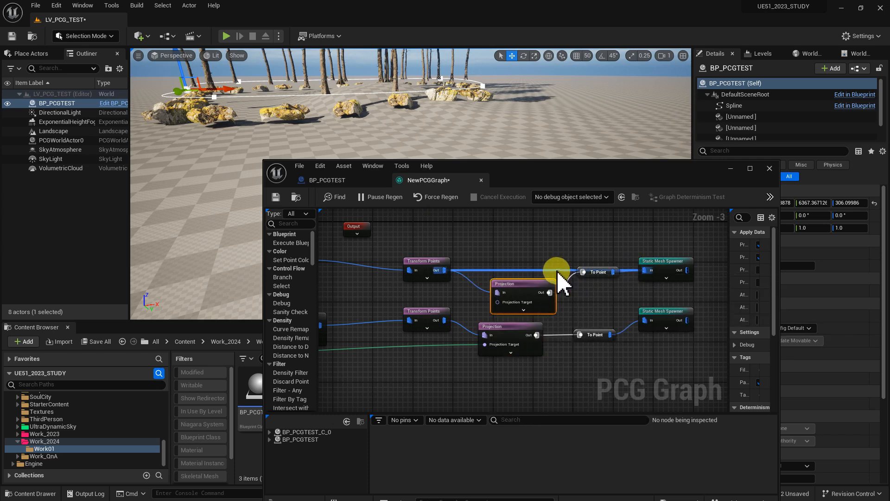
left_click(558, 272, "alt")
left_click_drag(526, 282, 522, 269)
Lower the BP_PCGTEST actor slightly to a Z location of about 301
right_click_drag(226, 74, 226, 97)
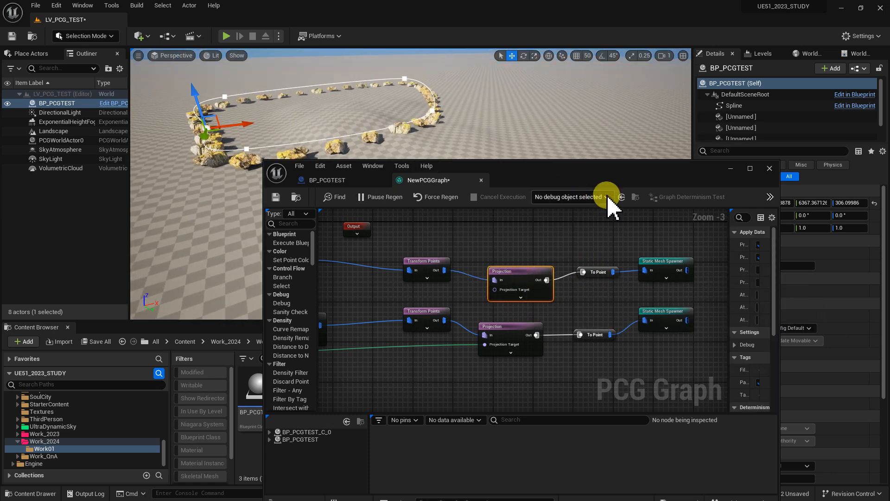
mouse_move(195, 99)
left_mouse_down()
mouse_move(199, 107)
mouse_move(199, 86)
mouse_move(195, 99)
left_mouse_up()
Maximize the graph window and connect the Input node's Landscape output to the upper Projection node's Projection Target
left_click(520, 264)
right_click_drag(520, 267, 626, 291)
scroll(481, 278, "down", 2)
right_click_drag(465, 282, 533, 298)
scroll(533, 299, "up", 3)
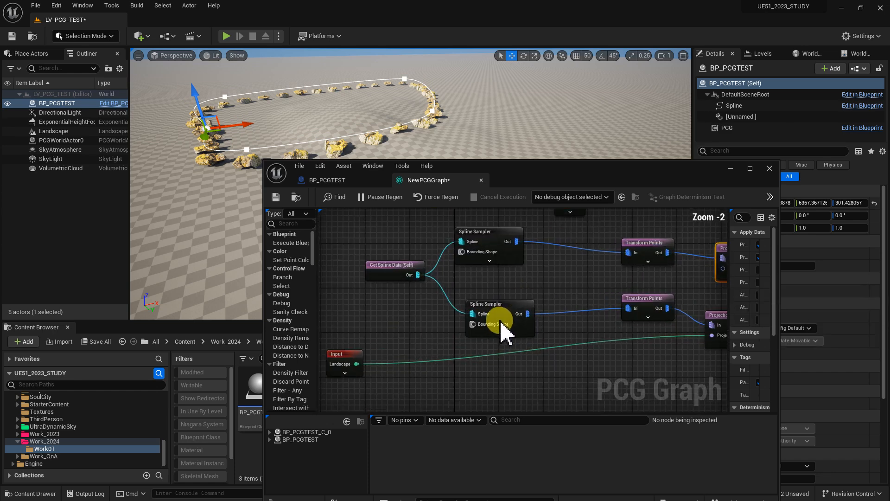
double_click(578, 184)
scroll(569, 276, "up", 3)
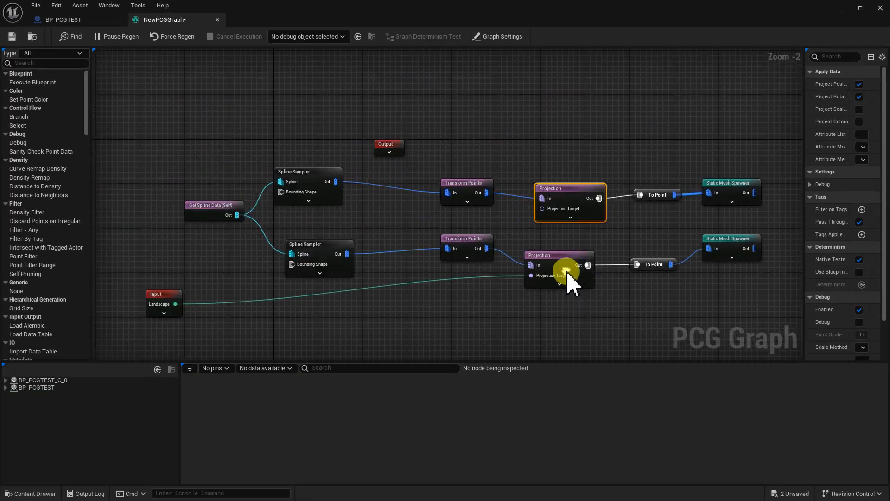
right_click_drag(523, 271, 639, 259)
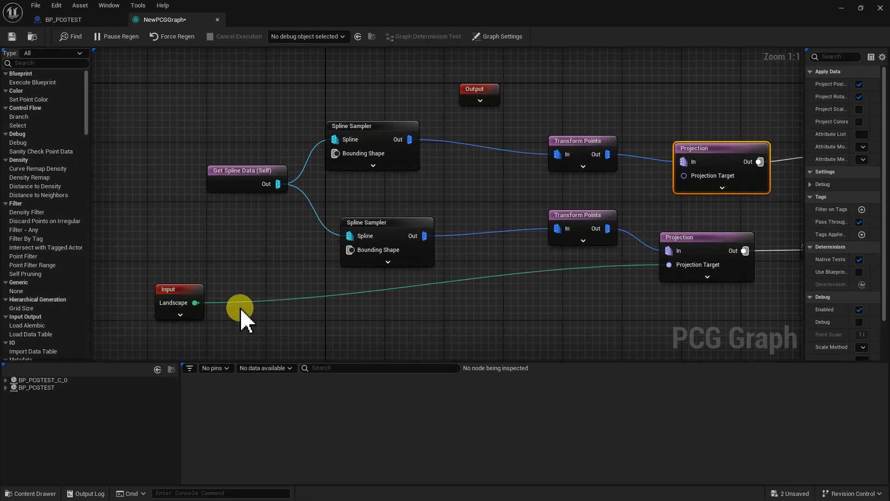
left_click_drag(195, 302, 685, 175)
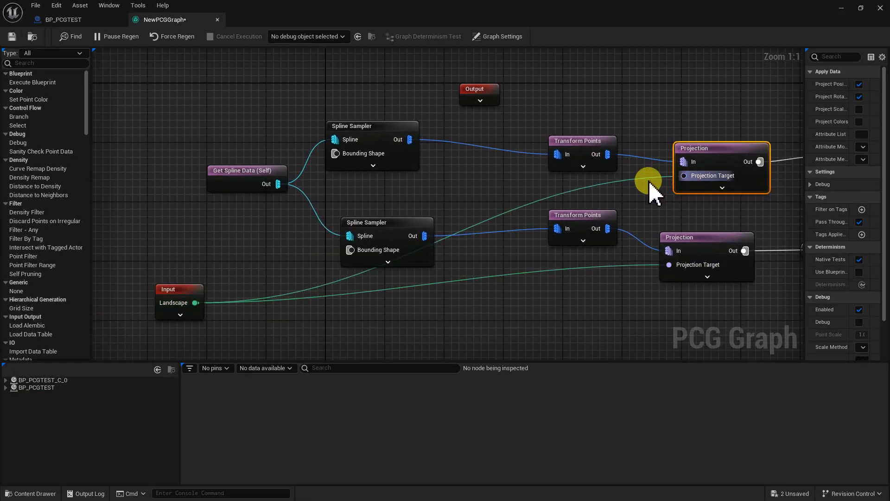
Restore the graph window to its smaller size and examine the projected trees and rocks in the viewport
left_click_drag(566, 10, 632, 149)
right_click_drag(356, 182, 372, 156)
right_click_drag(755, 248, 481, 240)
right_click_drag(489, 272, 534, 241)
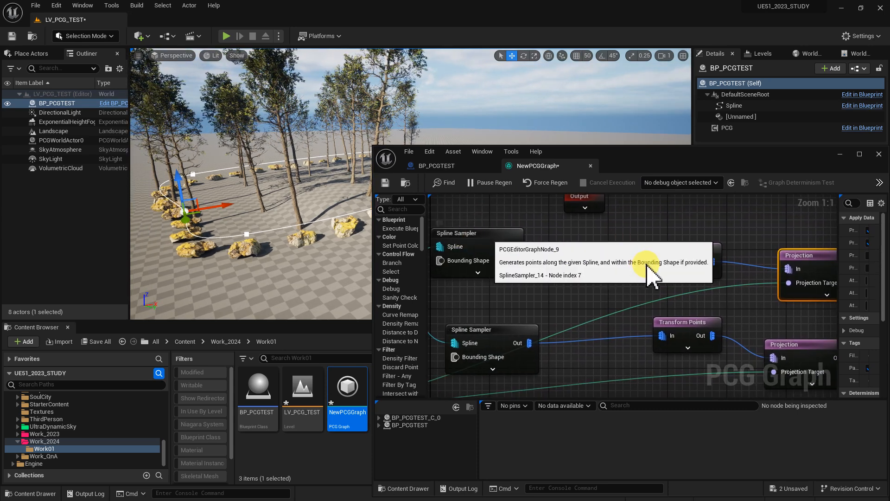
Maximize the graph window, widen the node settings area and turn off Project Rotations for the upper Projection node
right_click_drag(660, 254, 411, 254)
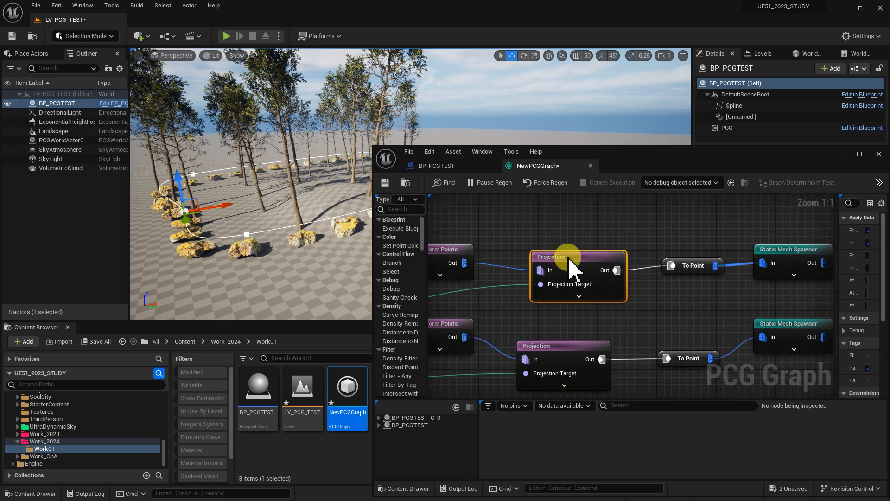
right_click_drag(550, 224, 569, 227)
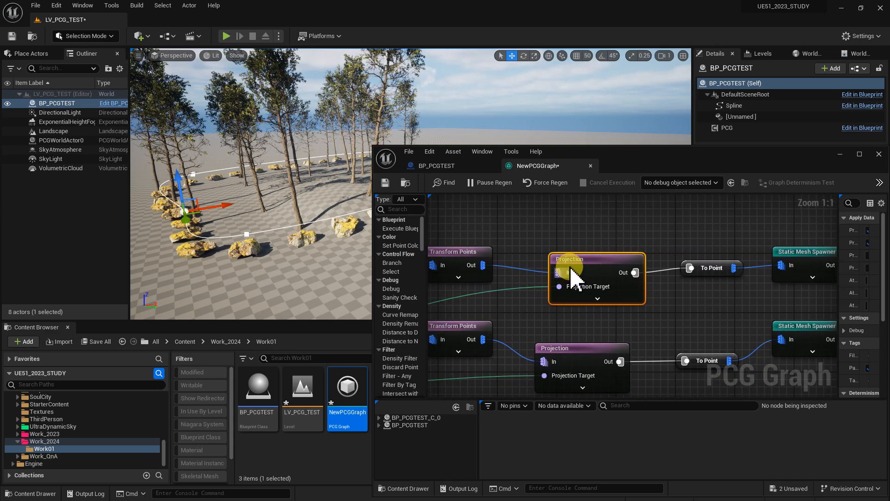
key("e")
key("e")
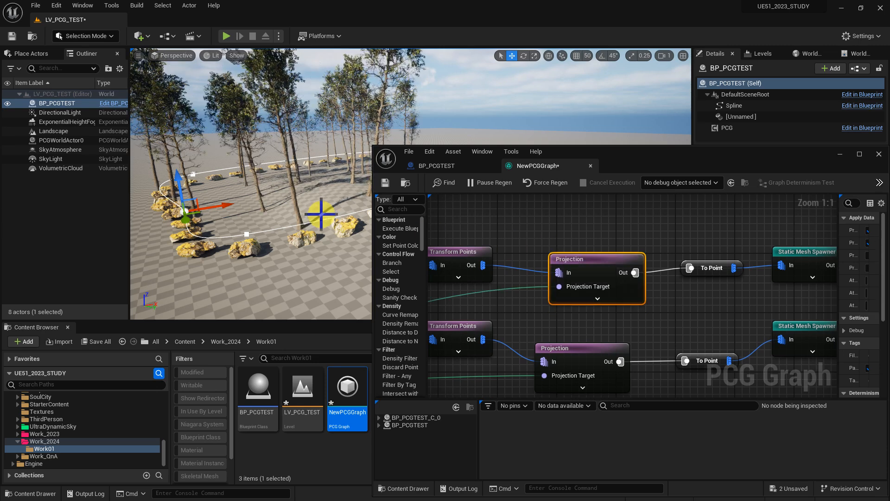
double_click(642, 160)
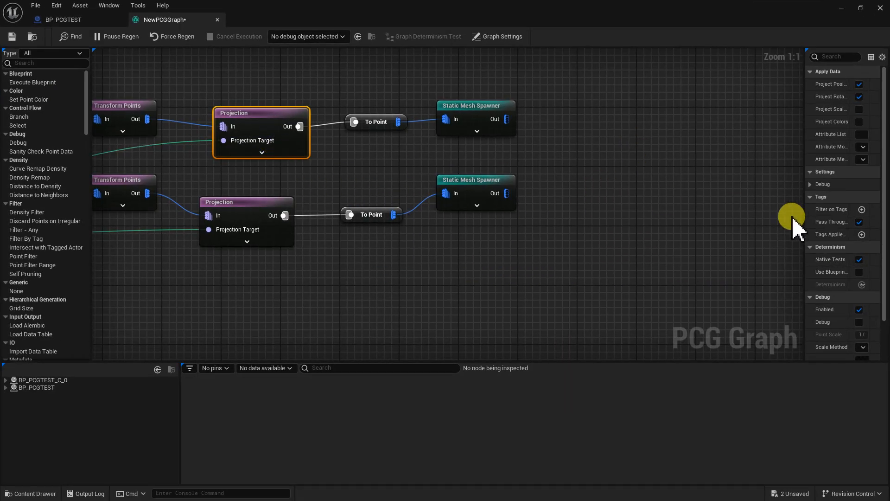
left_click_drag(799, 218, 596, 219)
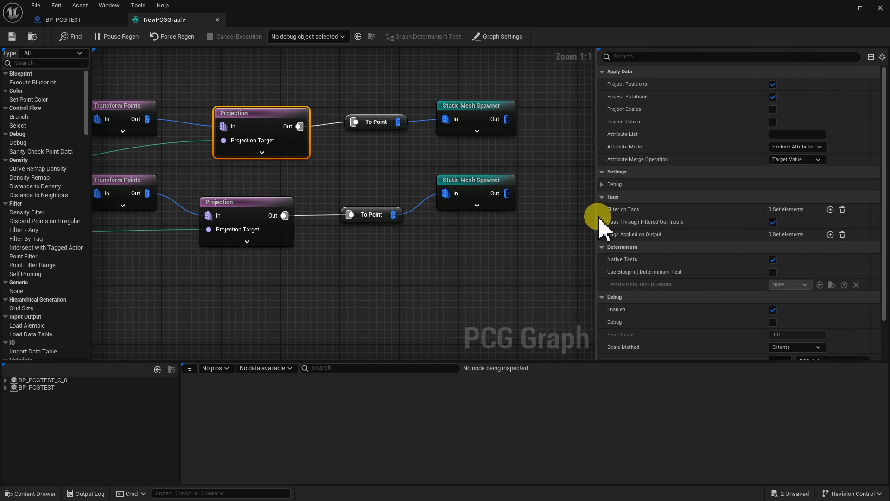
right_click_drag(402, 203, 417, 208)
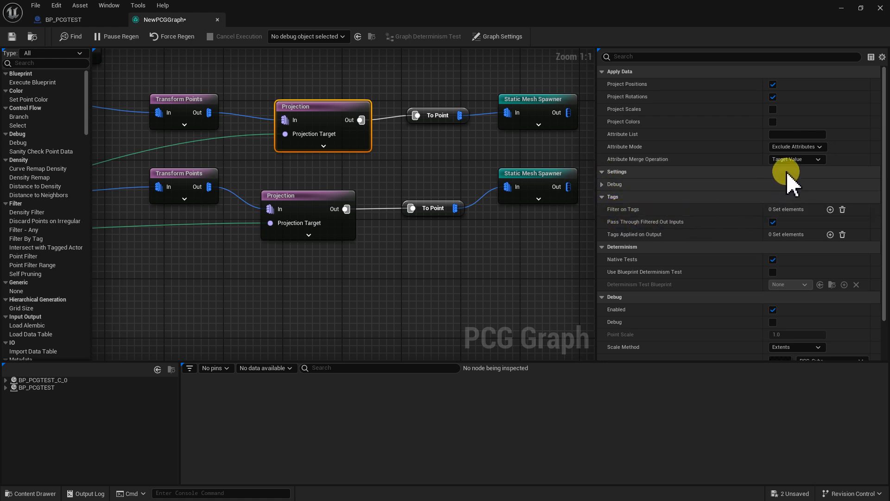
left_click(800, 160)
left_click(801, 159)
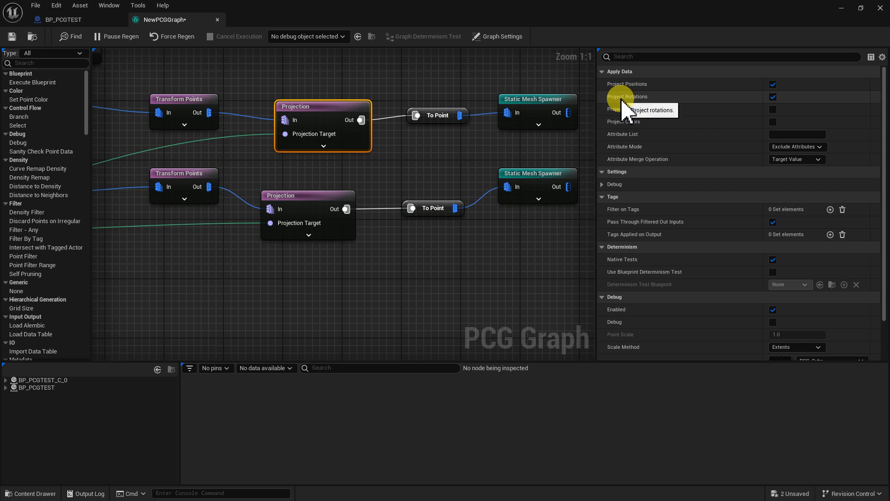
left_click(773, 97)
Restore the graph window to its smaller size, move it aside and examine the tree orientations in the viewport
left_click_drag(576, 14, 589, 88)
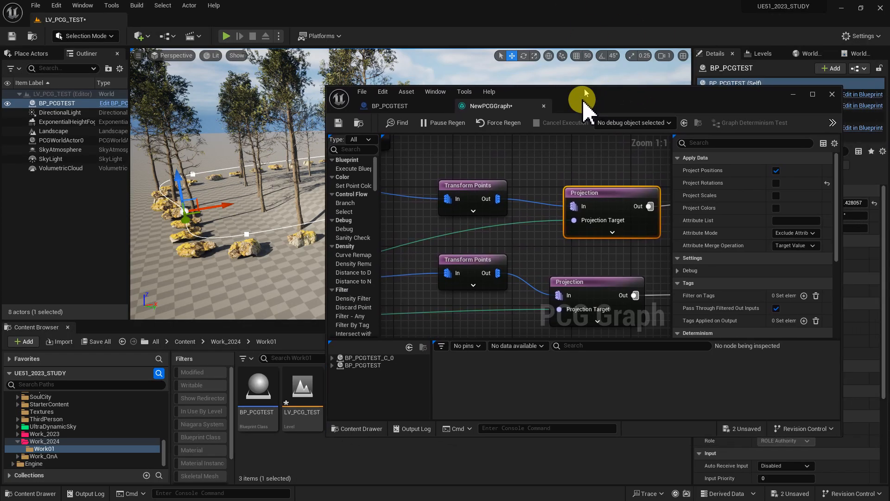
right_click_drag(616, 177, 538, 176)
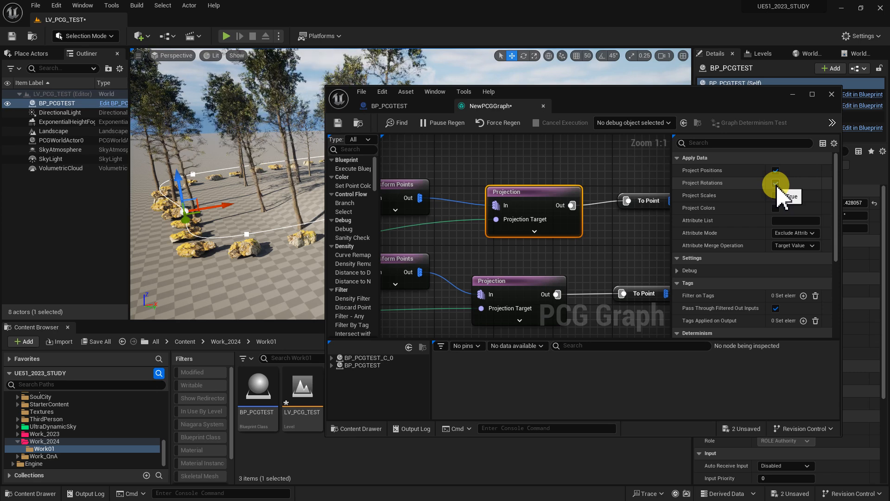
left_click_drag(606, 102, 732, 139)
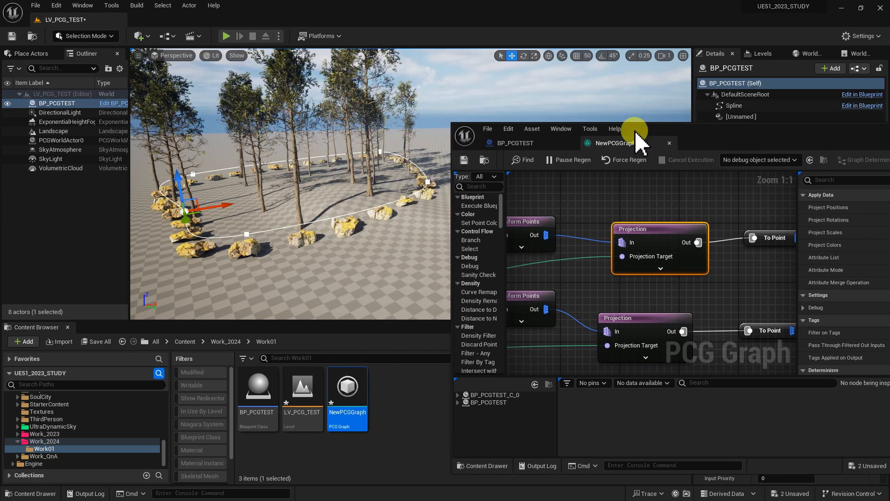
right_click_drag(342, 213, 351, 245)
key("w")
key("s")
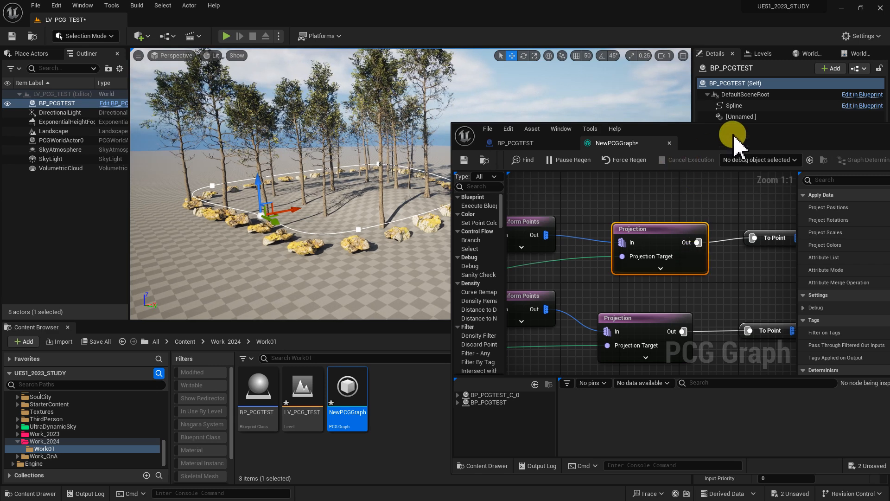
Enlarge the graph window, reselect the BP_PCGTEST actor and move the window clear of the viewport and the assets
left_click_drag(729, 136, 524, 153)
left_click_drag(760, 395, 883, 392)
right_click_drag(589, 318, 384, 343)
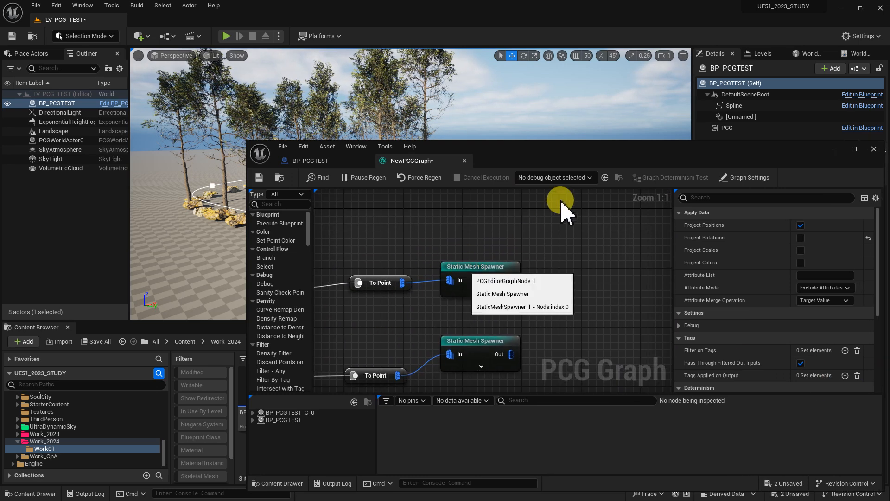
left_click_drag(551, 152, 624, 322)
left_click(65, 113)
left_click(58, 103)
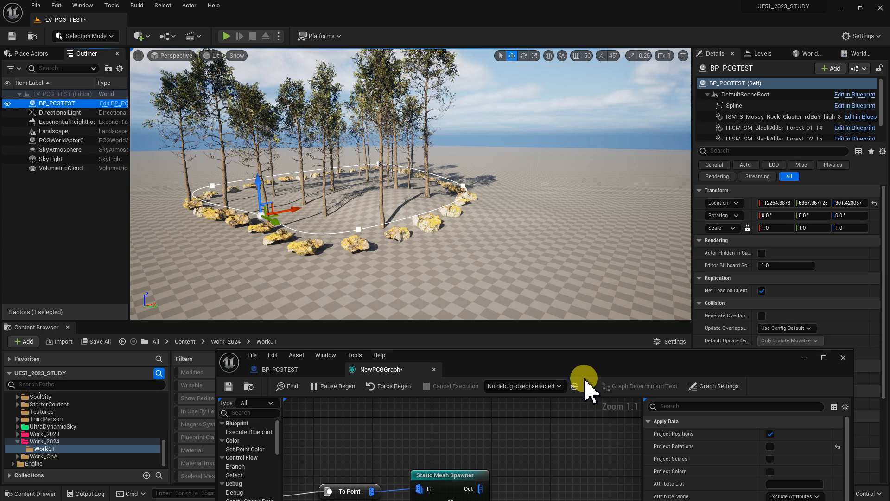
left_click_drag(591, 331, 617, 229)
left_click_drag(538, 227, 752, 307)
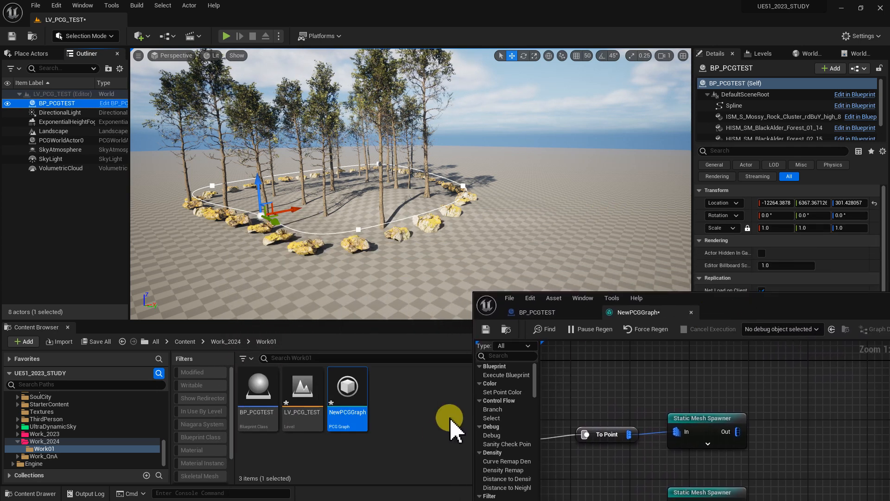
Open the BP_PCGTEST blueprint in a maximized window and add a variable named Tree
double_click(258, 392)
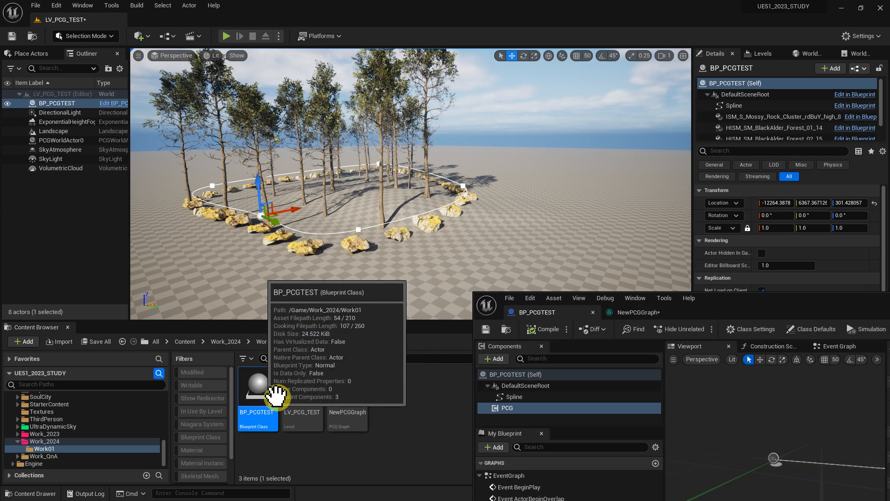
left_click_drag(467, 291, 290, 152)
double_click(588, 161)
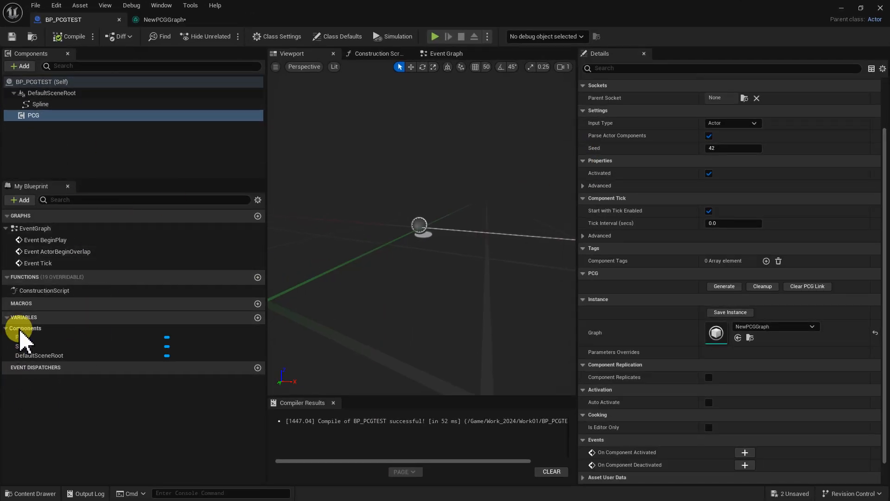
left_click(258, 318)
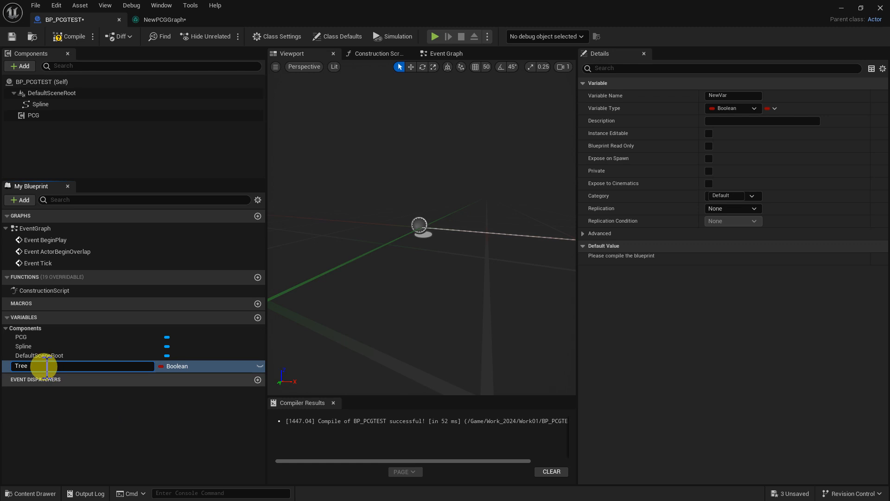
left_click(68, 405)
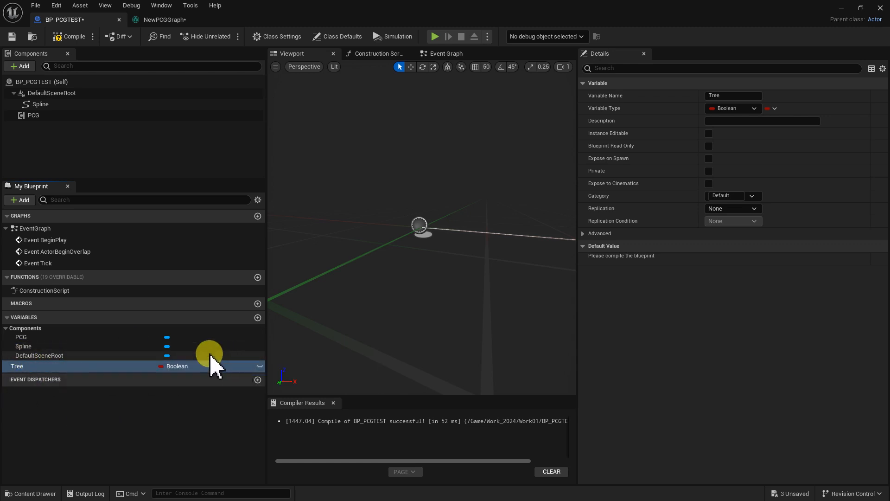
Set the Tree variable's type to Static Mesh Object Reference and make it instance editable
left_click(179, 367)
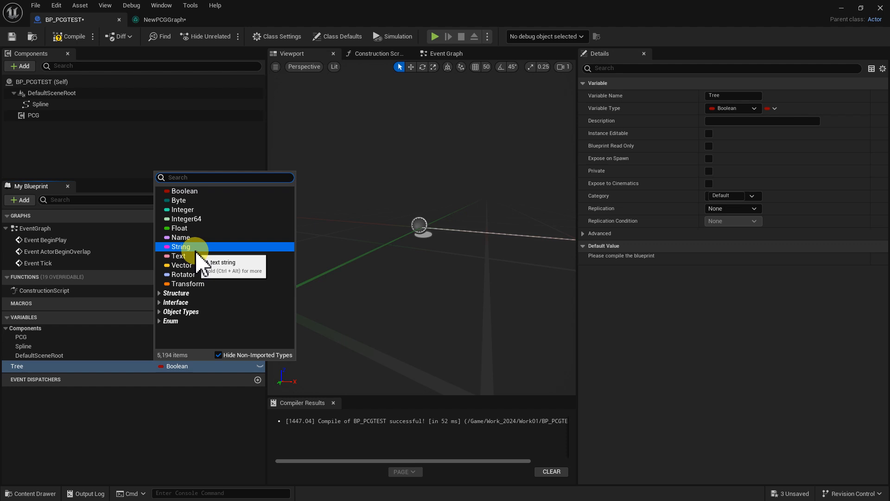
type("stati")
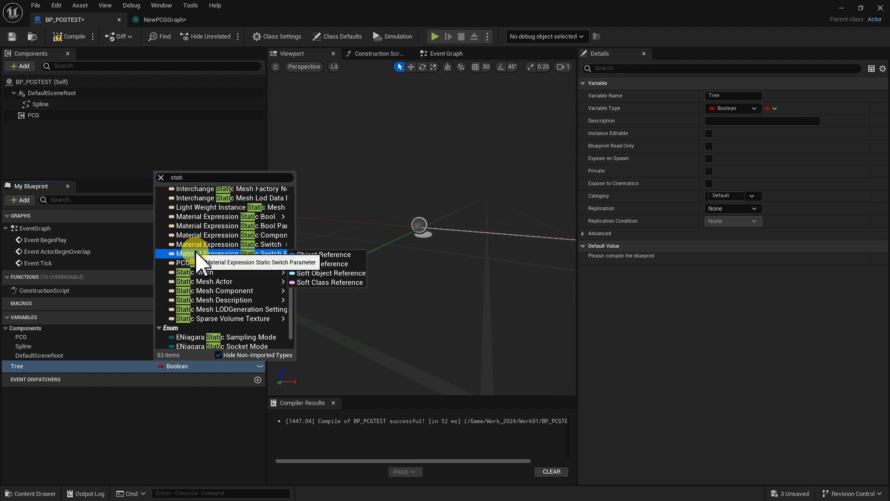
double_click(193, 178)
type("c")
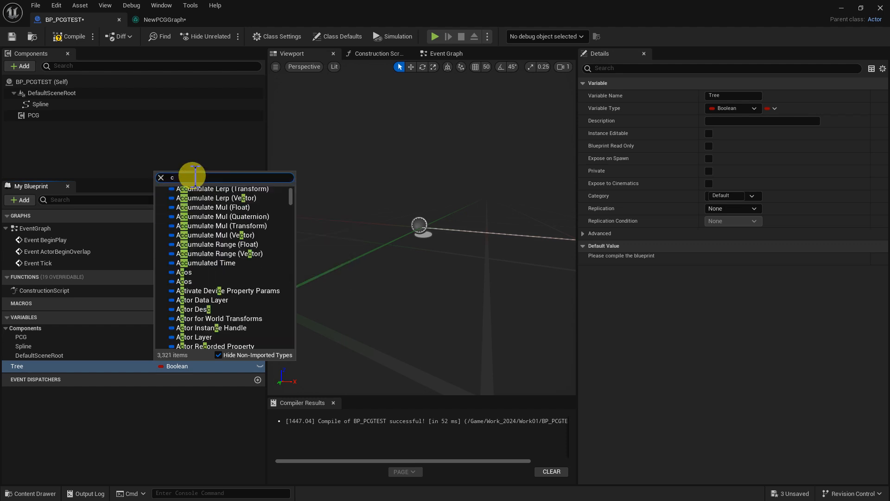
key("BackSpace")
type("stati")
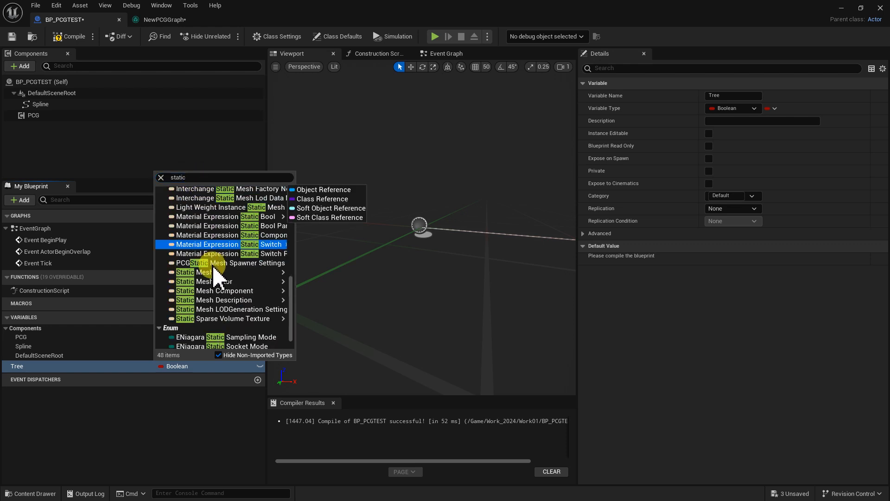
mouse_move(245, 274)
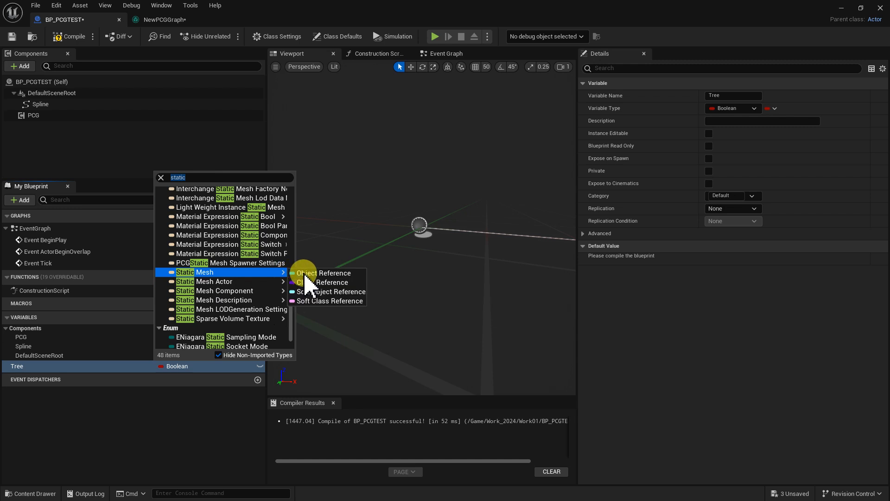
left_click(348, 277)
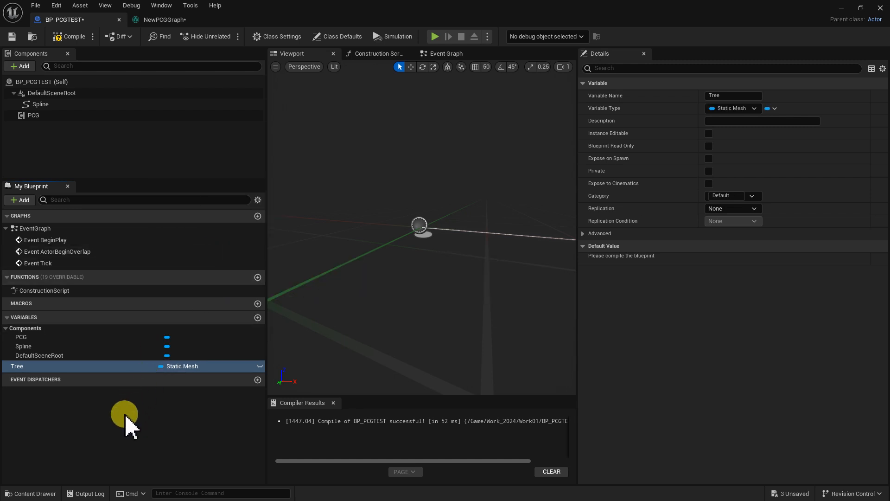
left_click(260, 366)
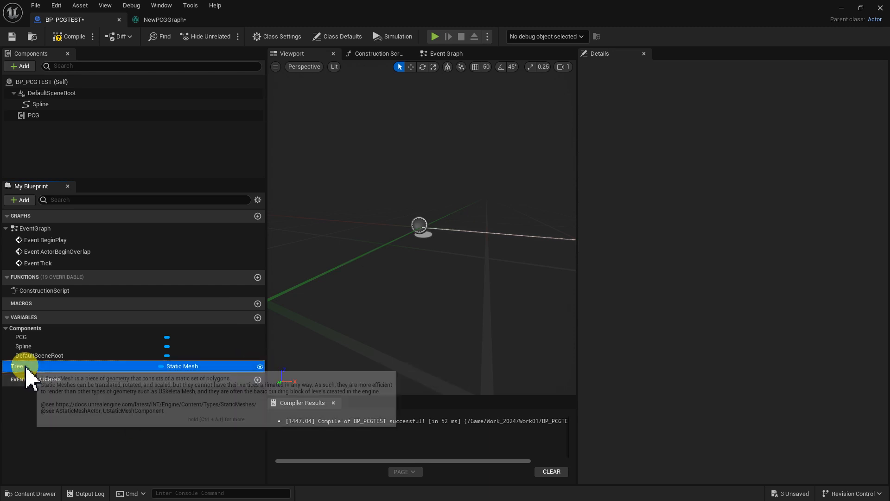
Duplicate the Tree variable, name the copy Rock and compile the blueprint
key("ctrl+d")
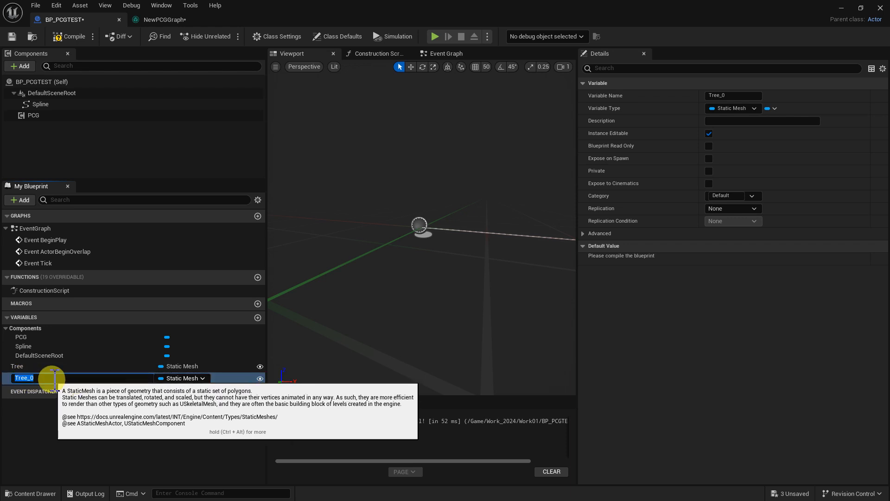
type("Rock")
key("Return")
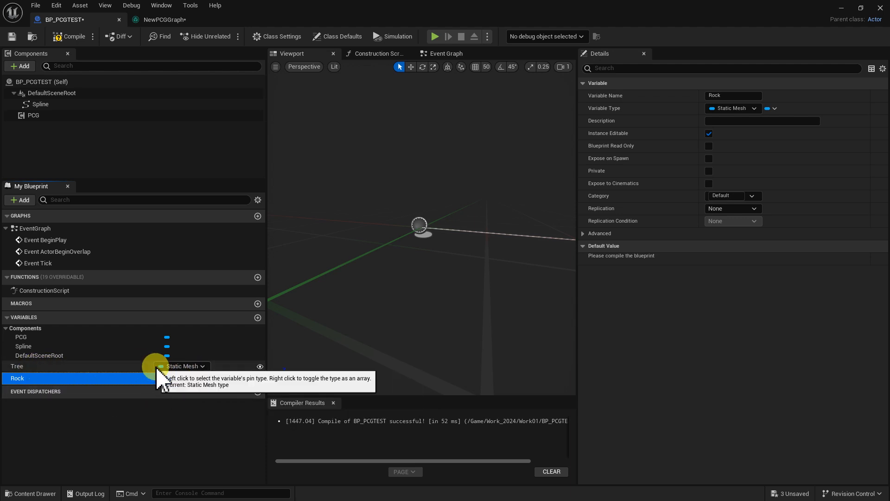
left_click(70, 36)
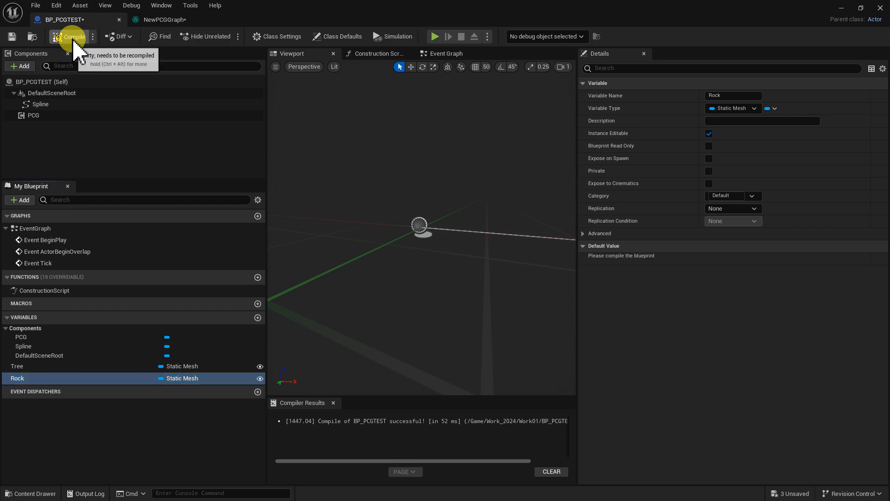
In NewPCGGraph, align each branch's nodes along their tops, move the lower branch down and shift the upper branch's end nodes right
left_click(164, 21)
right_click_drag(235, 162, 544, 218)
scroll(544, 218, "down", 1)
scroll(517, 224, "down", 1)
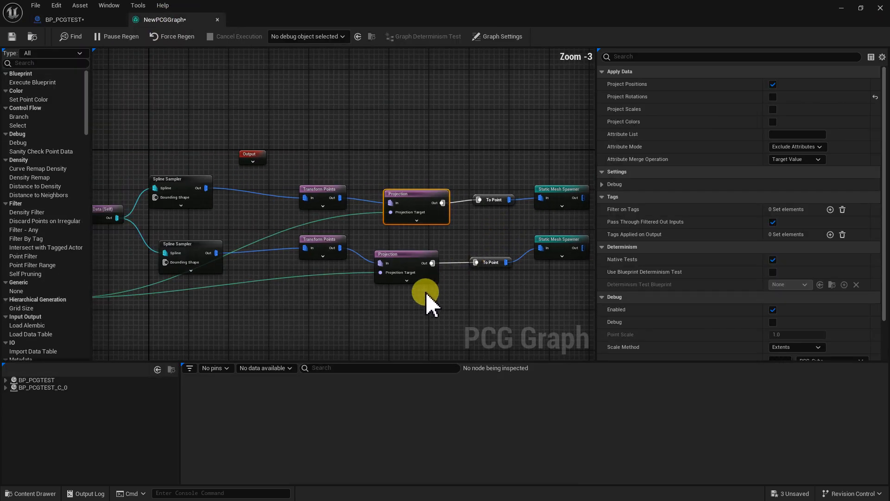
scroll(436, 355, "down", 2)
left_click_drag(528, 311, 295, 318)
key("shift+w")
left_click_drag(219, 295, 218, 307)
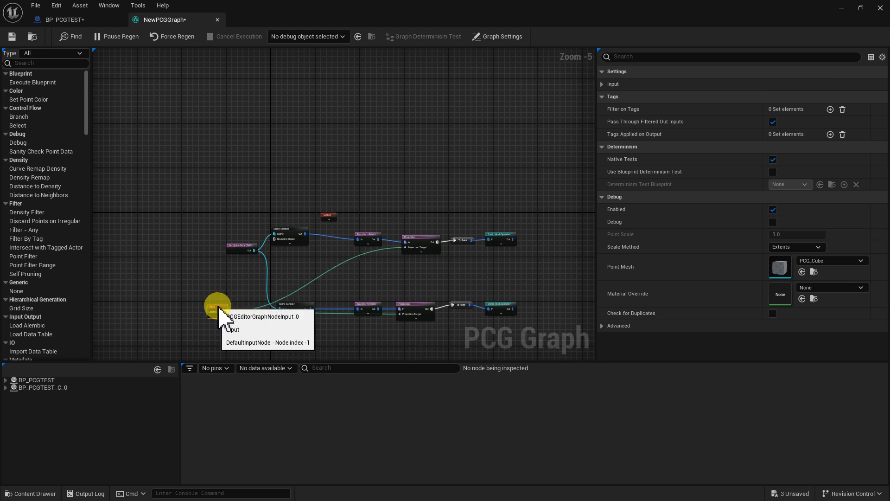
left_click_drag(541, 269, 208, 210)
left_click_drag(383, 216, 497, 212)
scroll(485, 278, "up", 5)
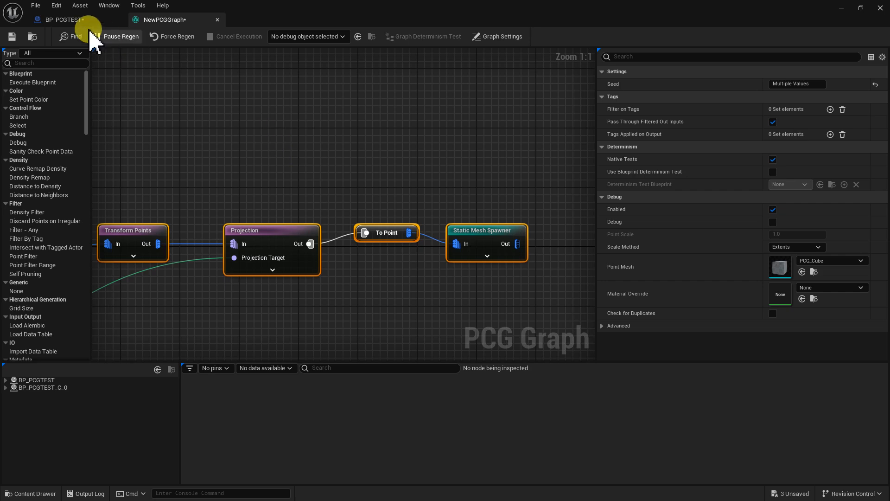
Check the variables in BP_PCGTEST, return to NewPCGGraph and add a Get Actor Property node above the upper branch's Projection node
left_click(78, 21)
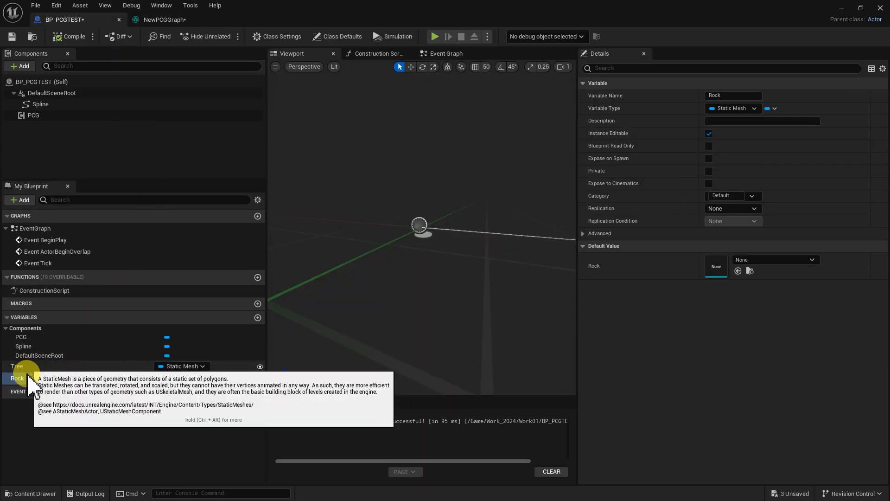
left_click(165, 21)
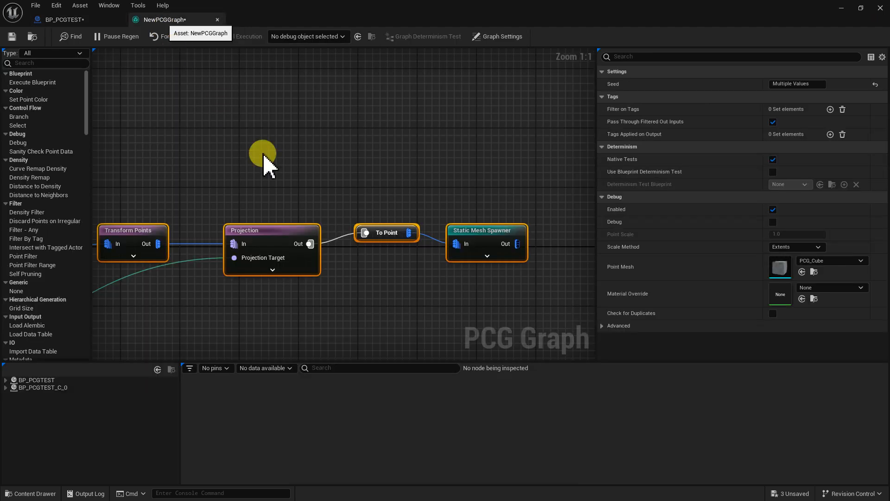
right_click(231, 144)
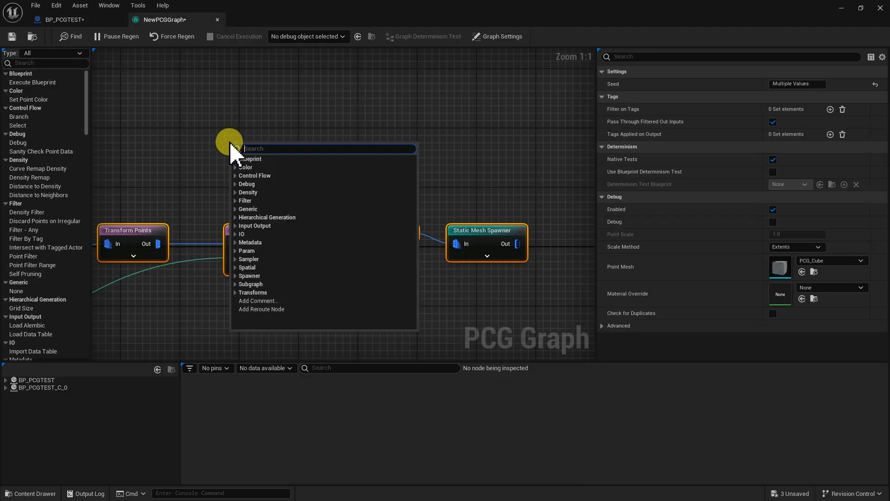
type("get")
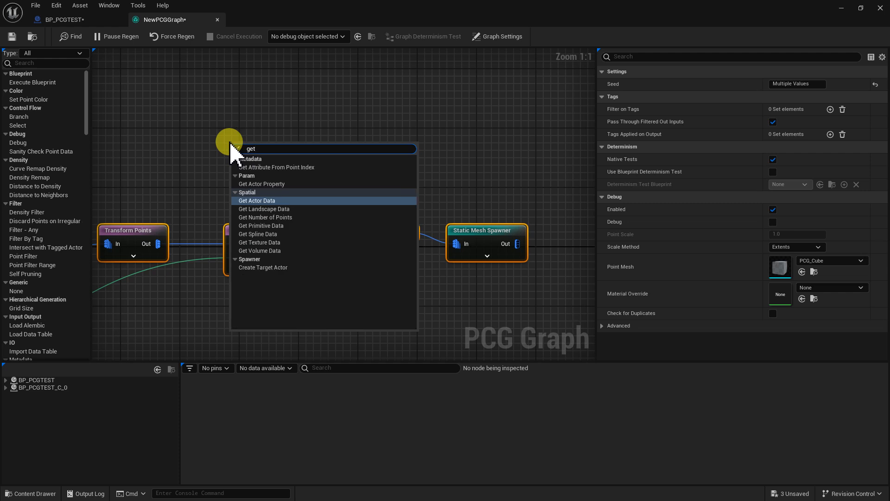
type("actor")
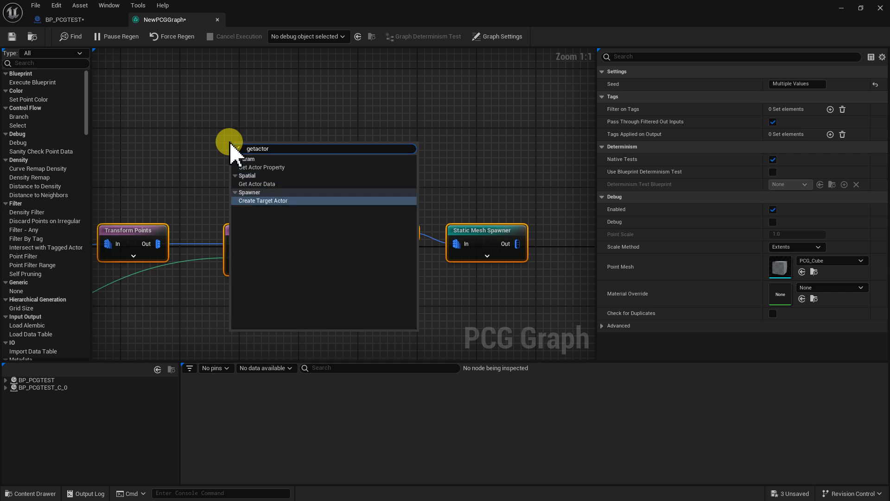
left_click(263, 167)
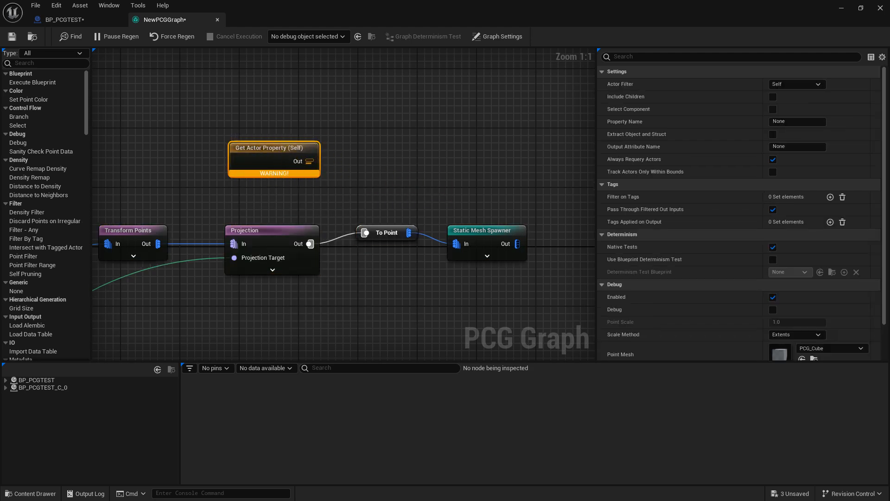
Shift both Static Mesh Spawner nodes right to make room and reposition the Get Actor Property node above the upper branch
scroll(244, 121, "down", 4)
left_click_drag(363, 165, 443, 278)
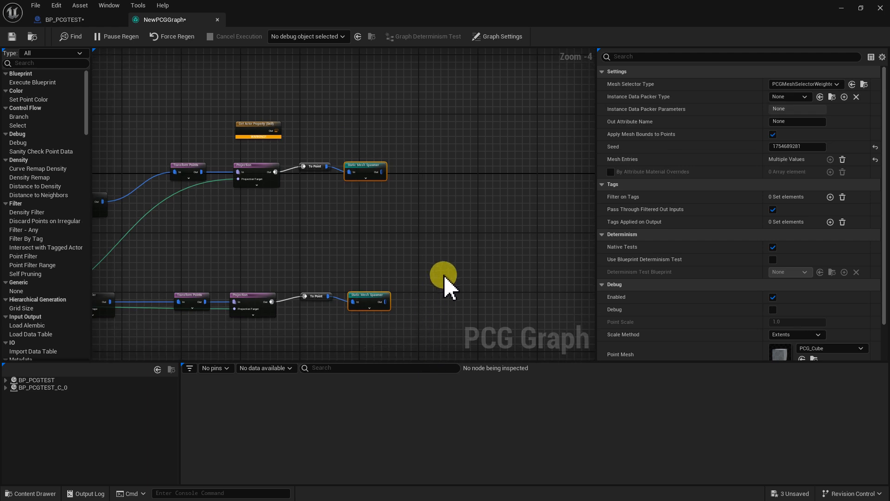
left_click_drag(370, 173, 441, 170)
scroll(374, 213, "up", 4)
left_click_drag(295, 161, 342, 146)
Add a PointFromMesh node fed by the Get Actor Property output and line it up beside that node
right_click_drag(402, 173, 293, 172)
left_click_drag(251, 155, 314, 160)
type("po")
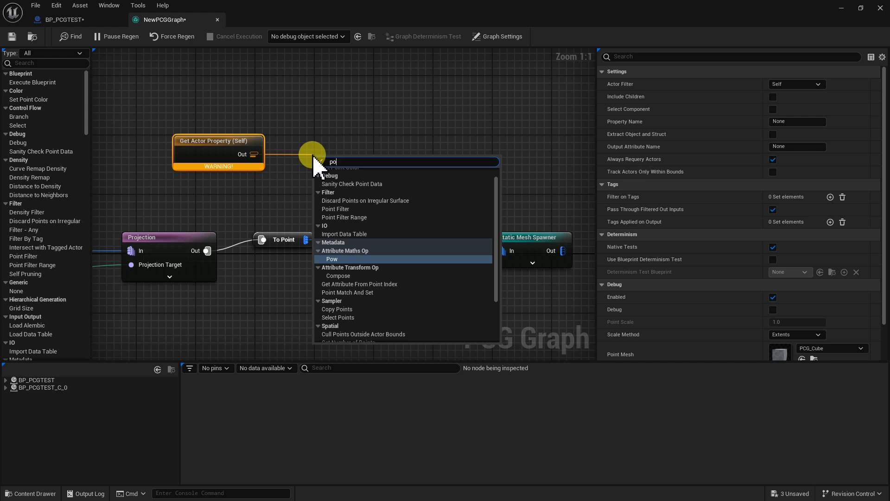
type("int")
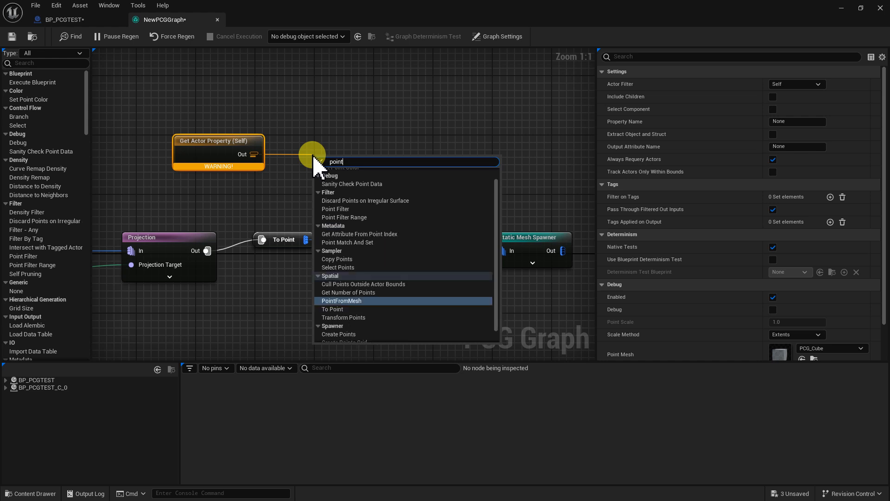
left_click(348, 301)
mouse_move(345, 174)
left_mouse_down()
mouse_move(360, 148)
mouse_move(344, 163)
left_mouse_up()
left_click(367, 173)
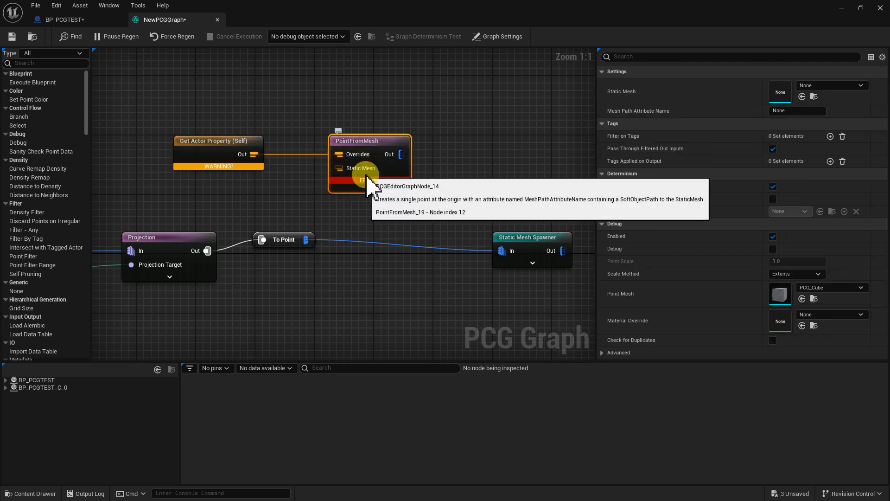
Connect Get Actor Property to PointFromMesh's Static Mesh input and remove the link to its Overrides input
left_click_drag(255, 154, 341, 171)
left_click(319, 155, "alt")
right_click_drag(486, 254, 366, 245)
left_click_drag(254, 143, 216, 143)
Add a Copy Points node beside PointFromMesh and connect PointFromMesh's output to its Source input
right_click(285, 172)
type("cop")
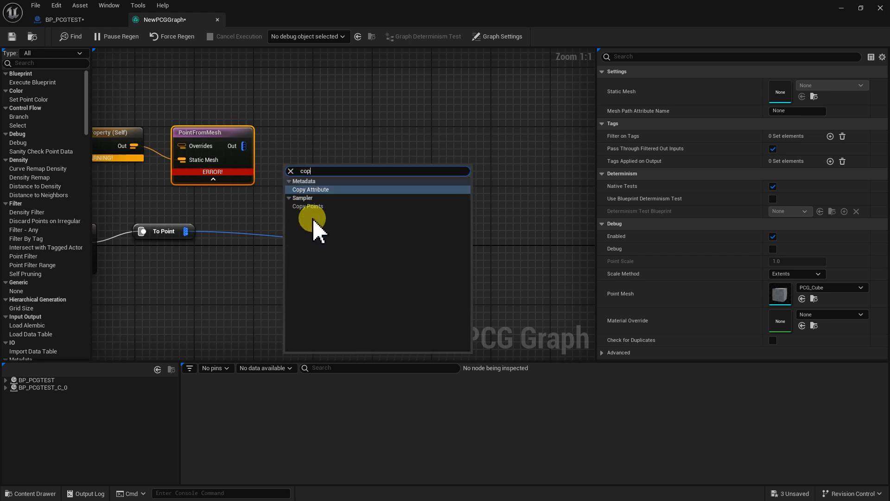
left_click(308, 206)
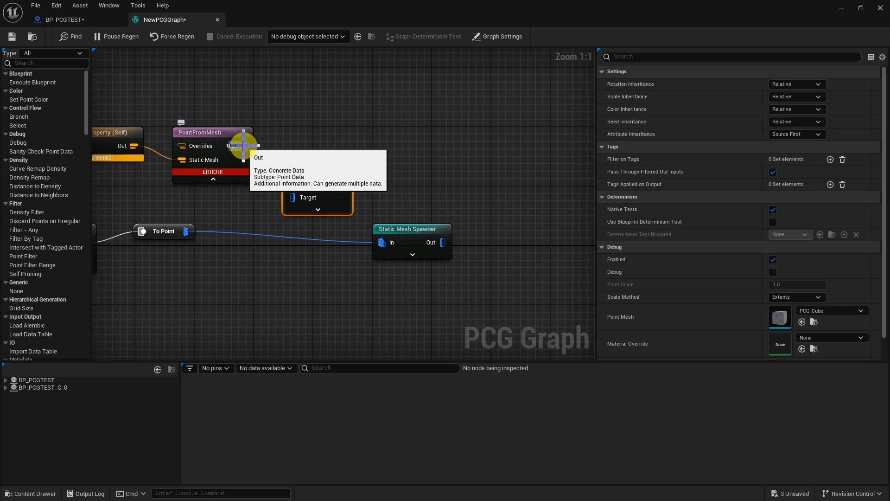
right_click_drag(353, 171, 477, 165)
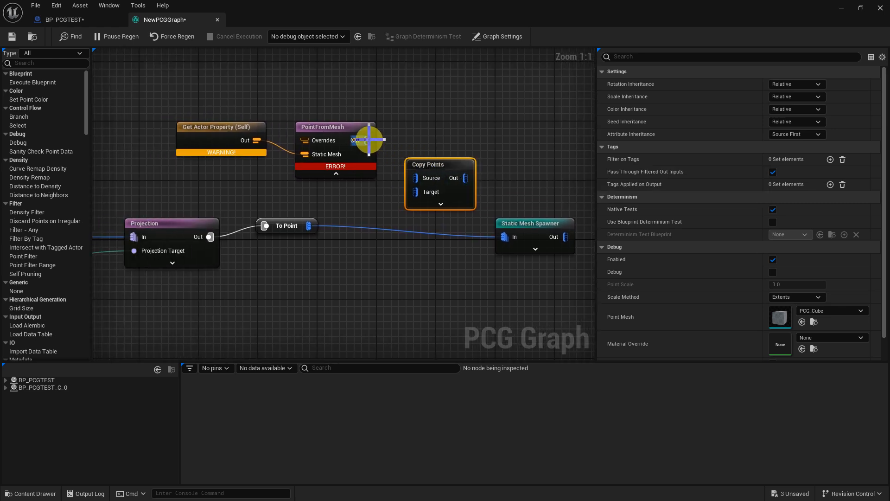
left_click_drag(367, 140, 415, 178)
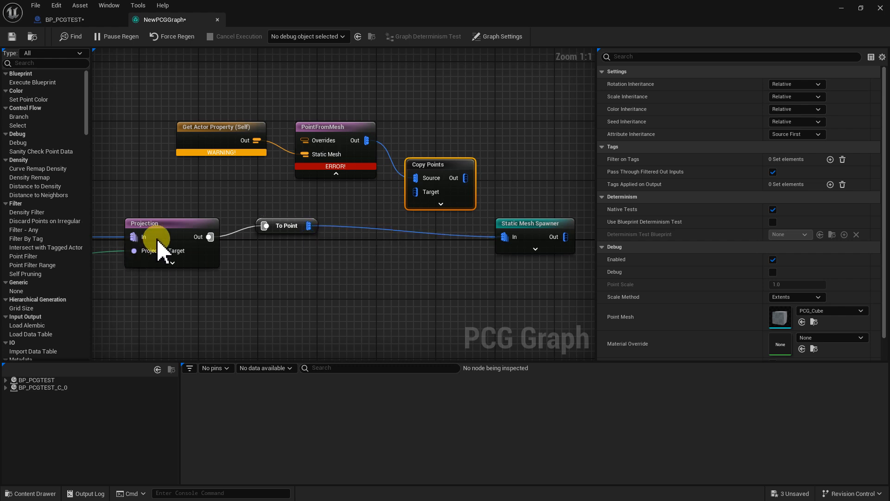
Route the upper To Point output through Copy Points' Target input into the Static Mesh Spawner, removing the direct link
right_click_drag(246, 254, 318, 261)
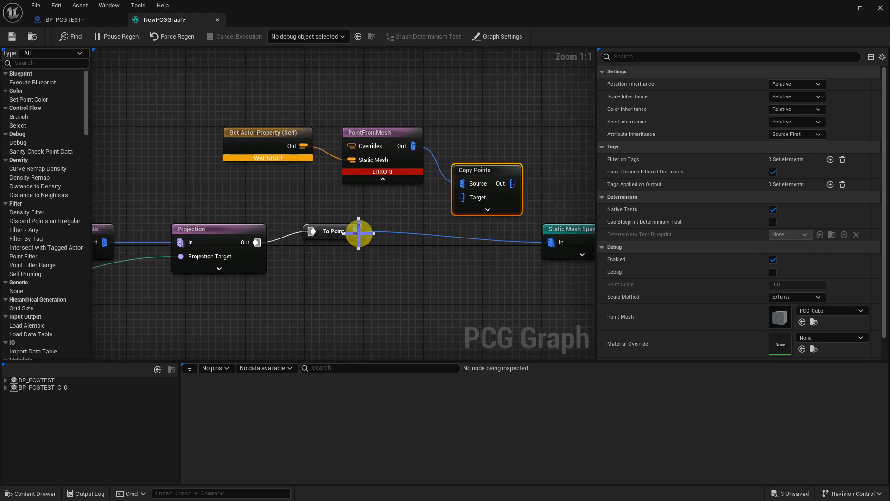
left_click_drag(414, 237, 464, 205)
left_click(469, 241, "alt")
right_click_drag(495, 262, 346, 246)
left_click_drag(360, 167, 402, 228)
right_click_drag(346, 241, 477, 271)
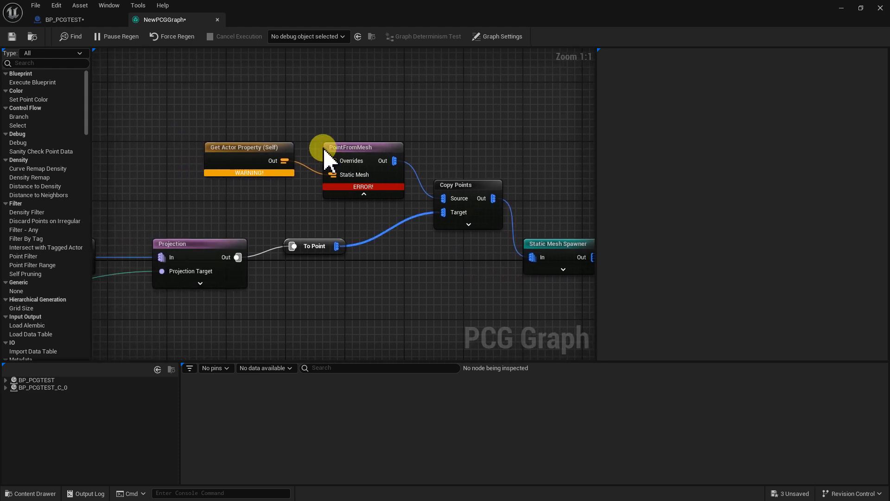
Set the Get Actor Property node's Property Name to Tree, matching the variable in BP_PCGTEST
left_click(275, 146)
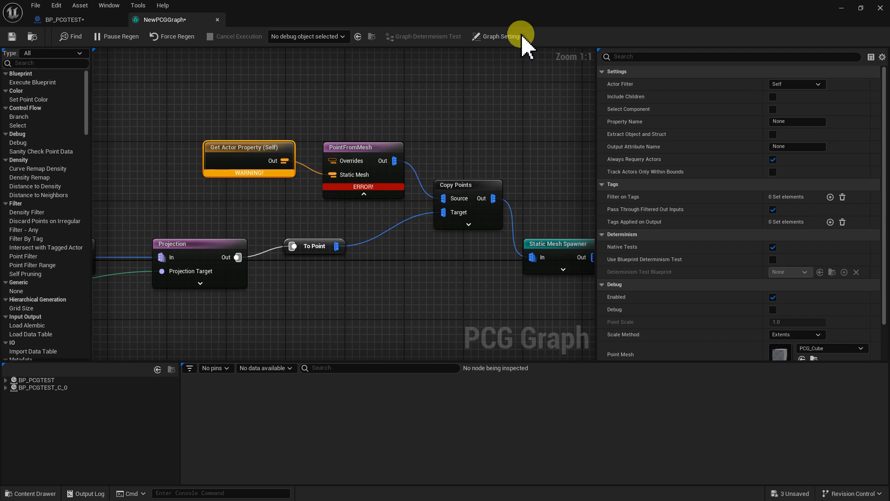
left_click_drag(423, 10, 473, 37)
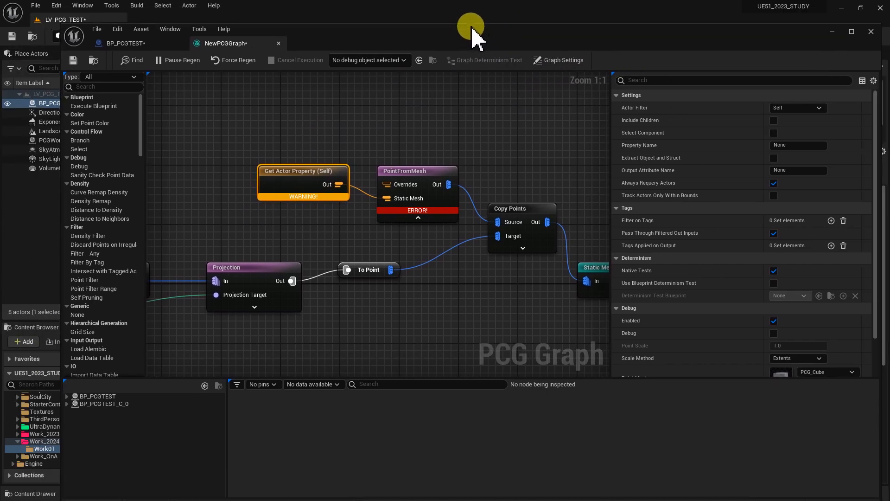
double_click(471, 27)
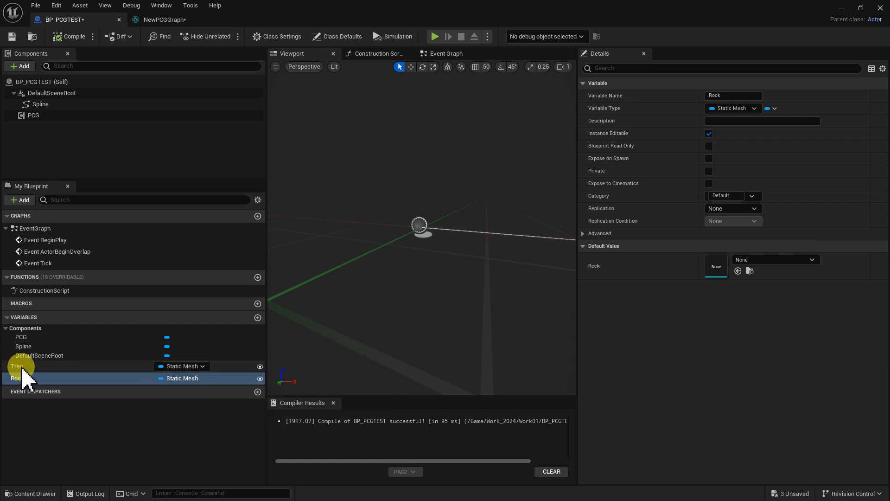
left_click(159, 20)
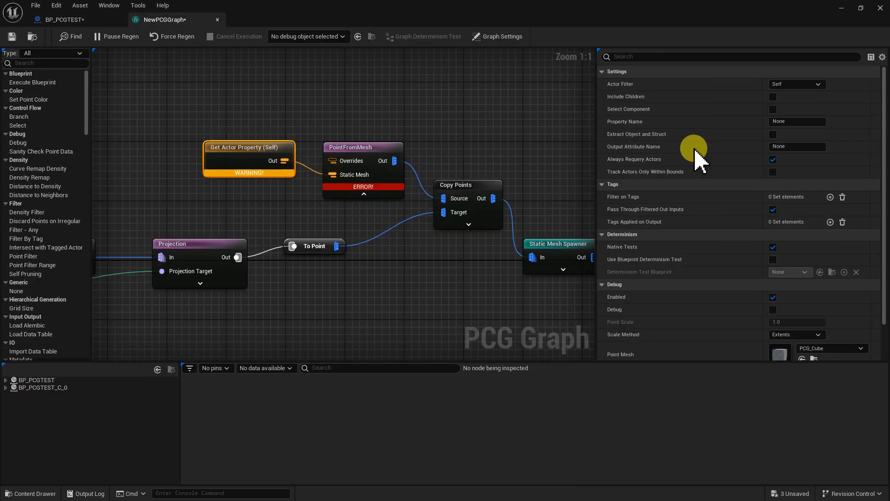
left_click(798, 122)
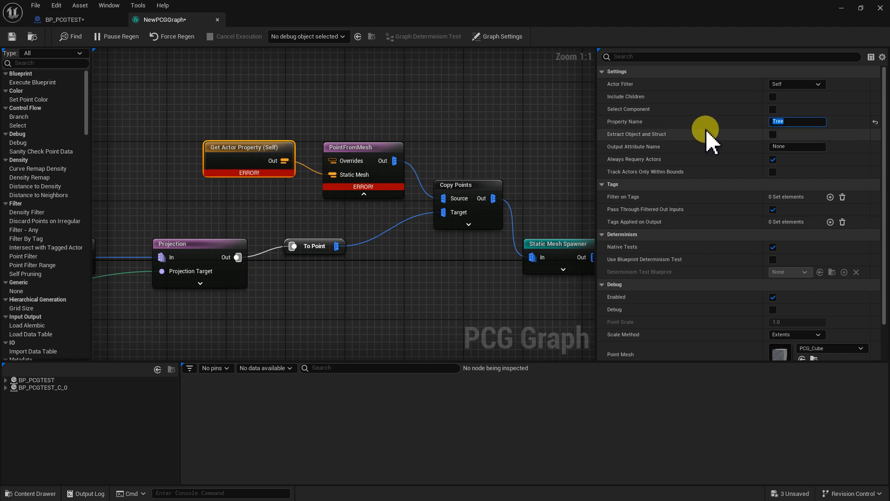
Delete every mesh entry except Index [0] from the upper Static Mesh Spawner and inspect the remaining entry's descriptor
right_click_drag(488, 255, 455, 244)
left_click(452, 239)
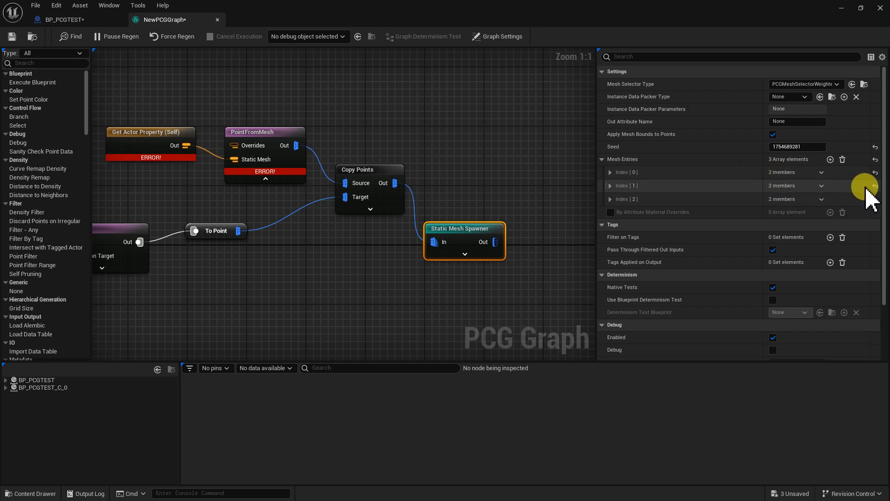
left_click(835, 210)
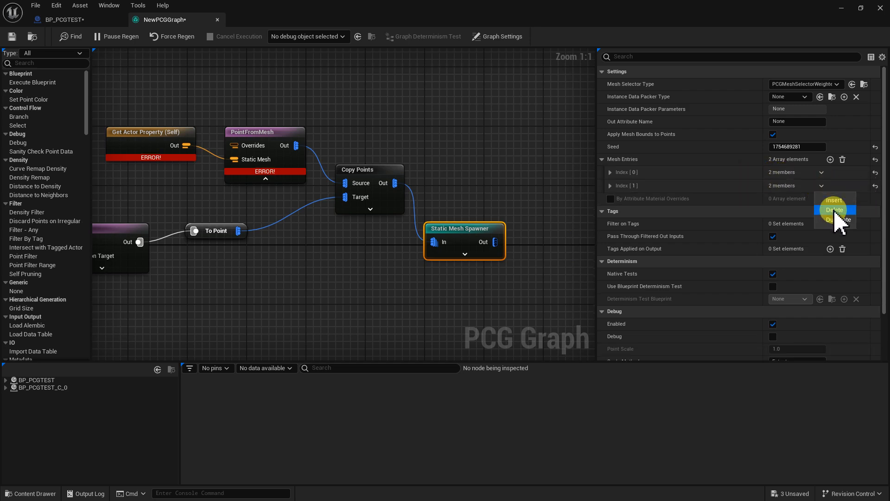
left_click(835, 209)
left_click(621, 172)
left_click(634, 185)
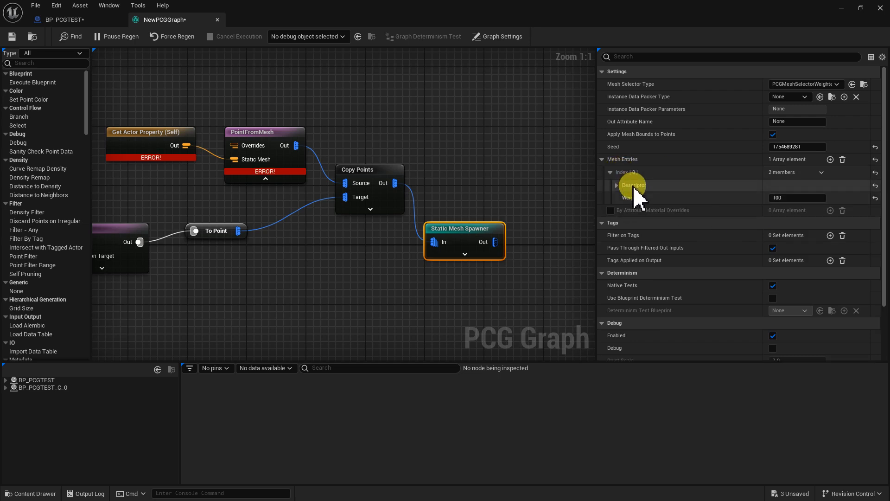
left_click(783, 215)
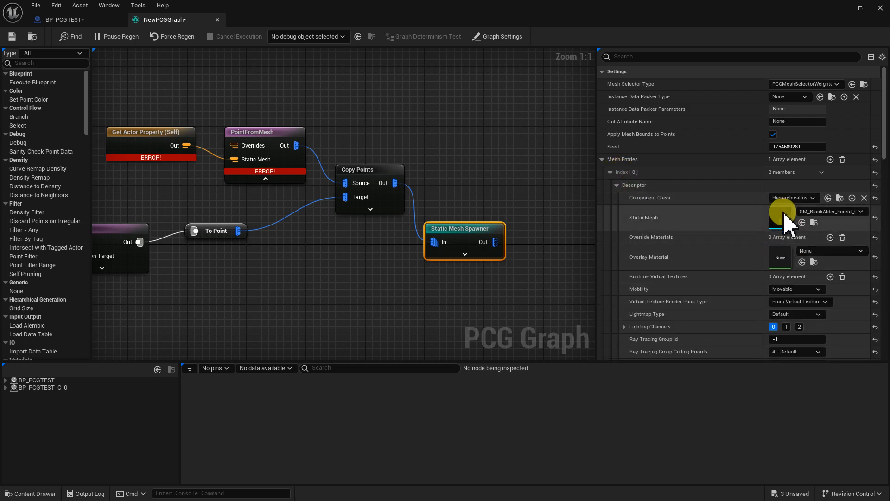
left_click(630, 185)
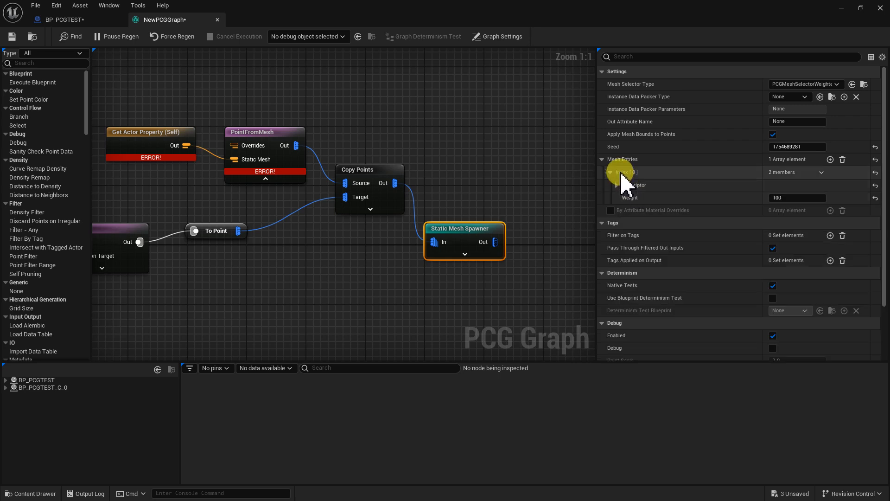
left_click(622, 172)
Move the upper Static Mesh Spawner slightly right and set its Mesh Selector Type to PCGMeshSelectorByAttribute
left_click_drag(450, 255, 483, 221)
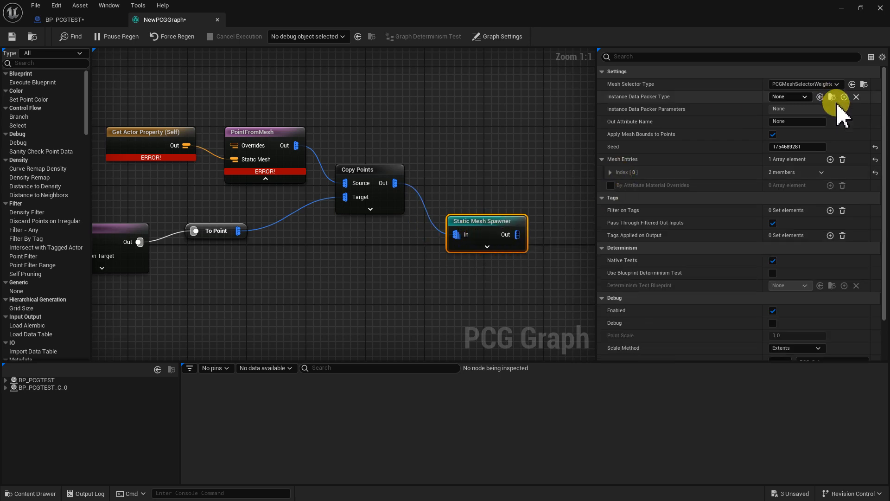
left_click(812, 86)
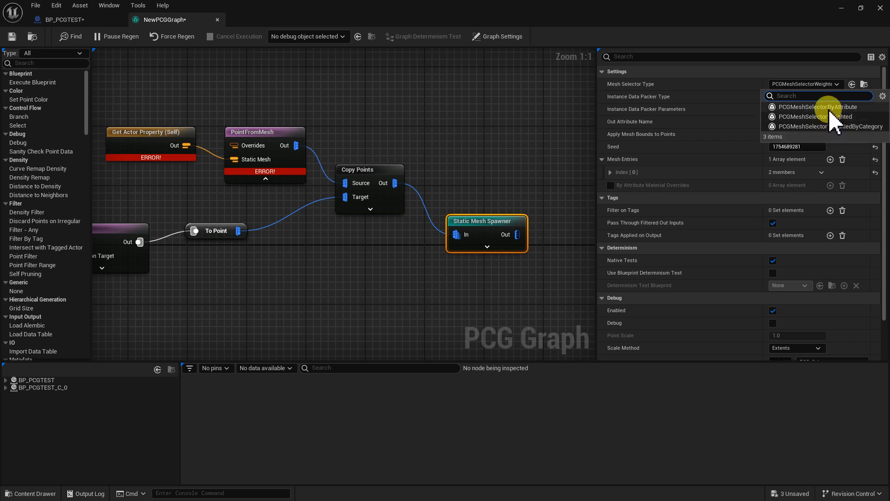
left_click(829, 109)
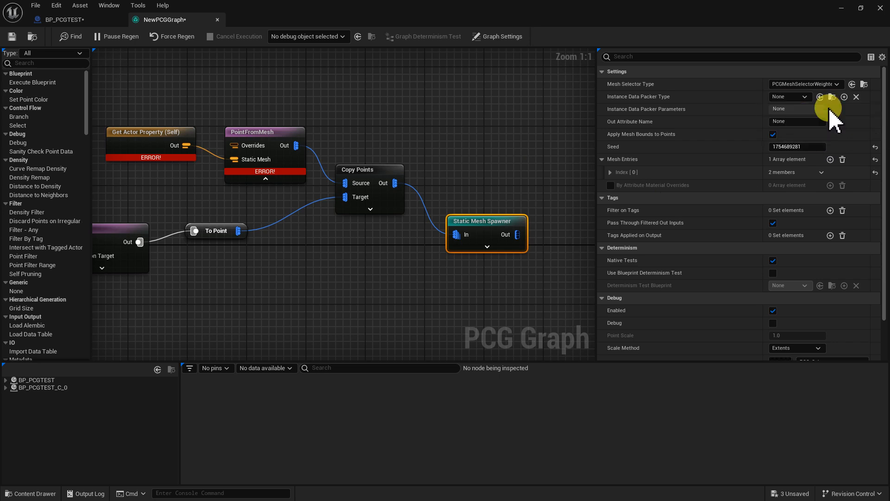
Copy the Get Actor Property, PointFromMesh and Copy Points nodes and paste them above the lower branch
right_click_drag(448, 186, 405, 148)
scroll(405, 148, "down", 4)
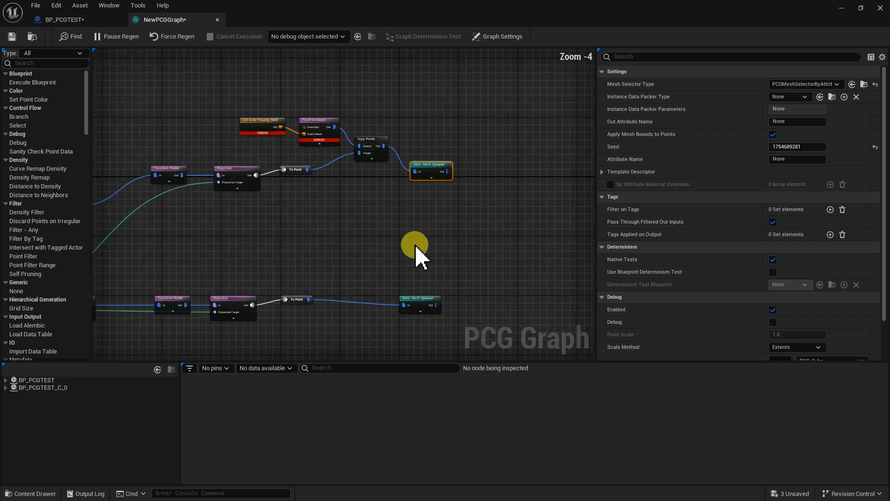
left_click_drag(353, 135, 245, 153)
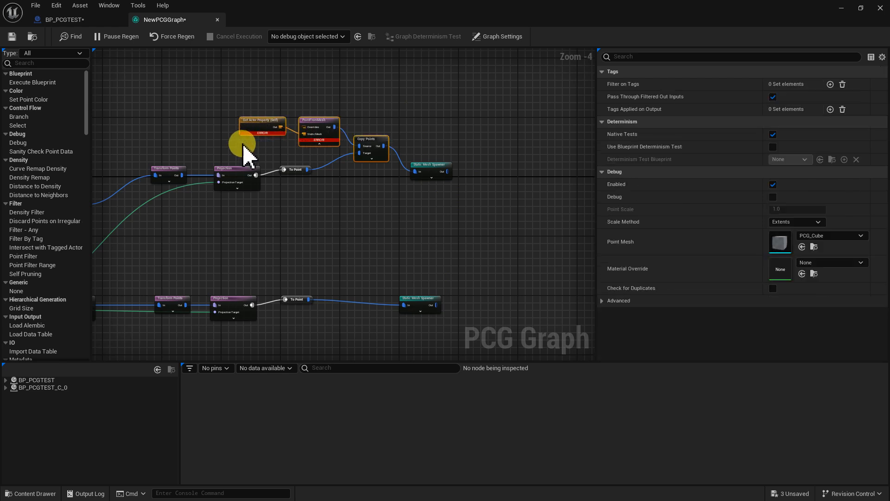
key("ctrl+v")
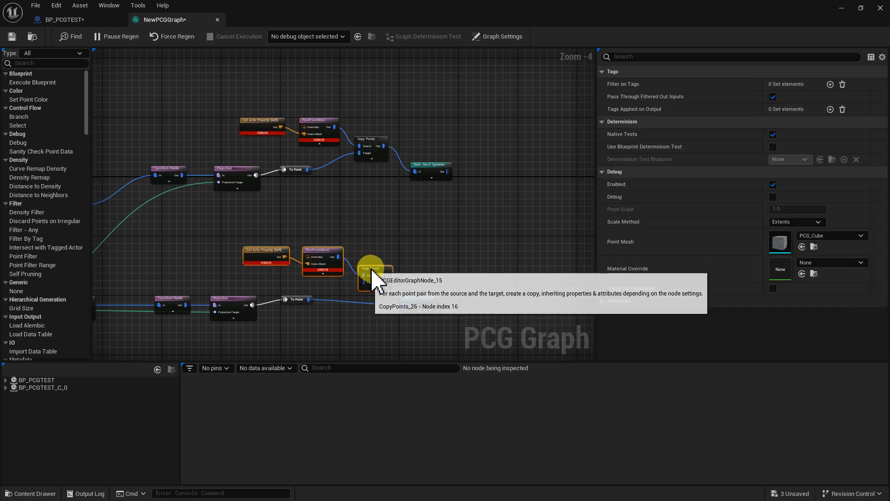
Route the lower To Point output through the pasted Copy Points node's Target input into the lower Static Mesh Spawner
scroll(362, 290, "up", 3)
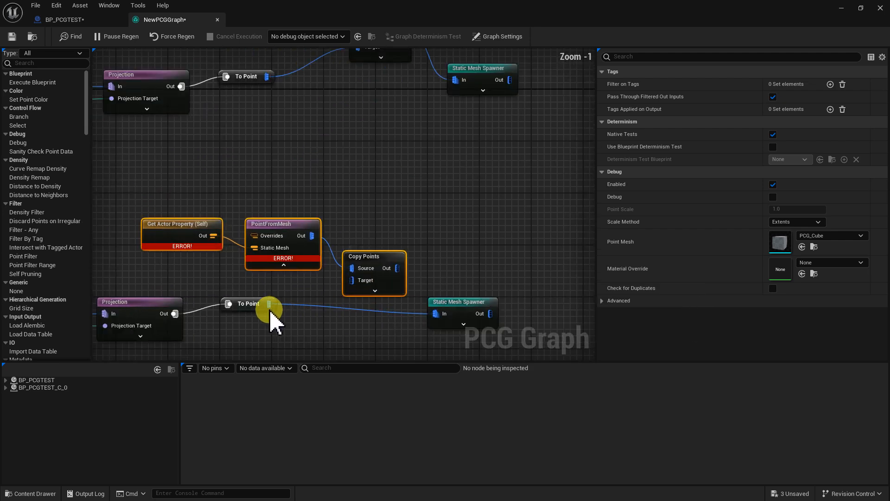
left_click_drag(434, 310, 352, 281, "ctrl")
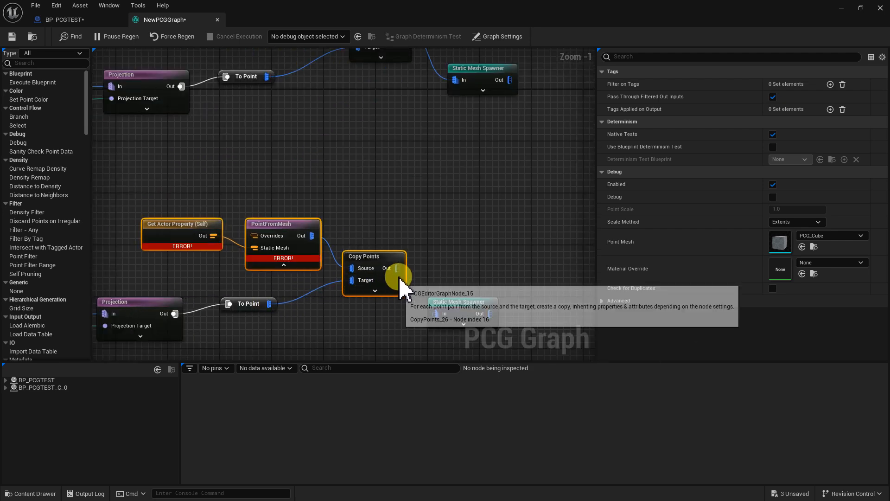
left_click_drag(419, 310, 435, 313)
Set the pasted Get Actor Property node's Property Name to Rock, matching the variable name in BP_PCGTEST
right_click_drag(348, 246, 414, 316)
left_click(220, 316)
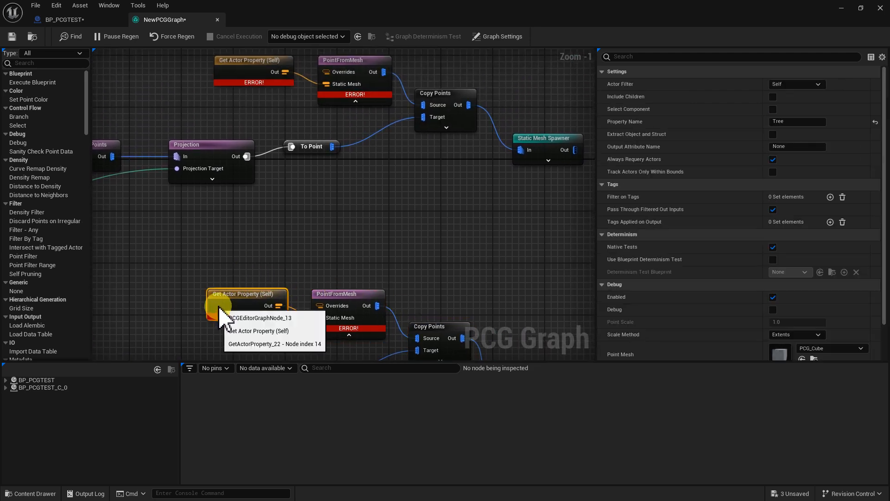
left_click(93, 20)
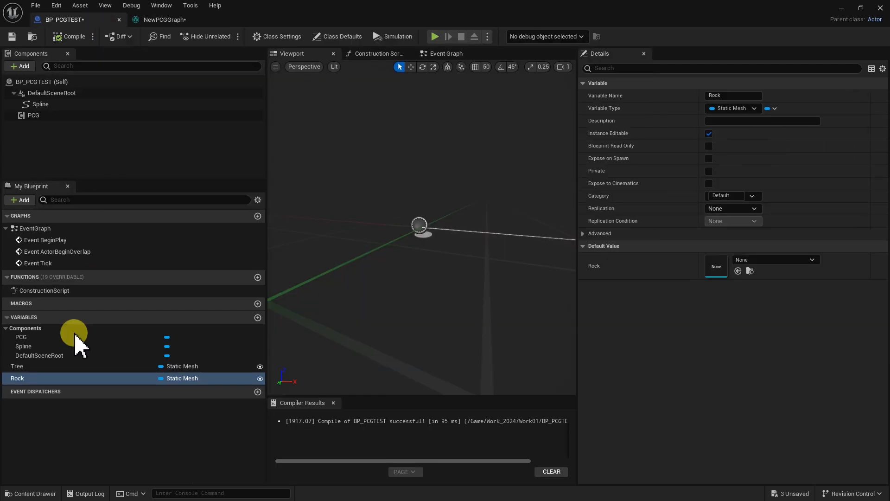
left_click(172, 20)
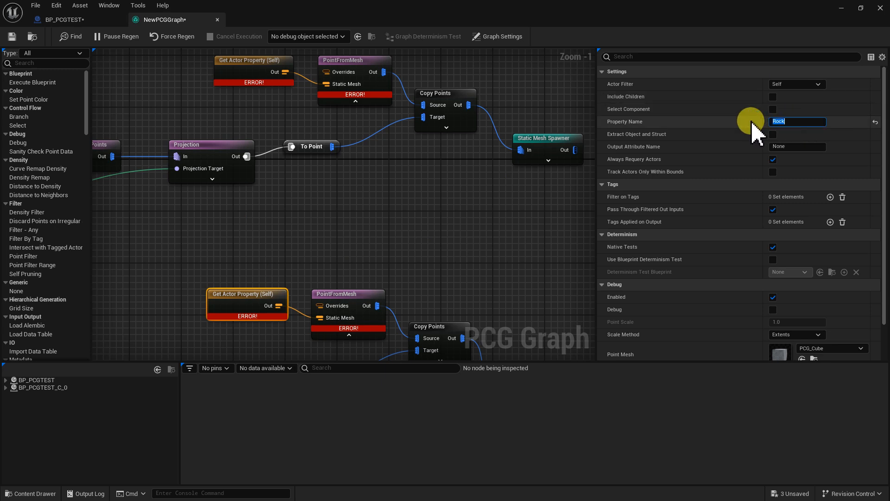
Set the lower Static Mesh Spawner's Mesh Selector Type to PCGMeshSelectorByAttribute and save the PCG graph
right_click_drag(420, 288, 459, 235)
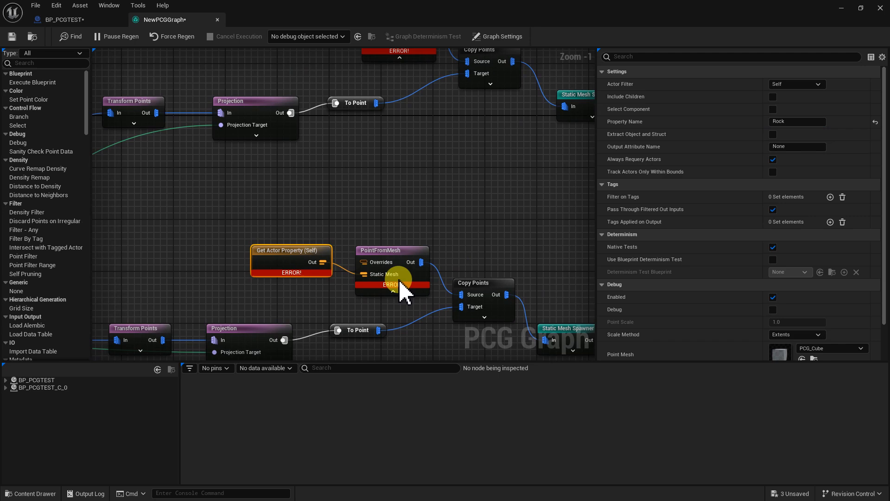
right_click_drag(485, 272, 330, 273)
left_click(406, 335)
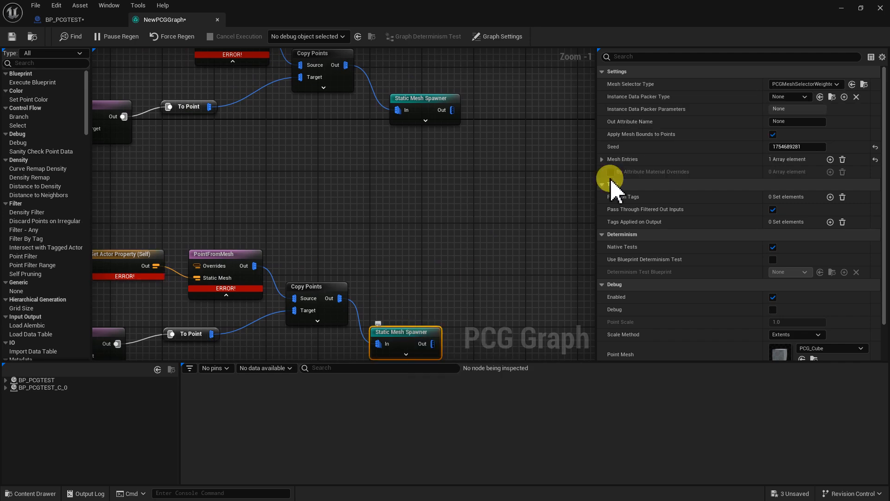
left_click(802, 84)
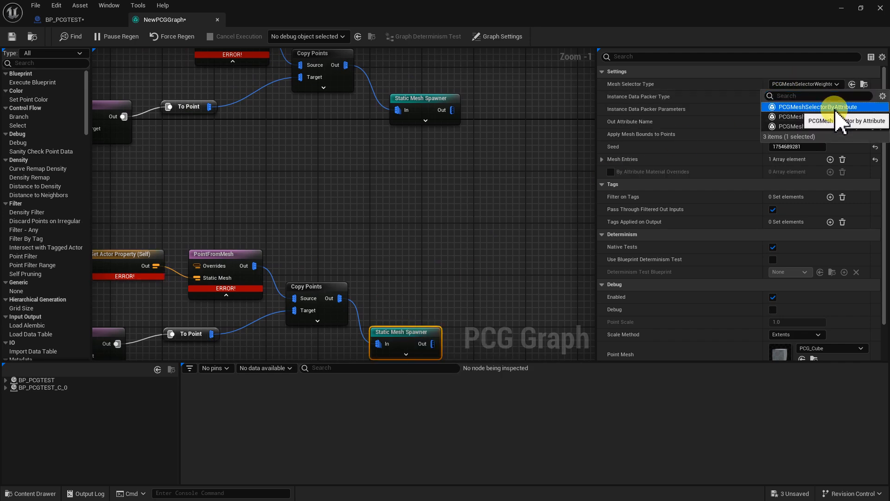
left_click(818, 107)
right_click_drag(378, 199, 474, 194)
scroll(493, 172, "down", 2)
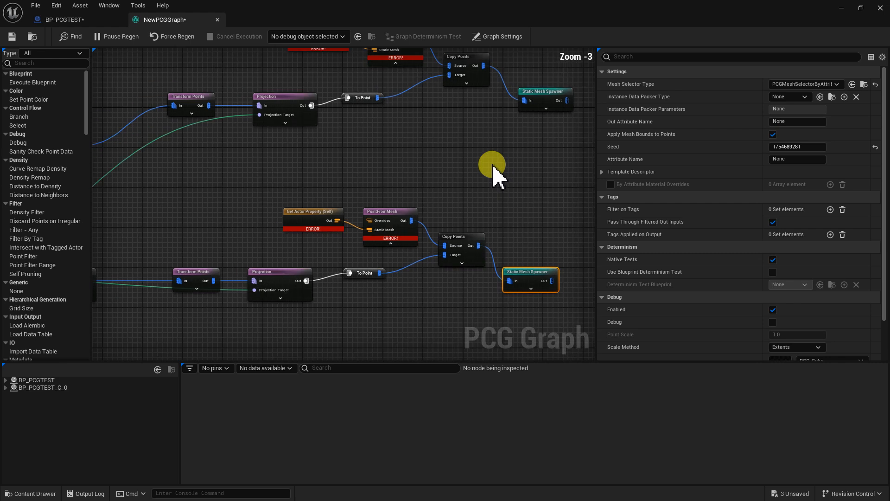
right_click_drag(492, 164, 480, 235)
left_click(12, 36)
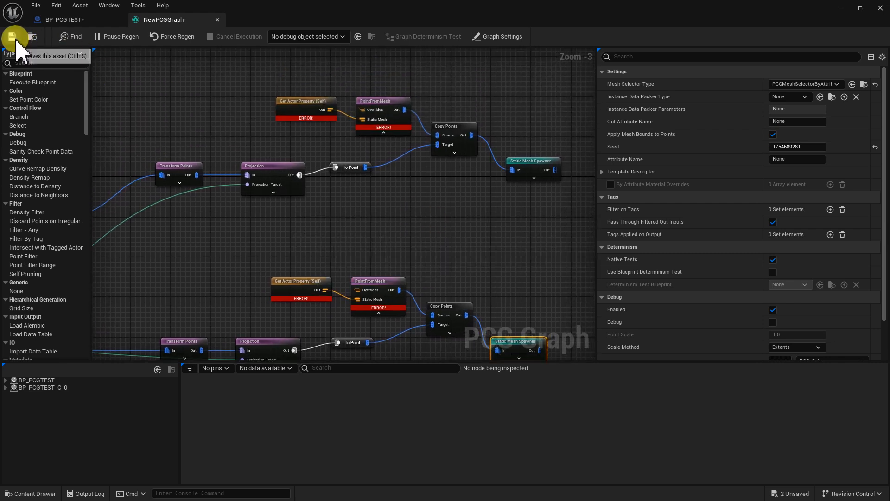
Enlarge the graph canvas in width and height and show the settings of the upper Get Actor Property node
scroll(496, 289, "up", 3)
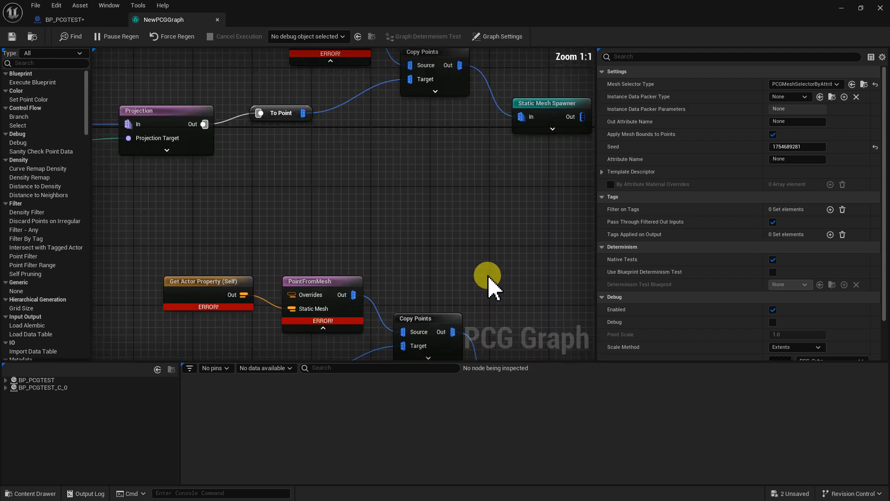
left_click_drag(596, 224, 688, 229)
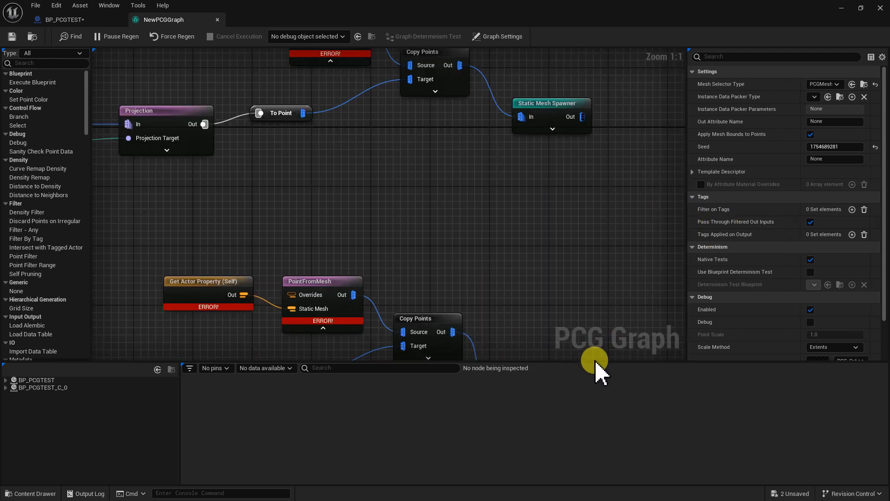
left_click_drag(594, 362, 596, 418)
right_click_drag(278, 72, 320, 146)
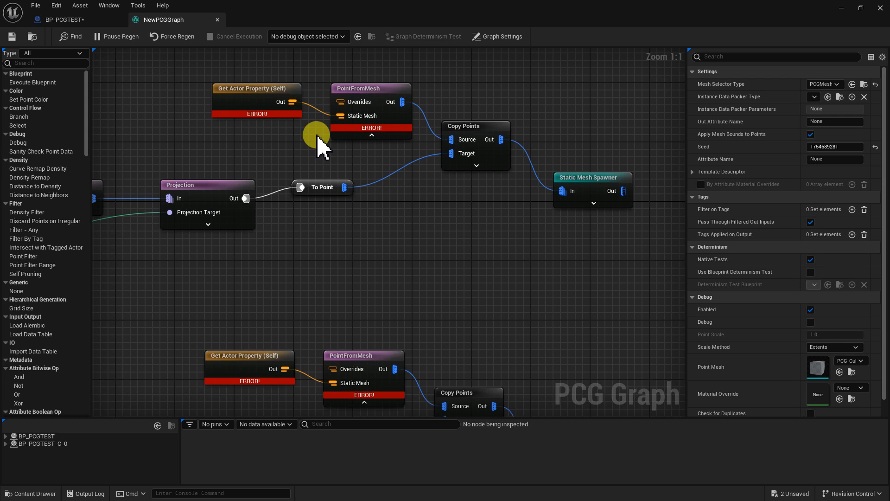
left_click(266, 96)
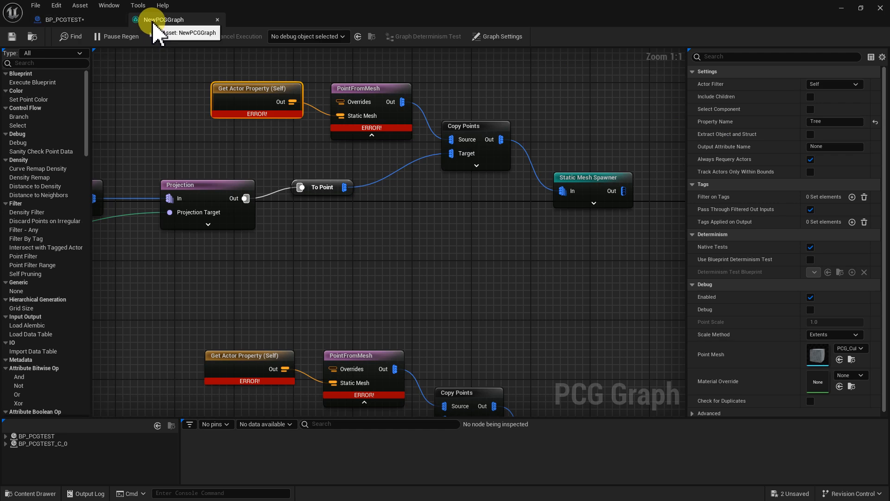
Move the graph editor window down clear of the level viewport and select the BP_PCGTEST actor in the level
left_click_drag(260, 20, 358, 90)
left_click_drag(90, 69, 197, 328)
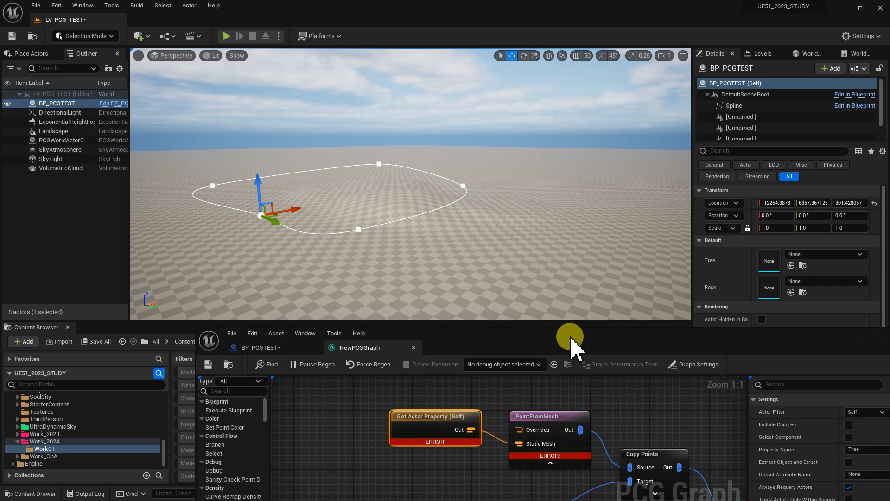
left_click_drag(571, 346, 427, 214)
left_click_drag(648, 214, 638, 410)
key("f")
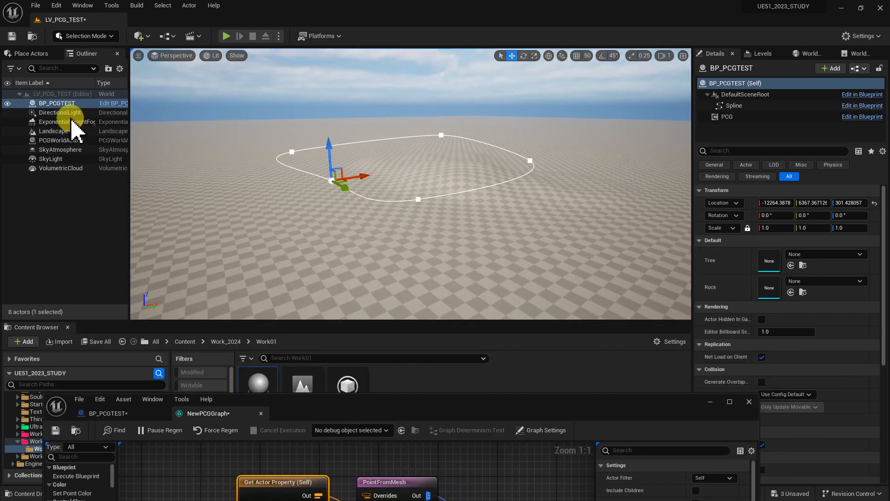
left_click(60, 112)
left_click(58, 103)
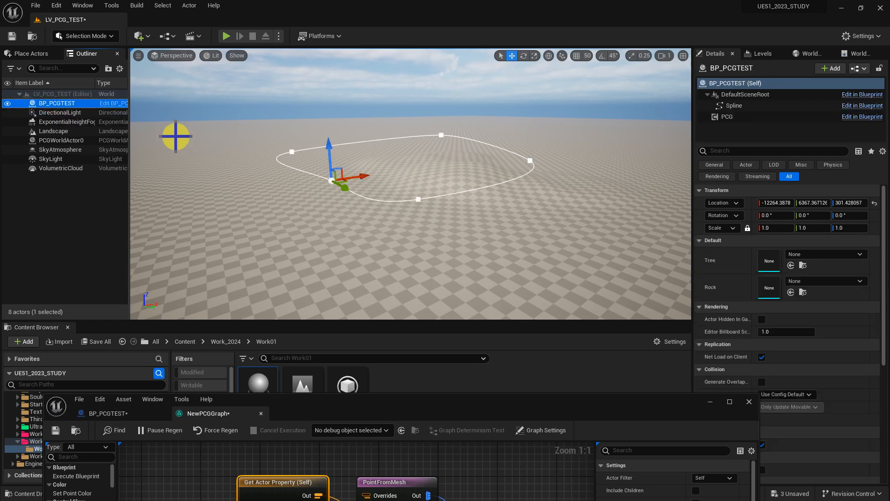
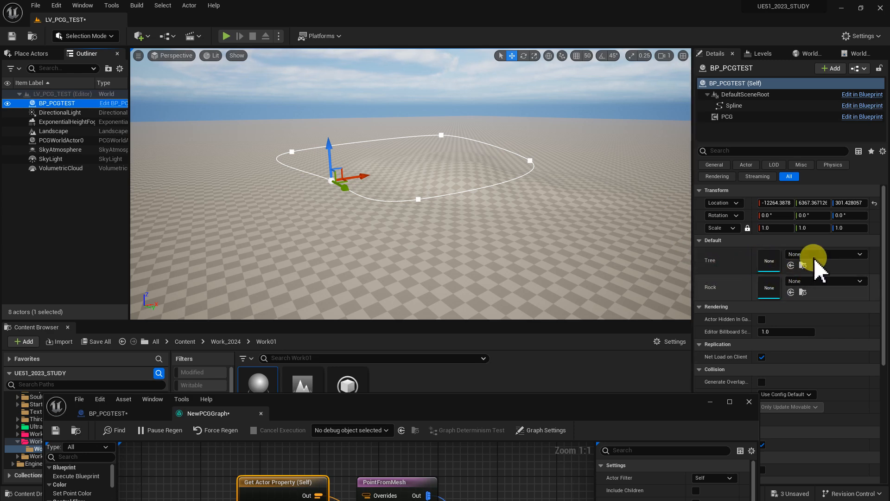
Assign SM_BlackAlder_Forest_01 from the BlackAlder/Geometry/SimpleWind folder to BP_PCGTEST's Tree property
left_click_drag(389, 410, 566, 474)
left_click_drag(165, 457, 171, 404)
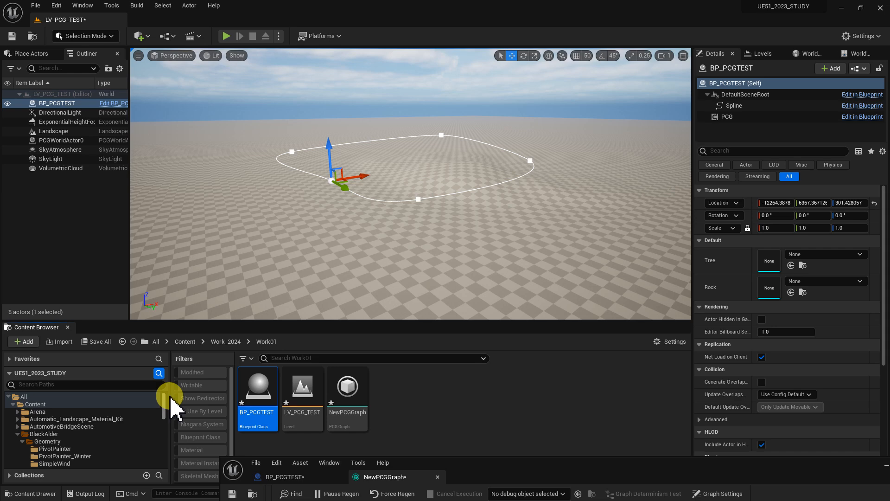
left_click_drag(170, 405, 175, 418)
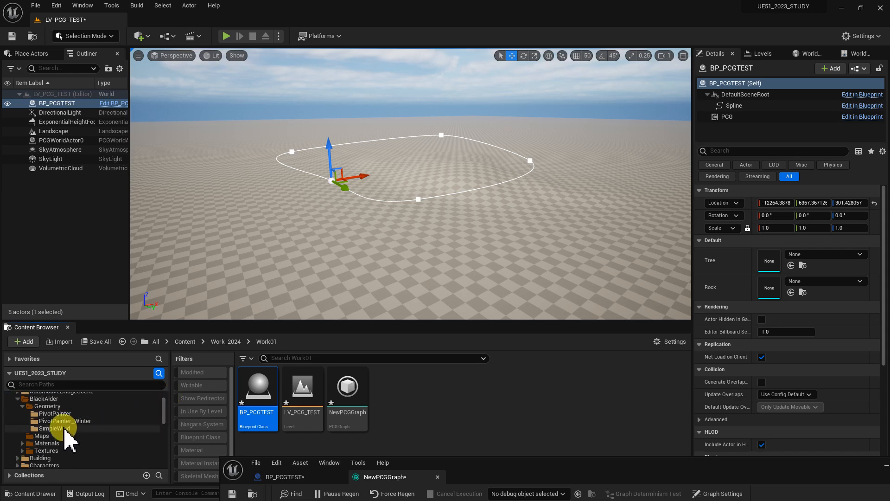
left_click(109, 429)
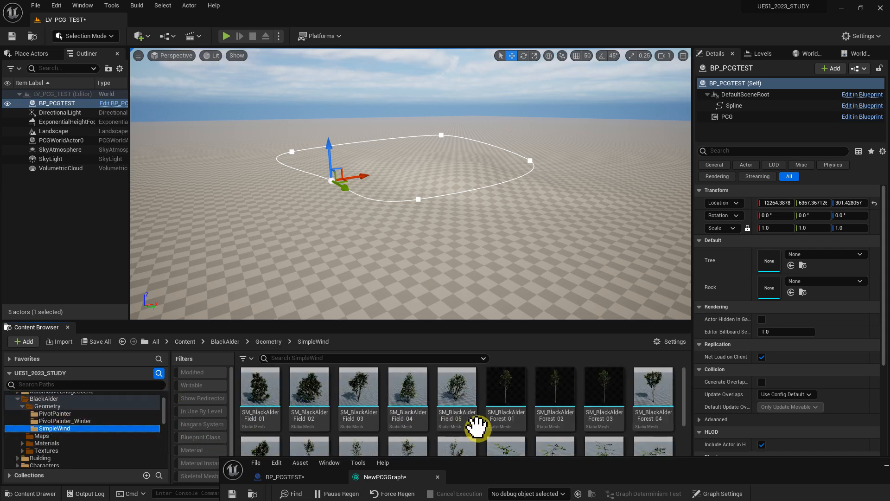
left_click_drag(510, 397, 769, 273)
right_click_drag(560, 269, 495, 280)
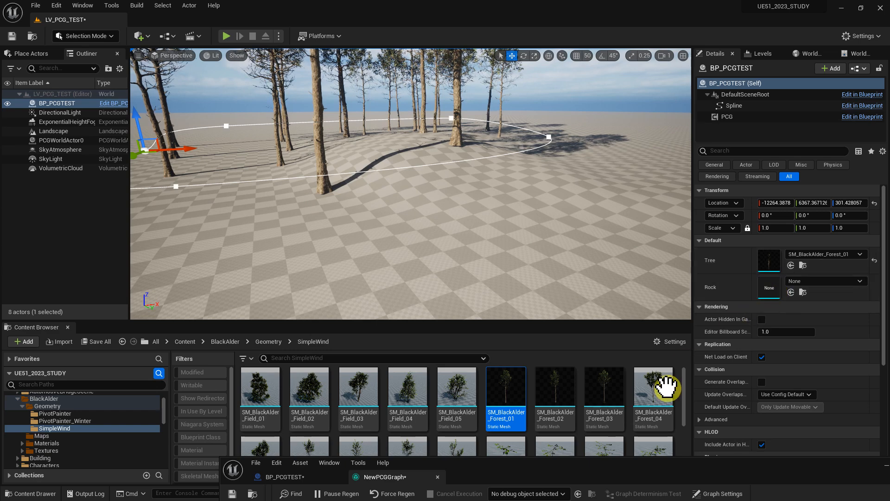
Assign SM_BlackAlder_Sapling_06 from the SimpleWind folder to BP_PCGTEST's Rock property
left_click_drag(685, 385, 682, 429)
scroll(634, 408, "up", 2)
scroll(634, 408, "down", 2)
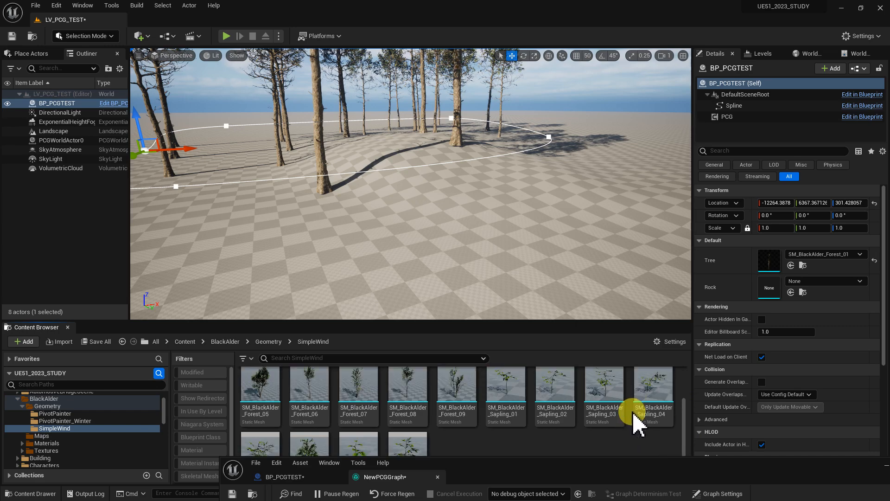
left_click_drag(338, 426, 742, 292)
Play the level from a spot beside the forest and run the character against the spawned saplings to check their collision
key("s")
right_click_drag(411, 183, 403, 278)
key("a")
right_click(402, 277)
left_click(438, 267)
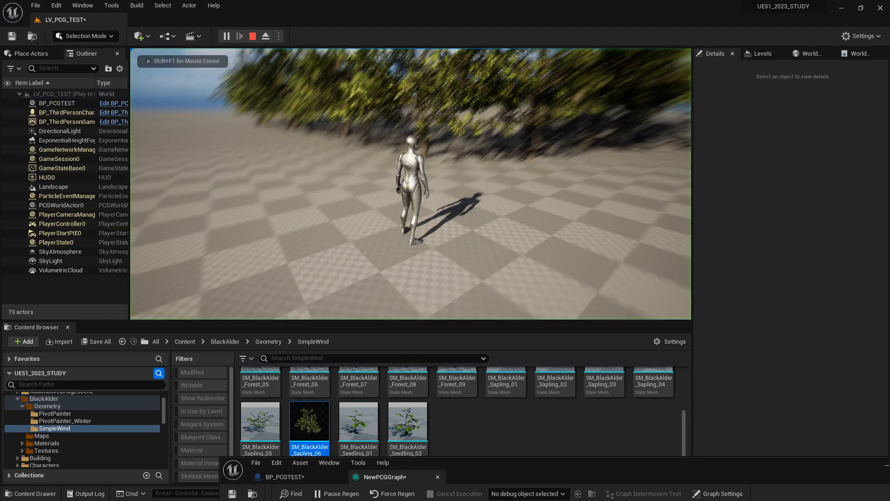
key("w")
key("a")
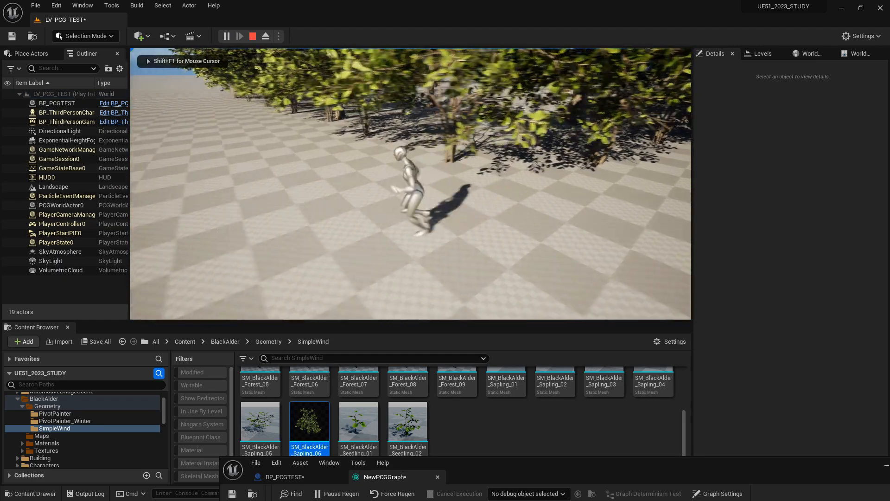
key("w")
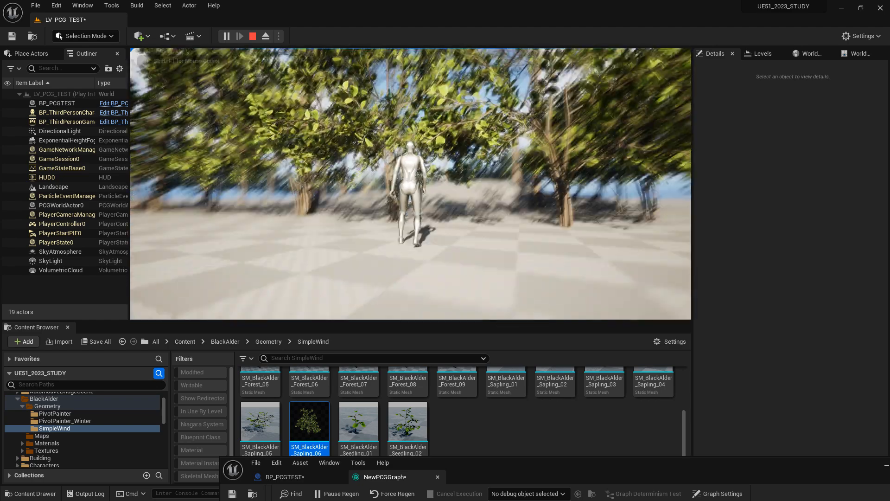
key("d")
key("d")
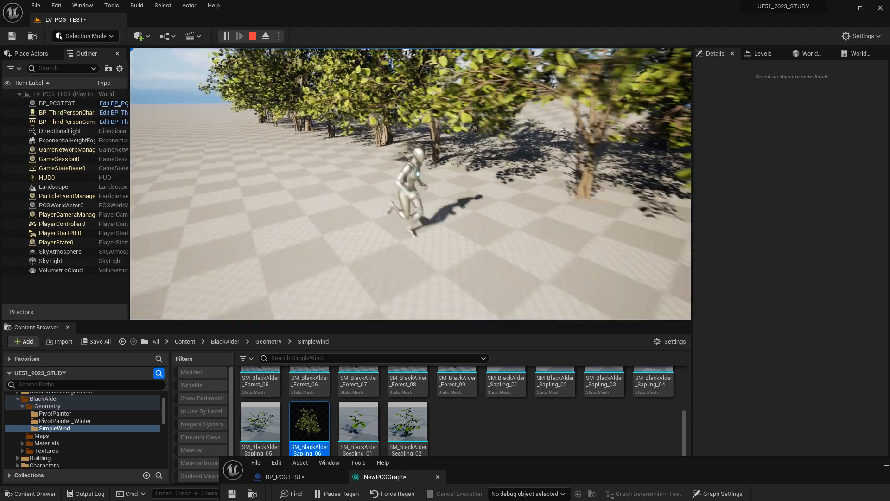
key("Escape")
left_click(463, 206)
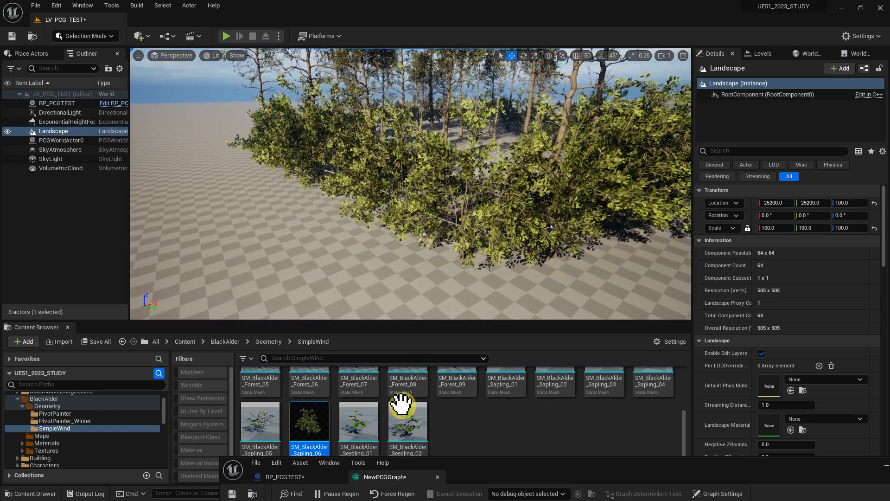
Set the Collision Presets in the lower Static Mesh Spawner's Template Descriptor to NoCollision
left_click_drag(507, 477, 351, 192)
right_click_drag(504, 298, 252, 243)
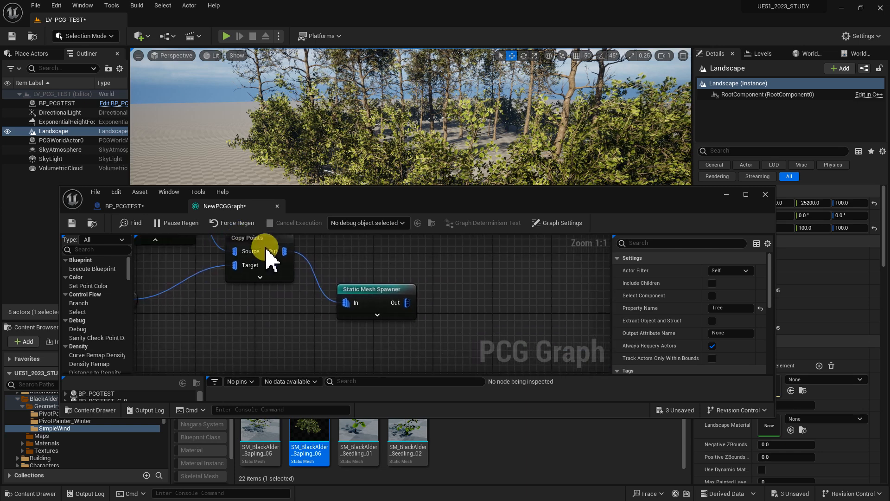
right_click_drag(393, 285, 347, 314)
left_click(347, 330)
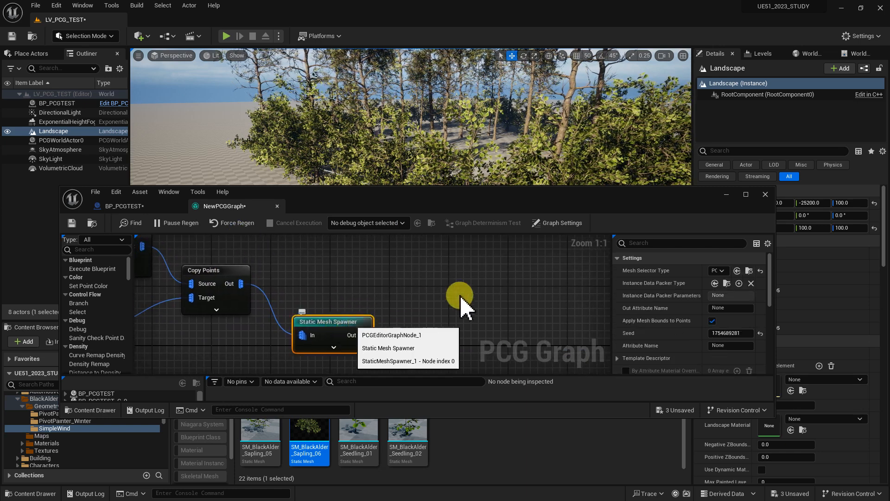
scroll(417, 330, "down", 3)
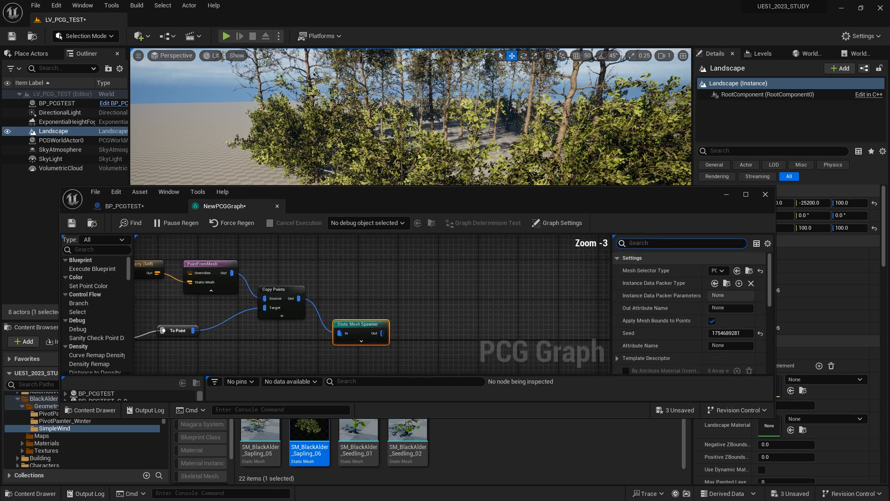
left_click(646, 243)
type("col")
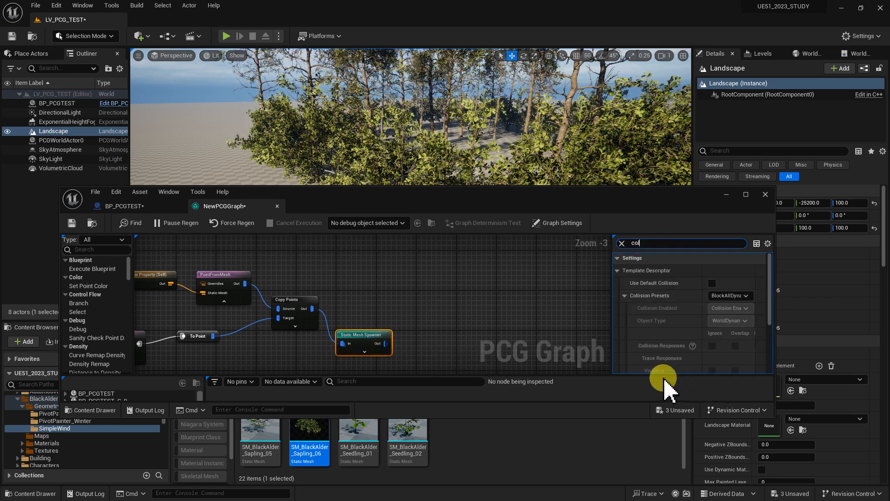
left_click(730, 296)
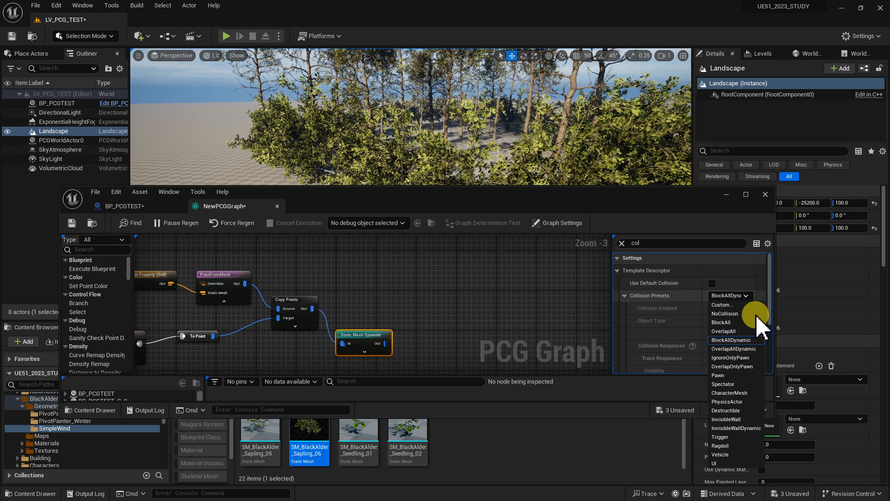
left_click(732, 314)
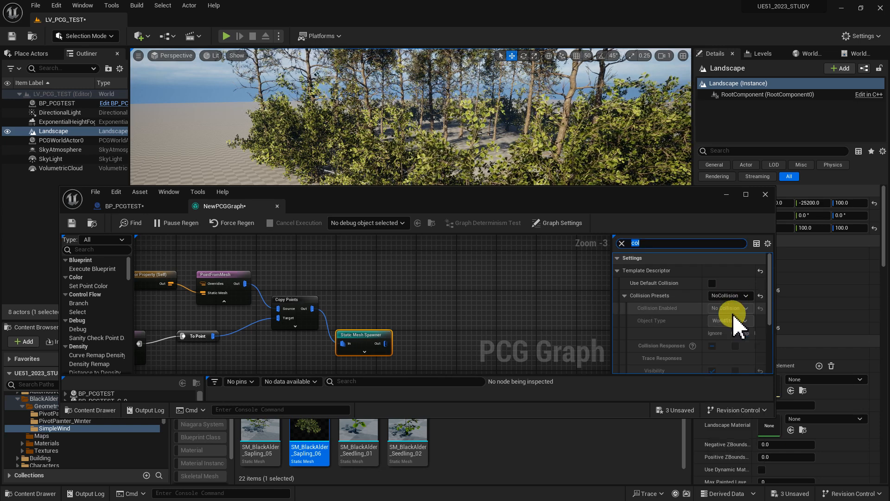
Play the level from a spot beside the forest and run the character through the saplings and trees to check their collision
left_click_drag(558, 200, 610, 327)
right_click(408, 290)
left_click(438, 284)
key("w")
key("w")
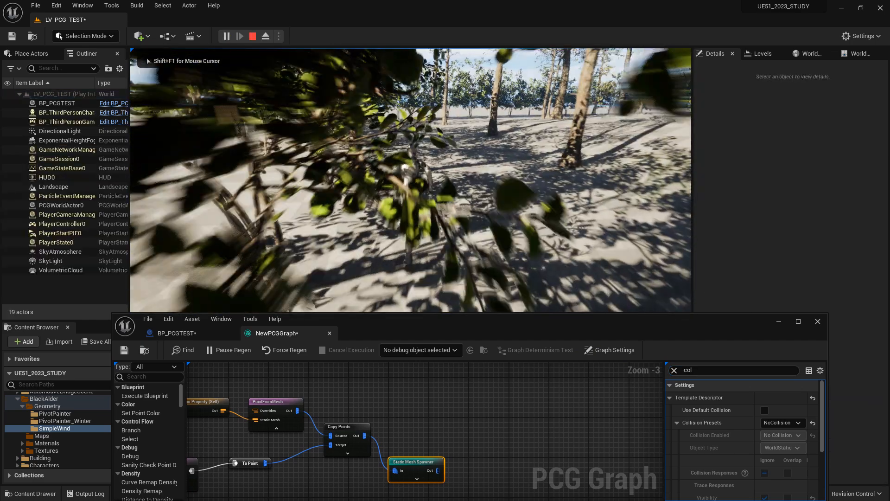
key("w")
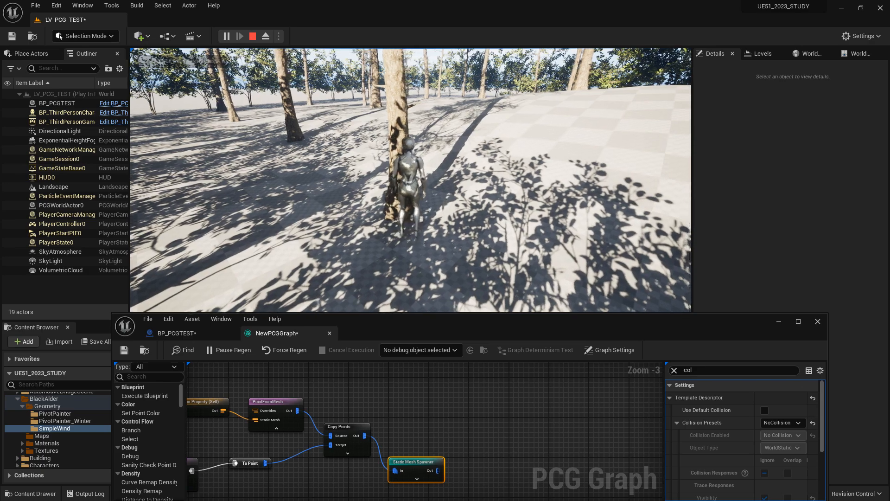
key("w")
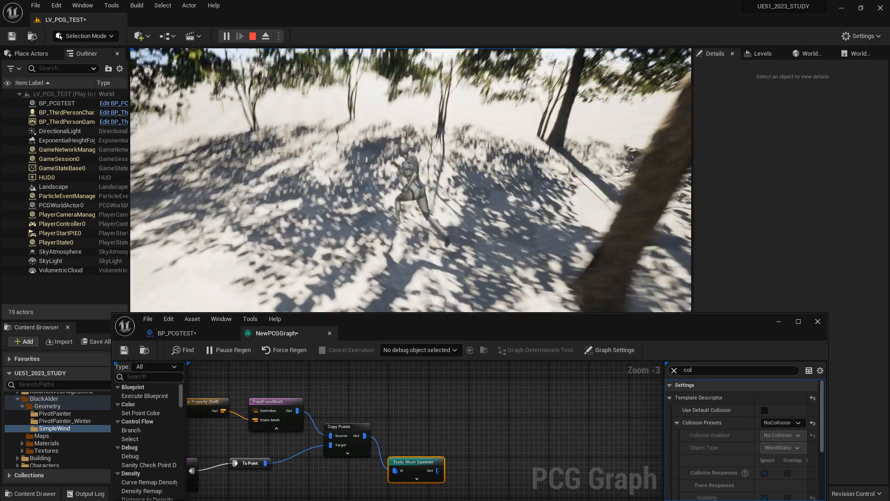
key("w")
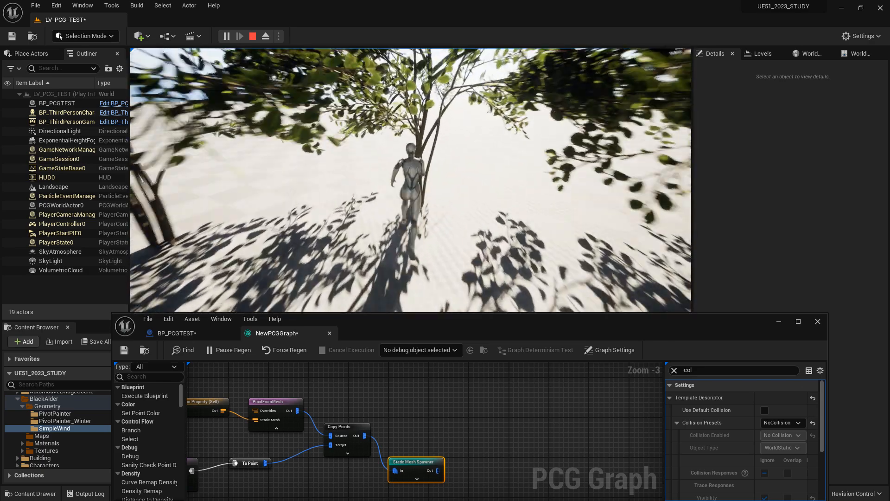
key("s")
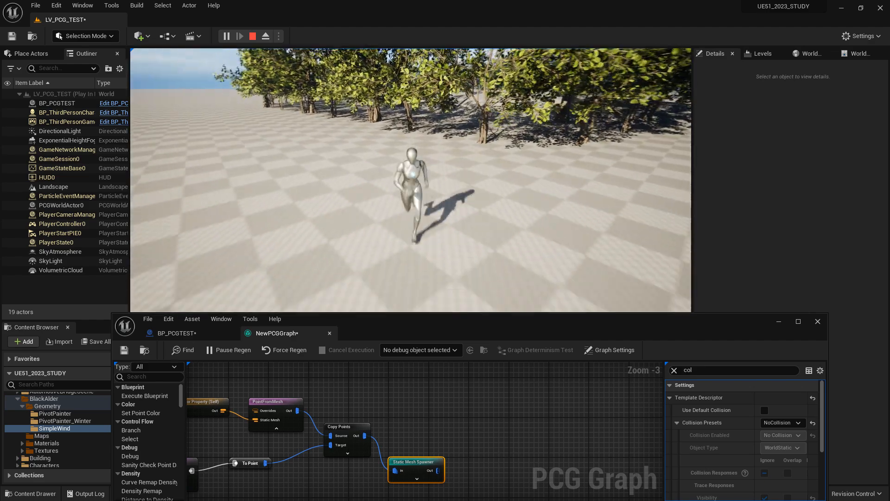
key("Escape")
Examine the tree and rock branches of NewPCGGraph and the spawned forest to see how sizes are controlled
left_click(353, 367)
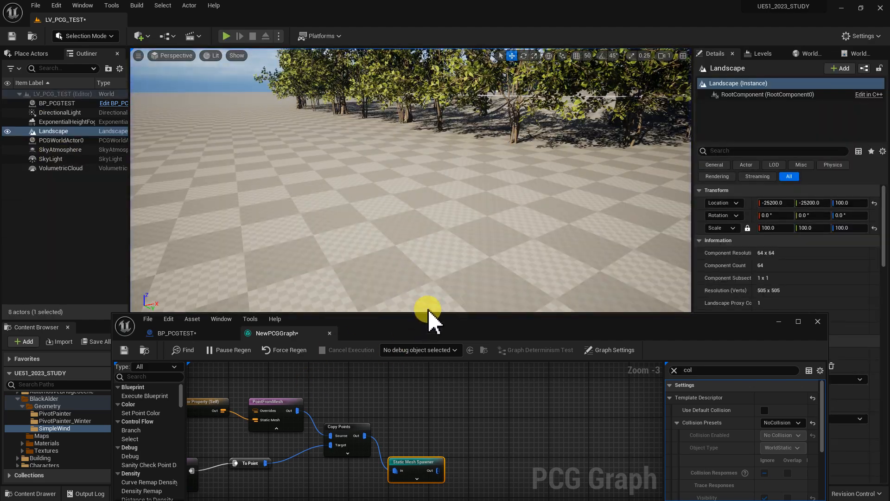
left_click_drag(430, 312, 485, 176)
left_click(579, 360)
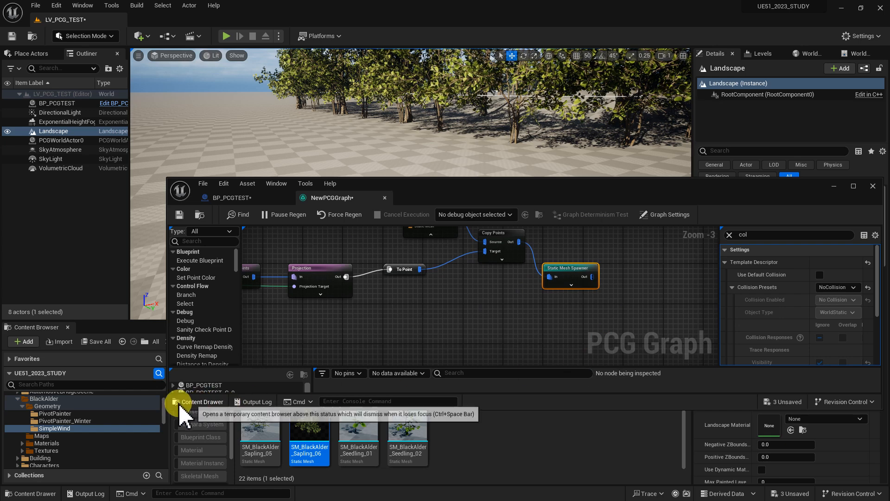
left_click_drag(168, 422, 247, 478)
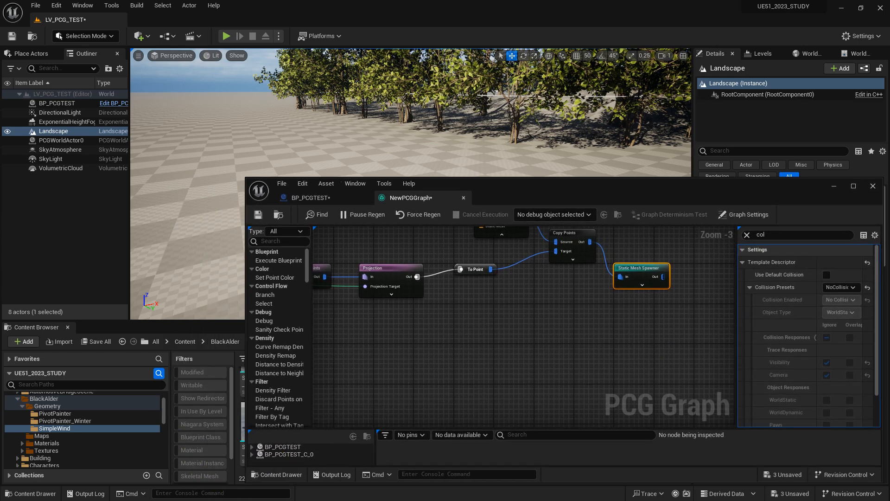
right_click_drag(479, 316, 513, 411)
scroll(512, 409, "down", 3)
scroll(535, 385, "up", 1)
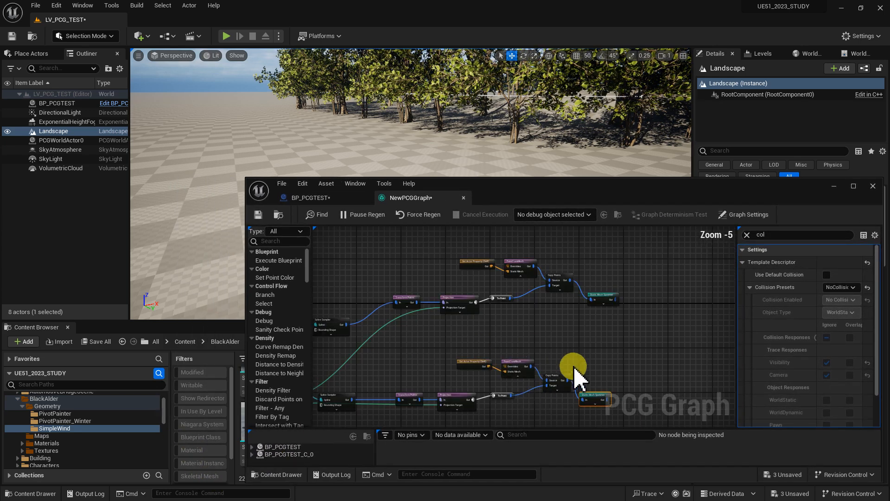
right_click_drag(575, 366, 601, 350)
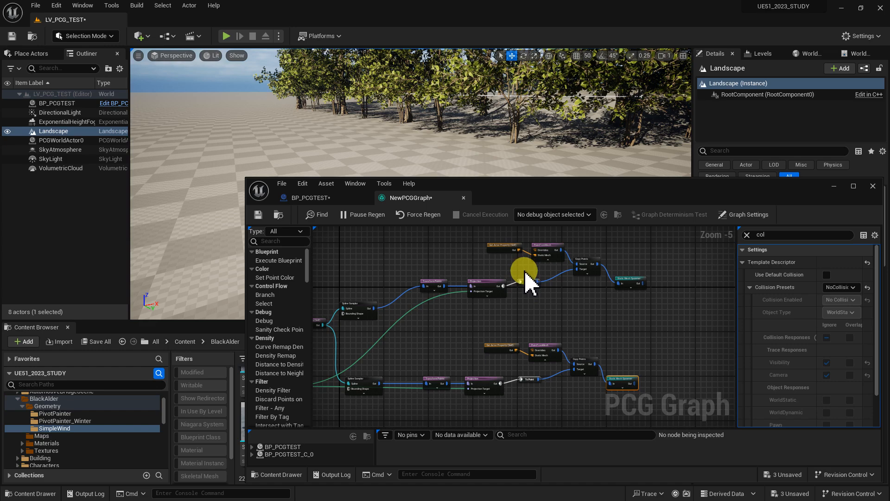
right_click_drag(619, 352, 611, 338)
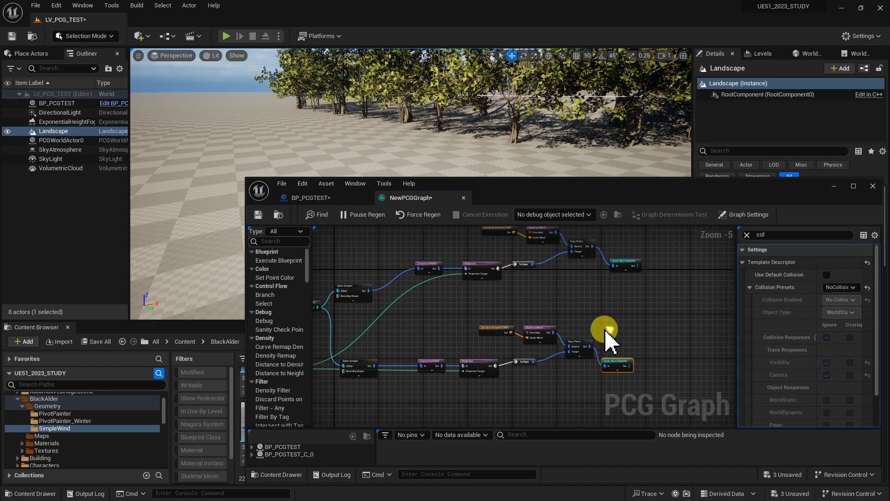
left_click_drag(536, 188, 541, 207)
right_click_drag(517, 153, 484, 140)
key("w")
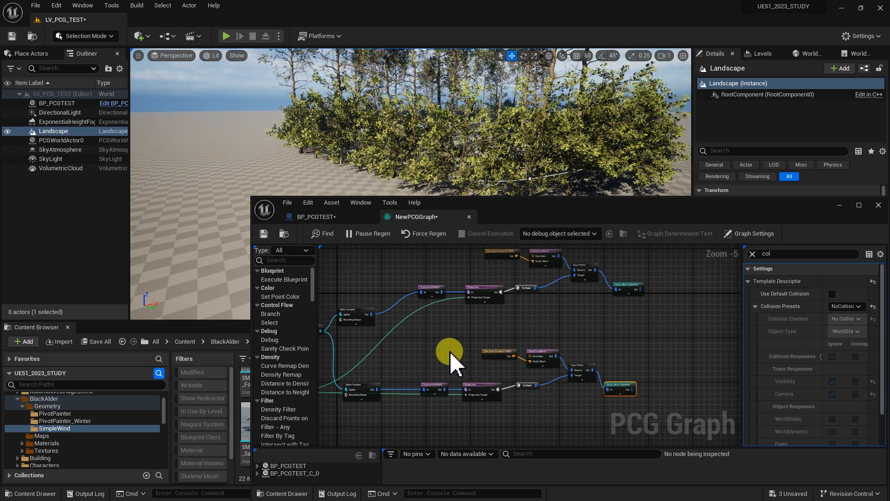
right_click_drag(459, 348, 514, 306)
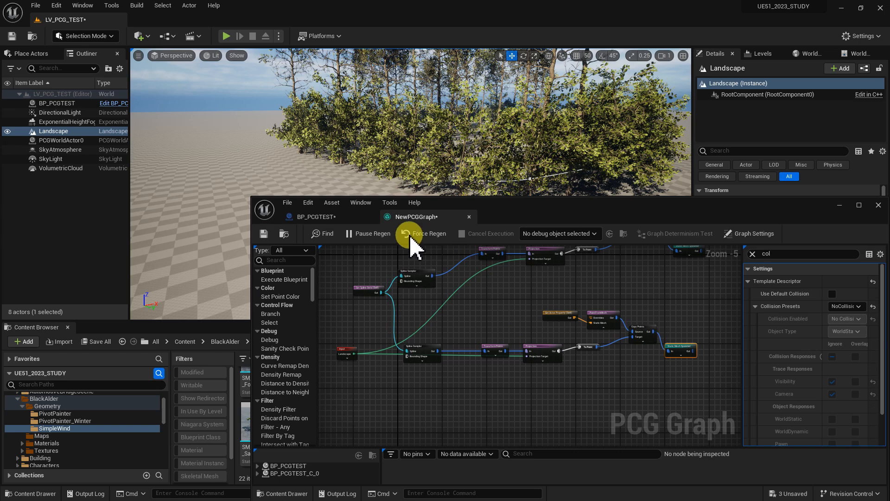
Add a Float variable named Bush_MinSize to the BP_PCGTEST blueprint
left_click(325, 218)
left_click_drag(520, 218, 536, 103)
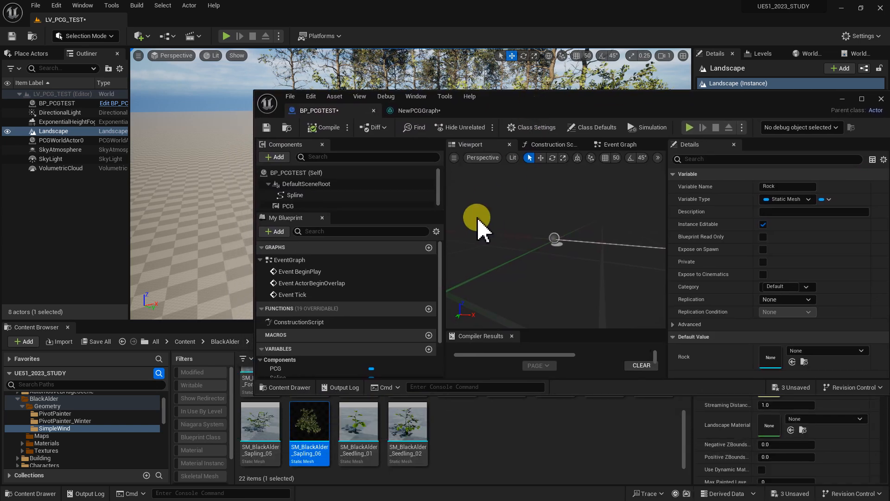
left_click_drag(588, 111, 521, 112)
left_click_drag(821, 397, 723, 447)
left_click_drag(349, 285, 378, 358)
scroll(376, 371, "down", 1)
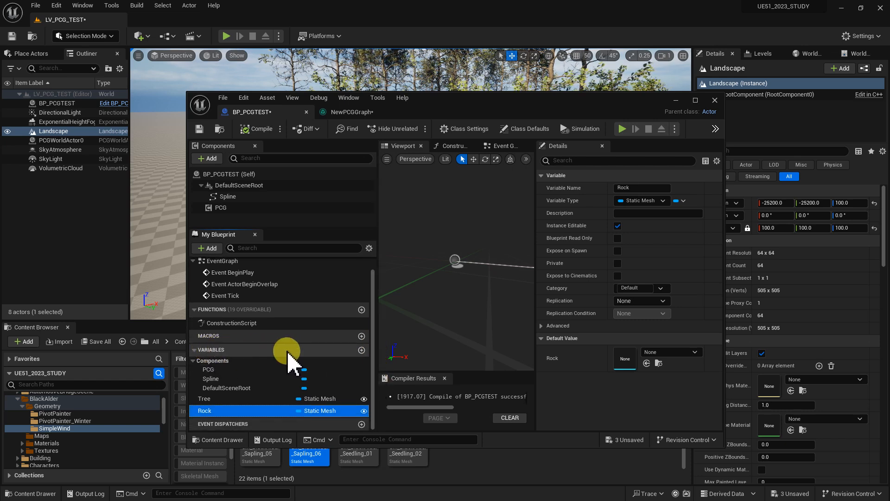
left_click(362, 350)
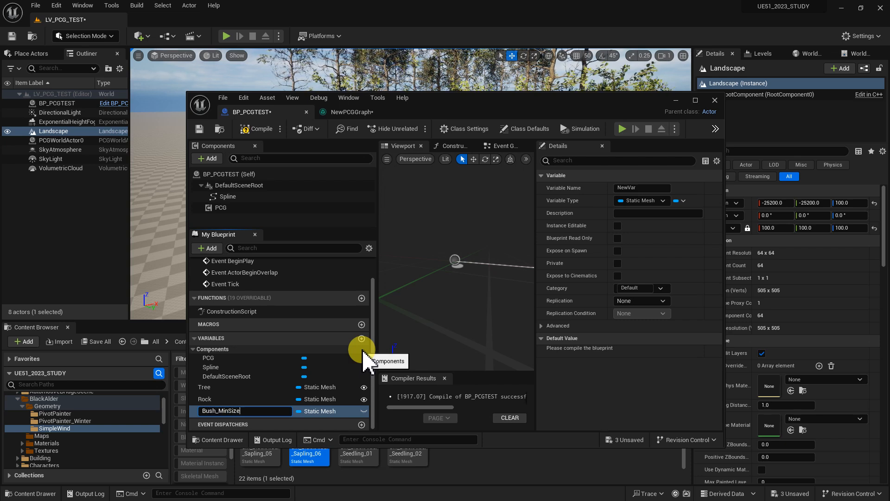
left_click(316, 412)
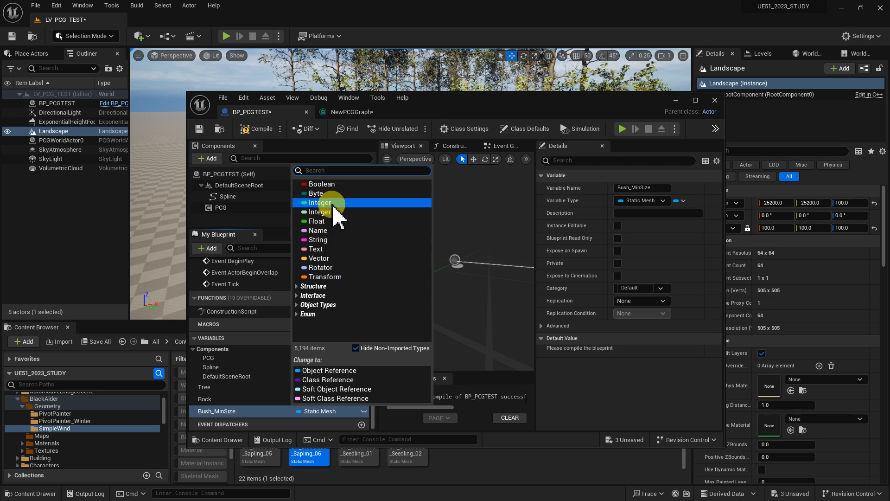
left_click(325, 223)
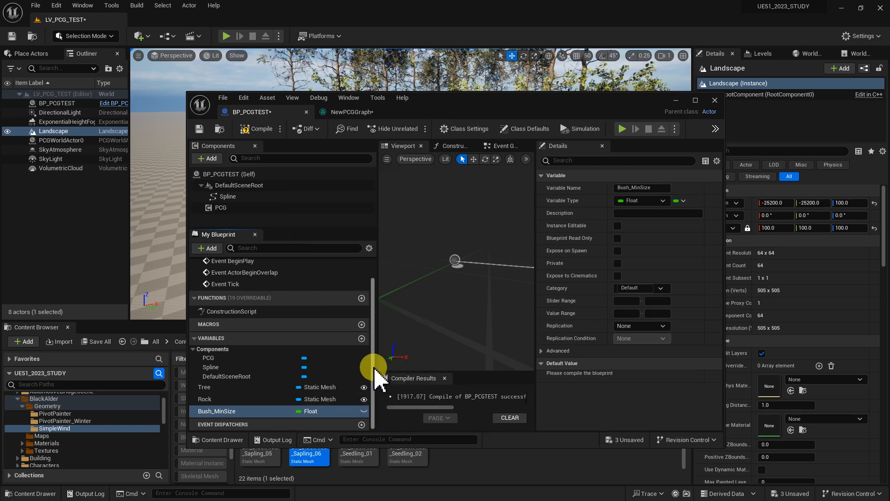
Make the Bush_MinSize variable instance editable
left_click_drag(373, 367, 373, 371)
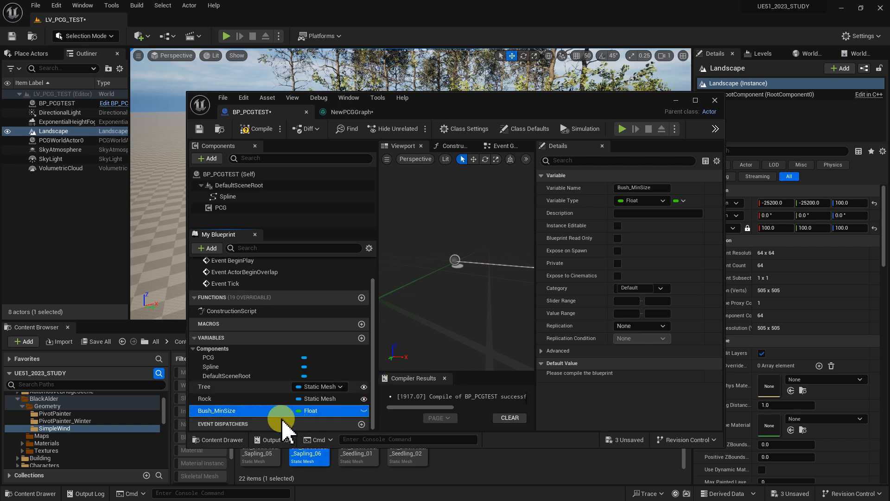
left_click(365, 412)
scroll(375, 389, "up", 1)
scroll(375, 394, "down", 1)
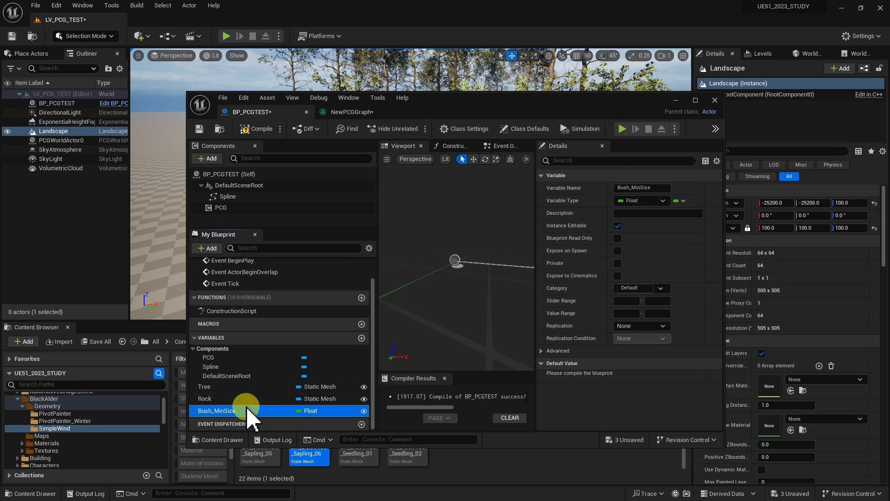
Duplicate the Bush_MinSize variable and name the copy Bush_MaxSize
key("ctrl+w")
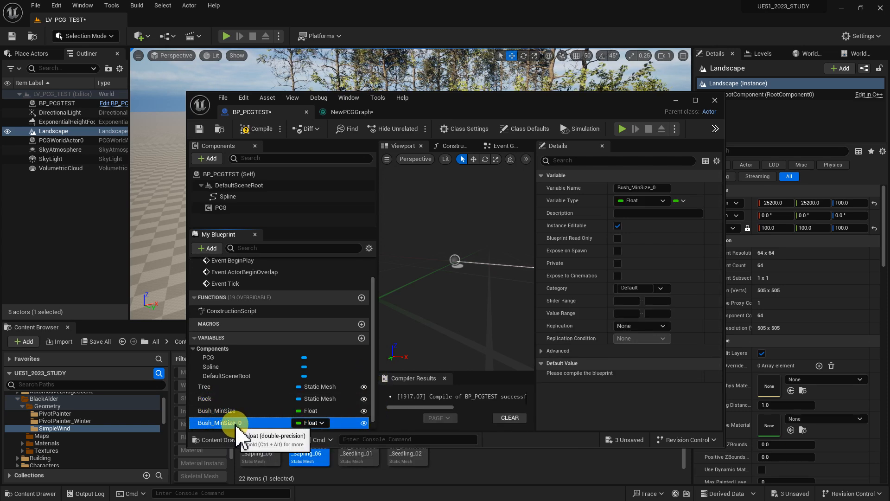
left_click_drag(226, 423, 279, 422)
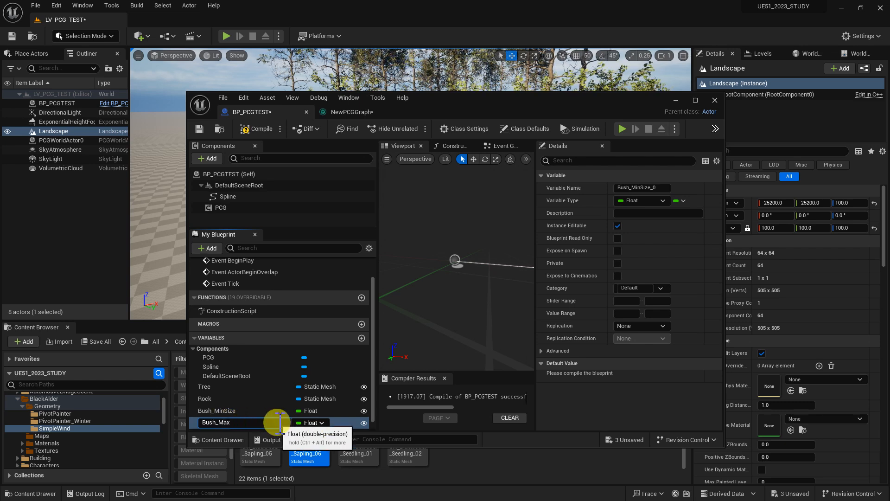
type("axSize")
key("Return")
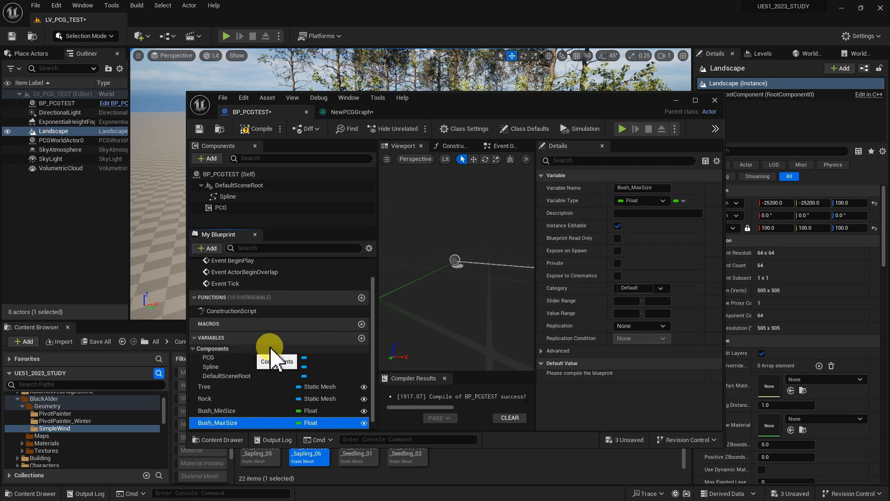
Add a Float variable Tree_MinSize and a duplicate named Tree_MaxSize, and make both instance editable
left_click(362, 337)
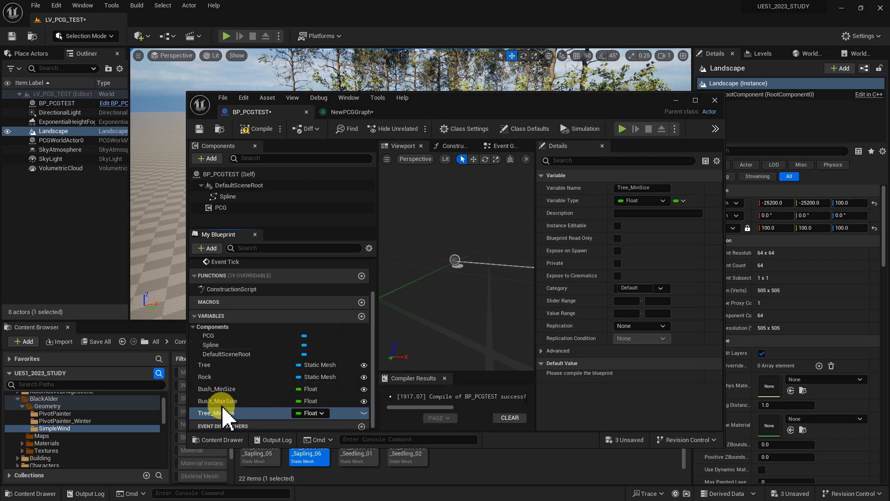
key("ctrl+d")
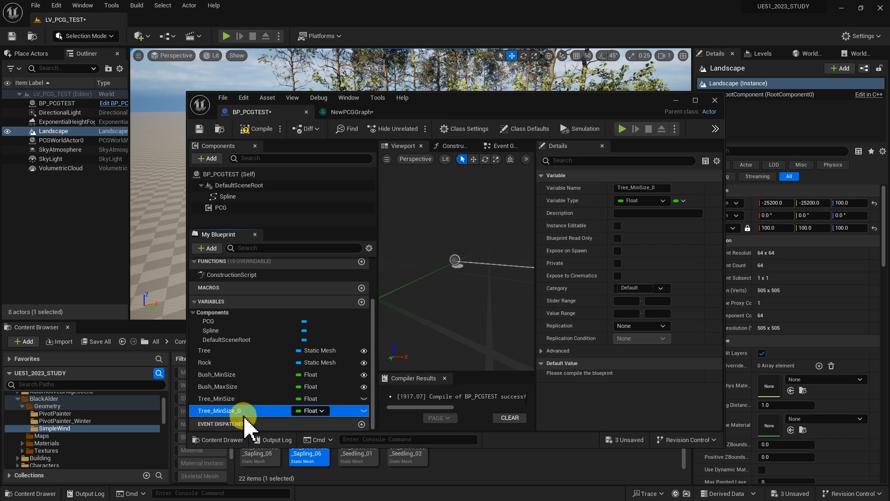
left_click_drag(219, 410, 277, 411)
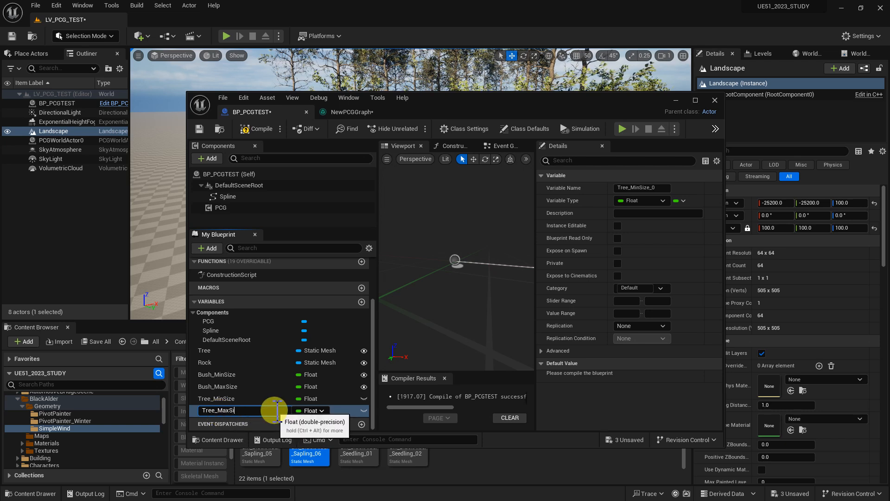
key("Return")
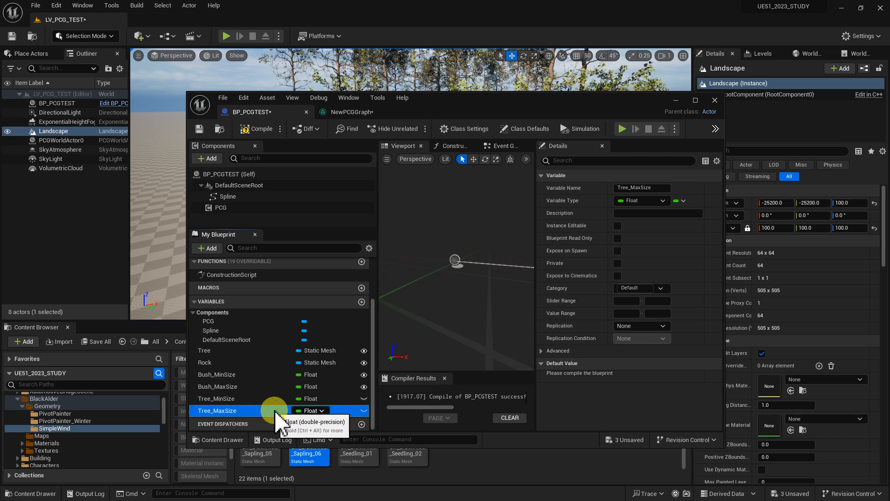
left_click(364, 410)
left_click(364, 398)
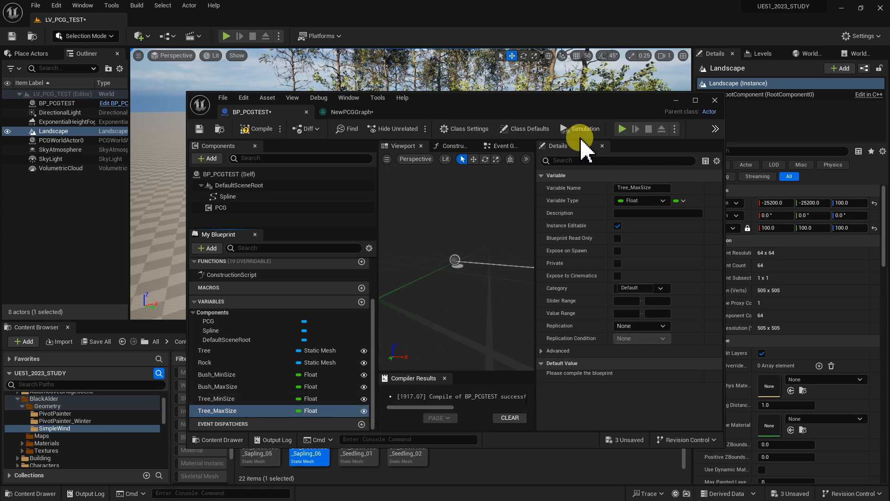
Compile BP_PCGTEST, set Bush_MinSize's default value to 1, and select Bush_MaxSize for editing
double_click(574, 102)
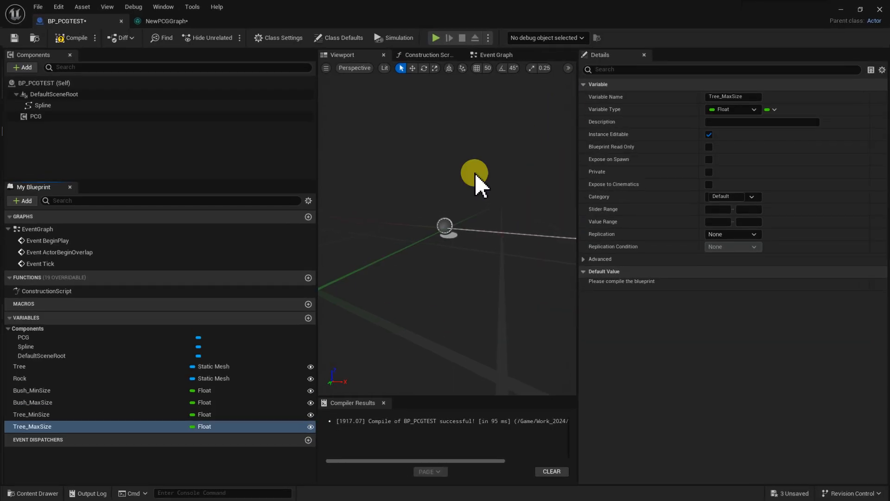
left_click(45, 390)
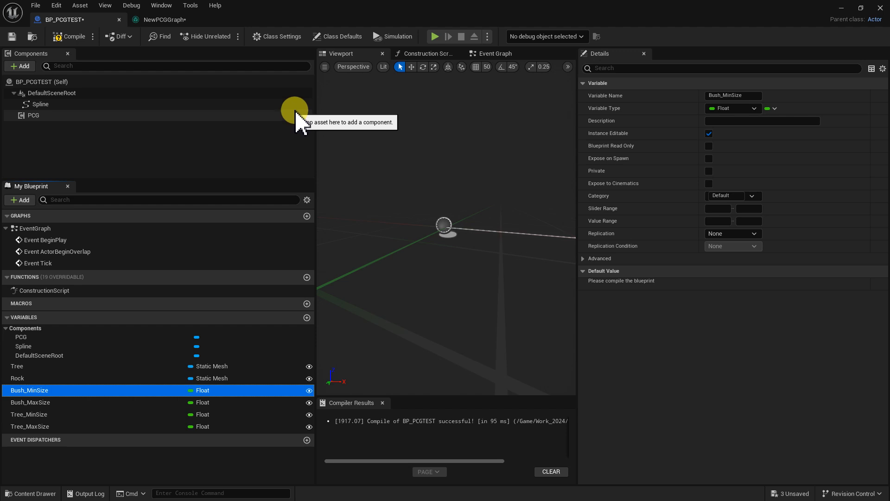
left_click(74, 40)
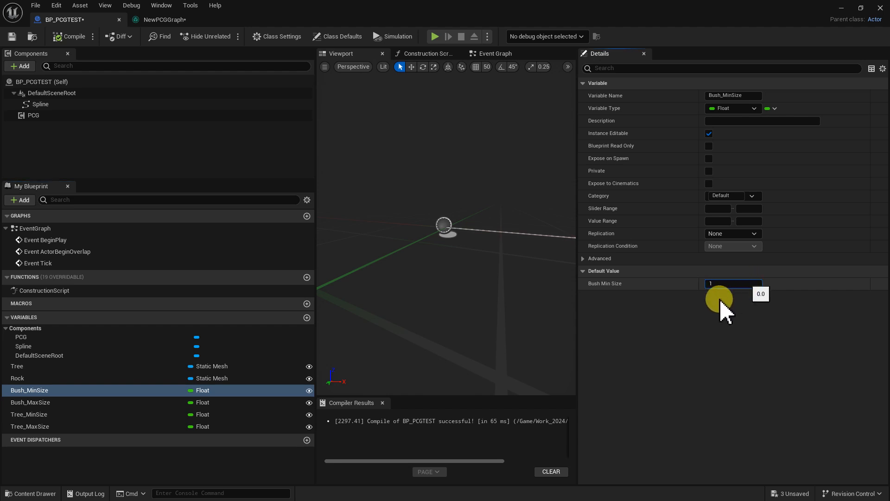
left_click(79, 402)
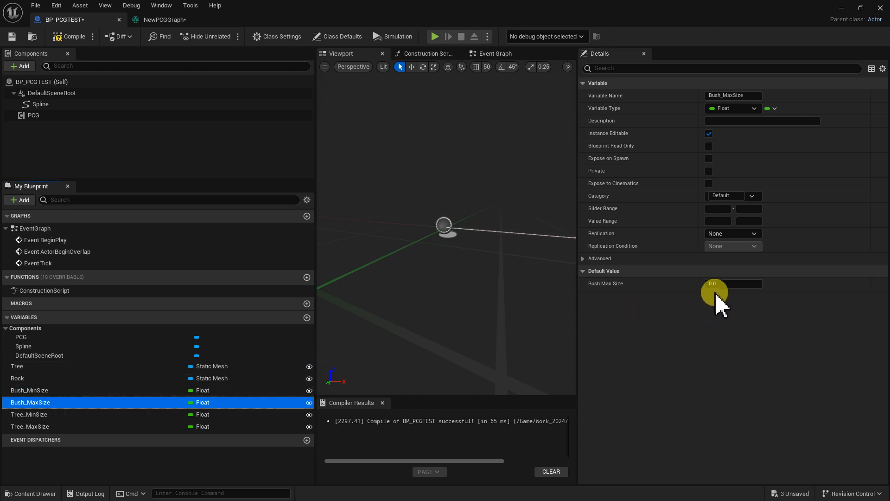
Set the default values of Tree_MinSize and Tree_MaxSize to 1 and compile BP_PCGTEST
left_click(155, 415)
left_click(718, 283)
type("1")
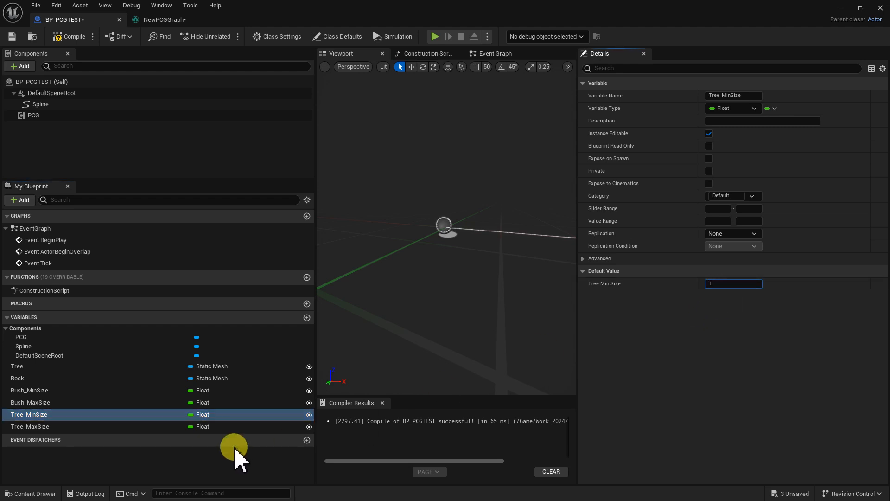
left_click(109, 428)
left_click(726, 284)
type("1")
key("Return")
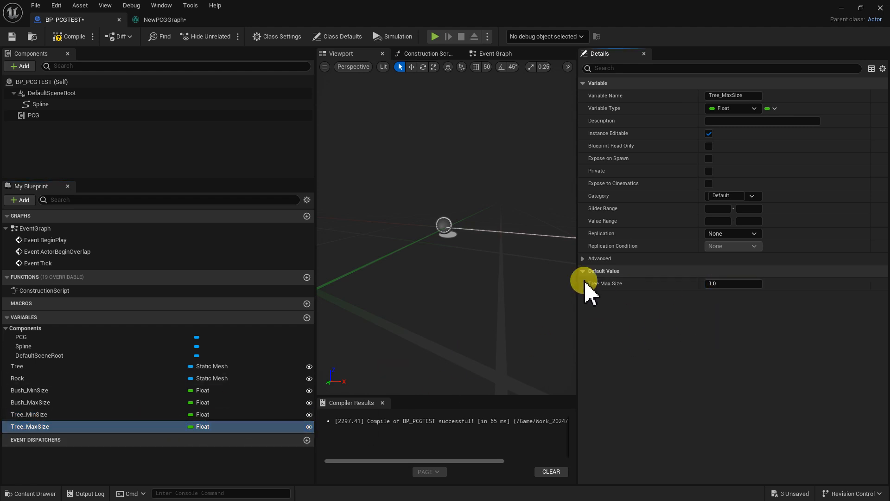
left_click(73, 38)
left_click_drag(256, 31, 396, 149)
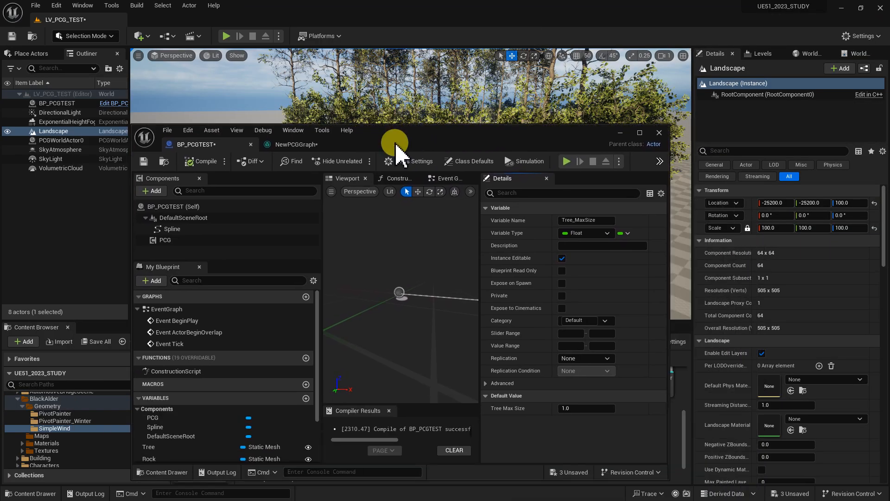
In NewPCGGraph, move the lower bush node chain down to make more room beneath the upper tree chain
left_click(293, 145)
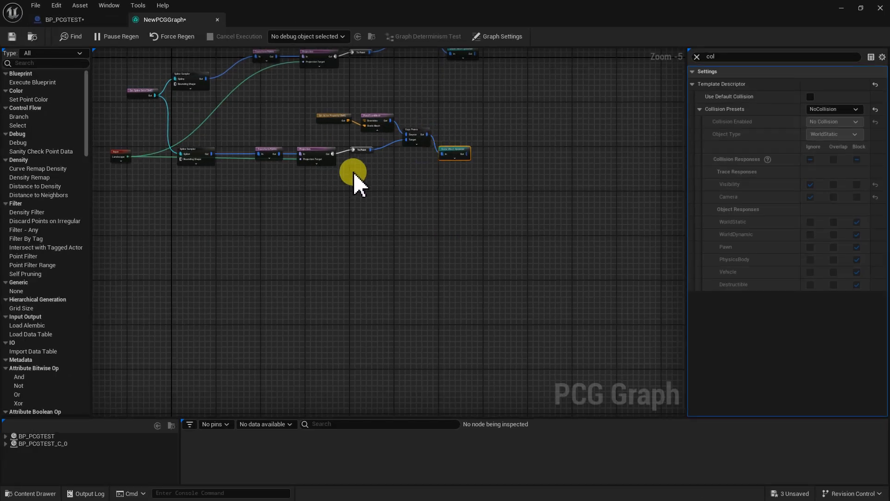
right_click_drag(350, 172, 420, 270)
left_click_drag(592, 218, 181, 304)
left_click_drag(406, 214, 406, 250)
scroll(427, 139, "up", 5)
right_click_drag(427, 139, 555, 178)
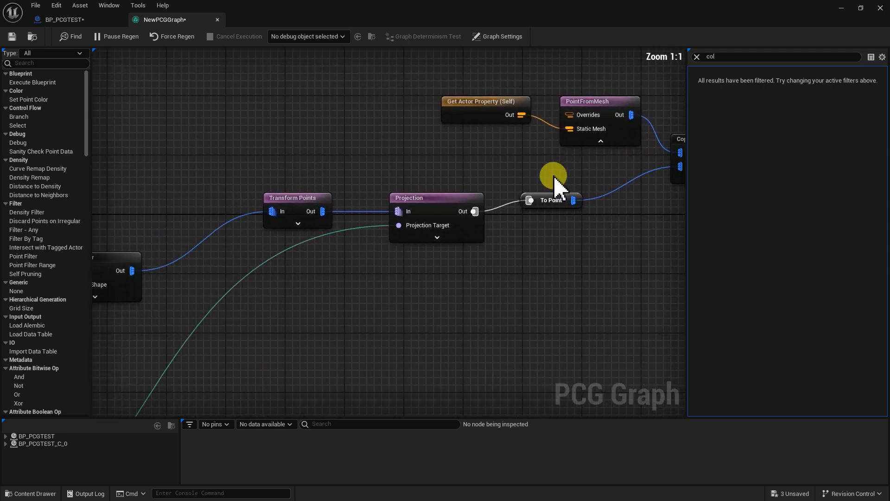
left_click(76, 21)
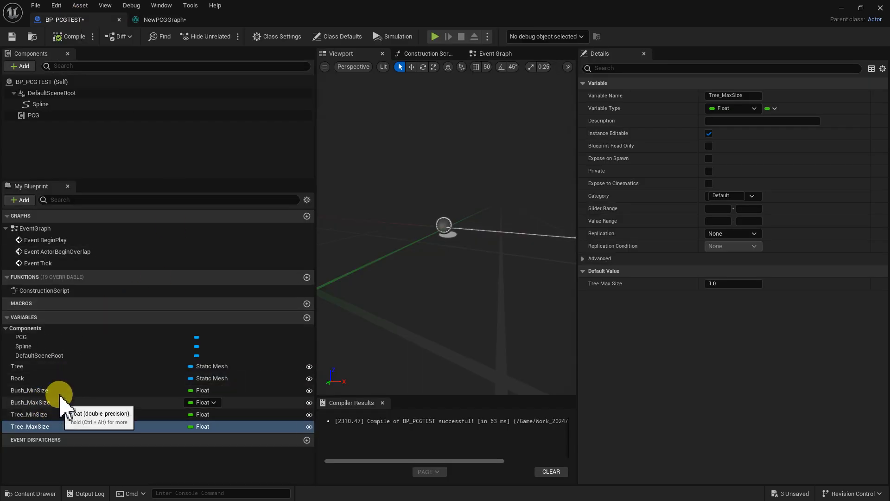
left_click(166, 20)
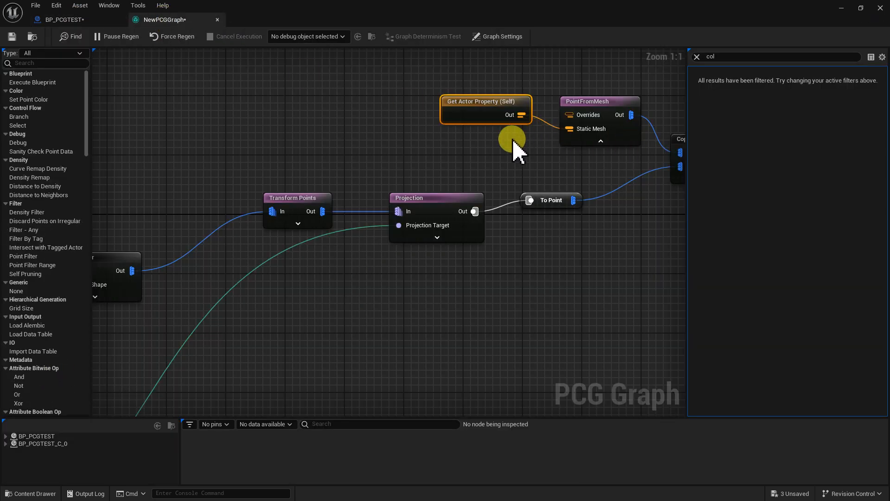
Add a Get Actor Property node above the tree chain's Spline Sampler in the PCG graph
right_click_drag(235, 344, 373, 309)
right_click(266, 165)
type("get")
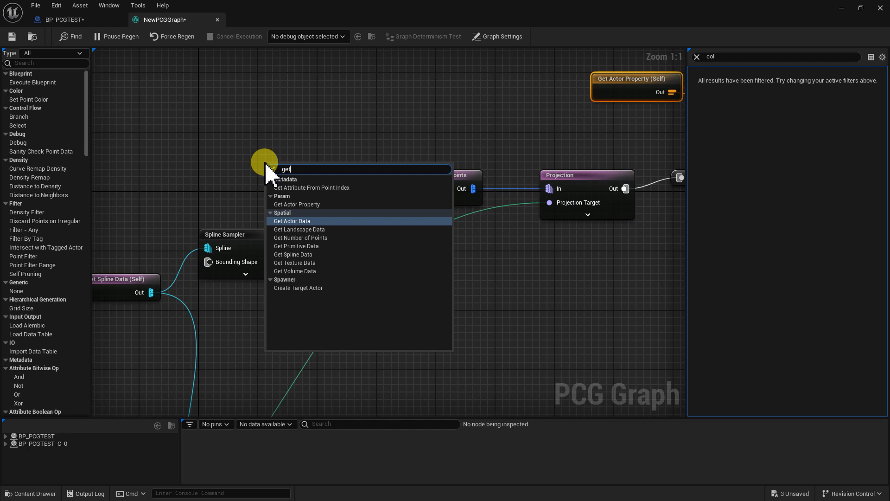
left_click(307, 204)
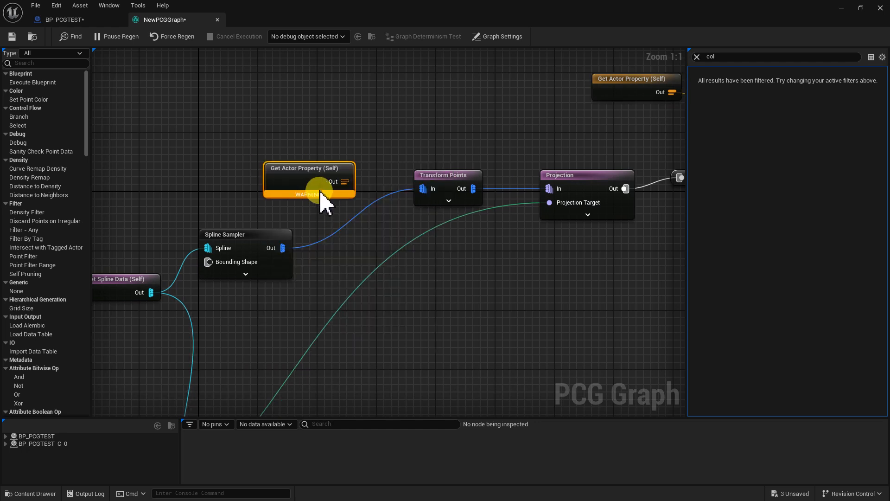
left_click_drag(311, 176, 288, 137)
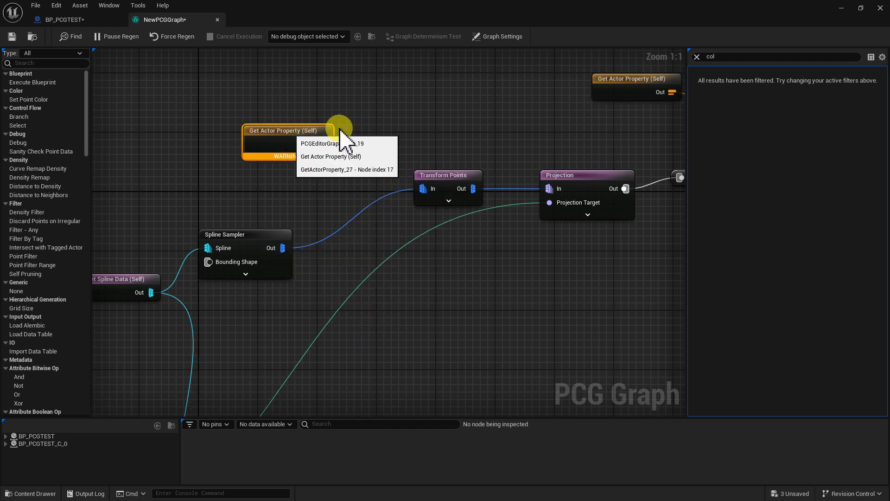
Set the new Get Actor Property node's Property Name to Tree_MinSize, copied from the variable in BP_PCGTEST
left_click(697, 56)
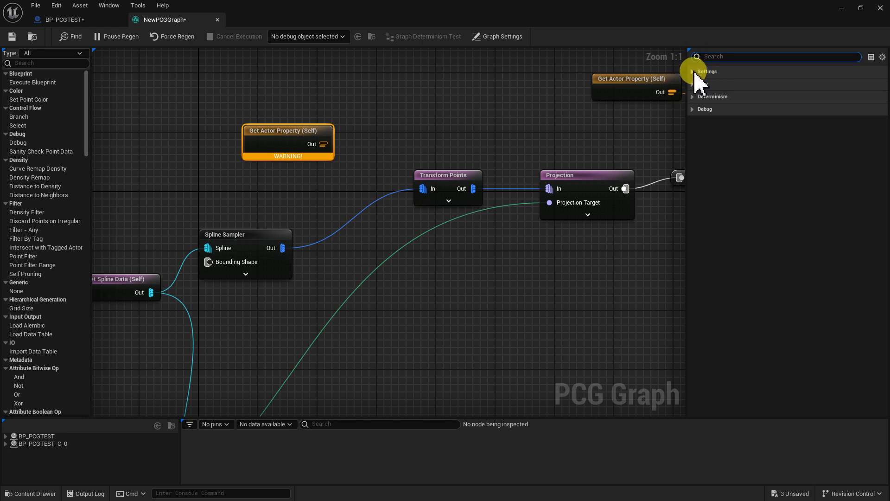
left_click(694, 72)
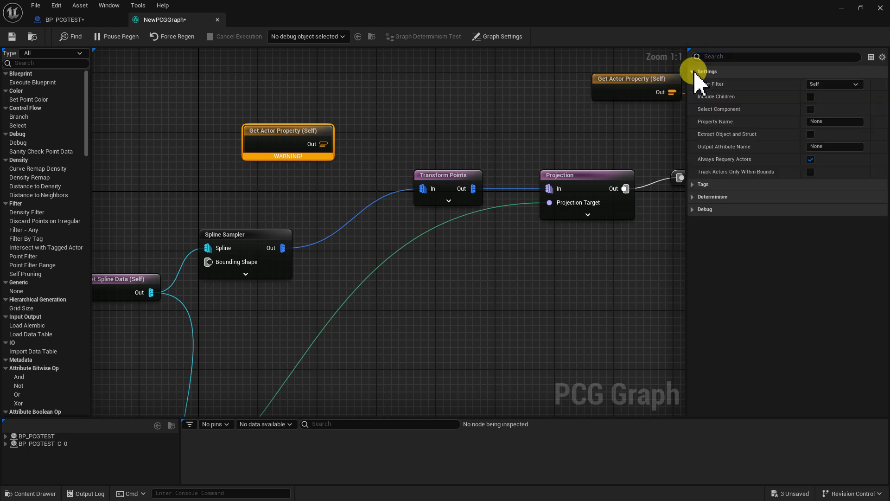
left_click(78, 21)
left_click(44, 390)
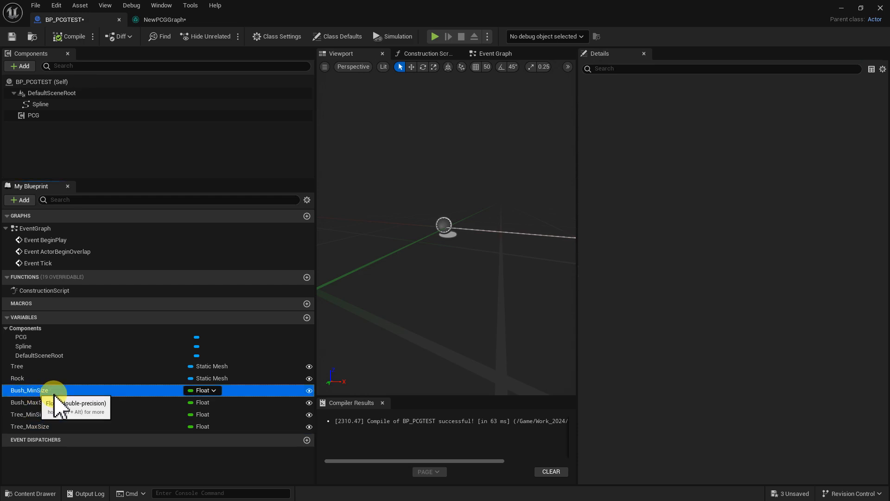
left_click(40, 414)
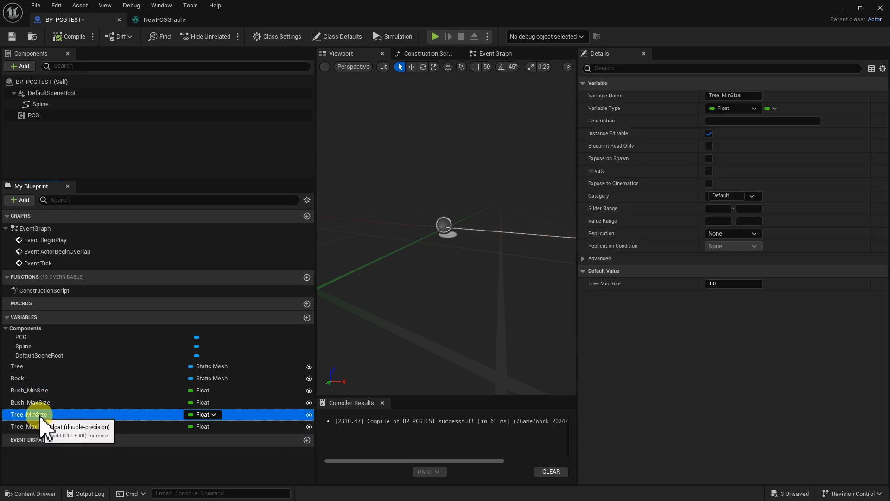
left_click(40, 416)
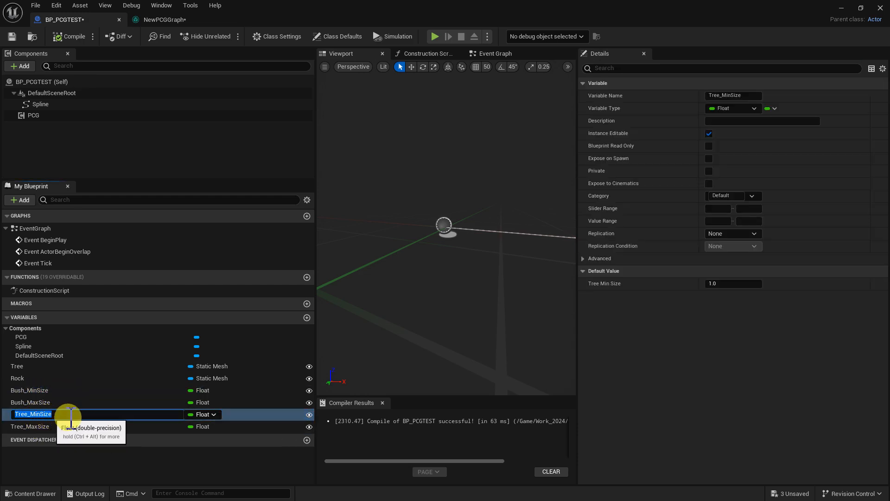
left_click(174, 21)
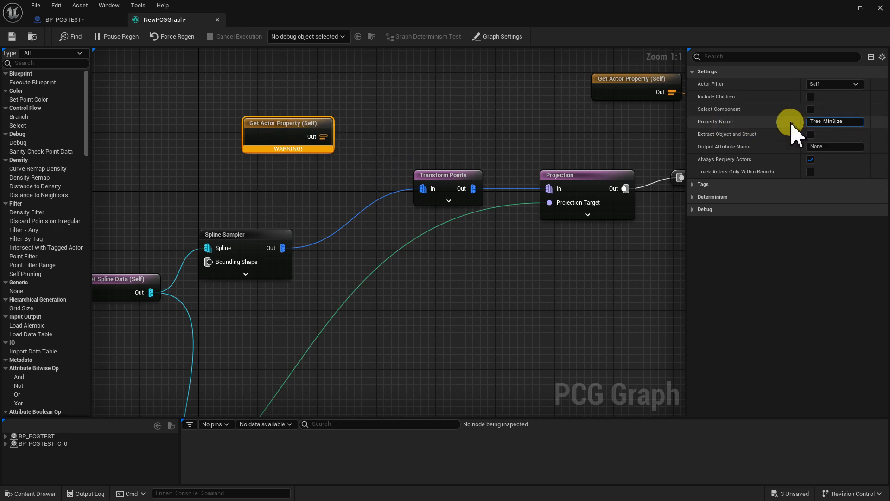
Duplicate the Tree_MinSize property node, place the copy beneath it, and set its Property Name to Tree_MaxSize
left_click(292, 124)
key("ctrl+d")
left_click_drag(343, 153, 257, 176)
left_click(829, 122)
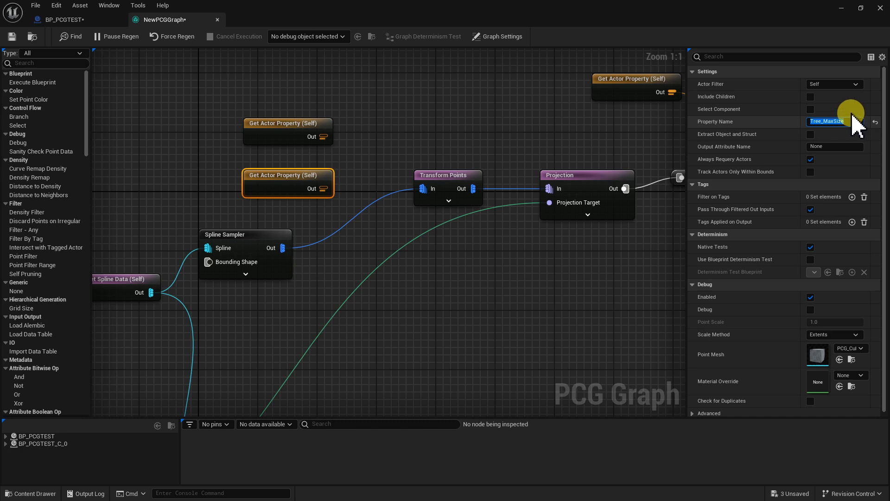
Move the tree chain's Spline Sampler and the two new property nodes away from Transform Points to space out the chain
left_click_drag(284, 128, 284, 142)
right_click_drag(505, 175, 497, 256)
right_click_drag(530, 343, 598, 246)
left_click_drag(469, 191, 258, 279)
left_click_drag(321, 211, 92, 264)
right_click_drag(467, 202, 308, 232)
left_click_drag(213, 119, 210, 182)
Expand the tree Transform Points node's override inputs and place the two tree size property nodes beside it
left_click_drag(404, 182, 404, 151)
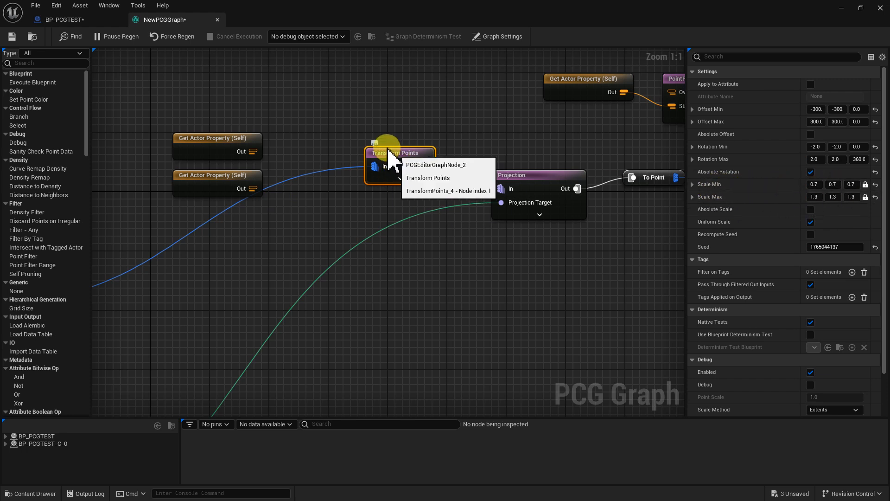
left_click_drag(391, 151, 376, 136)
left_click(390, 167)
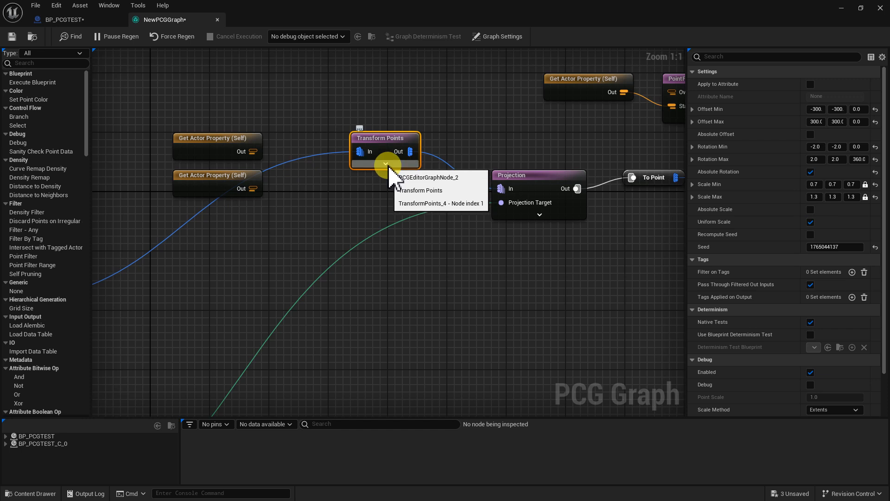
left_click(389, 167)
right_click_drag(288, 223, 322, 138)
left_click_drag(191, 60, 263, 115)
left_click_drag(242, 75, 227, 172)
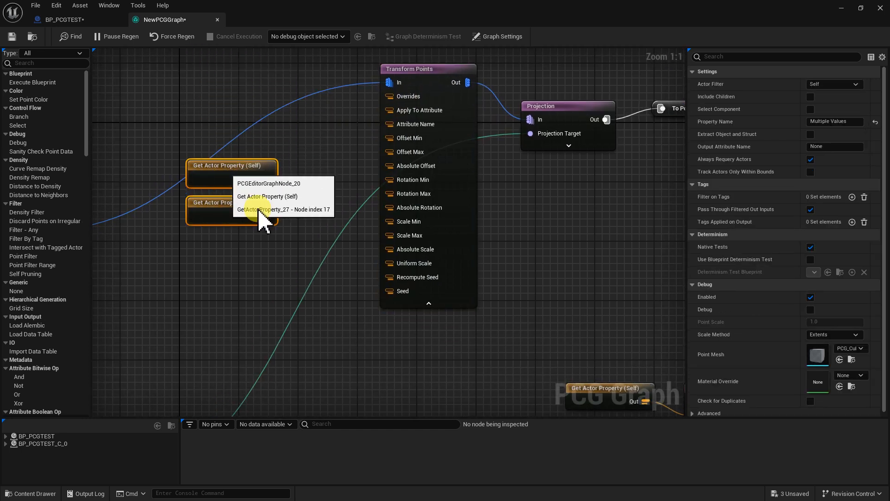
Connect the Tree_MinSize node to Scale Min and the Tree_MaxSize node to Scale Max on the tree Transform Points
left_click(279, 183)
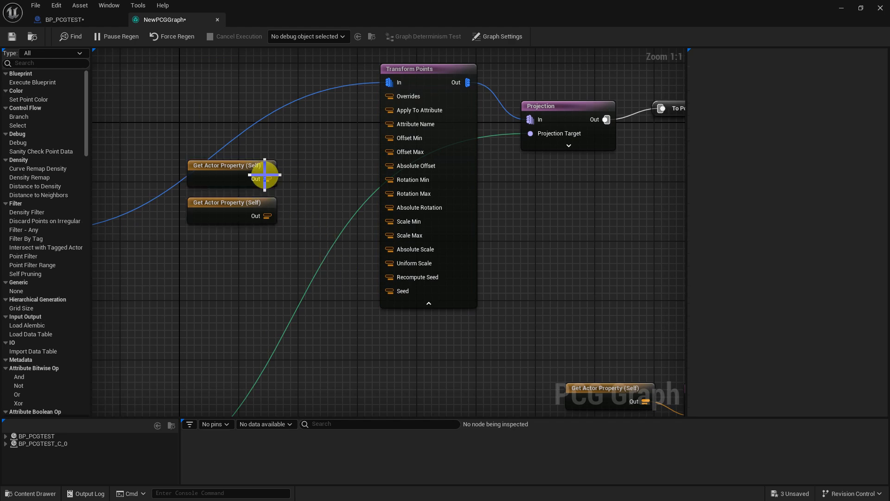
left_click(252, 175)
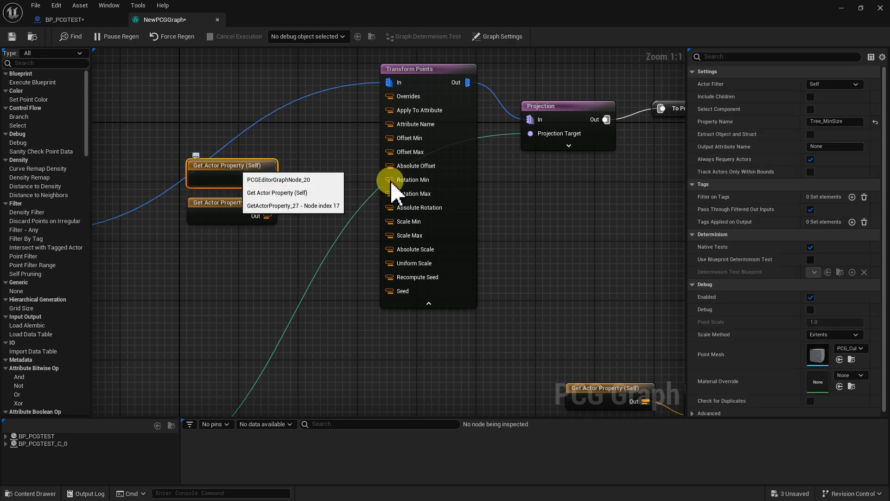
left_click(830, 121)
left_click(324, 214)
left_click_drag(268, 178, 404, 224)
left_click_drag(267, 216, 395, 237)
Expand the bush chain's Transform Points inputs and paste a copy of the two tree size property nodes beside it
right_click_drag(326, 314, 375, 264)
left_click_drag(337, 217, 292, 136)
scroll(384, 193, "down", 5)
right_click_drag(411, 255, 407, 186)
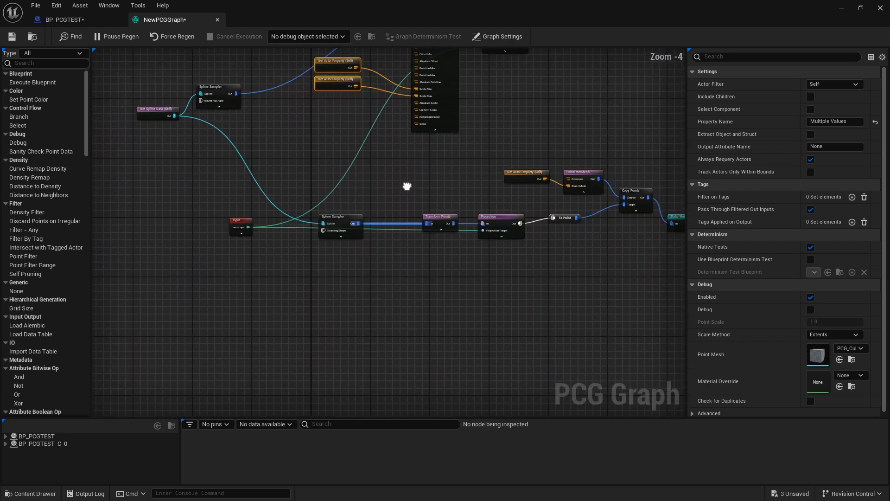
scroll(404, 227, "up", 5)
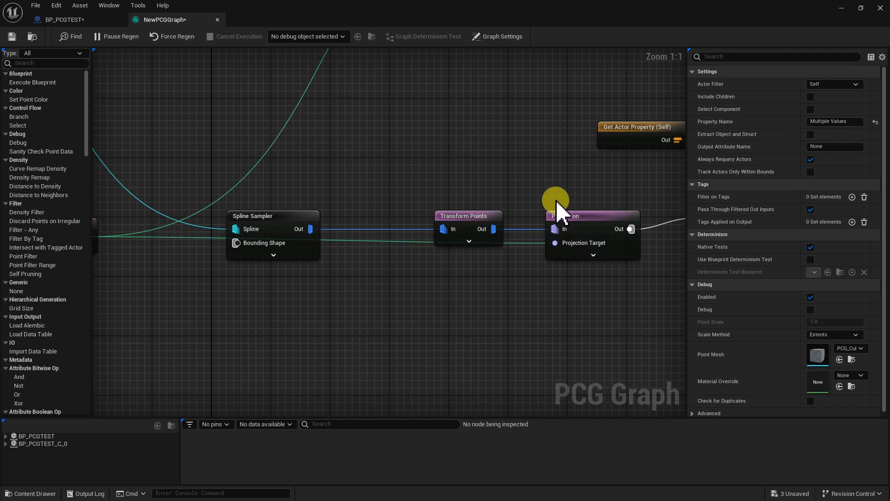
left_click(470, 243)
right_click_drag(385, 304, 419, 209)
left_click(369, 226)
key("ctrl+v")
Set the Property Names of the two copied nodes to Bush_MinSize and Bush_MaxSize
left_click(392, 214)
left_click(78, 21)
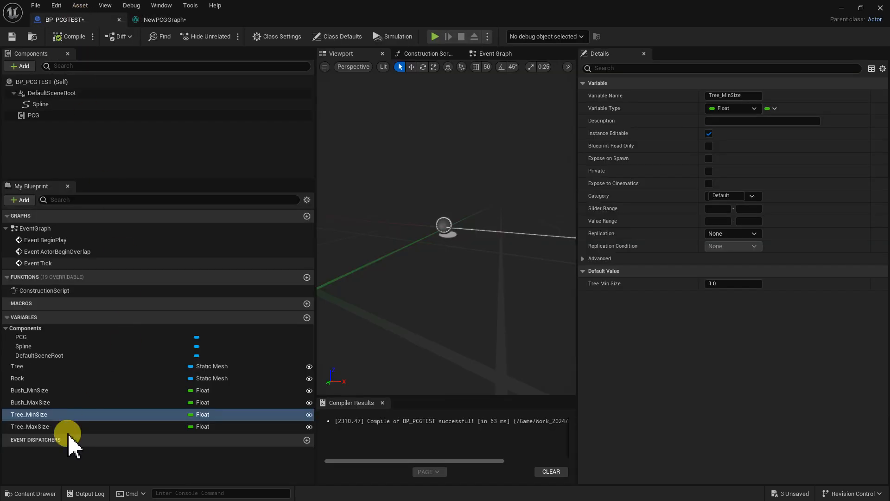
left_click(39, 391)
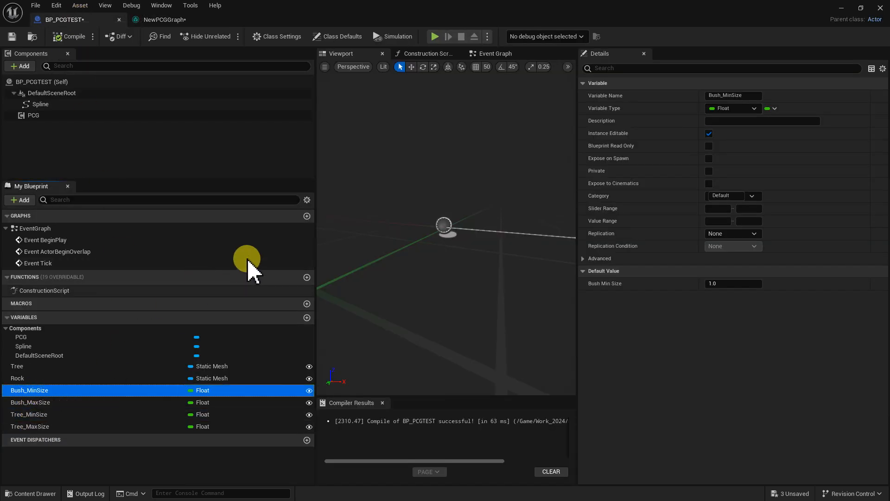
left_click(167, 20)
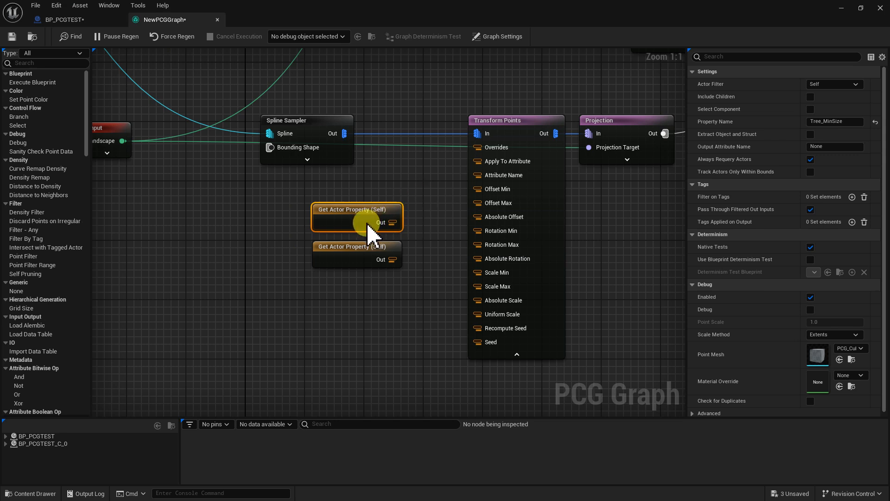
left_click(835, 122)
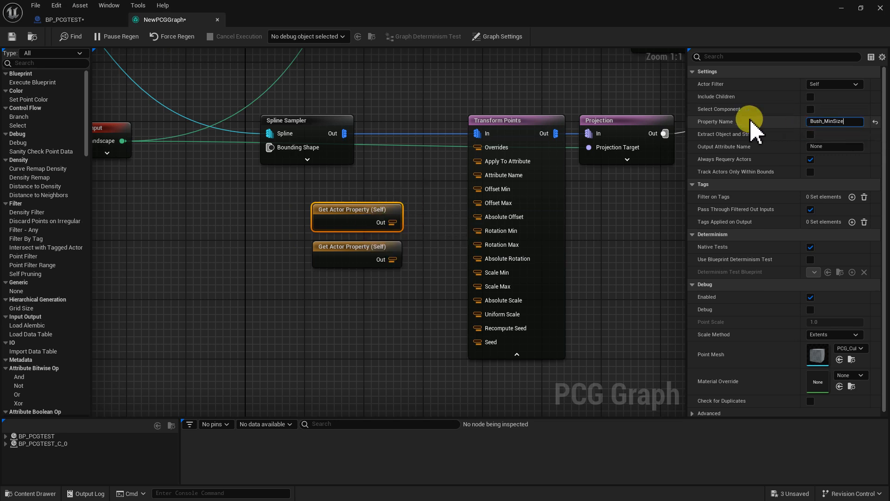
left_click(364, 254)
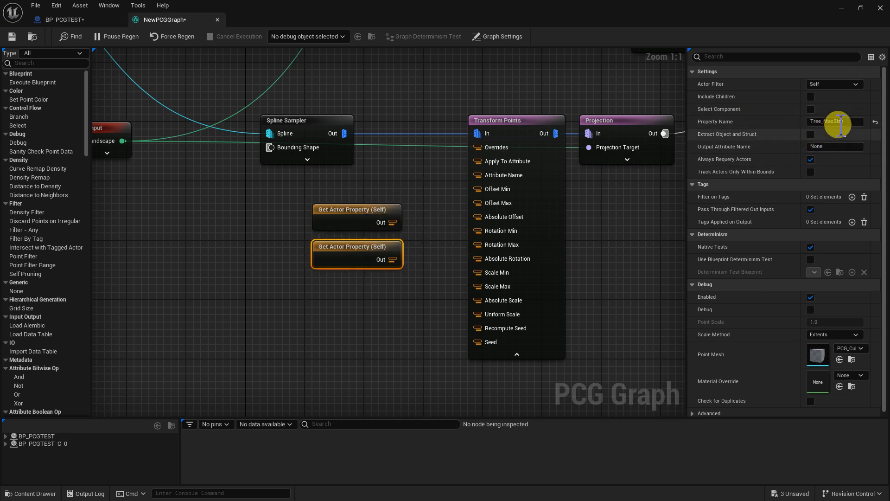
left_click(823, 122)
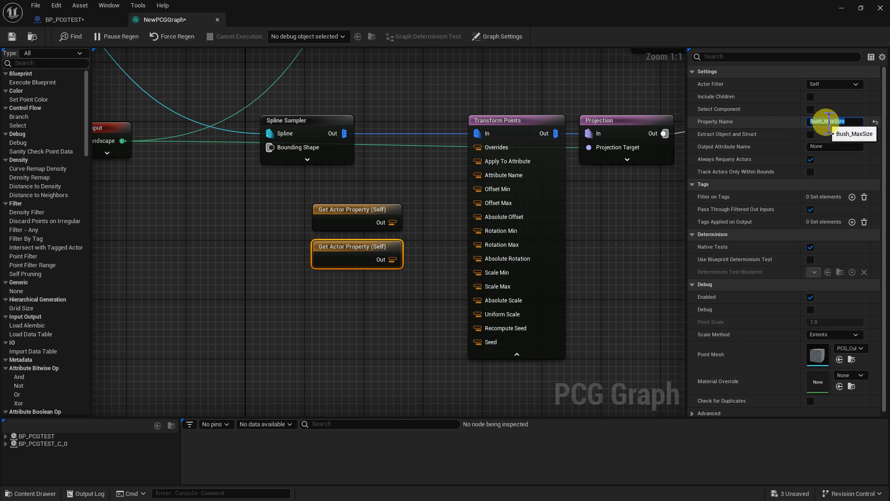
Connect the Bush_MinSize node to Scale Min and the Bush_MaxSize node to Scale Max on the bush Transform Points
left_click(398, 225)
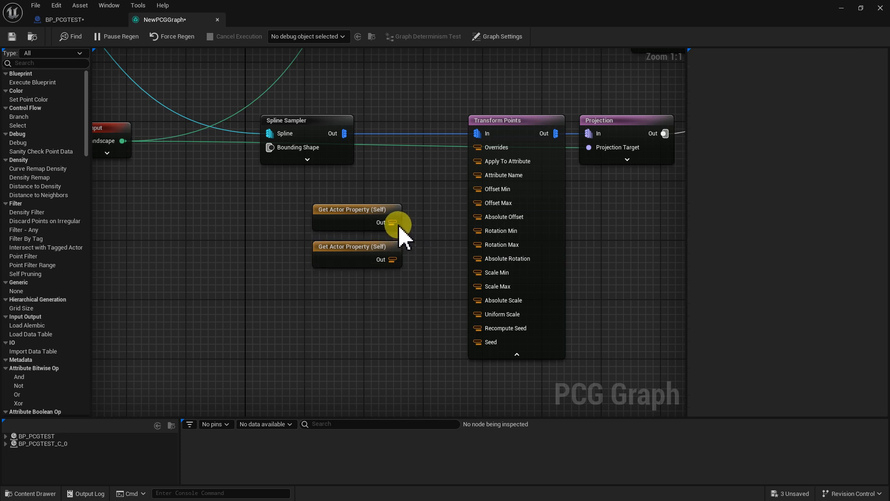
left_click_drag(395, 222, 493, 273)
left_click_drag(394, 259, 482, 287)
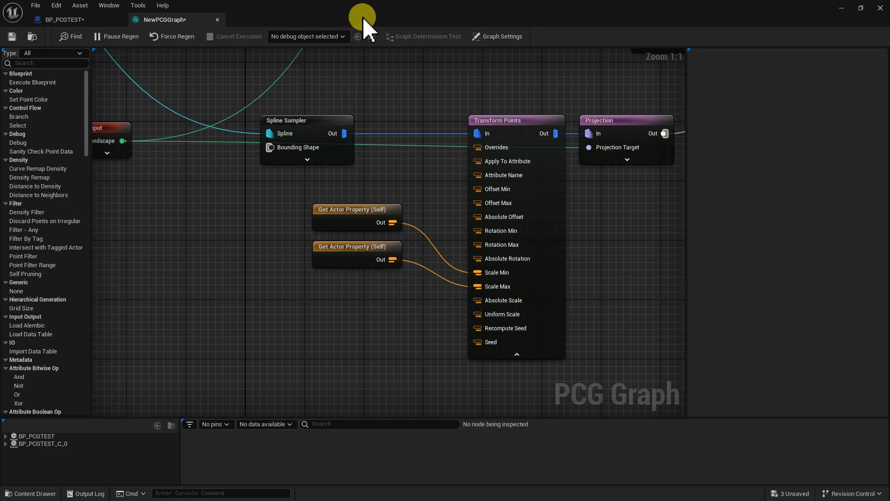
In the level, set BP_PCGTEST's Bush Max Size to 1.5 and raise its Tree Max Size to 2 and finally 3
left_click_drag(306, 19, 406, 337)
right_click_drag(437, 299, 514, 324)
left_click_drag(437, 299, 446, 248)
double_click(56, 104)
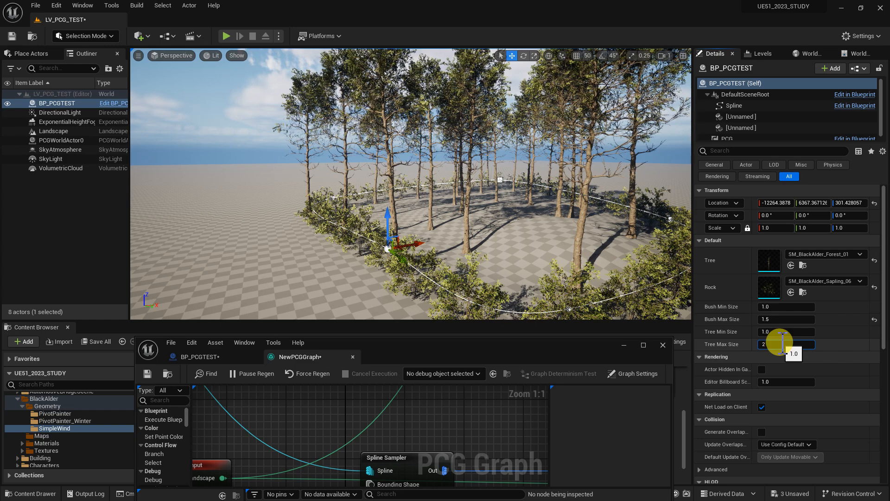
key("Return")
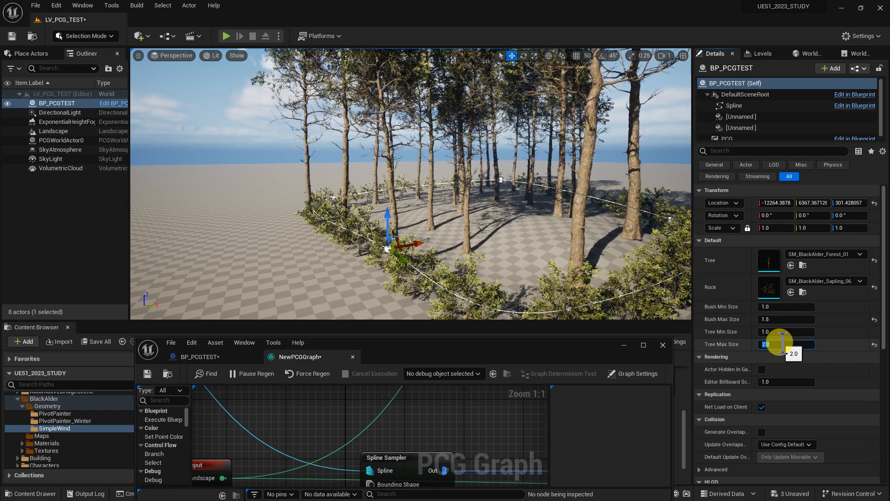
key("Return")
Play the level from a landscape spot near the forest to examine the scaled trees and bushes, and stop
right_click_drag(271, 241, 322, 288)
right_click(322, 288)
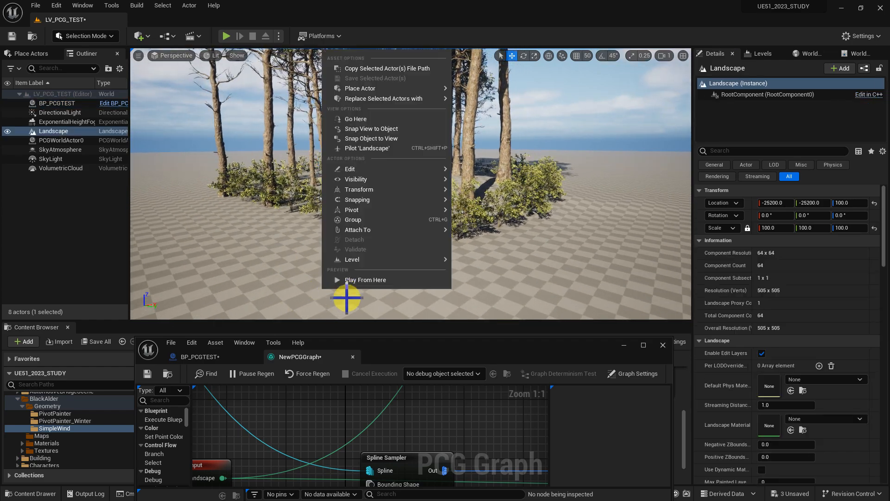
left_click(359, 281)
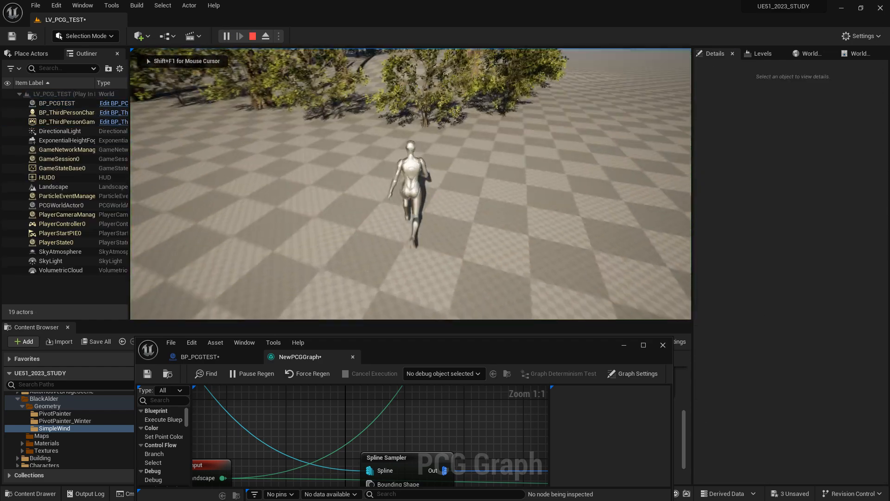
key("Escape")
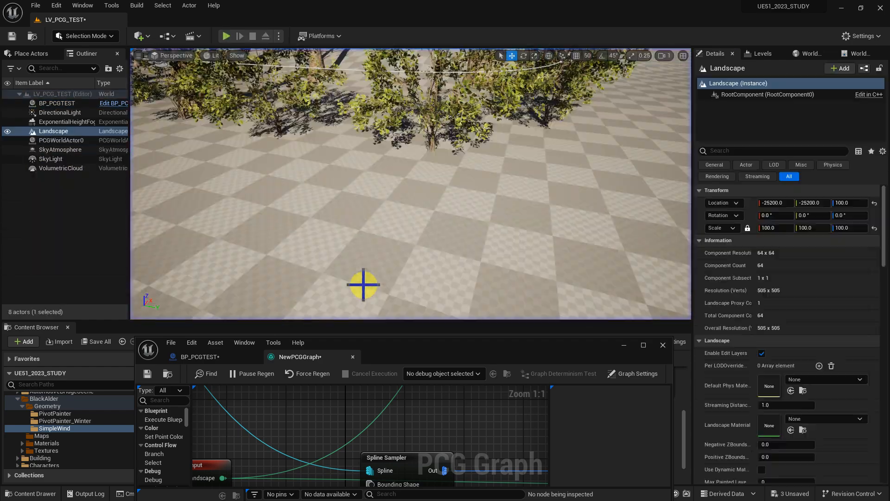
In the level, set BP_PCGTEST's Bush Min Size to 0.3 and Bush Max Size to 0.7
left_click(65, 104)
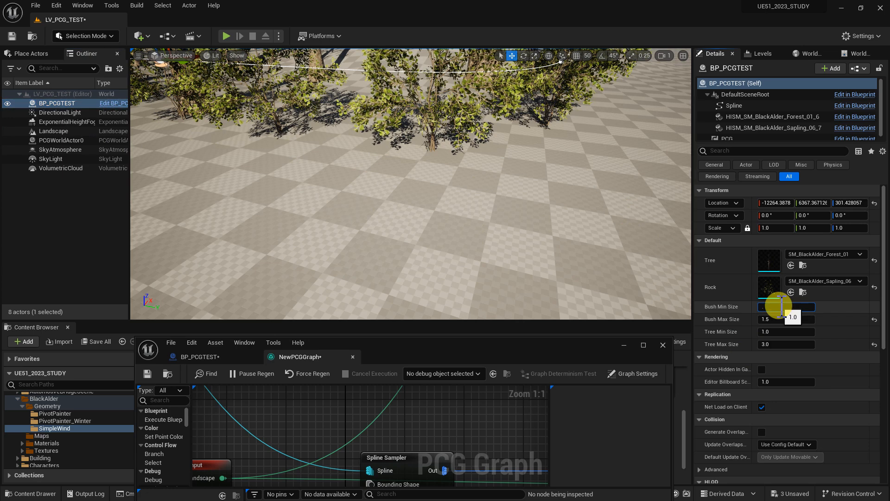
key("Return")
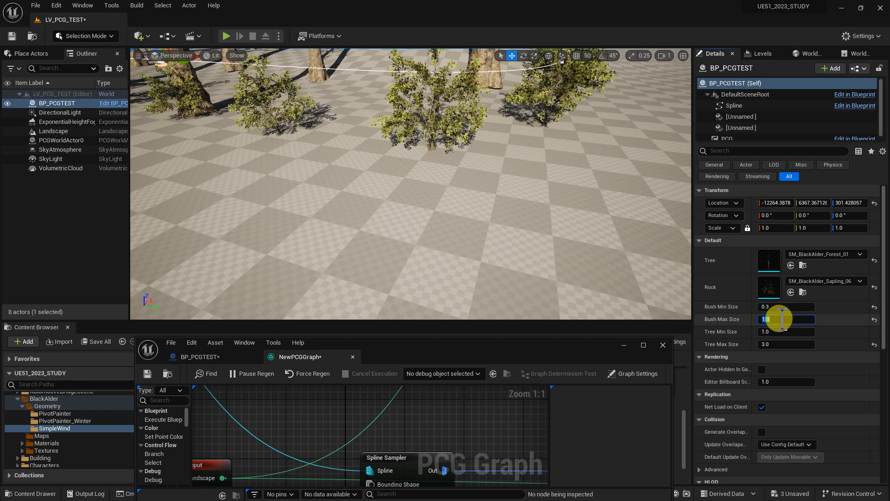
left_click(783, 319)
type(".5")
key("Return")
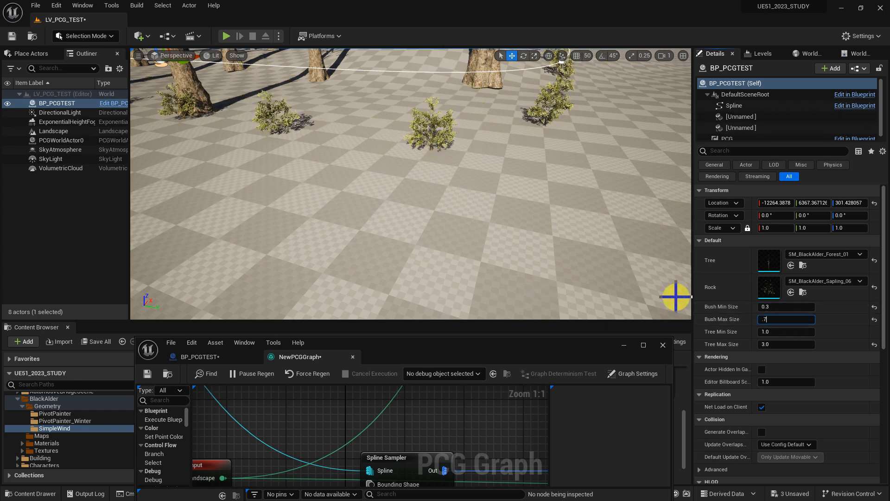
Play the level from a landscape spot near the forest, run the character among the resized bushes to examine them, and stop
right_click(399, 278)
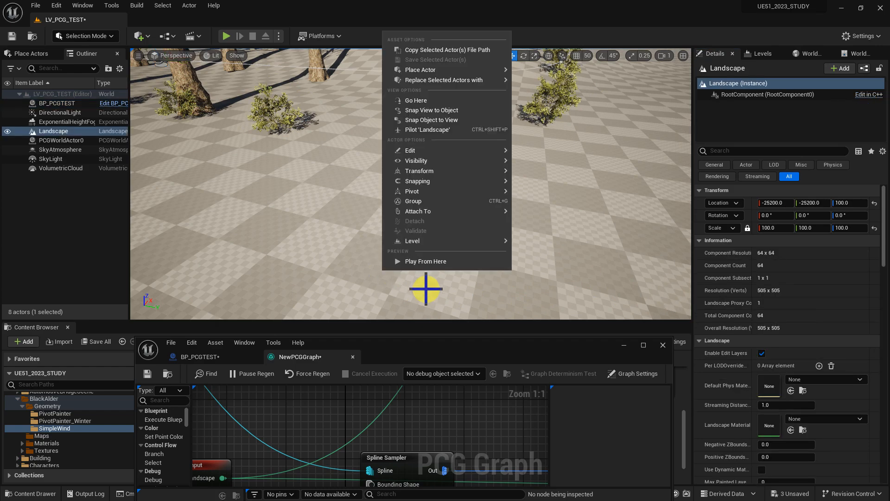
left_click(432, 260)
key("w")
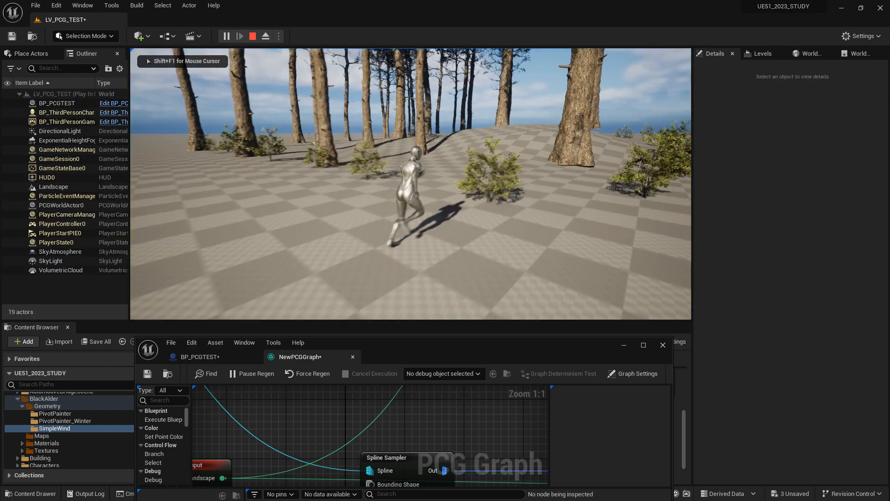
key("w")
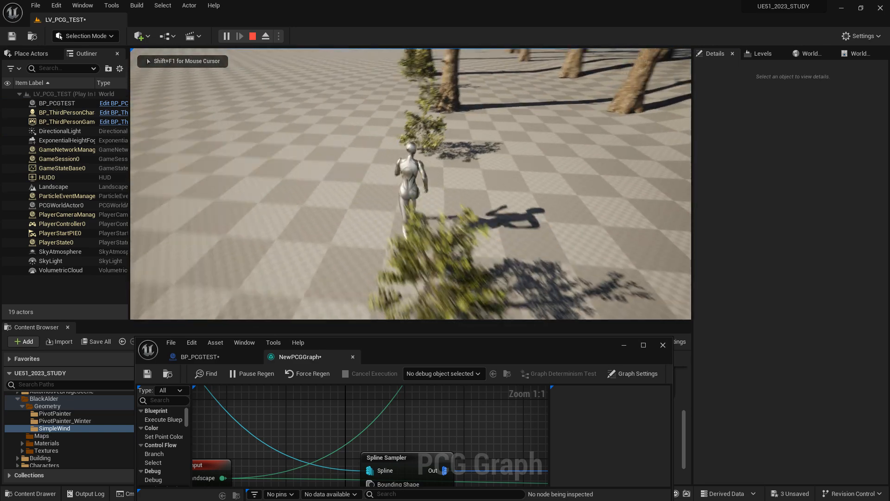
key("d")
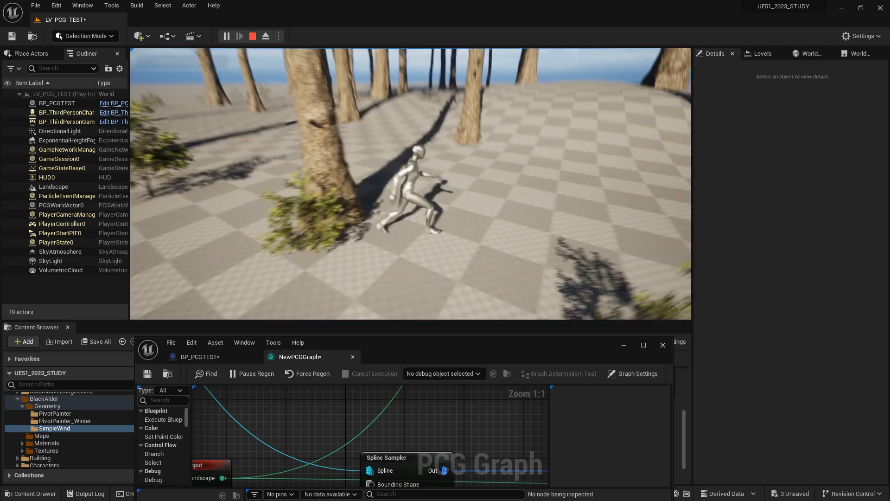
key("w")
key("d")
key("w")
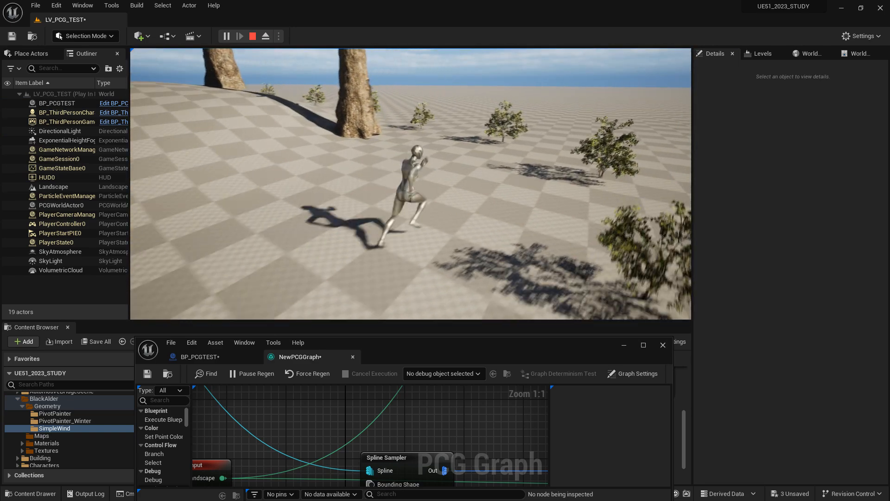
key("d")
key("s")
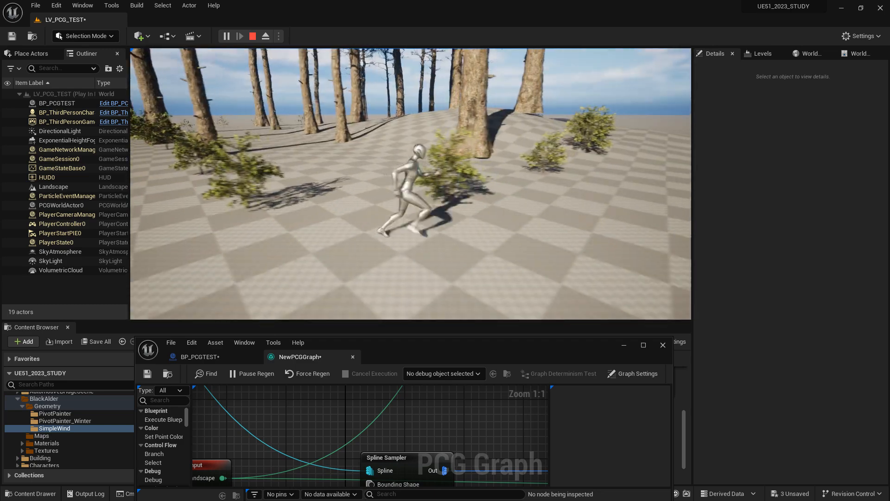
key("Escape")
right_click_drag(387, 254, 404, 281)
key("Escape")
In the maximized NewPCGGraph window, move the two bush size Get Actor Property nodes closer to the bush Transform Points node
left_click_drag(398, 347, 494, 147)
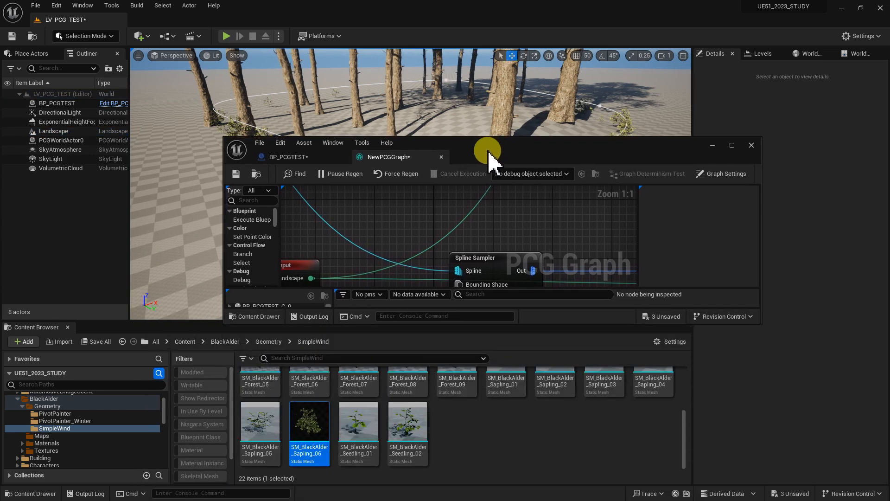
double_click(502, 155)
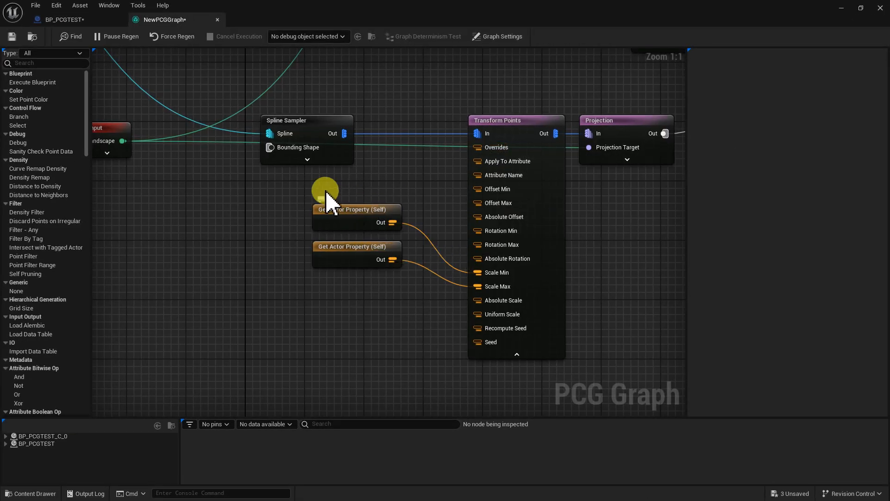
left_click_drag(363, 219, 368, 248)
right_click_drag(368, 209, 414, 218)
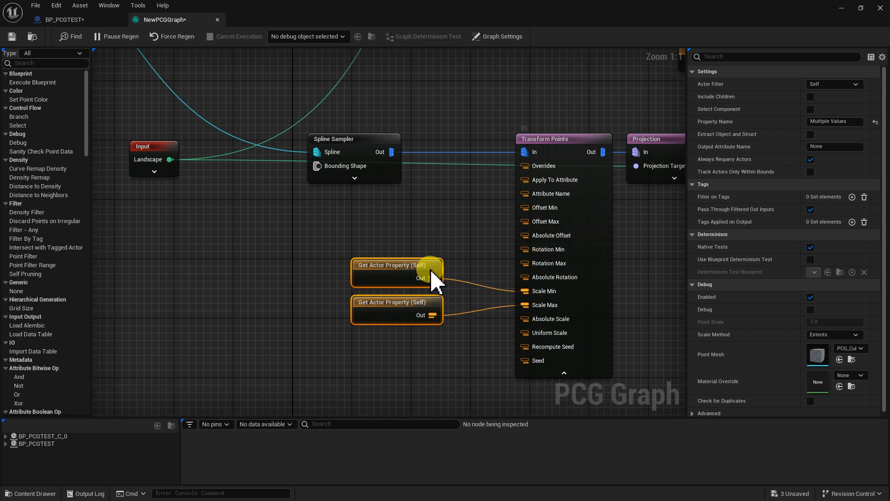
left_click_drag(402, 266, 432, 279)
left_click(348, 222)
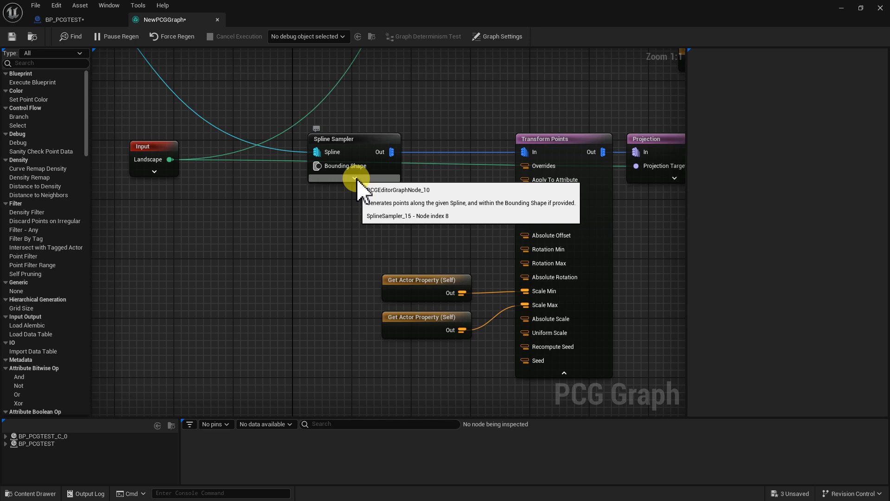
Expand the bush Spline Sampler node to examine which of its parameters can be overridden, and collapse it again
right_click_drag(358, 182, 431, 212)
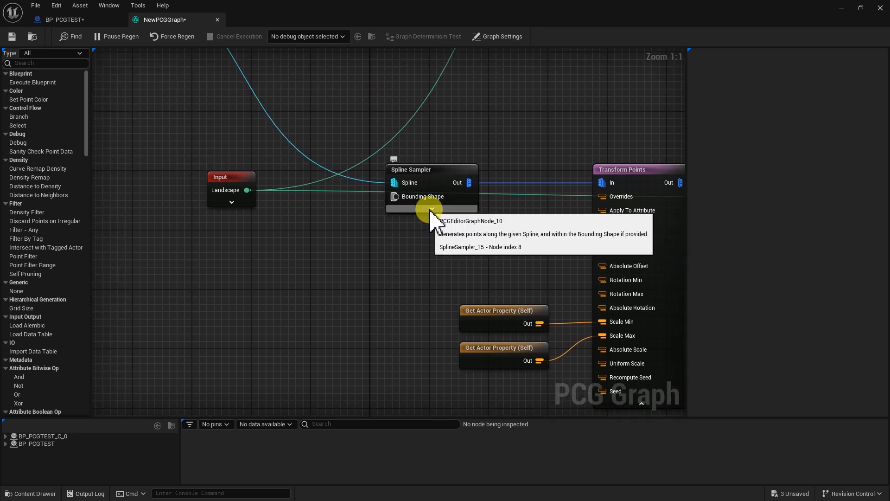
left_click(432, 209)
right_click_drag(358, 272, 300, 198)
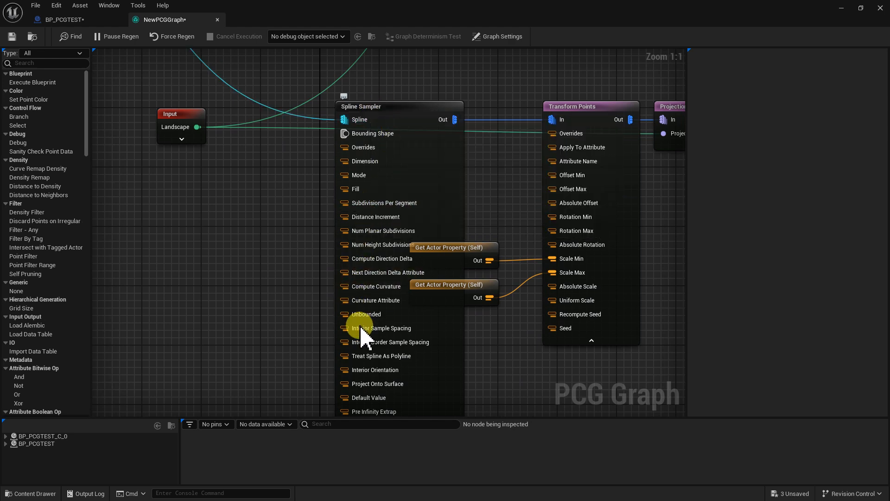
right_click_drag(318, 264, 389, 158)
right_click_drag(413, 94, 383, 124)
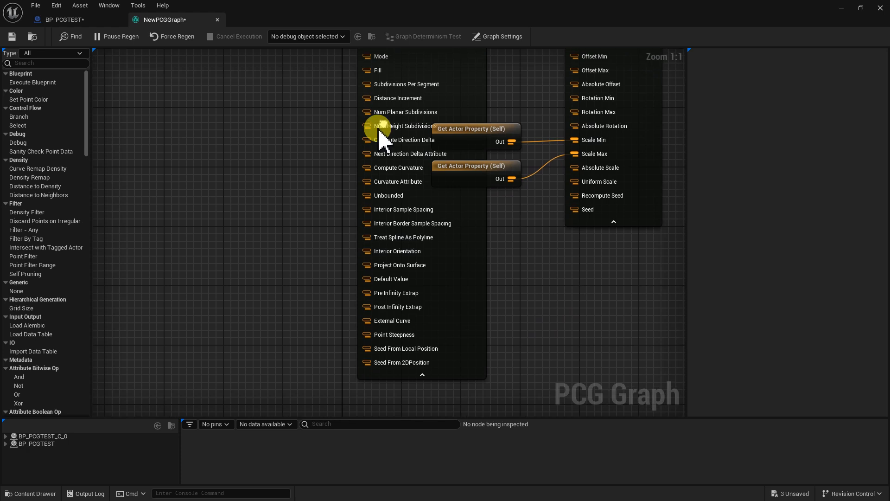
right_click_drag(398, 273, 338, 285)
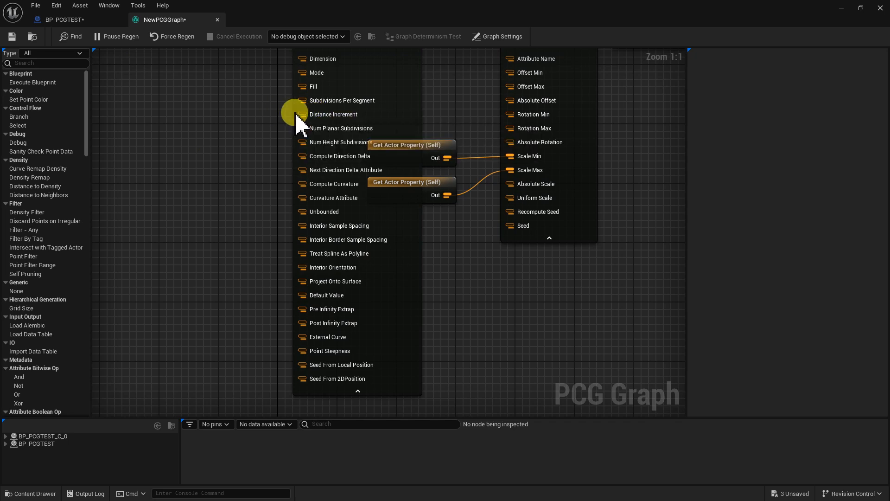
left_click(358, 392)
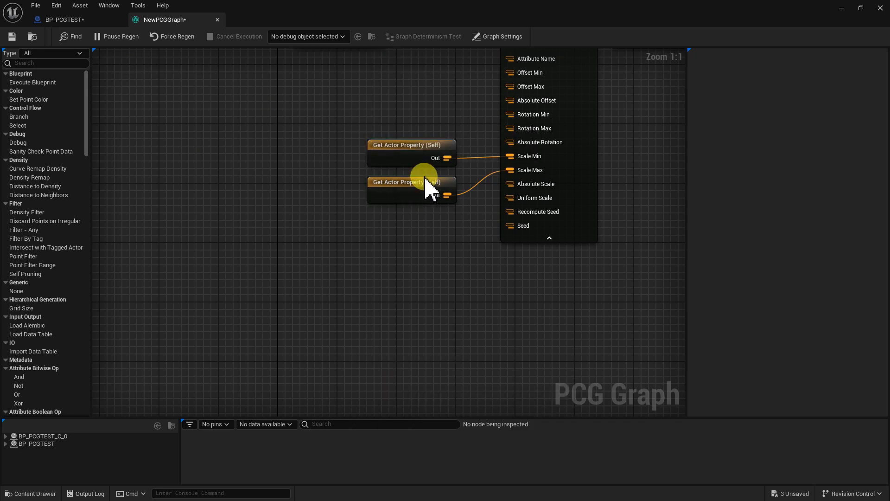
right_click_drag(420, 124, 412, 330)
right_click_drag(410, 297, 411, 334)
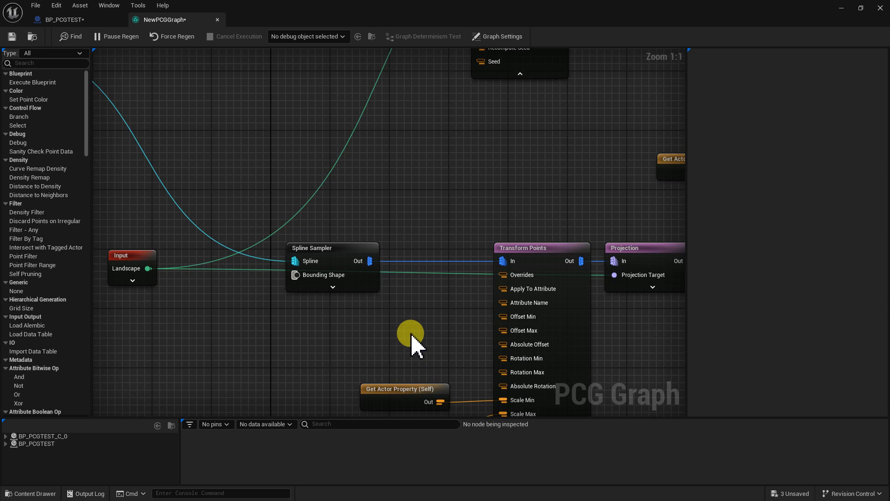
Back in the level, move the near spline point of BP_PCGTEST outward to extend the forest area, and examine the regenerated vegetation
left_click_drag(342, 13, 528, 321)
right_click_drag(476, 248, 467, 224)
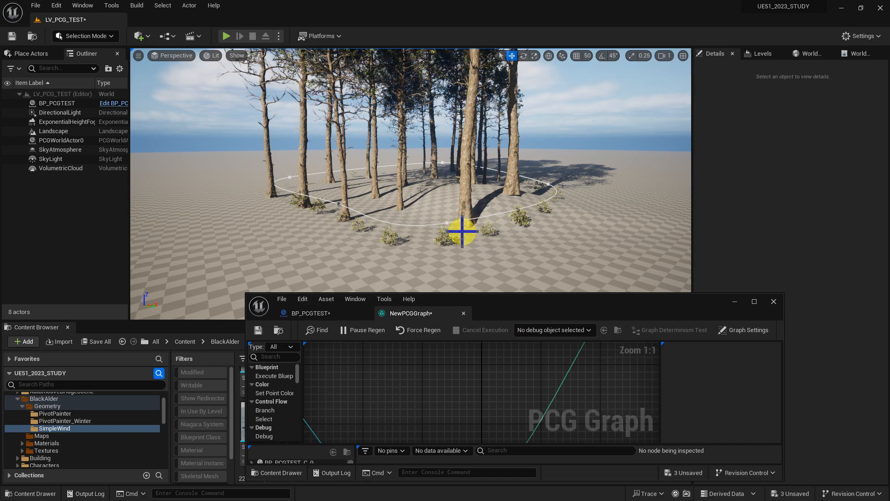
left_click(455, 237)
left_click(447, 224)
key("e")
right_click_drag(448, 225, 382, 209)
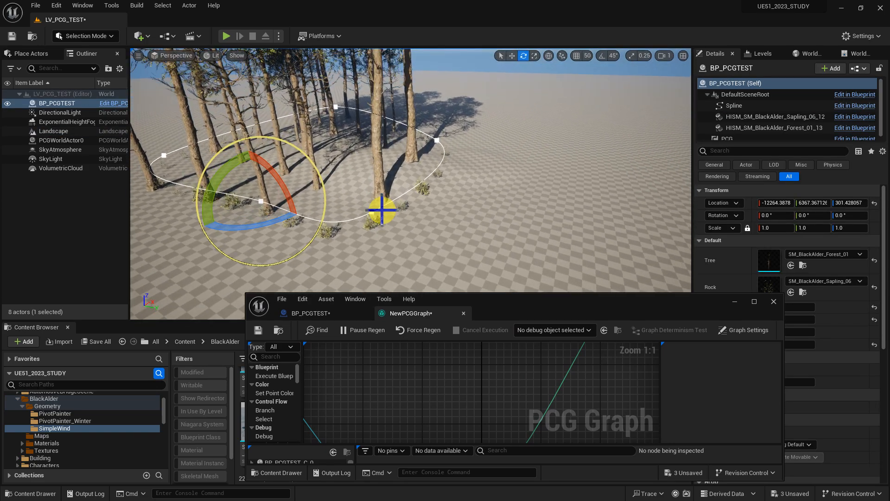
left_click(373, 211)
key("w")
left_click_drag(392, 219, 512, 263)
right_click_drag(511, 262, 457, 284)
left_click_drag(520, 304, 516, 282)
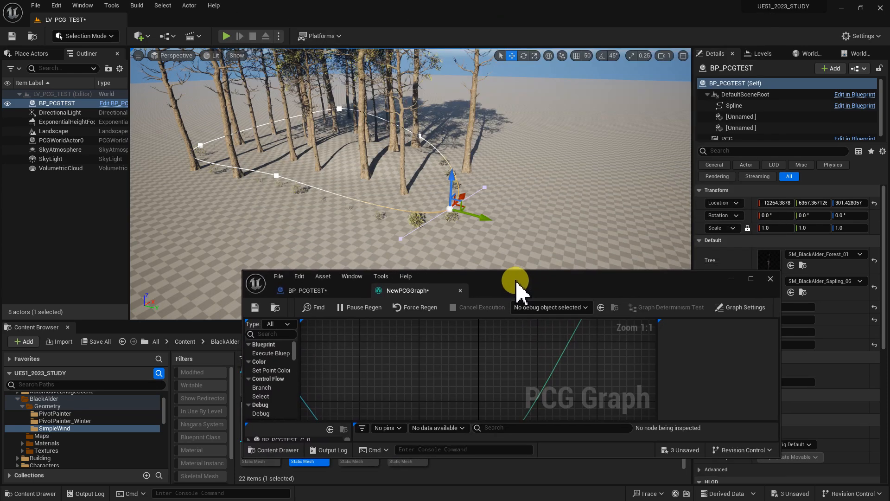
right_click_drag(446, 211, 391, 196)
key("w")
left_click_drag(525, 277, 488, 271)
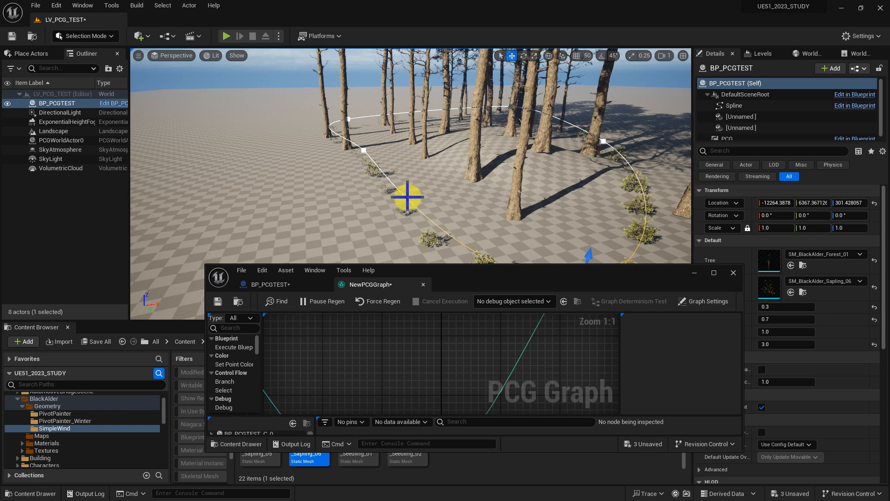
right_click_drag(365, 181, 365, 181)
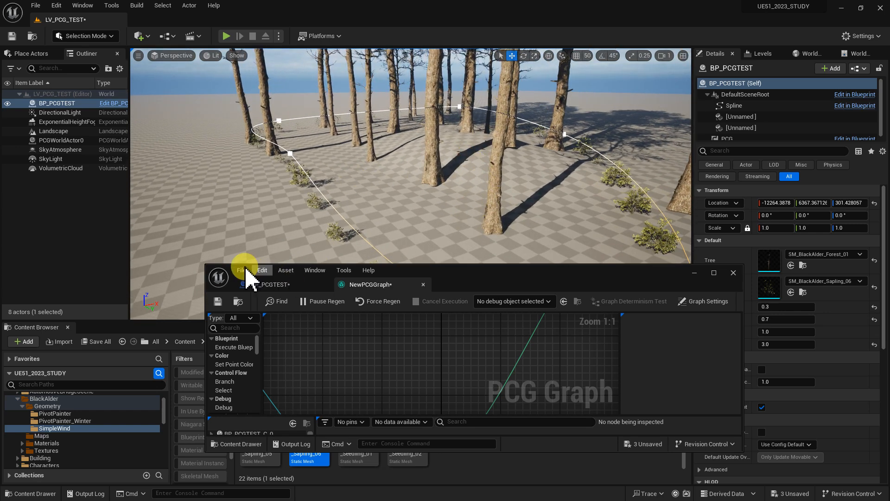
In the maximized PCG graph, move both Static Mesh Spawner nodes farther away from their Copy Points nodes to make room between them
left_click_drag(207, 266, 251, 146)
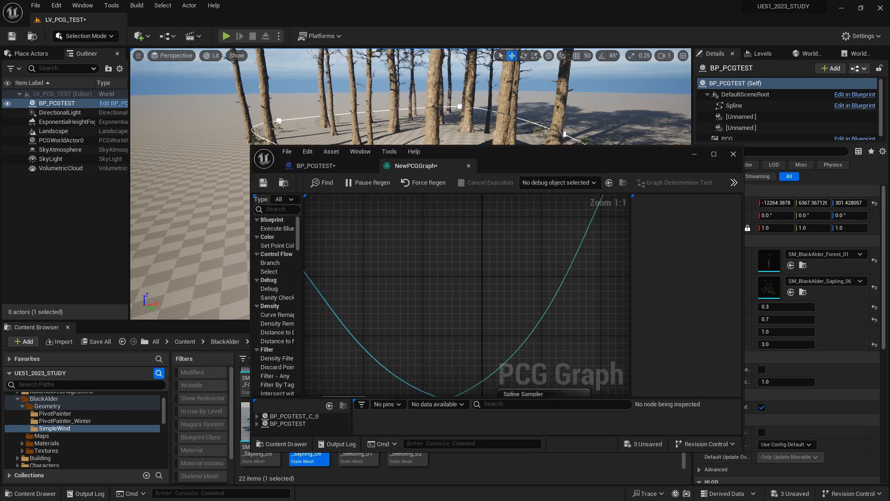
scroll(344, 310, "down", 7)
double_click(527, 165)
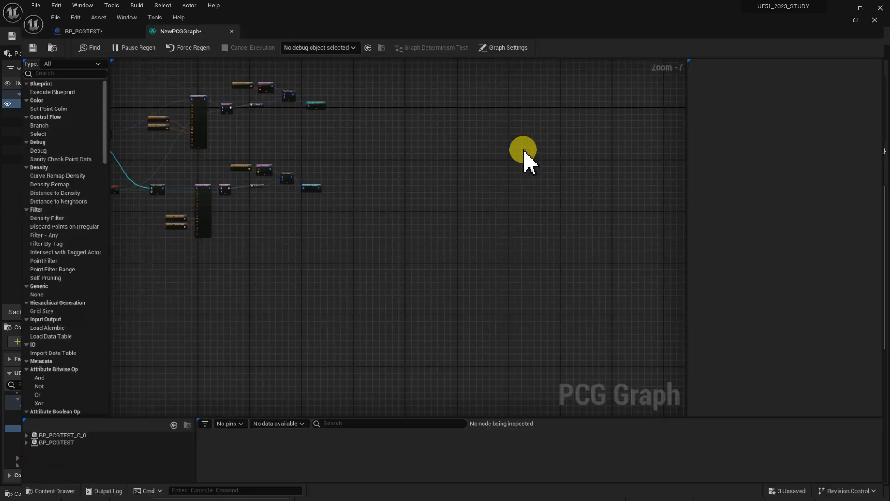
right_click_drag(418, 128, 418, 254)
scroll(395, 241, "up", 2)
left_click_drag(355, 194, 436, 399)
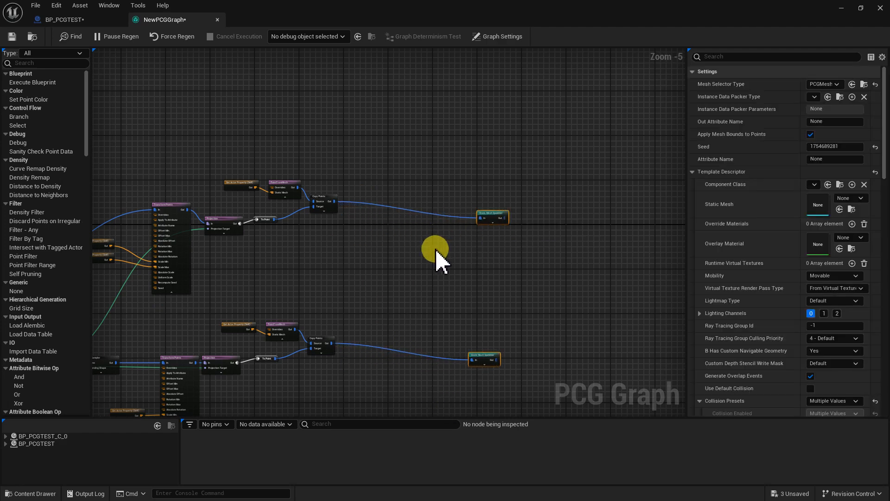
left_click(432, 250)
Add a Difference node between the tree branch's Copy Points and Static Mesh Spawner nodes
scroll(410, 235, "up", 4)
right_click(380, 227)
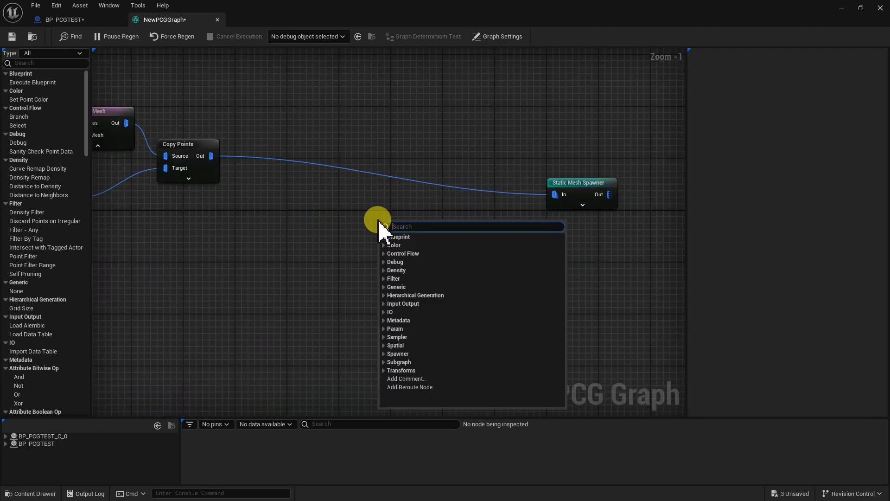
type("diff")
left_click(395, 246)
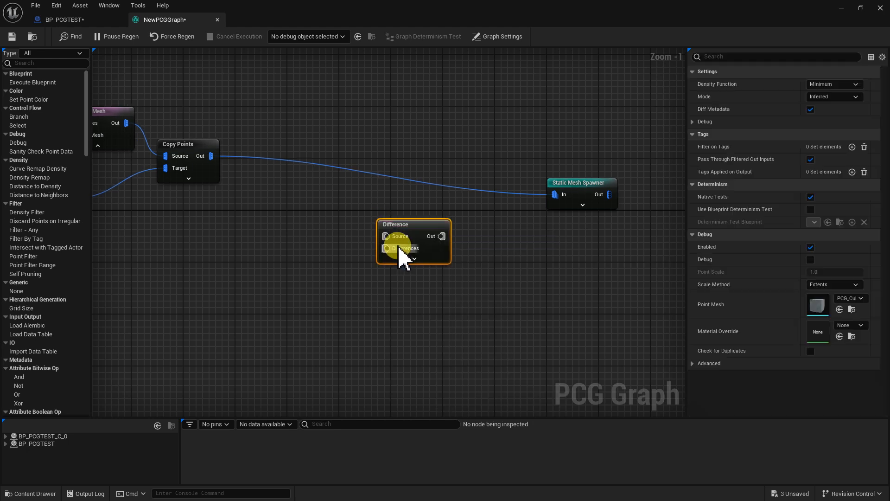
left_click_drag(415, 226, 382, 192)
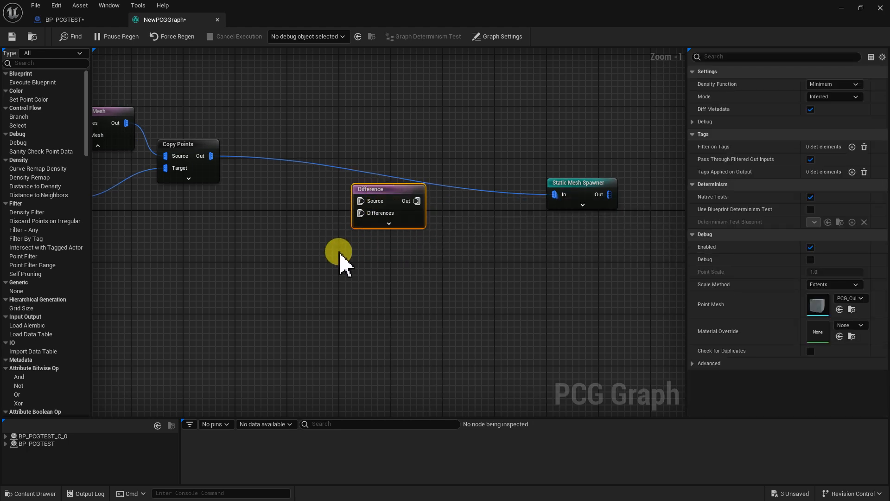
Route the tree branch's Copy Points output through the Difference node's Source into the Static Mesh Spawner, and remove the direct connection
scroll(367, 268, "up", 1)
right_click_drag(444, 264, 383, 278)
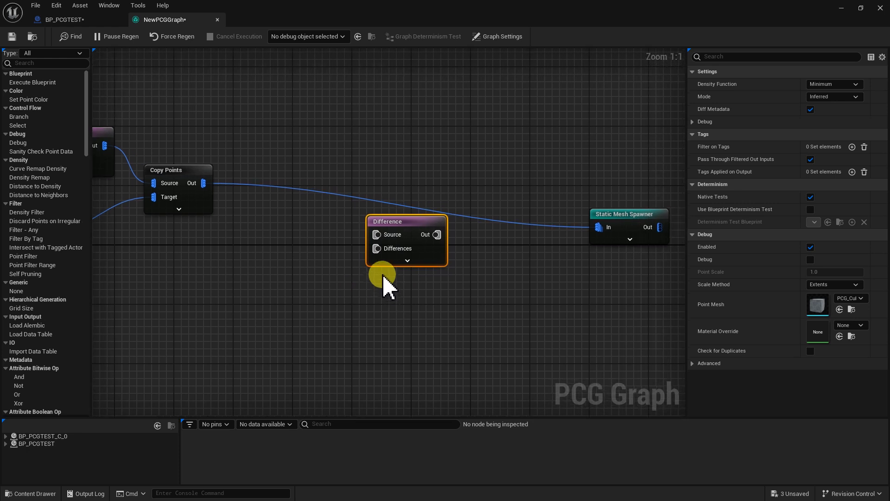
left_click_drag(204, 183, 378, 235)
left_click_drag(437, 235, 600, 228)
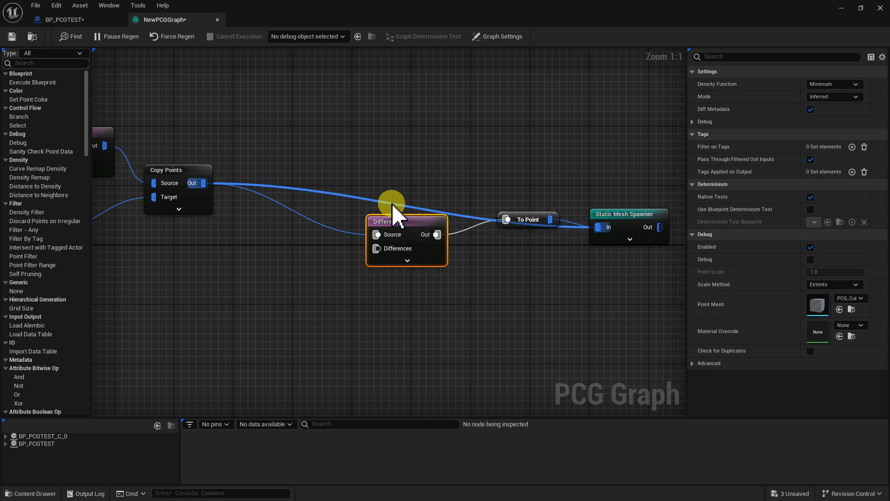
left_click(349, 260)
right_click_drag(349, 260, 485, 222)
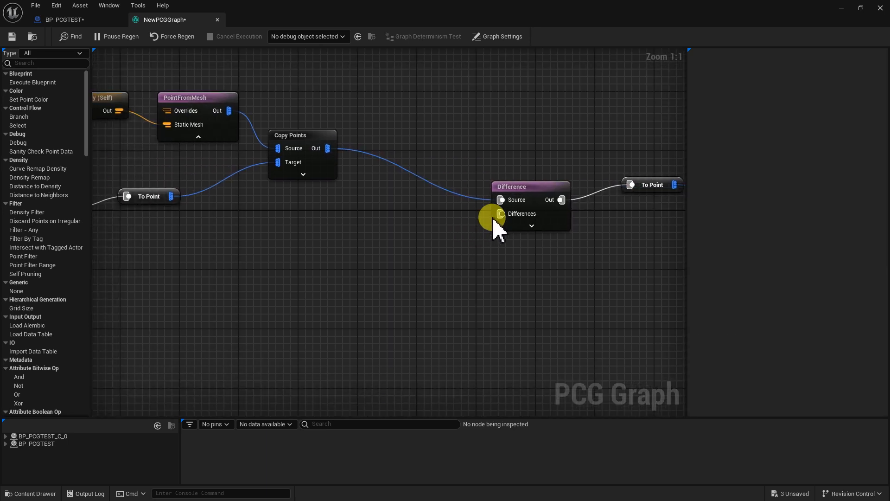
left_click_drag(501, 214, 501, 214)
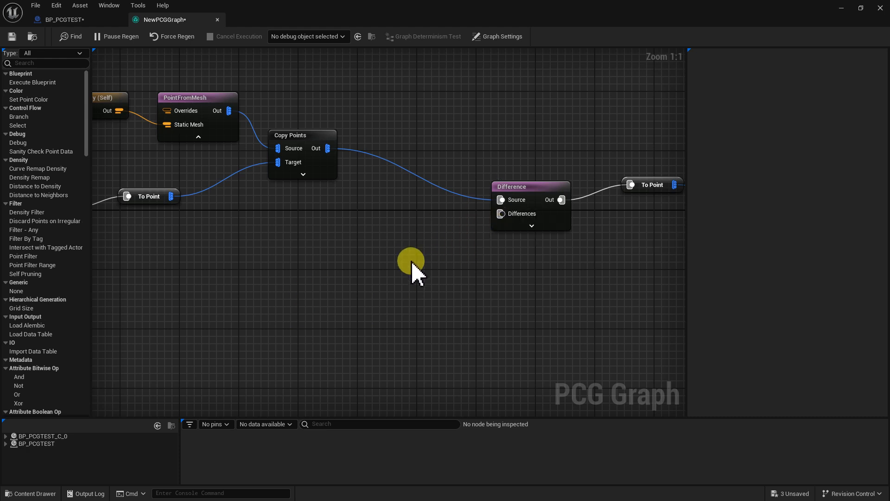
right_click_drag(412, 262, 453, 253)
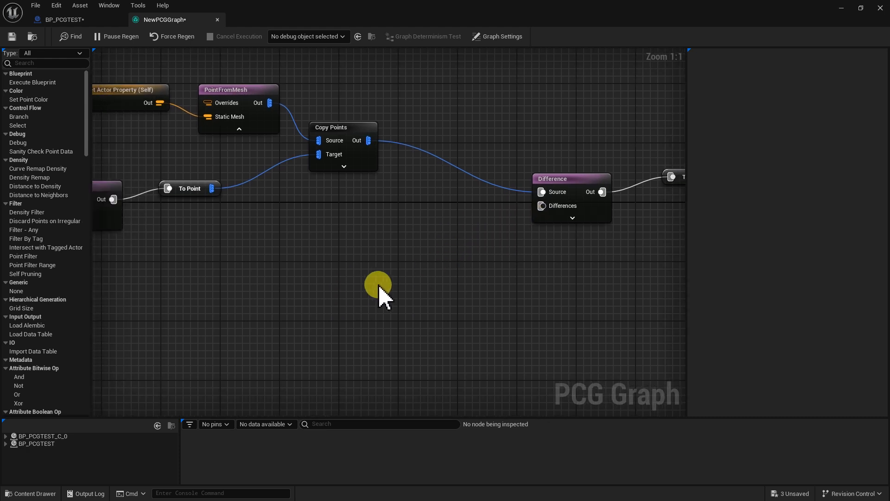
Add a Get Actor Data node below the tree branch's Copy Points node
right_click(379, 287)
type("get")
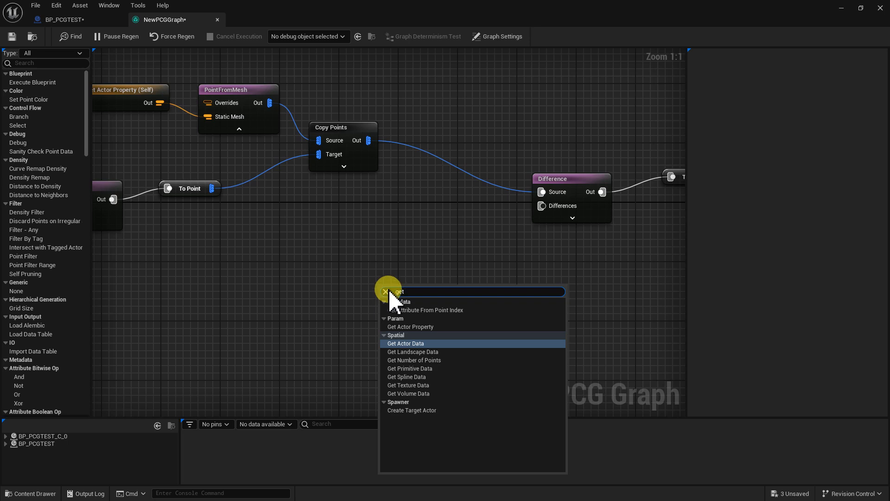
left_click(409, 344)
left_click_drag(421, 293, 376, 270)
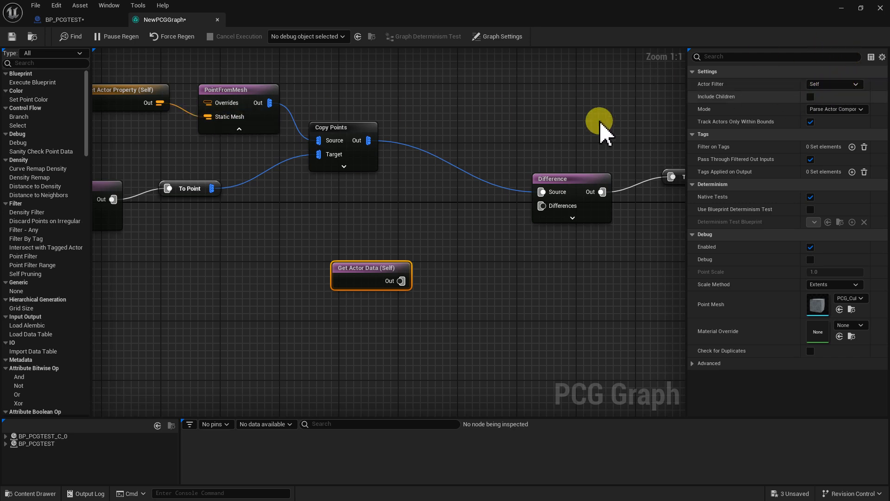
right_click_drag(537, 135, 569, 135)
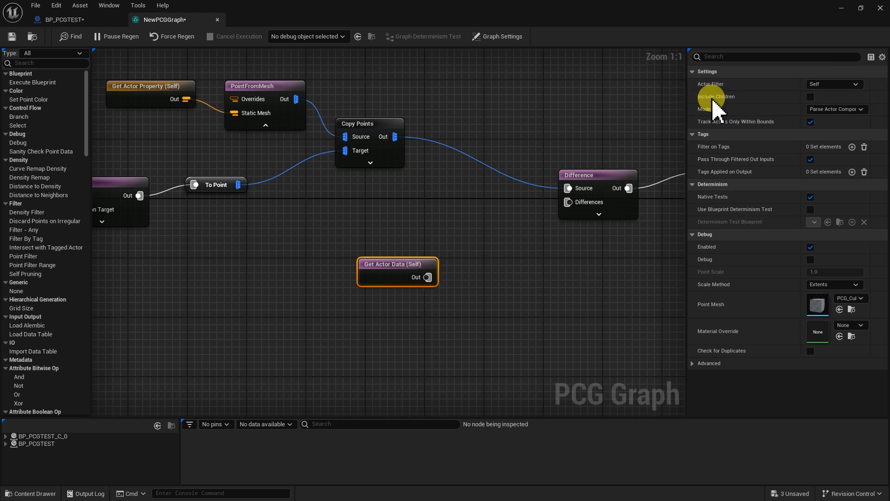
Set the Get Actor Data node's Actor Filter to All World Actors and its Actor Selection Tag to Exclusive
left_click(832, 84)
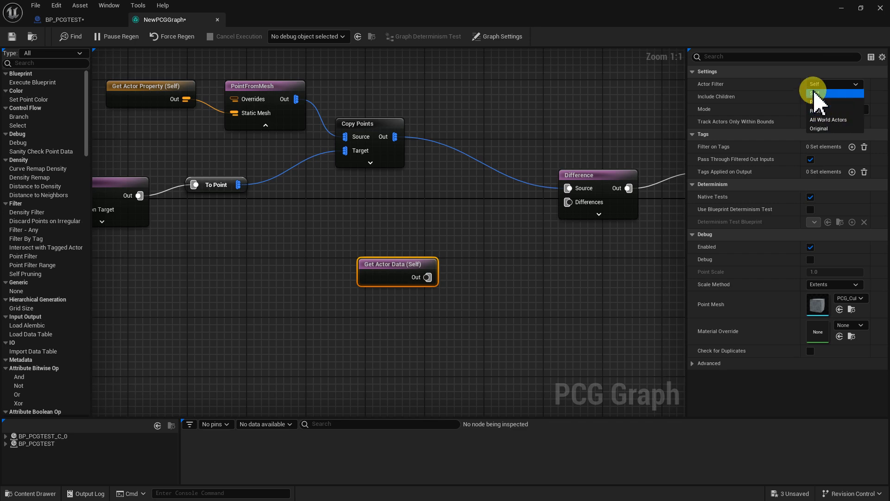
left_click(829, 120)
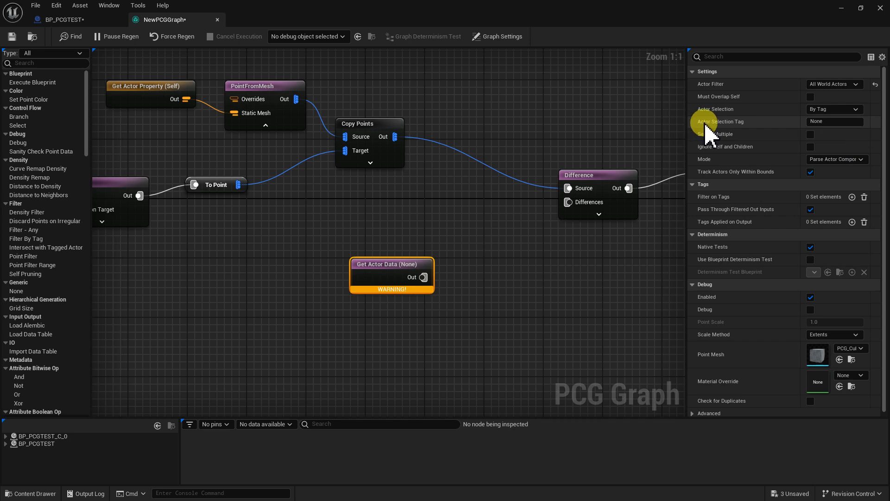
left_click(837, 122)
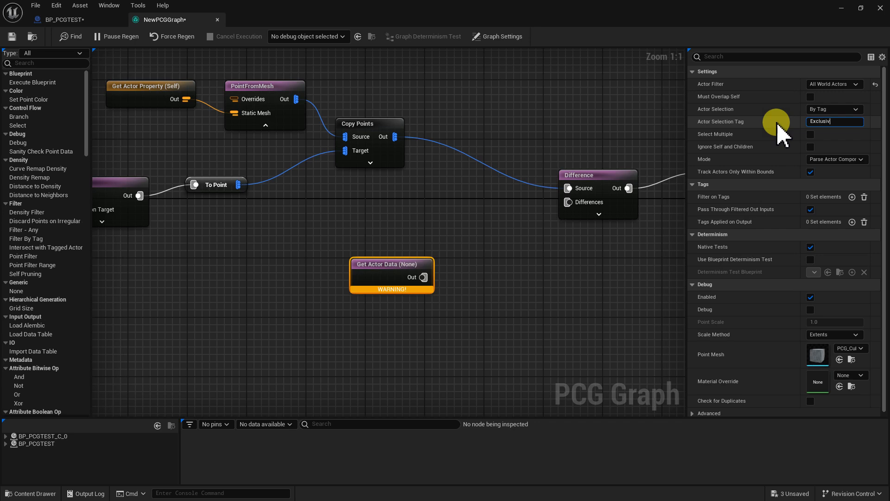
left_click(859, 123)
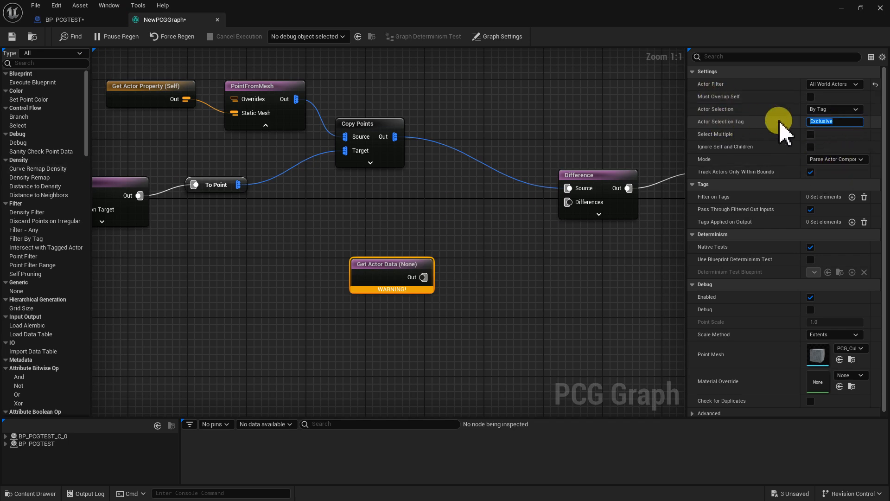
left_click(828, 122)
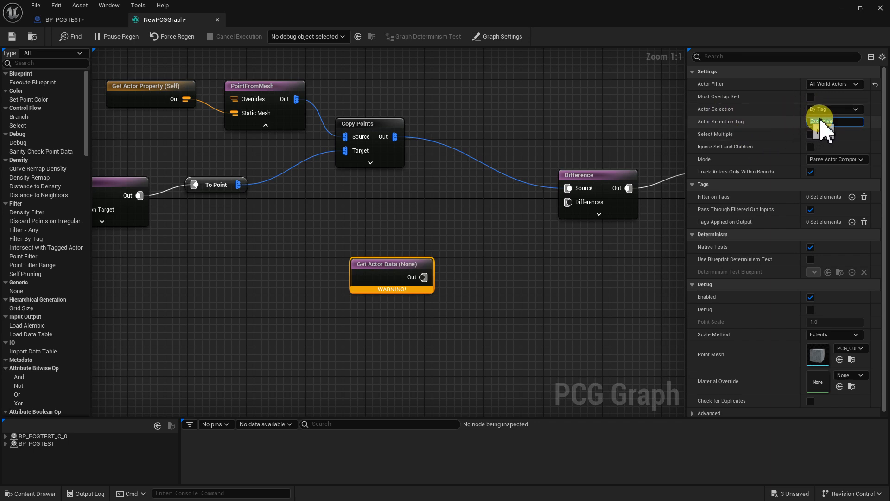
Connect the Get Actor Data output to the Difference node's Differences input, move the node up slightly, and save the graph
left_click_drag(387, 267, 568, 202)
left_click_drag(398, 264, 407, 248)
left_click(473, 282)
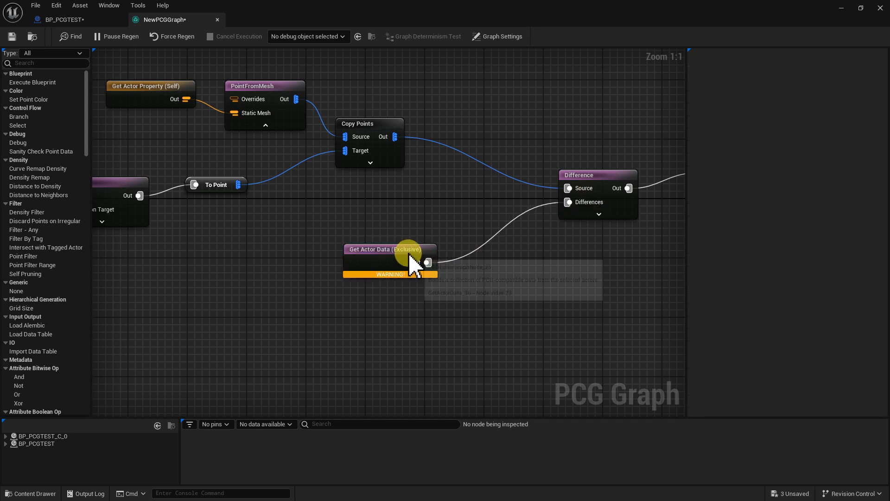
left_click(14, 39)
Return to the level editor, find the Cube actor, and place it on the ground just outside the spline loop
double_click(351, 20)
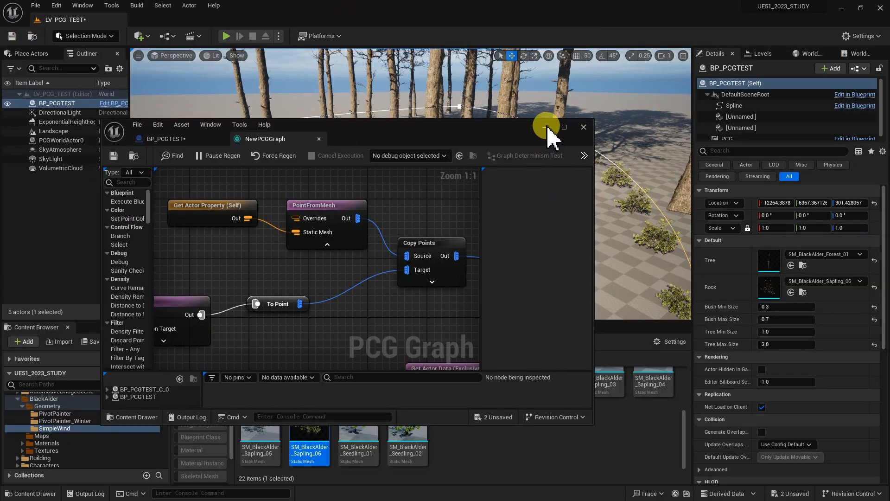
left_click(546, 127)
left_click(33, 55)
left_click(36, 69)
type("pcg")
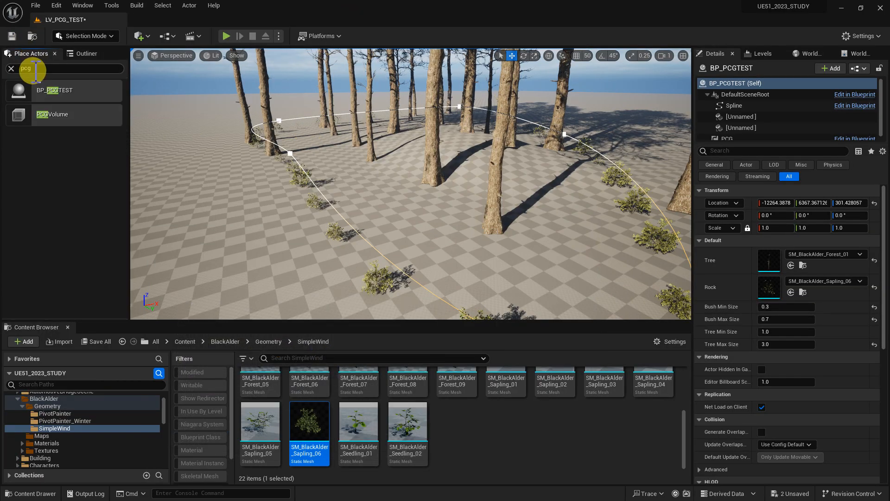
key("BackSpace")
key("BackSpace")
key("BackSpace")
type("cube")
left_click_drag(45, 104, 278, 214)
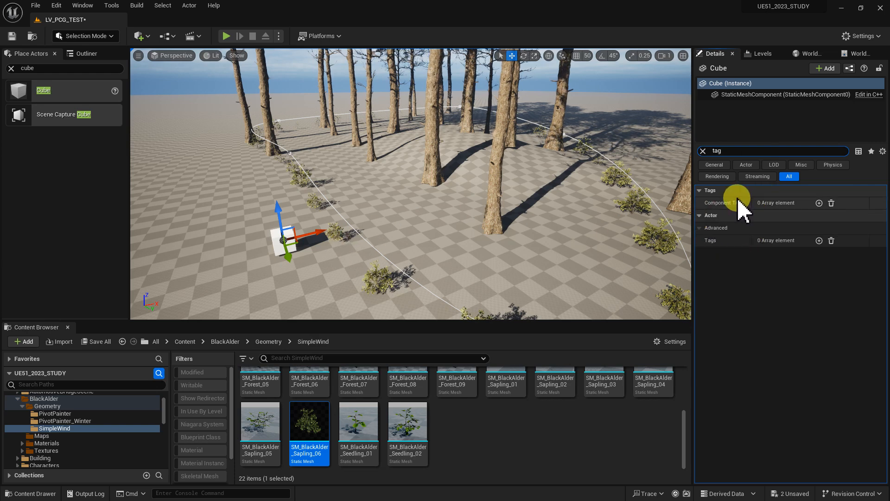
Add an actor tag named Exclusive to the cube
mouse_move(575, 137)
right_mouse_down()
mouse_move(546, 123)
mouse_move(592, 162)
mouse_move(574, 137)
right_mouse_up()
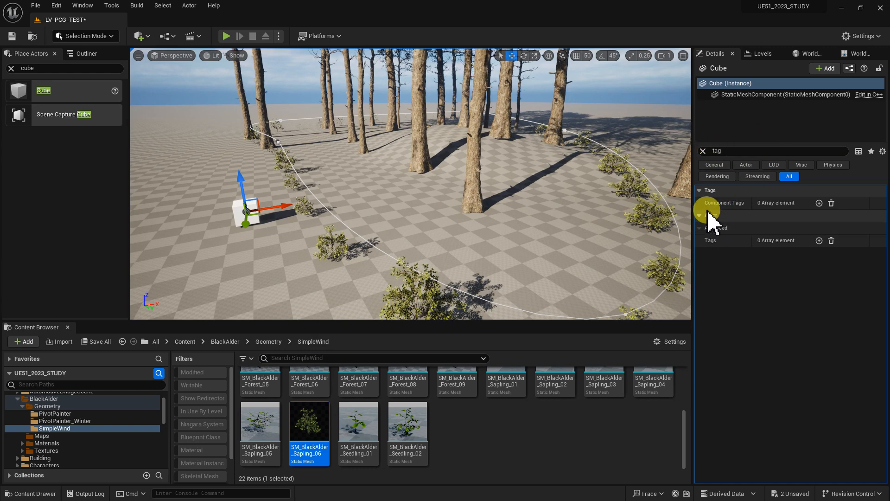
left_click(819, 241)
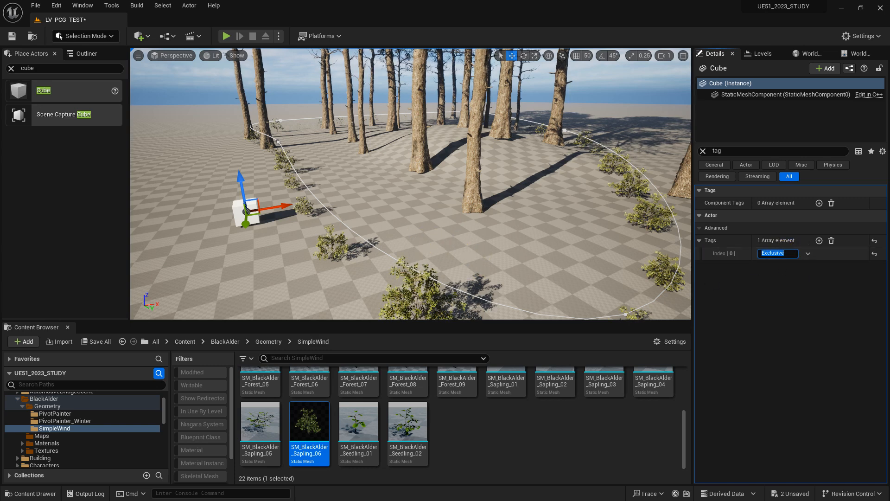
Move the cube into the forest area and out past the far side of the spline to test the tree exclusion
right_click_drag(255, 185, 254, 218)
left_click_drag(255, 186, 482, 168)
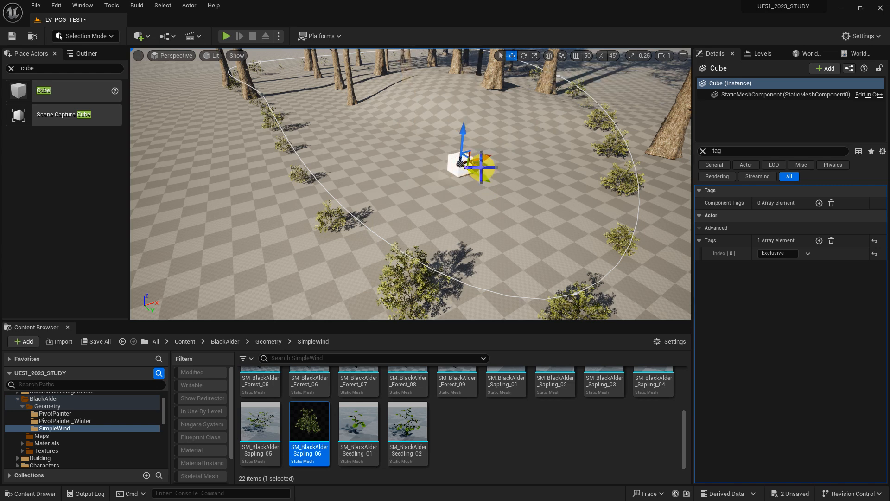
right_click_drag(485, 193, 485, 149)
key("d")
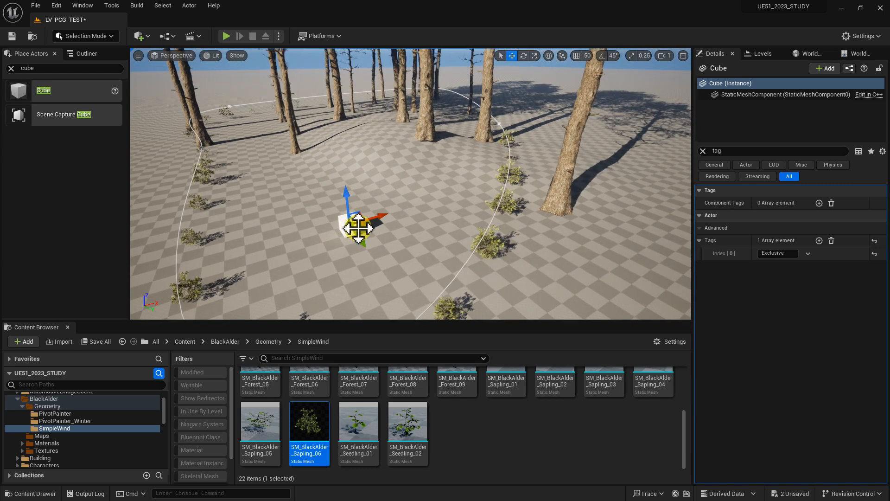
left_click_drag(365, 227, 575, 214)
key("a")
key("s")
right_click_drag(575, 214, 640, 220)
key("d")
key("w")
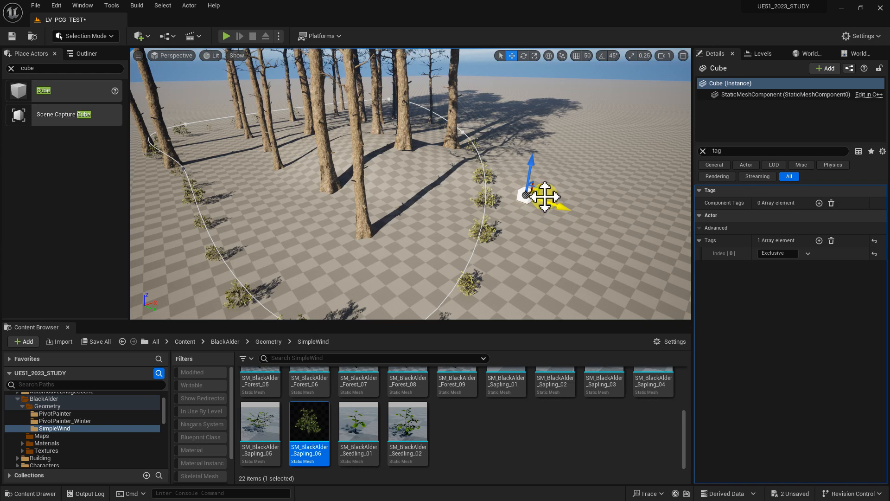
key("d")
right_click_drag(541, 220, 524, 199)
key("w")
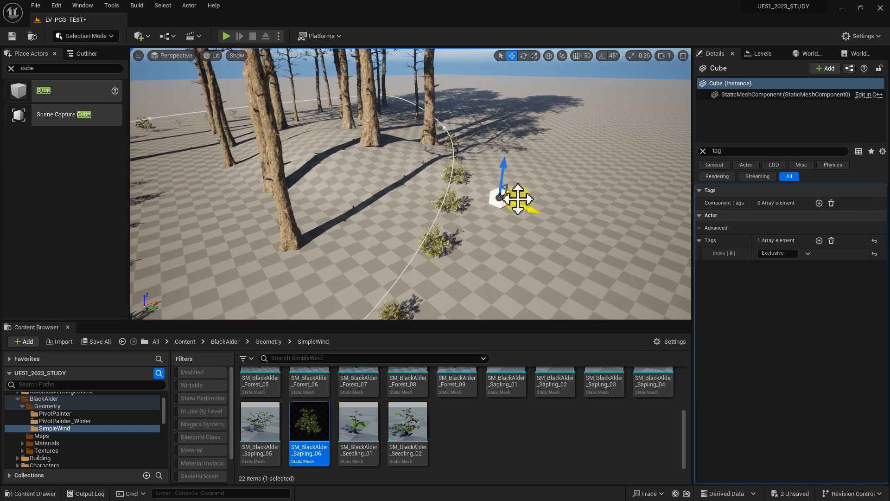
Move the cube to the base of the nearest tree and back outside the spline to test its effect
left_click_drag(516, 201, 314, 246)
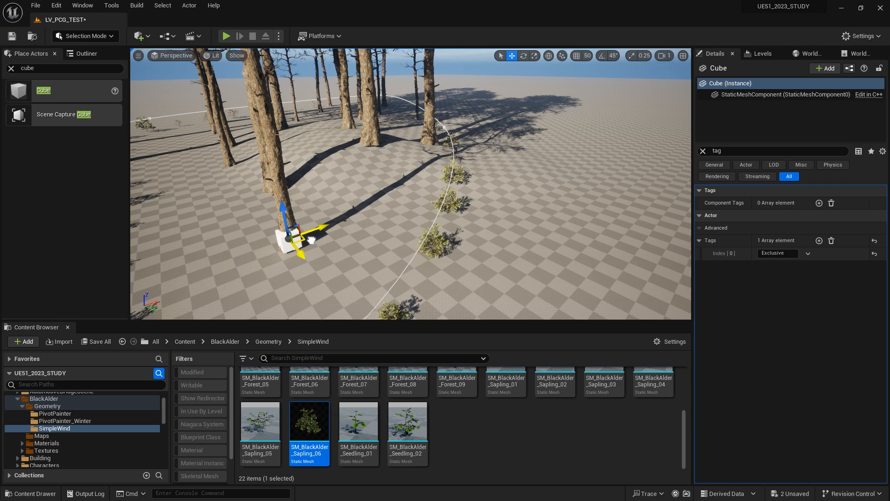
right_click_drag(342, 258, 438, 246)
key("a")
key("q")
key("d")
left_click_drag(446, 238, 657, 258)
right_click_drag(623, 274, 579, 233)
key("s")
left_click_drag(558, 227, 686, 227)
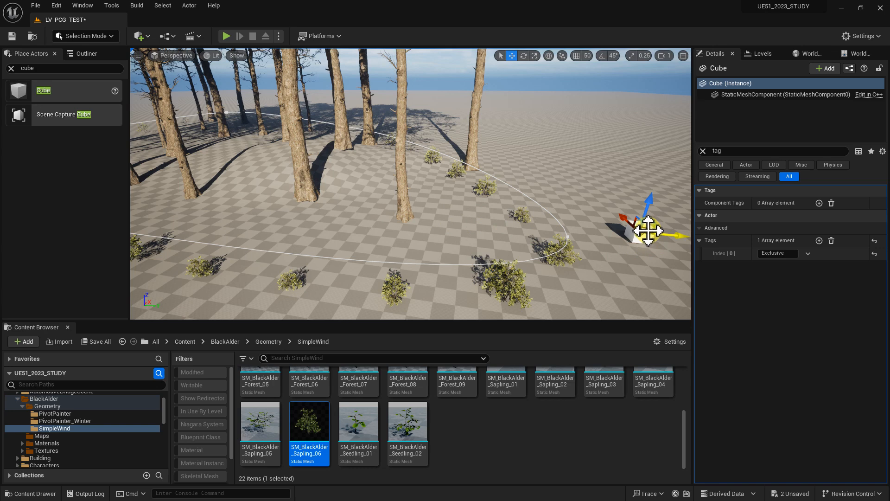
Place the cube against another tree's trunk for a closer check, and leave it outside the forest's bush border
left_click_drag(648, 229, 412, 218)
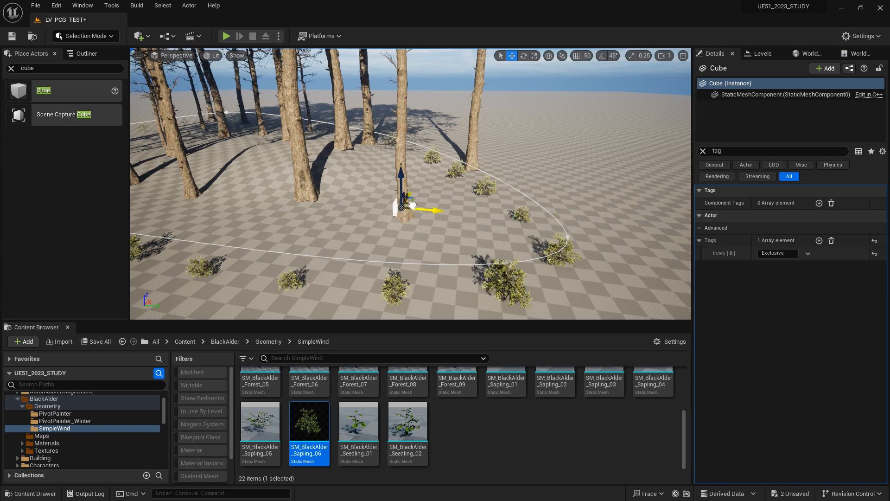
mouse_move(411, 223)
right_mouse_down()
mouse_move(385, 228)
mouse_move(399, 231)
right_mouse_up()
key("w")
left_click_drag(473, 217, 688, 236)
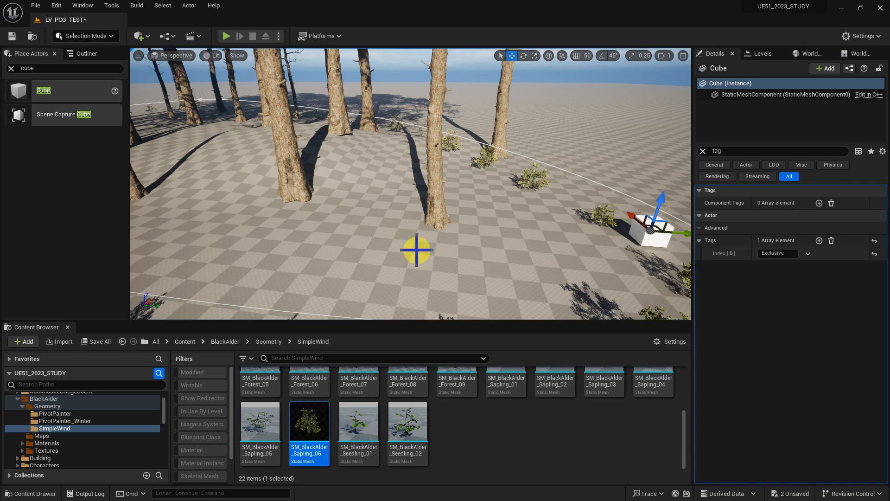
Save the Persistent Level and locate it in the Content Browser
left_click(763, 53)
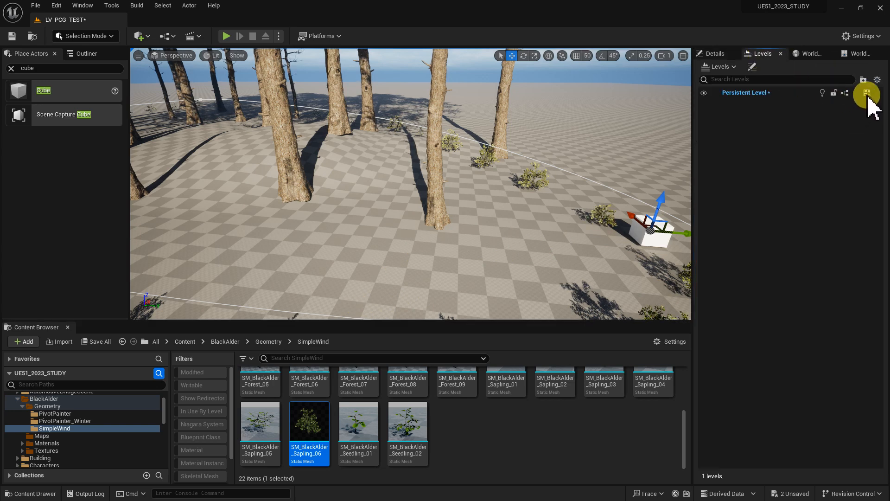
left_click(778, 93)
right_click(754, 94)
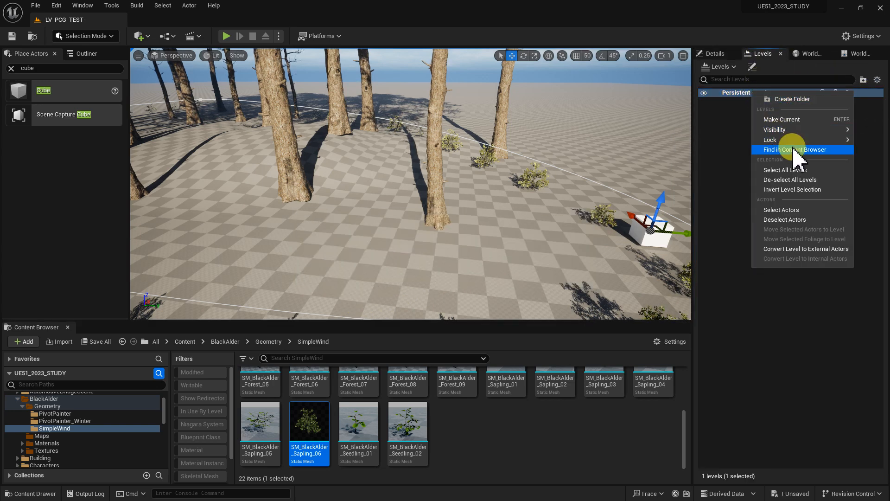
left_click(794, 149)
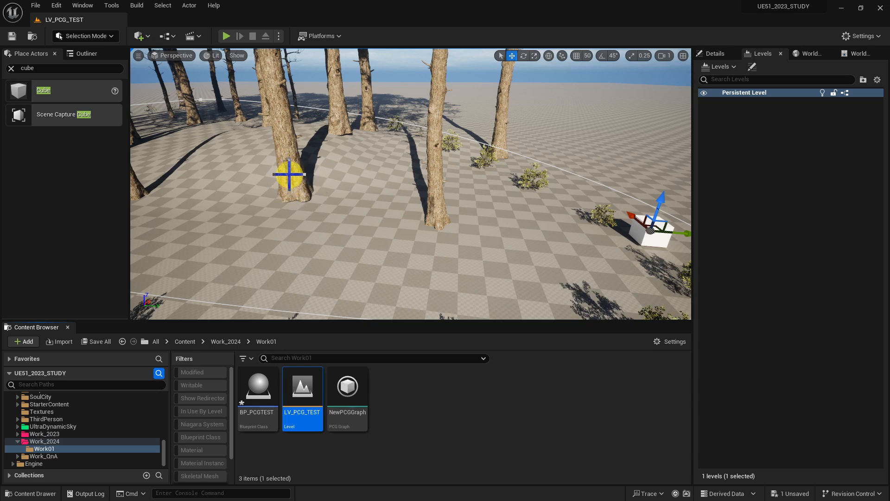
Open NewPCGGraph, move its window clear of the viewport, and preview the Projection node's debug points in the level
double_click(348, 388)
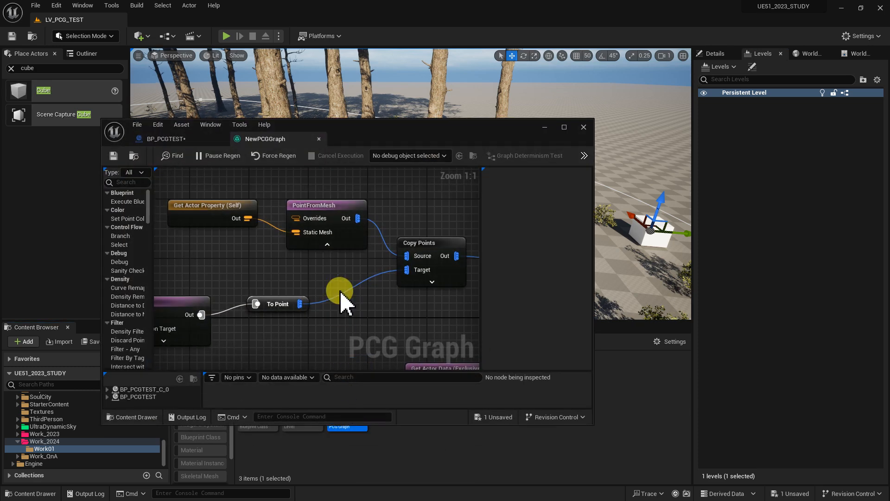
right_click_drag(344, 249, 422, 265)
left_click(268, 318)
left_click_drag(377, 148, 645, 195)
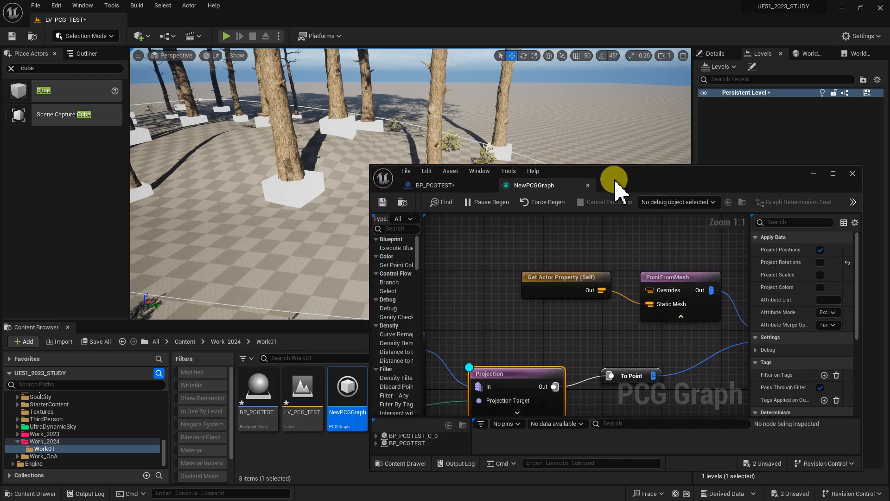
left_click_drag(607, 183, 621, 199)
key("s")
right_click_drag(329, 221, 329, 250)
right_click_drag(636, 337, 560, 303)
mouse_move(517, 342)
right_mouse_down()
mouse_move(547, 326)
mouse_move(514, 331)
right_mouse_up()
key("d")
Turn on debug display for the tree branch's Copy Points node and examine the point bounds in the viewport
left_click(702, 323)
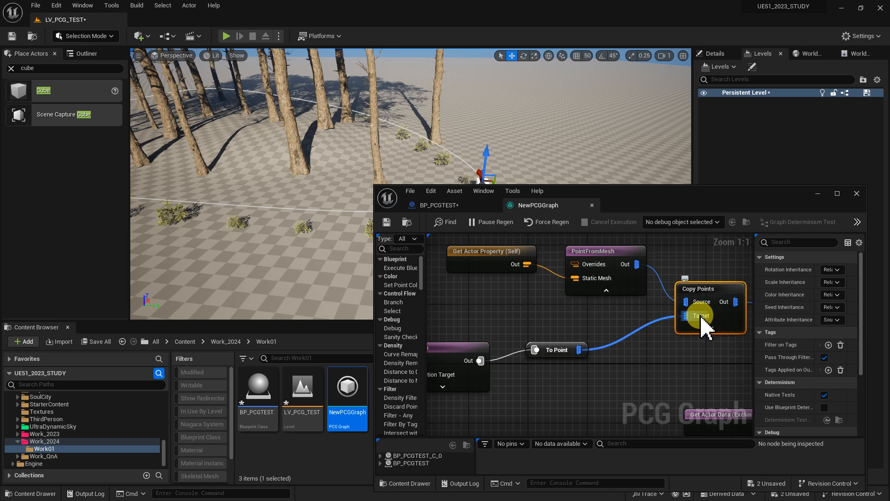
key("d")
key("d")
right_click_drag(656, 342, 450, 300)
scroll(450, 300, "down", 2)
key("d")
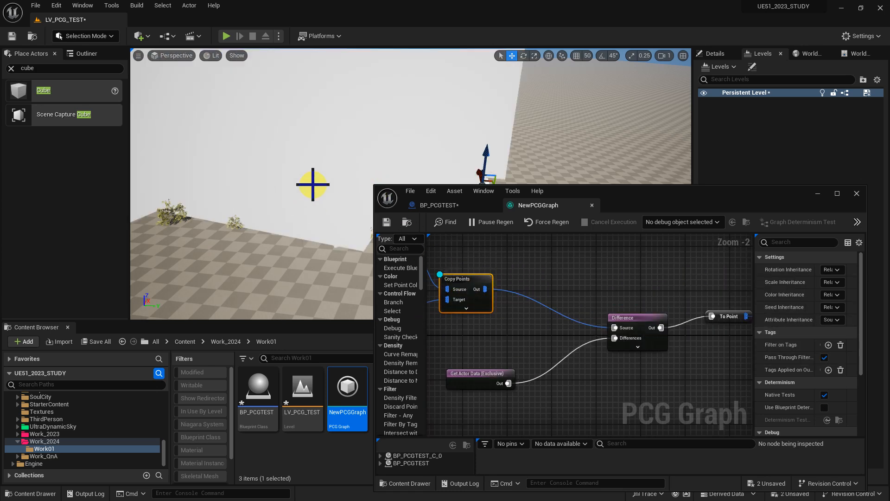
right_click_drag(298, 215, 292, 120)
scroll(298, 215, "down", 3)
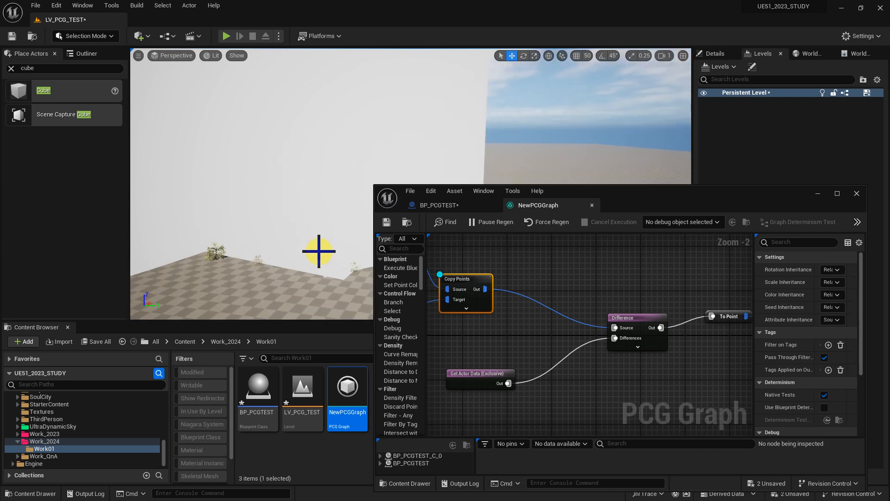
right_click_drag(326, 207, 326, 218)
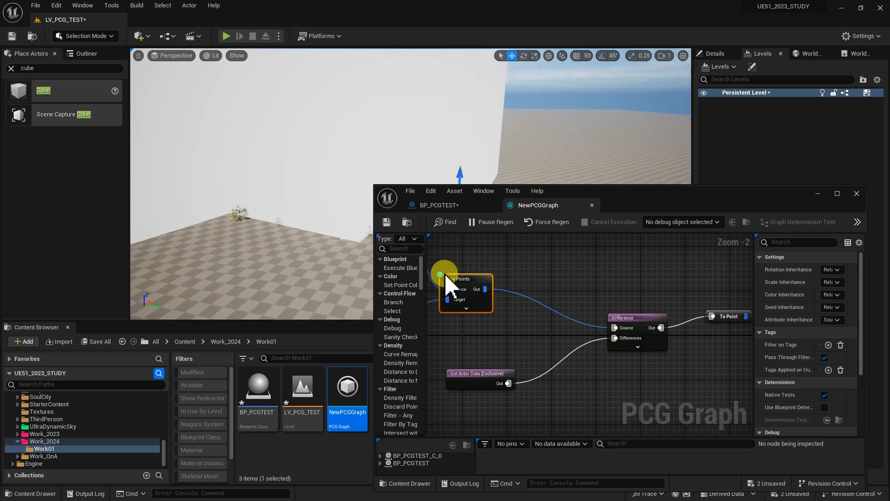
Compare the debug points of the PointFromMesh node with those of the Copy Points node in the viewport
right_click_drag(475, 293, 658, 307)
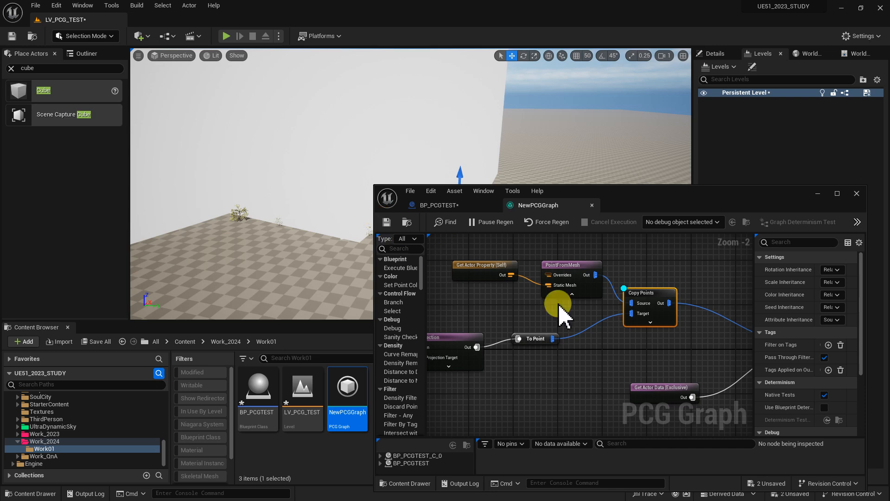
left_click_drag(640, 295, 661, 293)
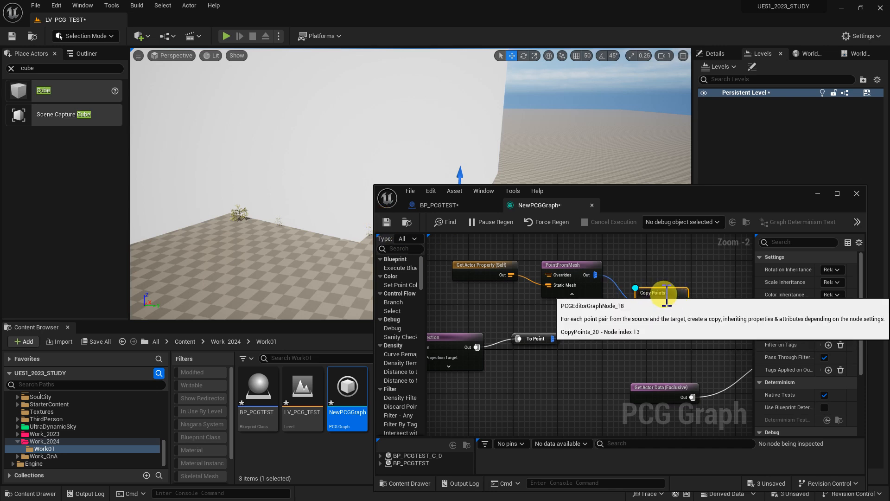
type("d")
key("Escape")
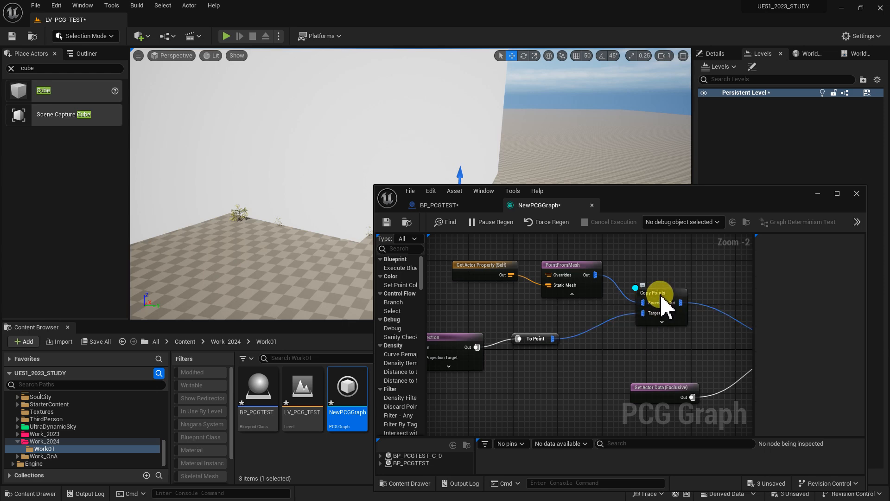
left_click(568, 271)
left_click(652, 300)
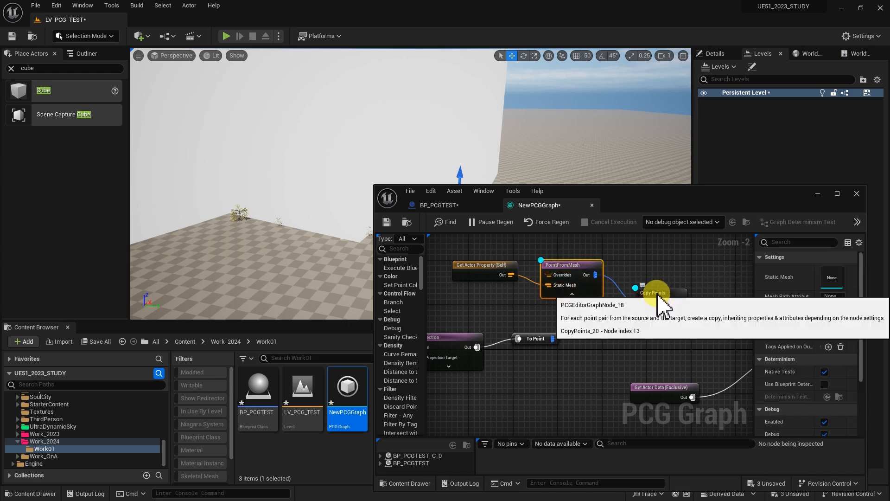
left_click_drag(576, 274, 570, 274)
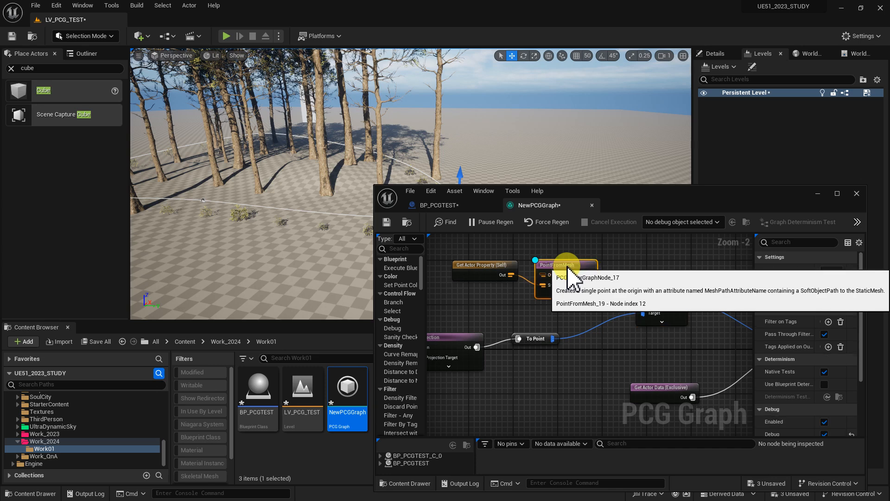
Check the Projection node's settings, preview the Copy Points bounds again, and turn Copy Points debug display off
left_click(471, 341)
right_click_drag(523, 356, 537, 320)
key("d")
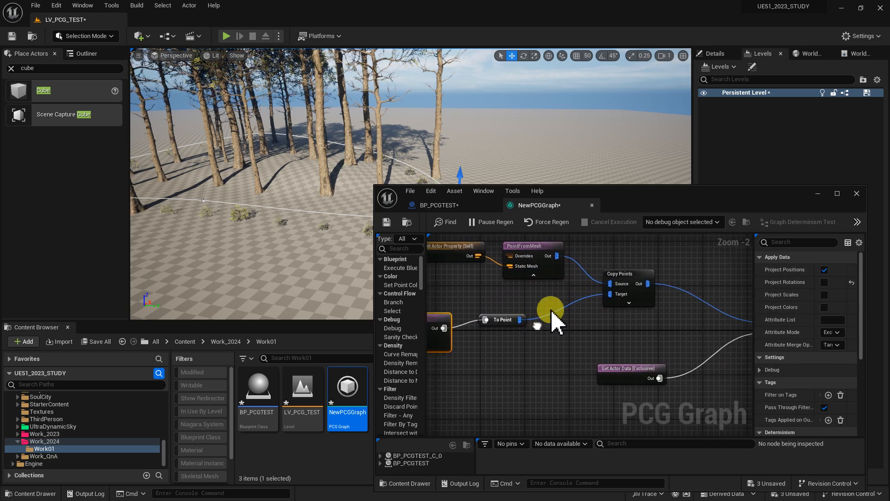
left_click(651, 295)
key("d")
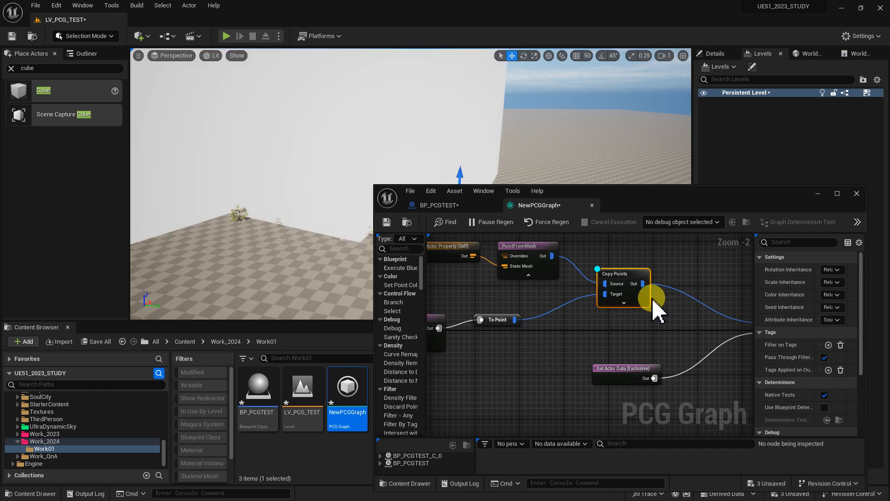
right_click_drag(663, 311, 585, 315)
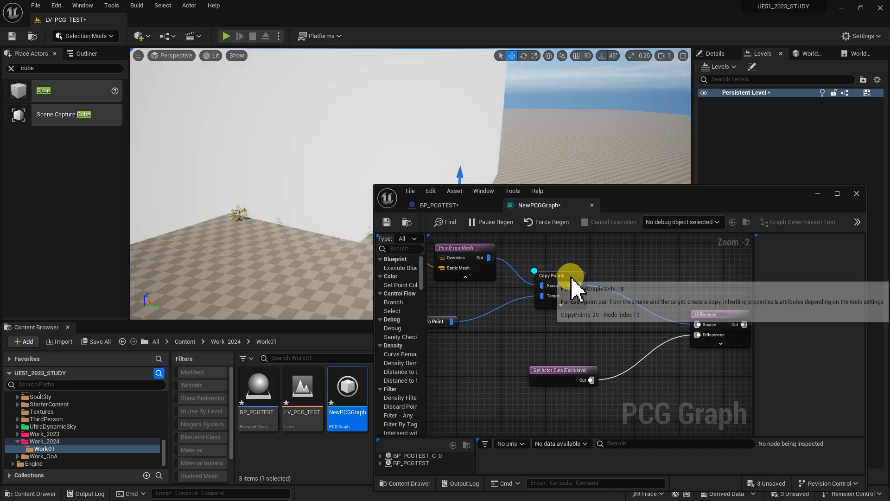
key("d")
Insert a Bounds Modifier between Copy Points and Difference, remove their direct link, and show the modifier's debug points
left_click_drag(708, 318, 744, 318)
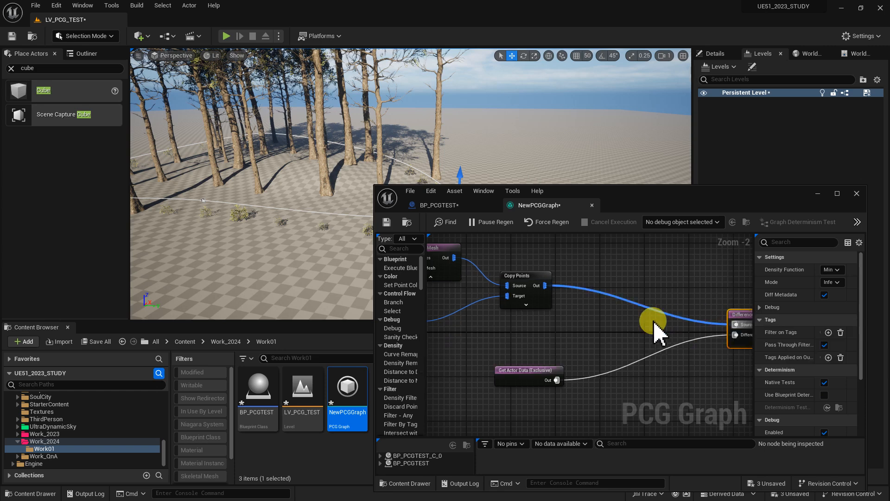
right_click_drag(583, 313, 533, 334)
left_click_drag(495, 306, 530, 331)
type("bou")
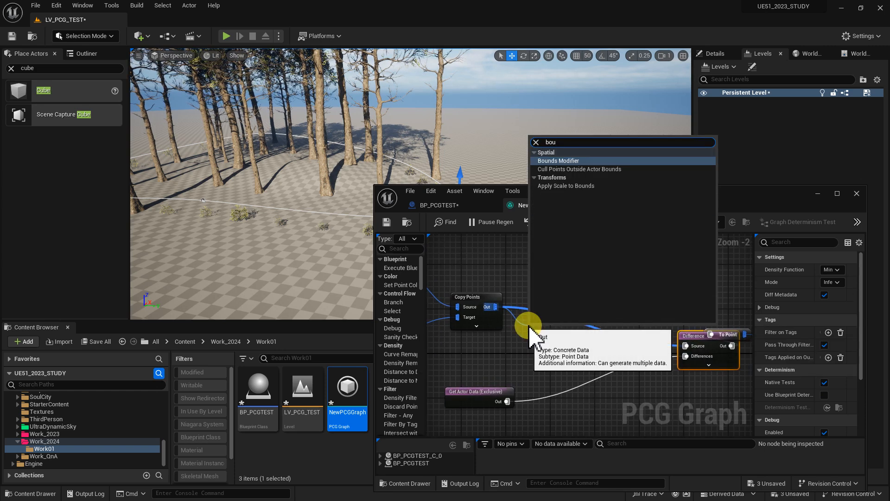
left_click(566, 161)
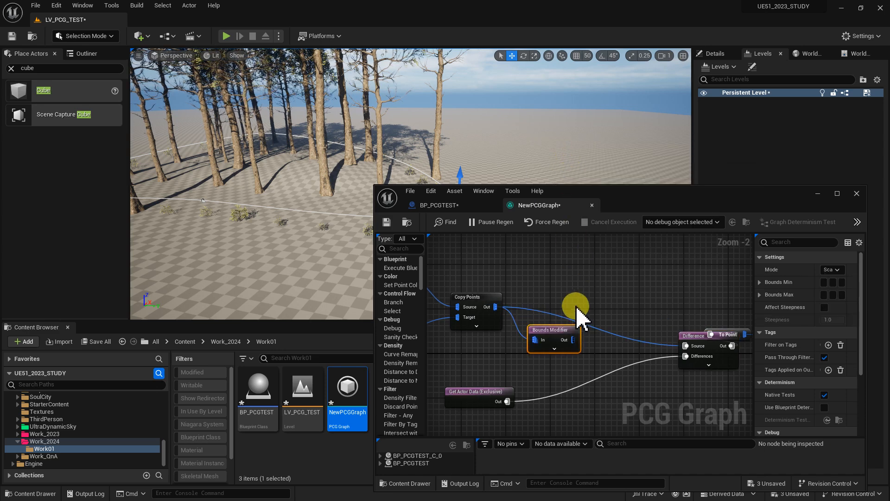
left_click_drag(574, 336, 686, 346)
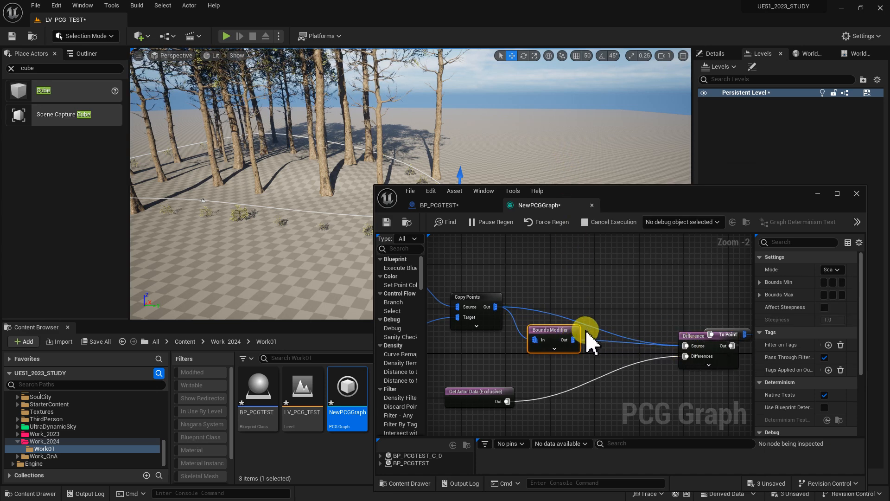
left_click(566, 318, "alt")
left_click_drag(568, 336, 576, 314)
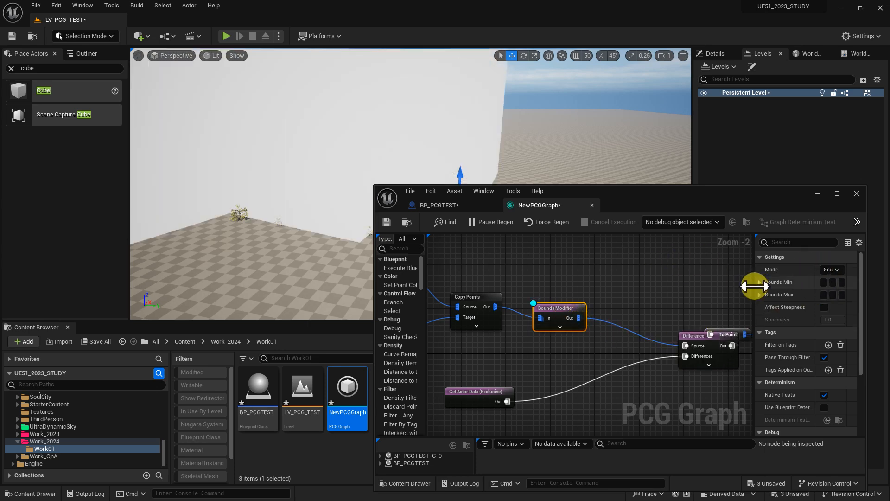
Set the Bounds Modifier's Bounds Min and Bounds Max to 0.1 on all three axes
left_click_drag(755, 292, 596, 293)
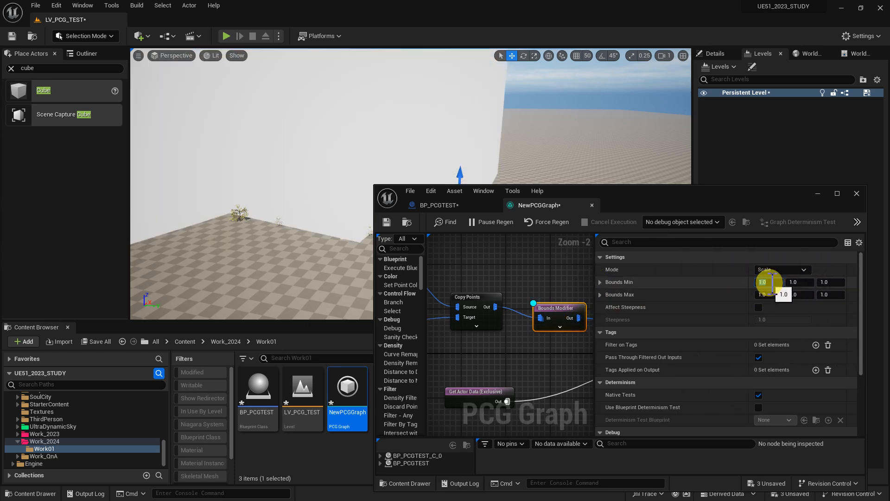
type("0.1")
key("Return")
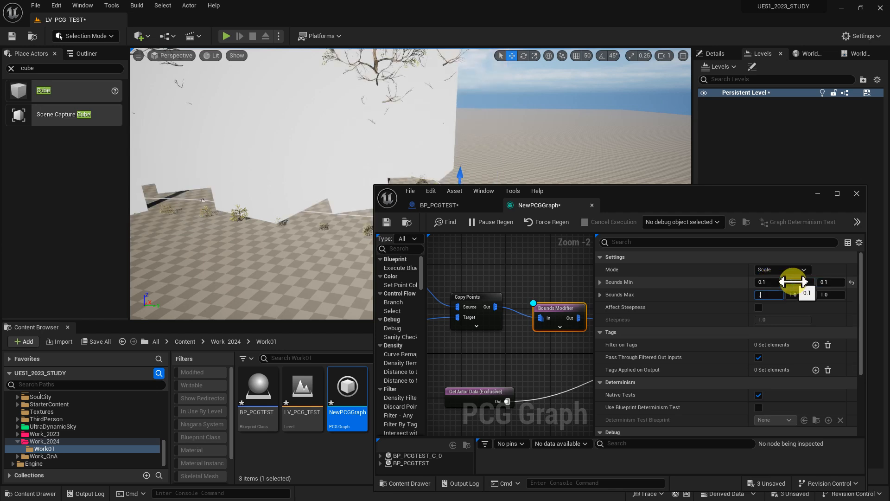
type("0.1")
key("Tab")
type("0.1")
key("Tab")
type("0.1")
key("Return")
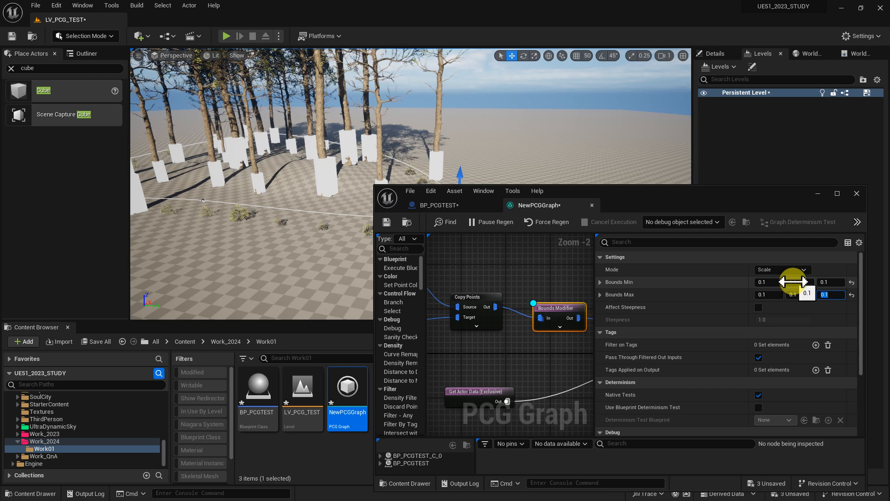
Save NewPCGGraph, move its window clear of the viewport, and inspect the cube beside a tree trunk in the forest
left_click(391, 225)
left_click_drag(617, 200, 711, 294)
right_click_drag(501, 203, 498, 243)
key("w")
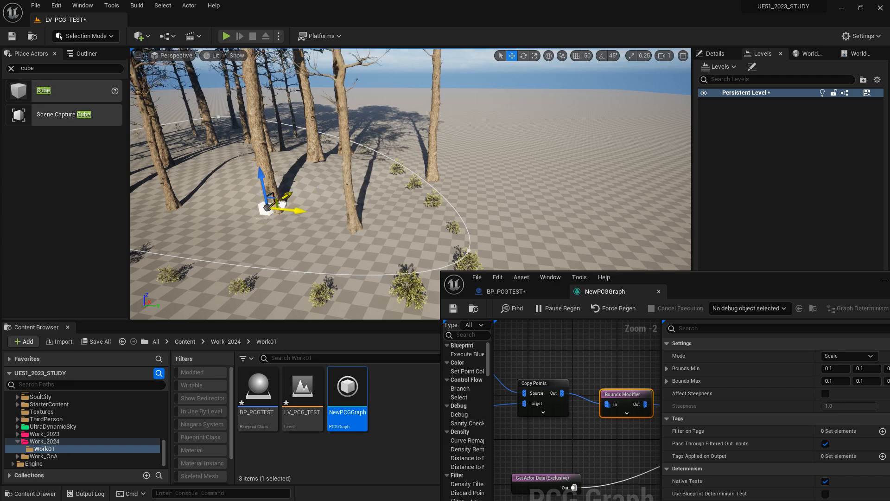
Scale the exclusion cube up in height and horizontally into a large block
right_click_drag(333, 222, 412, 222)
key("s")
key("r")
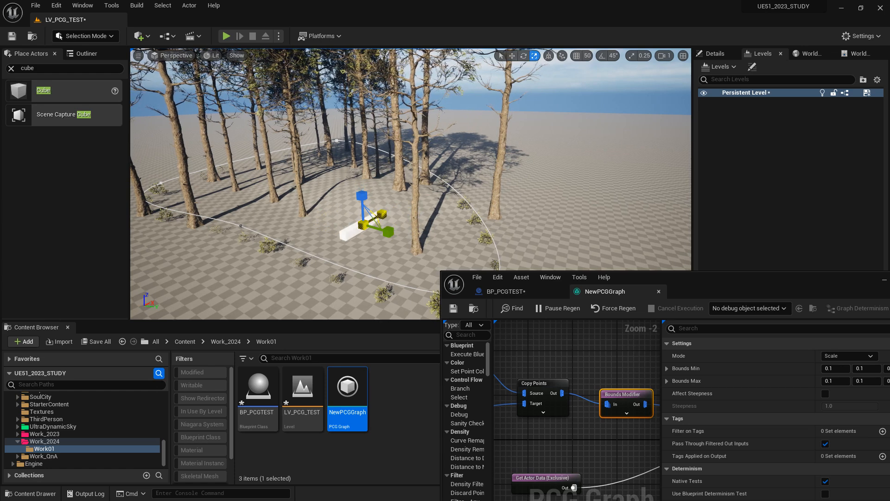
left_click_drag(362, 196, 362, 157)
left_click_drag(387, 235, 383, 163)
Rotate the large block and reposition it so it runs through the middle of the forest
key("w")
mouse_move(355, 197)
right_mouse_down()
mouse_move(355, 204)
mouse_move(355, 197)
right_mouse_up()
key("e")
left_click_drag(364, 211, 346, 214)
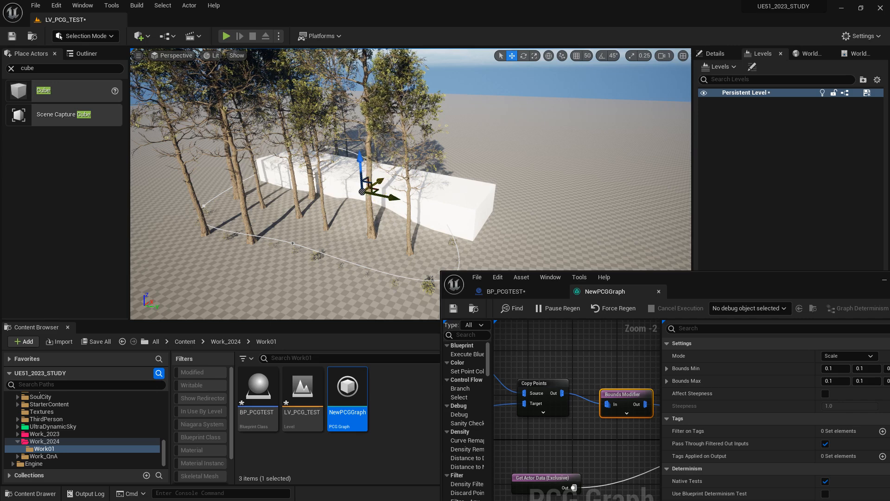
left_click_drag(381, 188, 366, 197)
Move the graph window clear of the block and its properties, and enable Actor Hidden In Game for the cube
left_click_drag(704, 290, 649, 334)
mouse_move(436, 233)
right_mouse_down()
mouse_move(408, 235)
mouse_move(436, 233)
right_mouse_up()
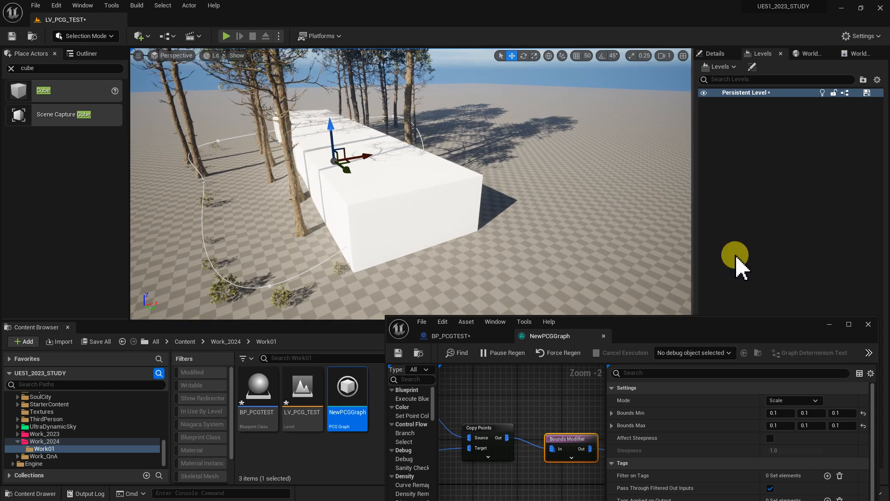
left_click_drag(787, 328, 444, 383)
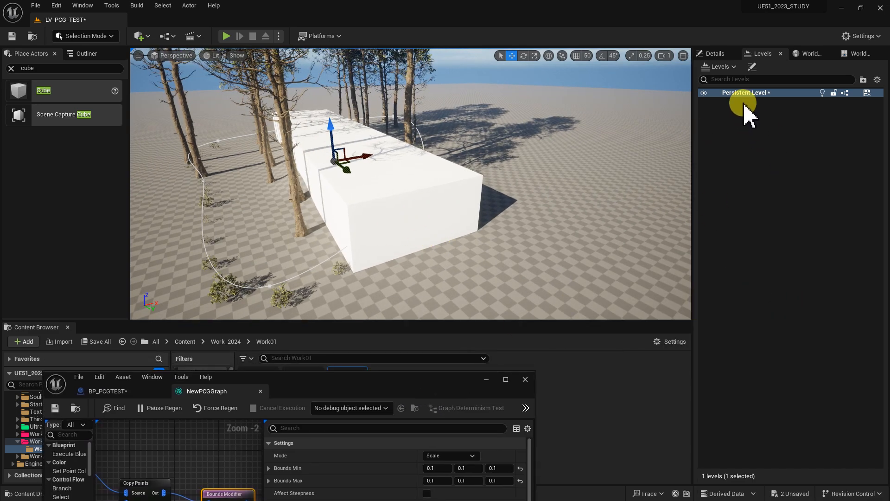
left_click(717, 54)
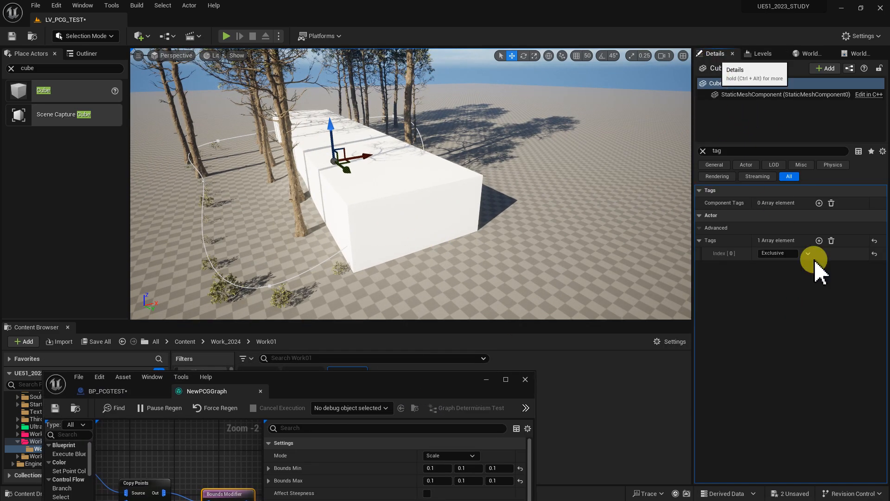
left_click(703, 151)
type("hidden")
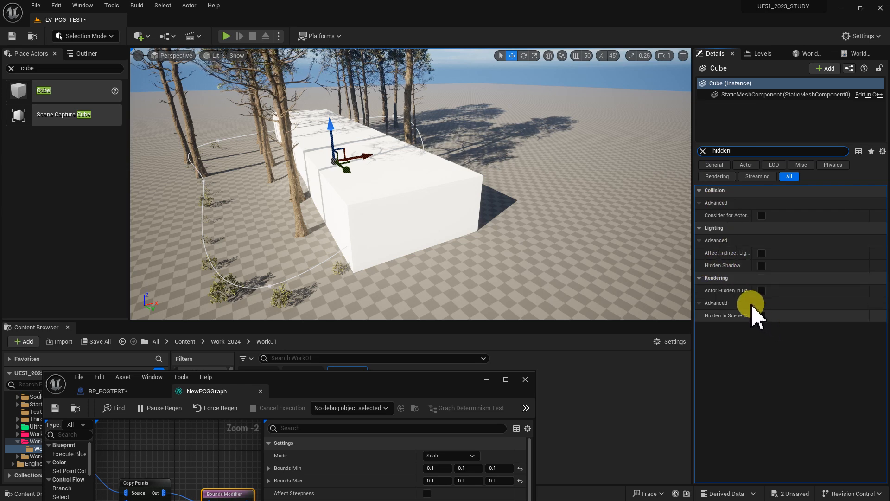
left_click(761, 290)
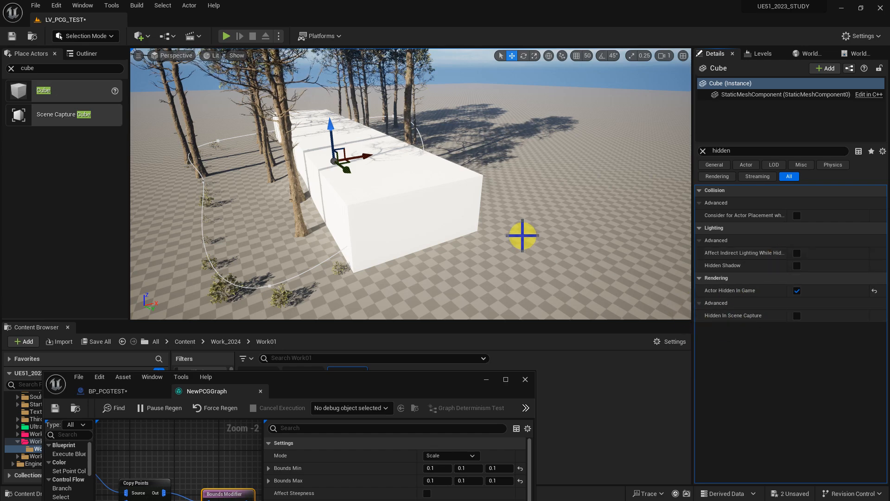
Play the level from the open ground beside the forest, run the character toward the hidden cube, and stop playing
right_click_drag(505, 245, 485, 201)
key("g")
right_click(455, 301)
left_click(492, 291)
key("w")
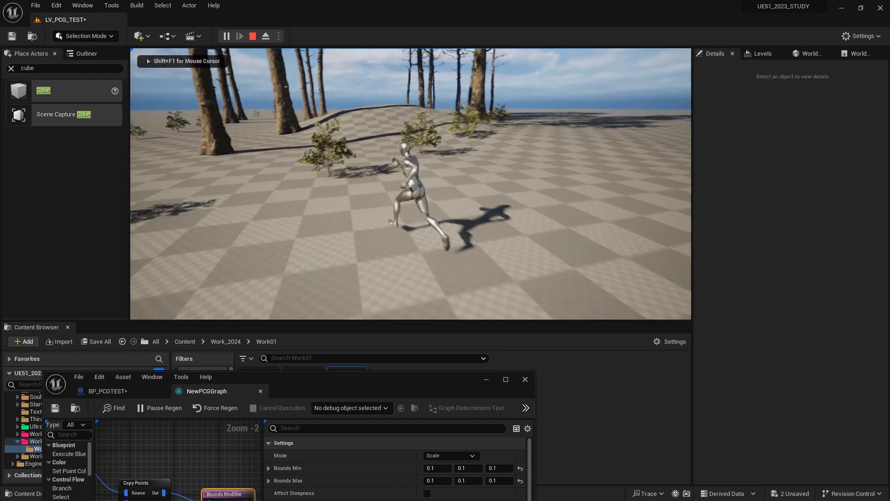
key("Escape")
Select the Cube actor, filter its properties by "col", and set Collision Presets to NoCollision
right_click_drag(469, 272, 493, 240)
left_click(704, 151)
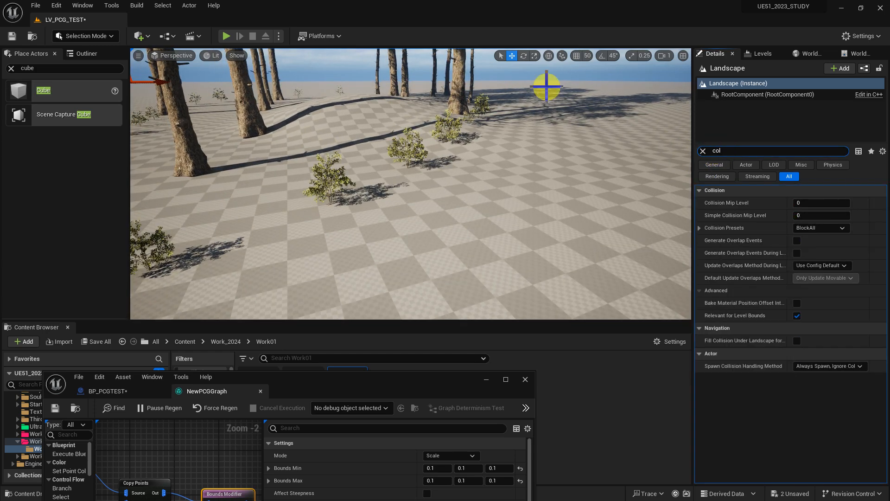
left_click(82, 53)
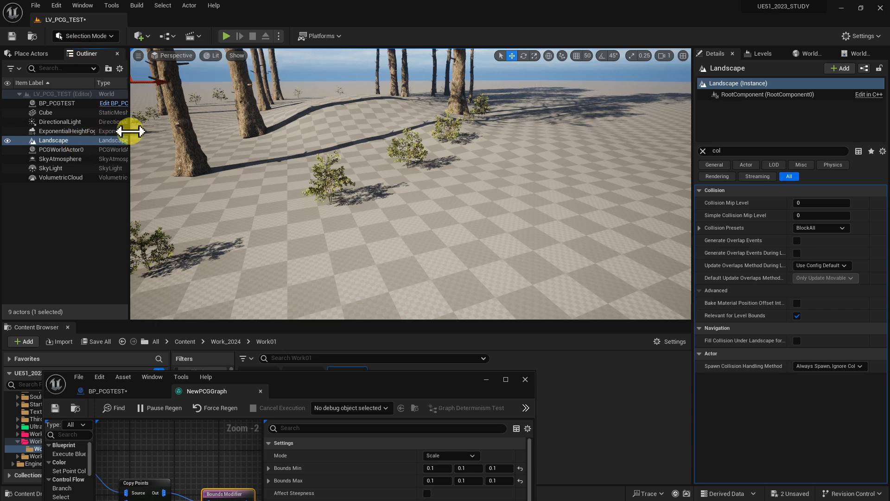
left_click(58, 113)
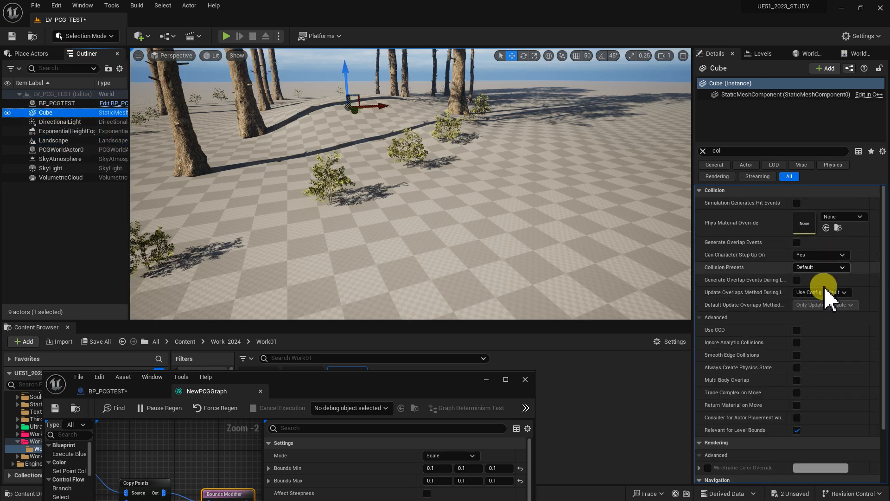
left_click(820, 268)
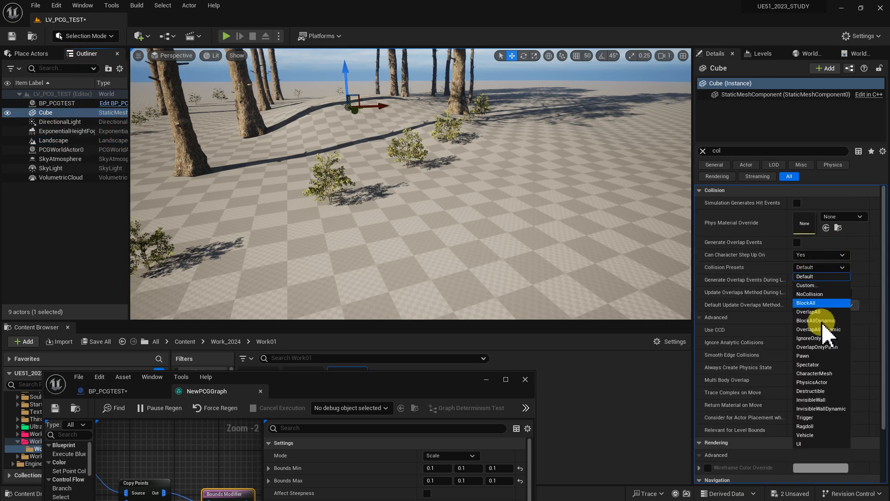
left_click(818, 295)
Play the level from the open ground and run the character through the hidden cube's area among the trees, then stop playing
left_click_drag(566, 248, 448, 272)
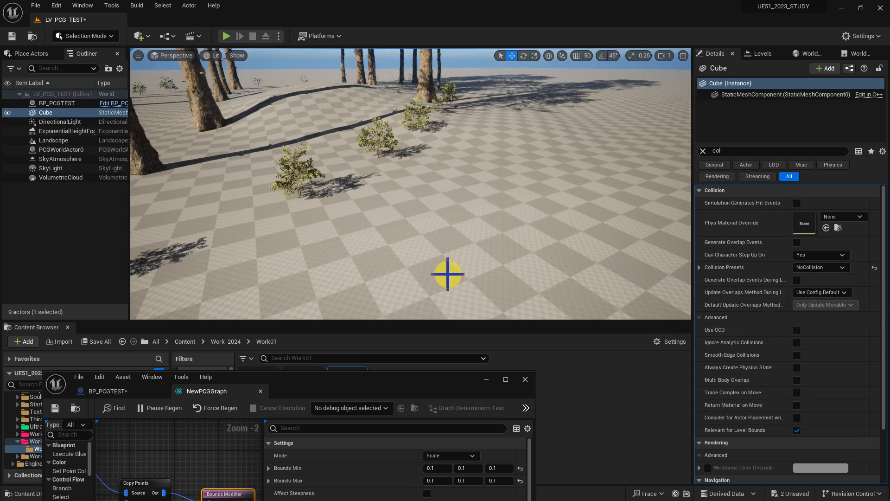
right_click(448, 273)
left_click(492, 266)
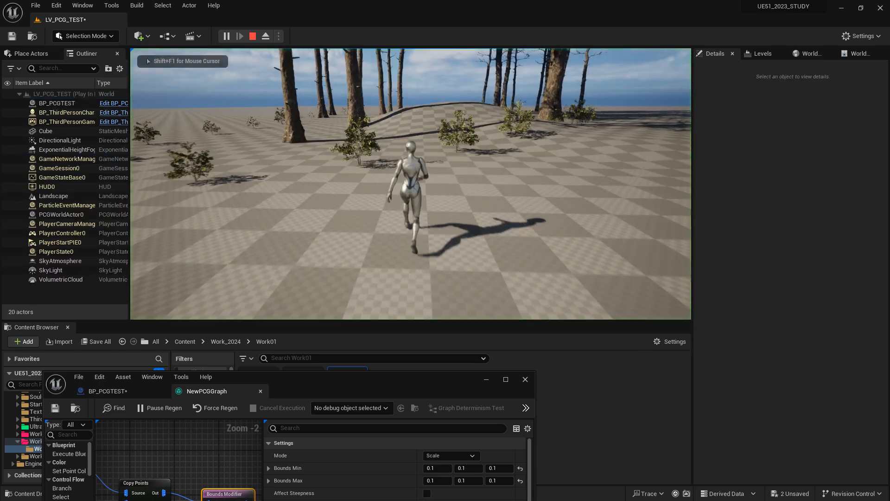
key("w")
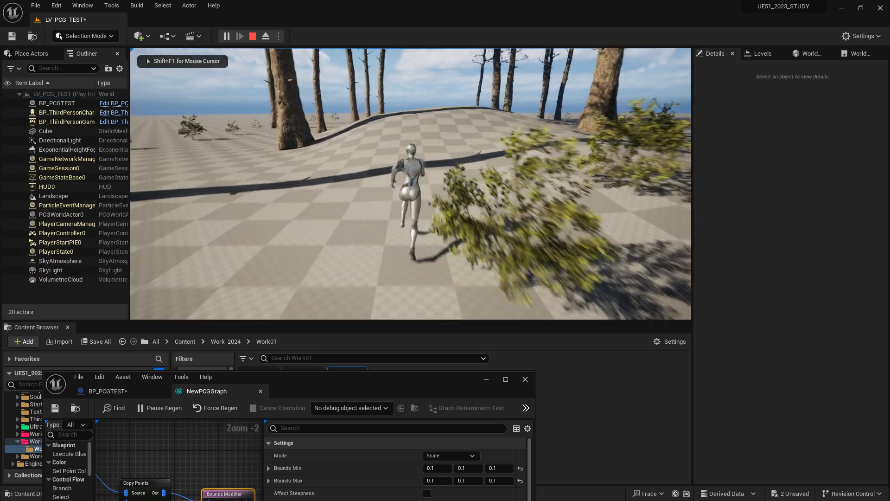
key("w")
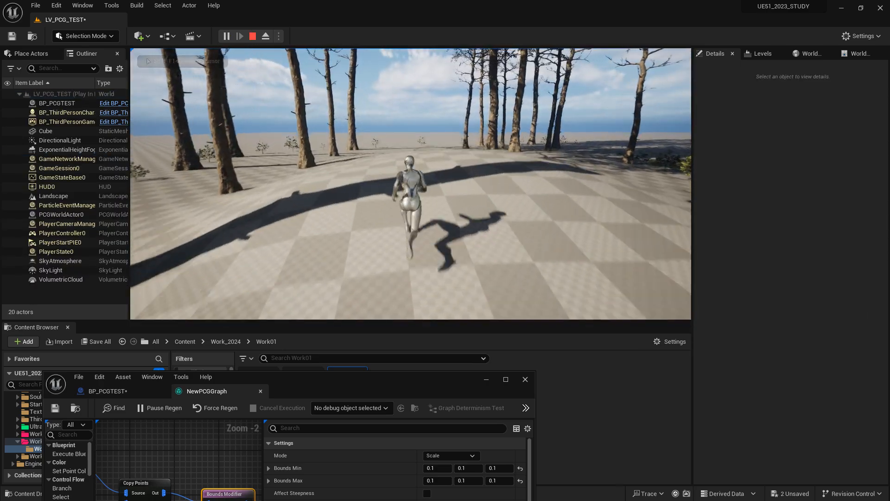
key("w")
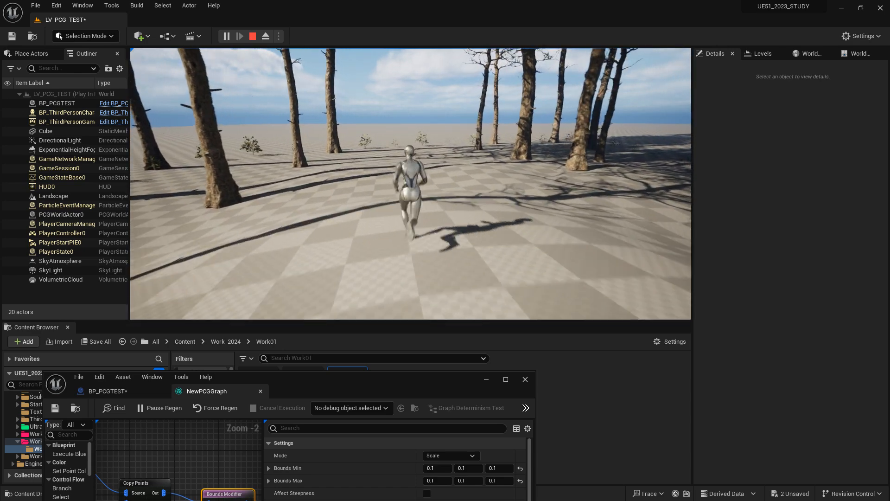
key("w")
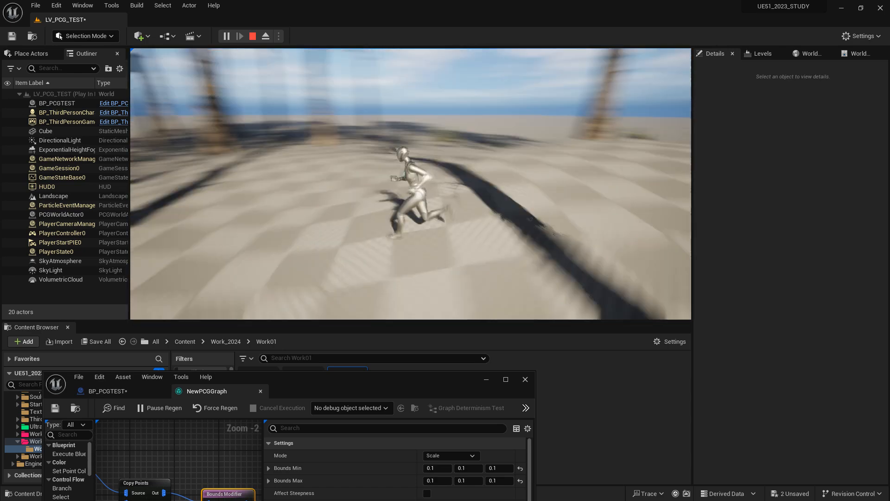
key("w")
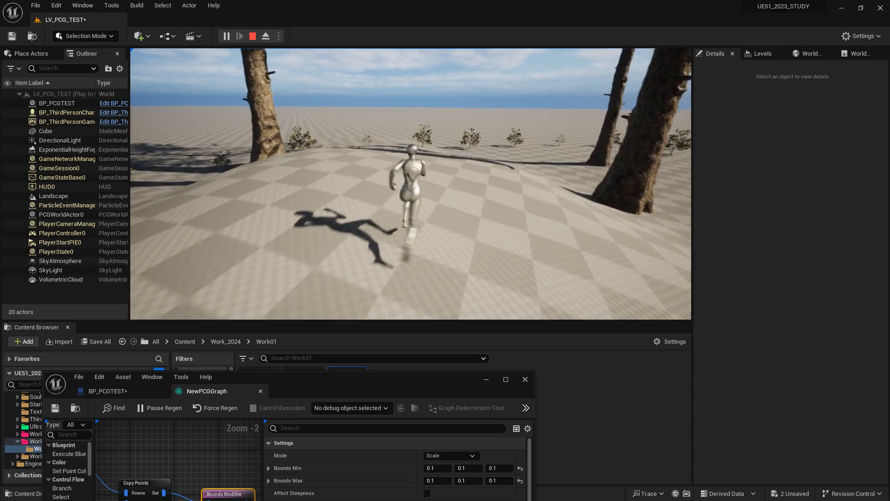
key("space")
key("Escape")
Show the cube and spline in the viewport again, then widen the NewPCGGraph window over the level and maximize it
left_click_drag(485, 377, 607, 352)
right_click_drag(524, 236, 549, 244)
key("g")
left_click_drag(445, 360, 610, 236)
left_click_drag(544, 309, 708, 115)
left_click_drag(714, 254, 776, 254)
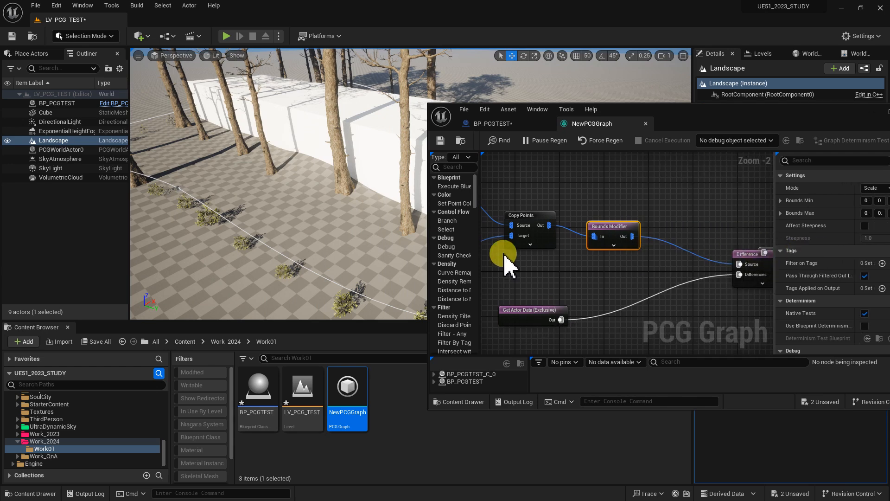
left_click_drag(426, 266, 273, 267)
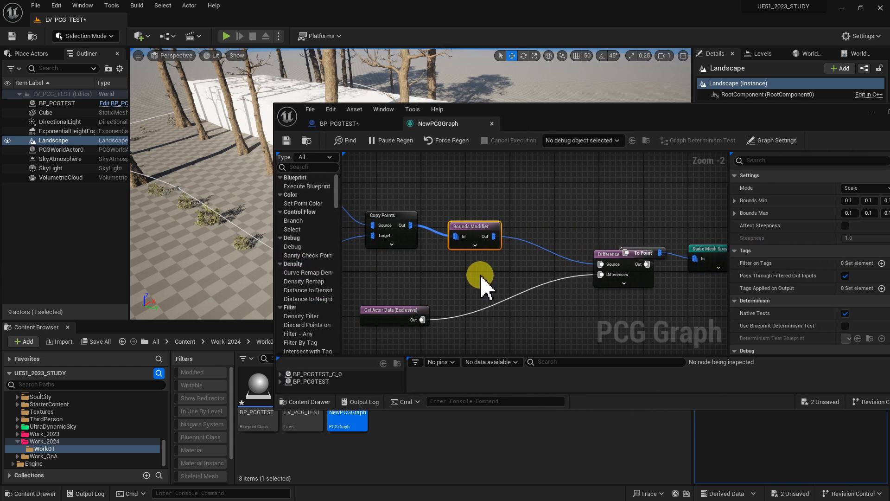
double_click(622, 124)
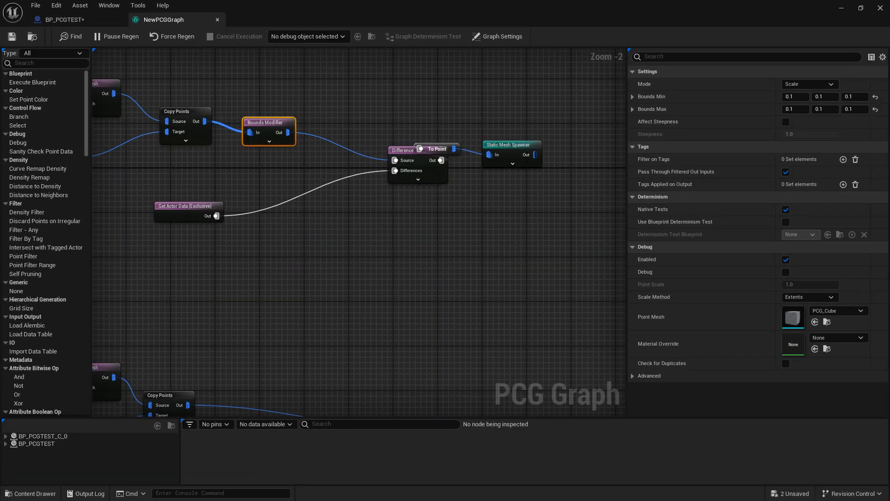
Rearrange the Difference, Get Actor Data (Exclusive) and lower Static Mesh Spawner nodes to make room between the two branches
left_click_drag(557, 104, 519, 132)
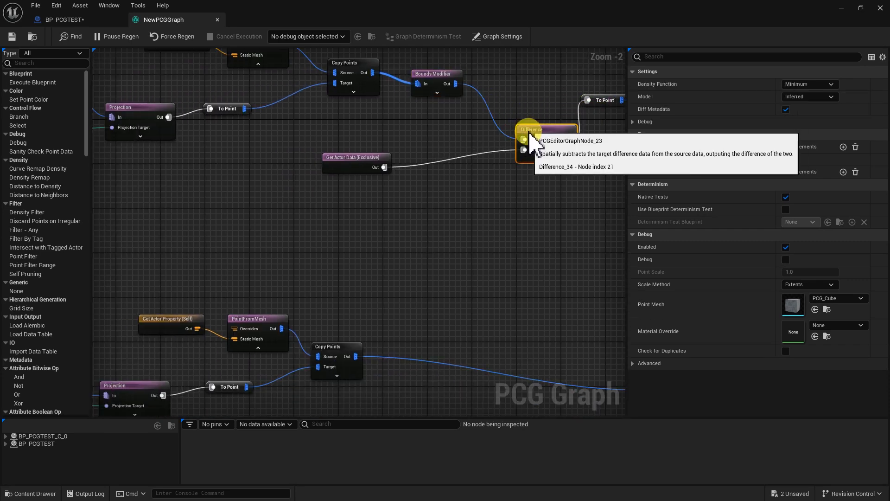
left_click_drag(328, 161, 254, 188)
right_click_drag(339, 269, 432, 198)
scroll(342, 159, "down", 3)
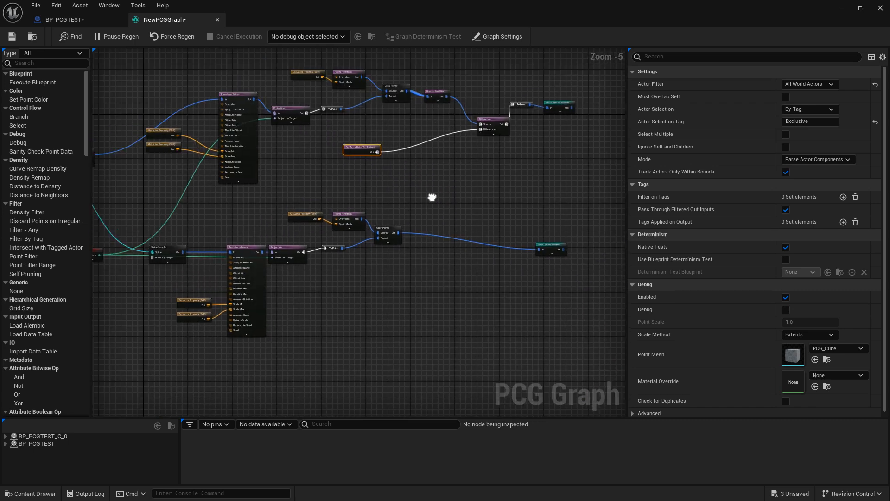
left_click_drag(550, 252, 552, 205)
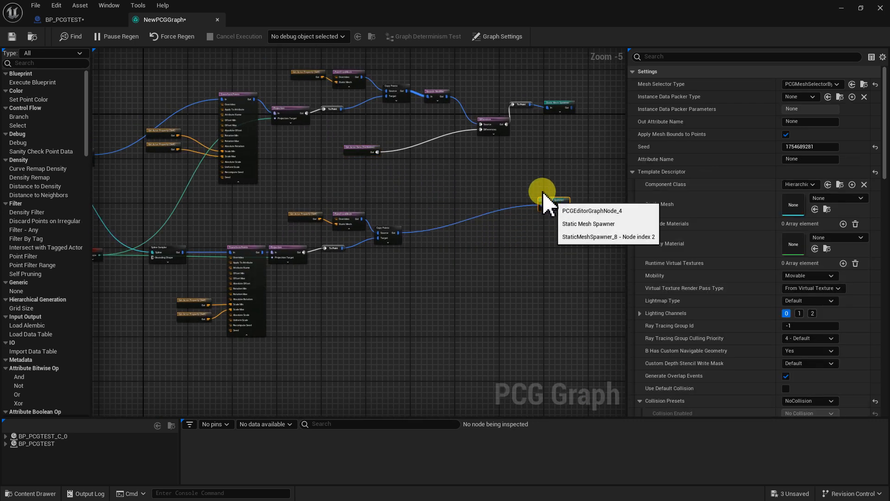
Duplicate the Difference node and place the copy just above the lower Static Mesh Spawner
scroll(525, 143, "up", 1)
scroll(487, 143, "up", 1)
right_click_drag(487, 144, 482, 169)
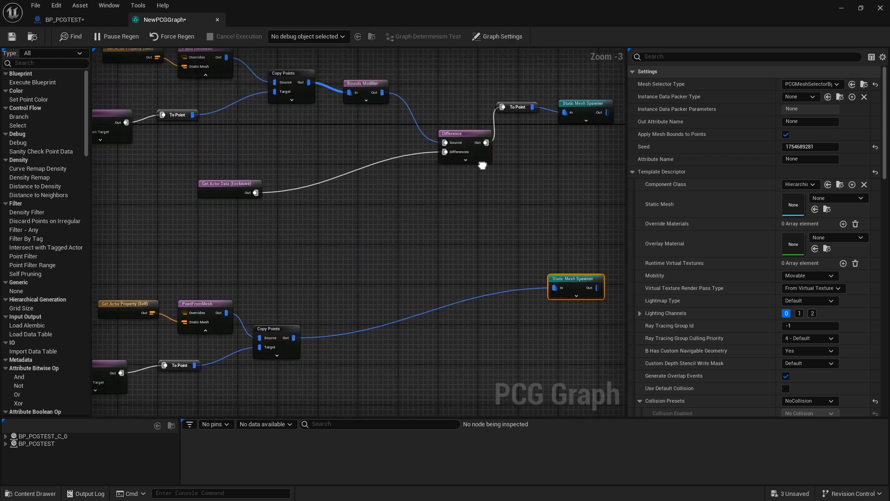
left_click(467, 143)
left_click_drag(467, 150, 456, 150)
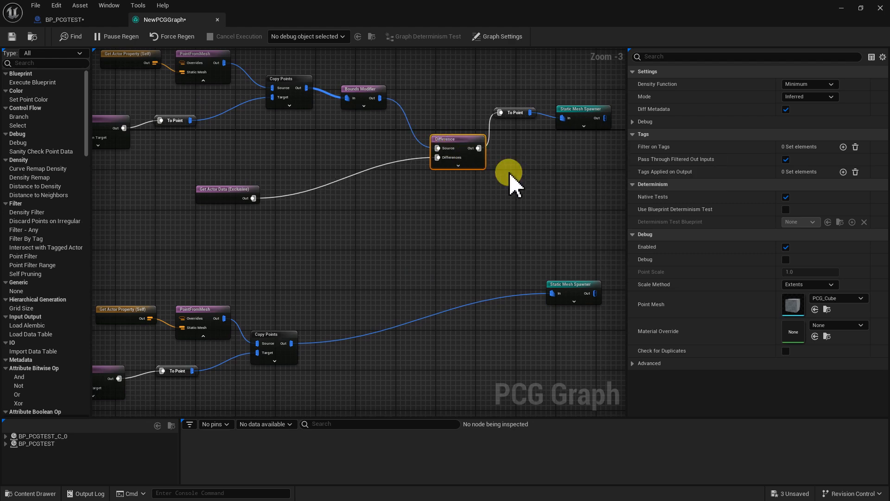
key("ctrl+d")
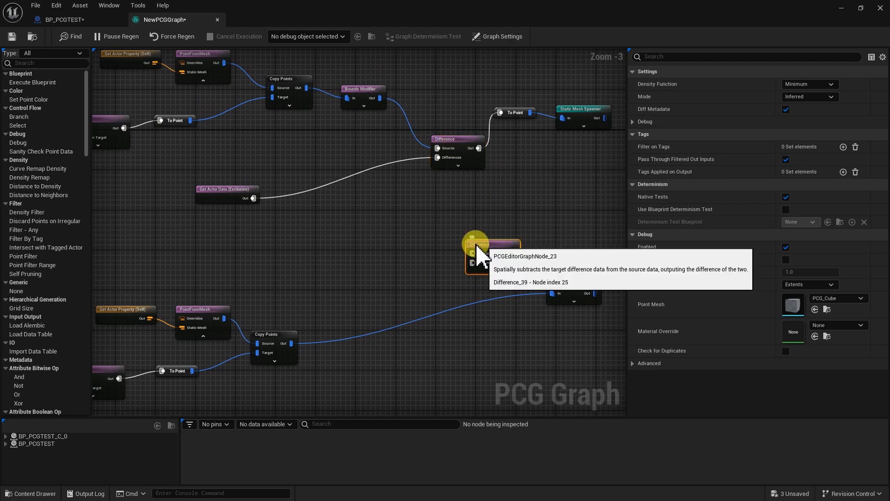
left_click_drag(480, 244, 463, 239)
Subtract the Exclusive actor data from the lower Copy Points output with the new Difference, feed it to the lower Static Mesh Spawner, and save the graph
left_click_drag(254, 198, 454, 257)
left_click_drag(294, 343, 456, 251)
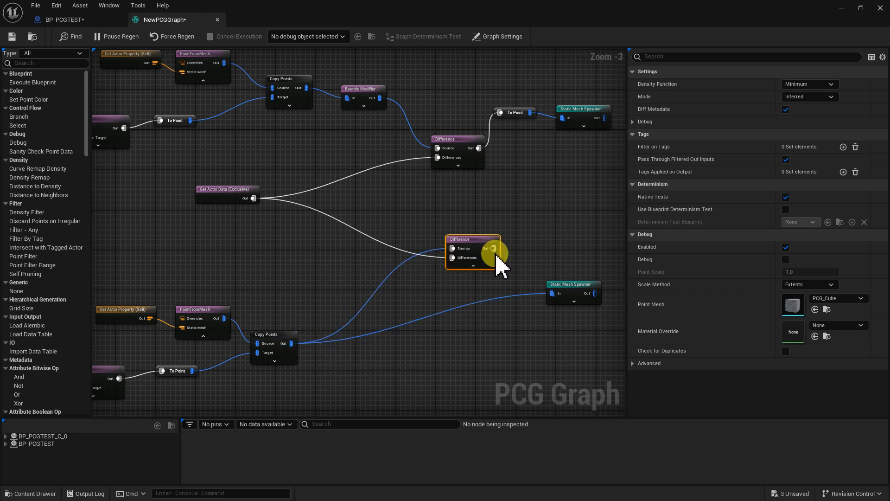
left_click_drag(553, 295, 552, 293)
left_click(513, 295, "alt")
left_click(12, 37)
Move the BP_PCGTEST window clear of the viewport, and duplicate the cube so the copy covers the bushes beside it along the spline
left_click(60, 19)
left_click_drag(427, 10, 451, 242)
right_click_drag(452, 242, 278, 191)
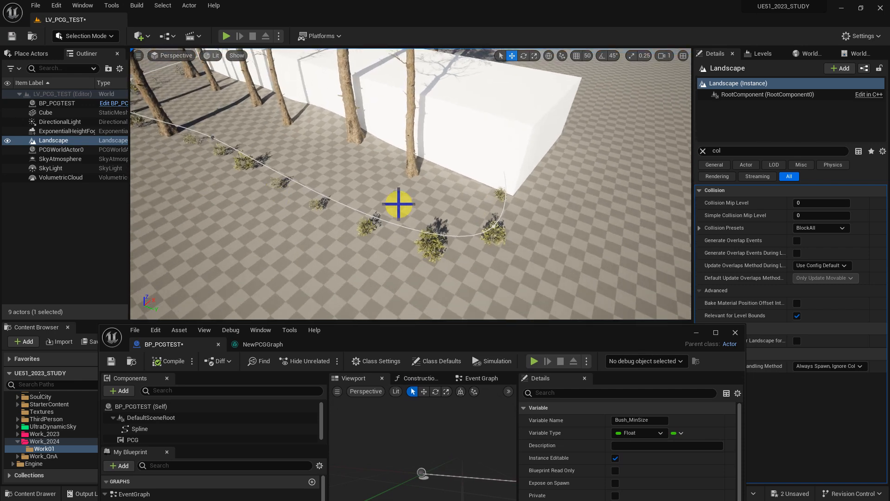
right_click_drag(439, 172, 435, 109)
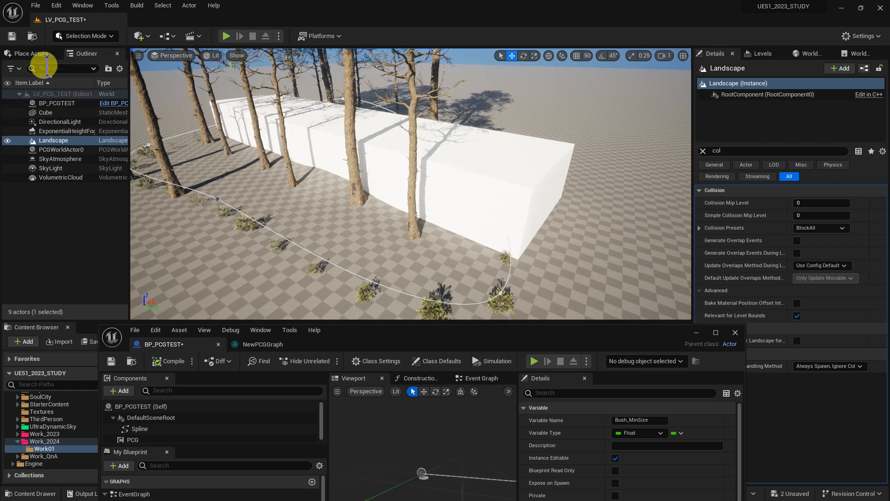
left_click(422, 151)
right_click_drag(422, 151, 380, 162)
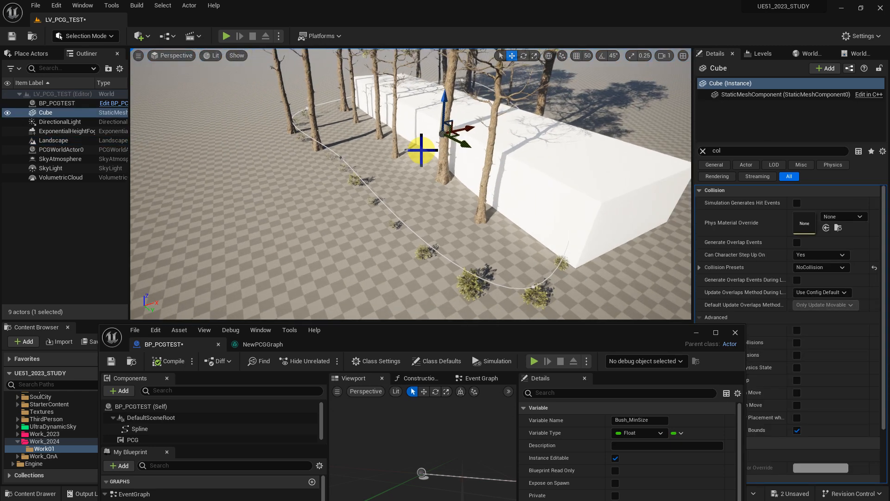
left_click_drag(464, 131, 307, 119, "alt")
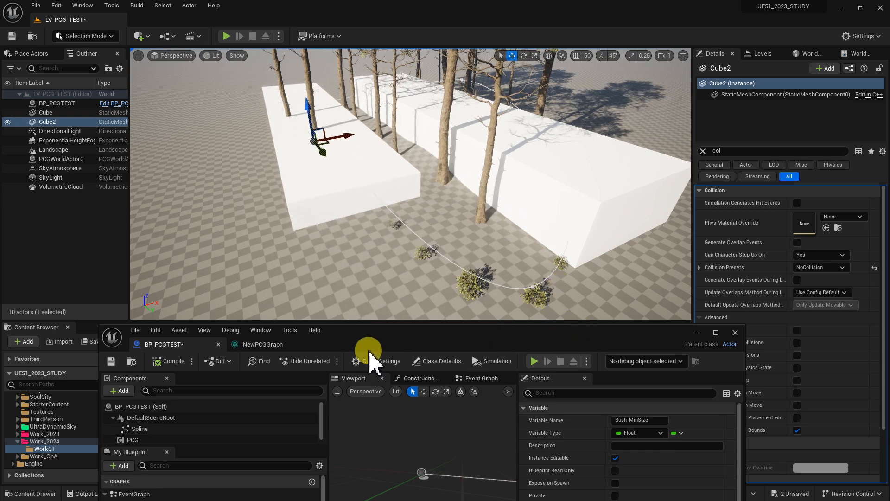
Reopen NewPCGGraph at full size and enable Select Multiple on the Get Actor Data (Exclusive) node
left_click_drag(373, 345, 413, 148)
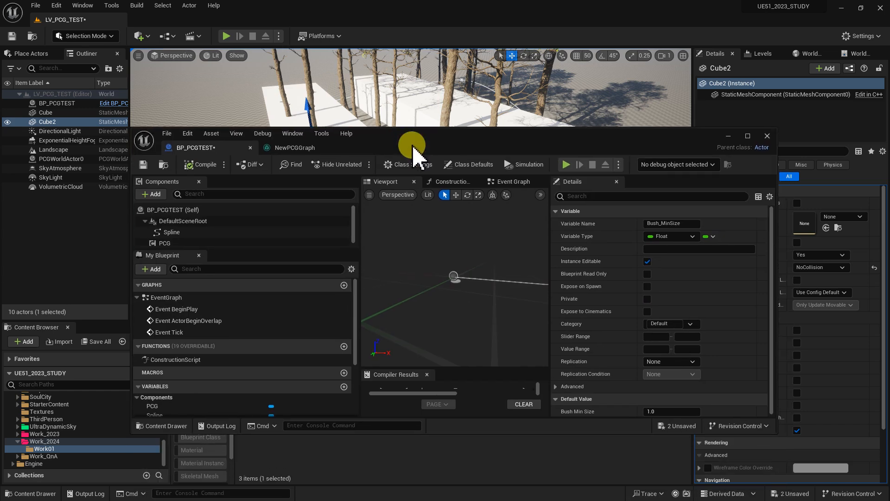
left_click(270, 147)
double_click(441, 143)
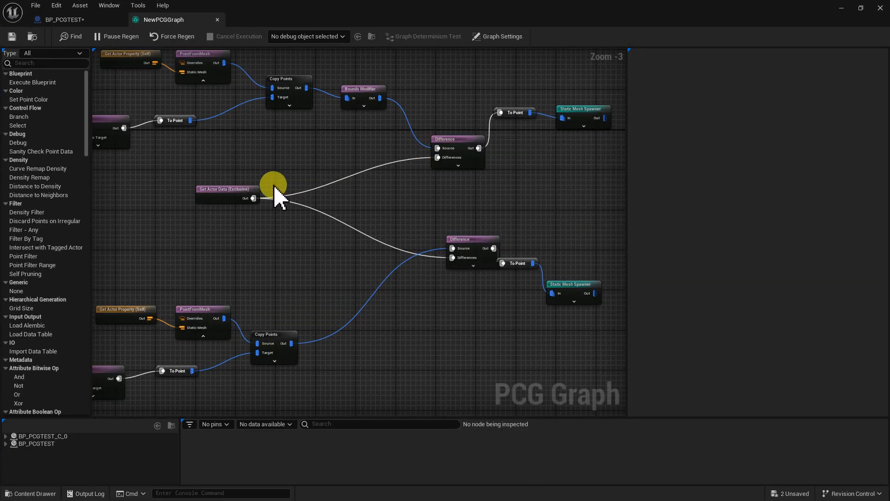
right_click_drag(433, 189, 409, 213)
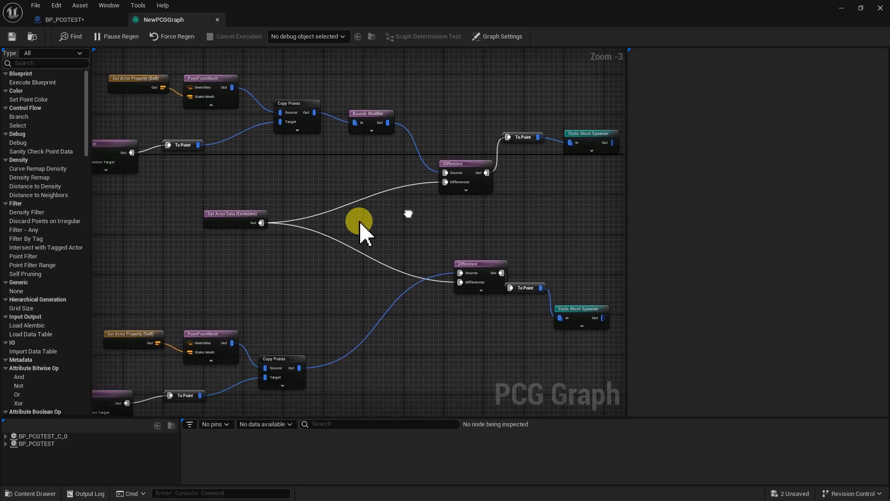
left_click(248, 217)
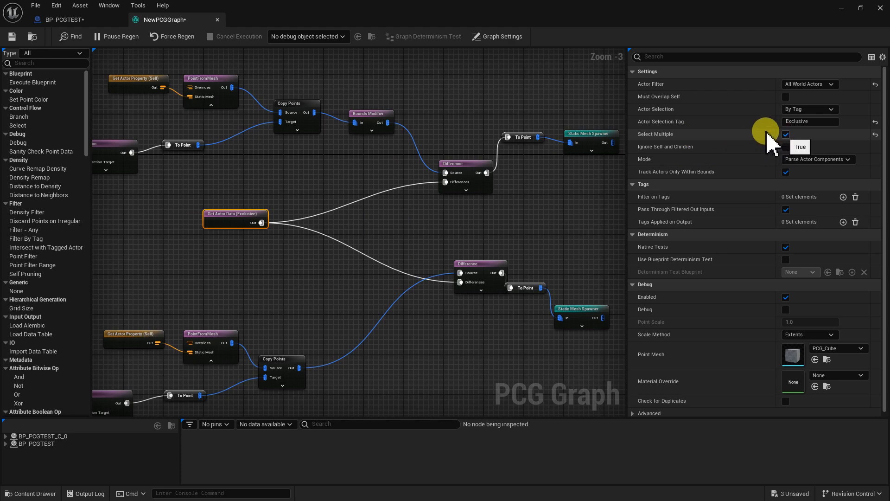
Move the graph window off the viewport, then shrink Cube2 into a smaller, flatter block and reposition it over the spline's edge
left_click_drag(577, 14, 678, 321)
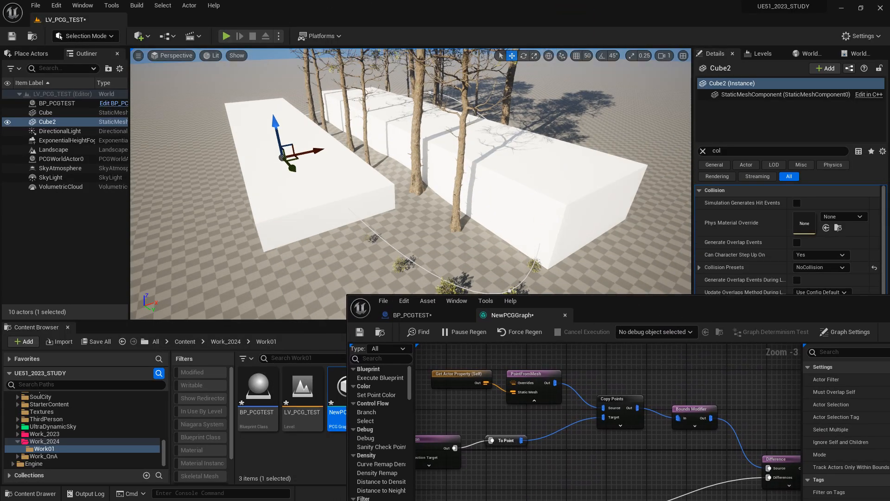
right_click_drag(480, 209, 457, 198)
left_click_drag(332, 161, 314, 159)
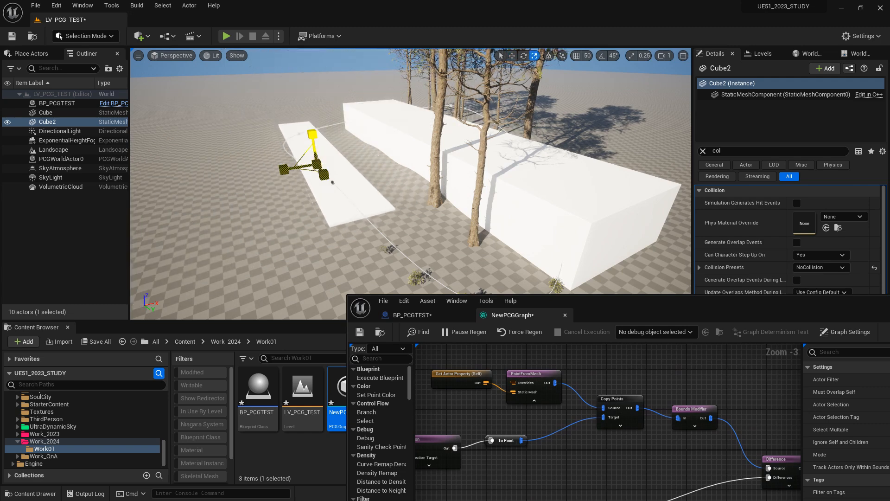
left_click_drag(327, 167, 288, 162)
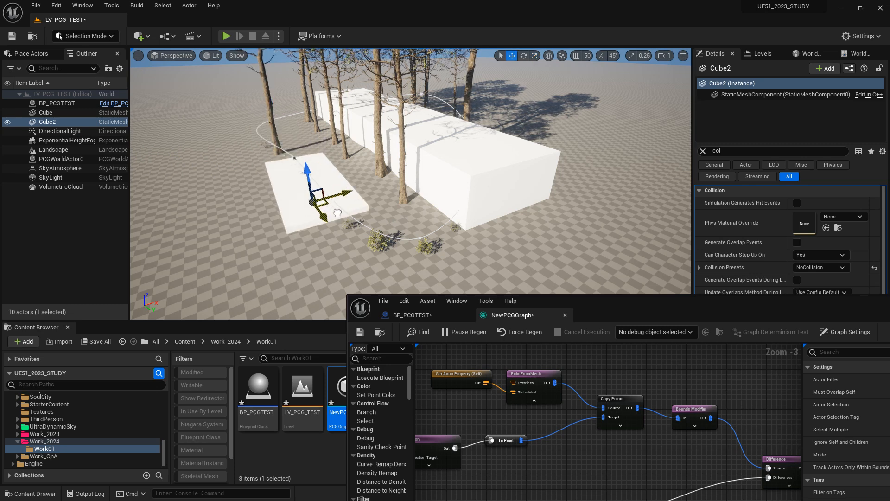
left_click_drag(337, 212, 372, 253)
right_click_drag(443, 247, 443, 158)
mouse_move(593, 274)
right_mouse_down()
mouse_move(556, 283)
mouse_move(564, 267)
mouse_move(593, 274)
right_mouse_up()
Maximize the PCG graph, align the lower Difference node beneath the upper one, and level the lower Static Mesh Spawner with its To Point node
left_click_drag(710, 309, 603, 176)
scroll(585, 274, "down", 3)
right_click_drag(596, 335, 520, 301)
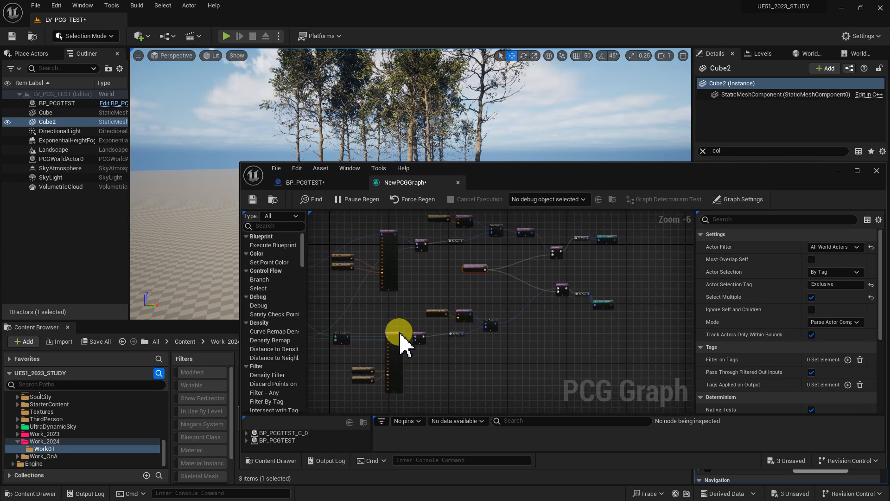
left_click(390, 327)
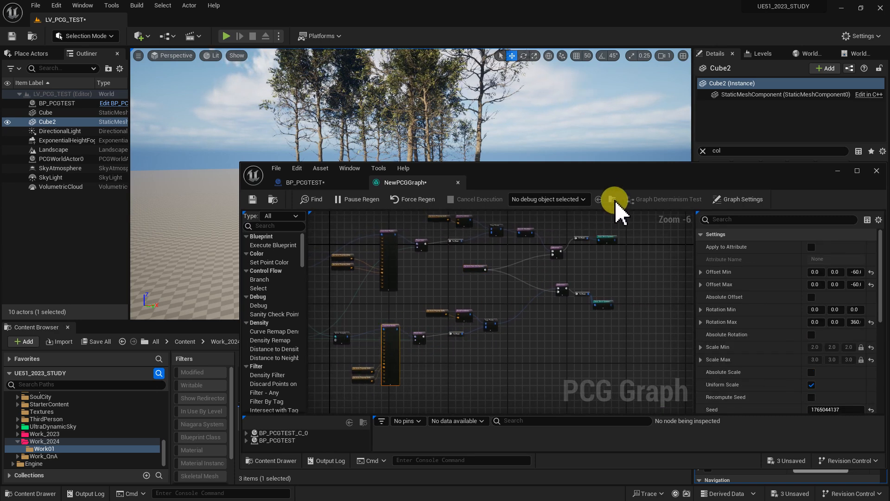
double_click(609, 176)
scroll(551, 279, "up", 6)
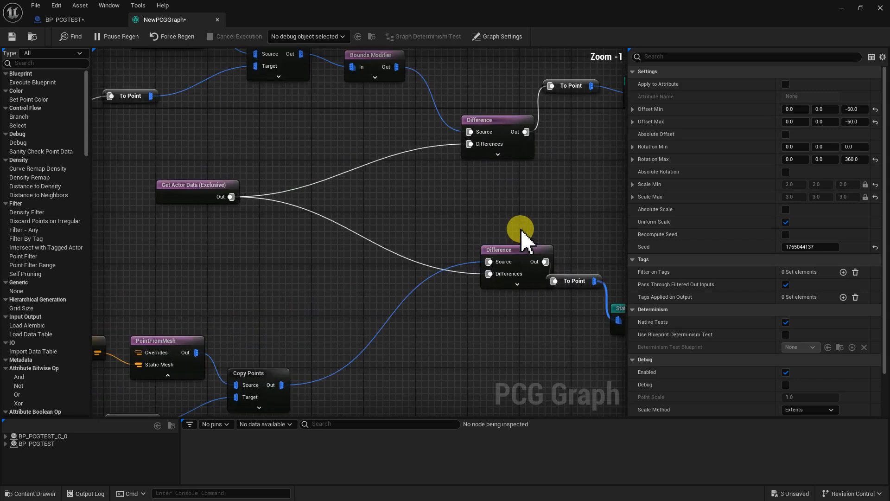
right_click_drag(506, 242, 471, 264)
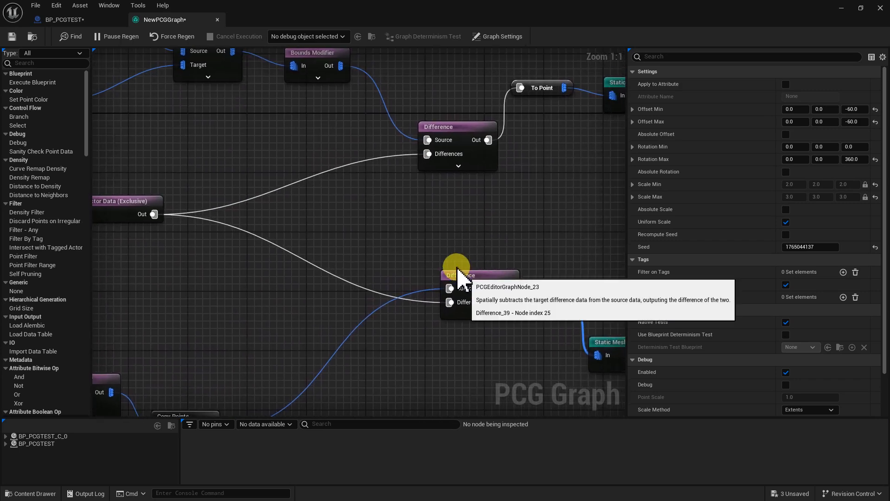
left_click_drag(459, 271, 444, 257)
right_click_drag(413, 287, 344, 291)
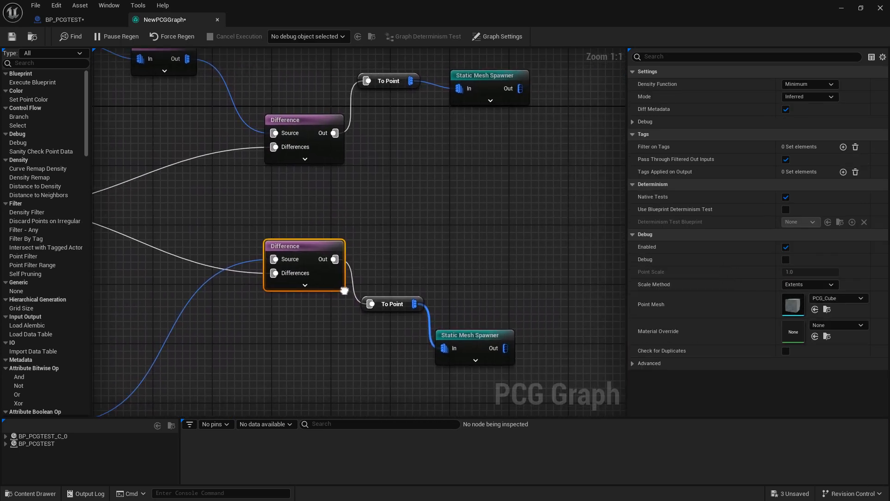
left_click_drag(458, 351, 459, 306)
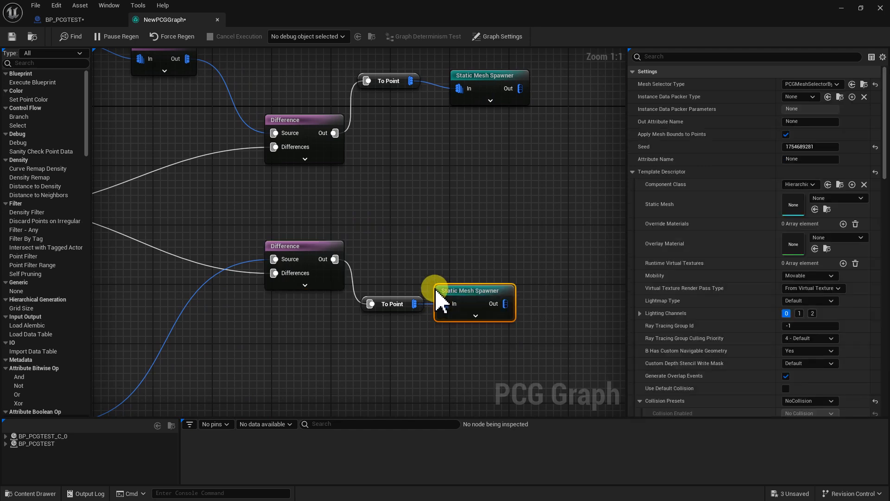
Move the lower To Point and Static Mesh Spawner nodes together into line with the lower Difference node
scroll(438, 299, "down", 2)
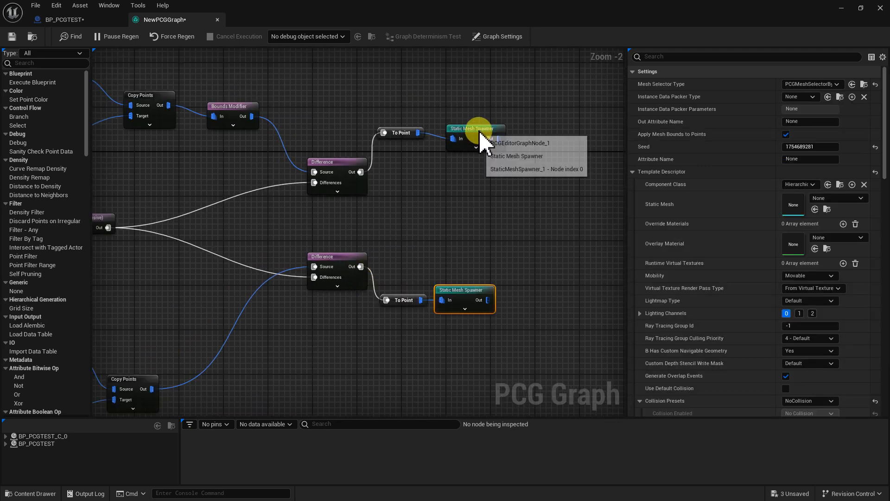
right_click_drag(311, 220, 503, 229)
right_click_drag(446, 265, 526, 299)
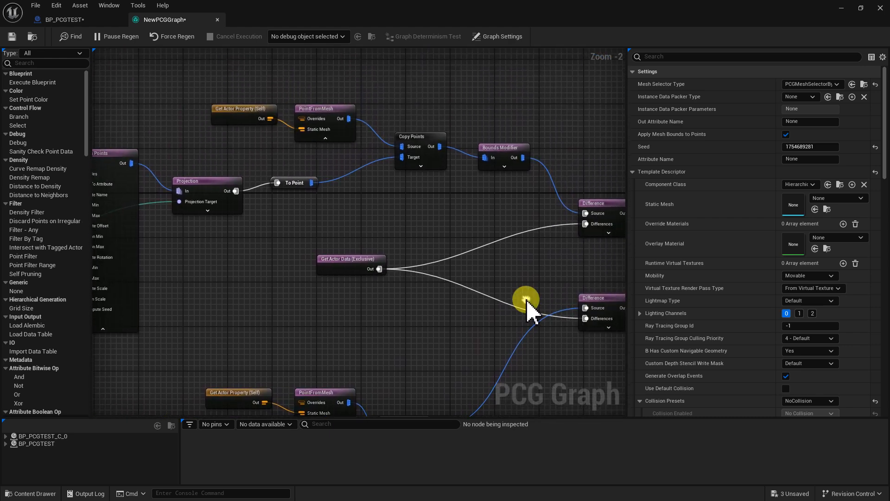
right_click_drag(460, 315, 317, 253)
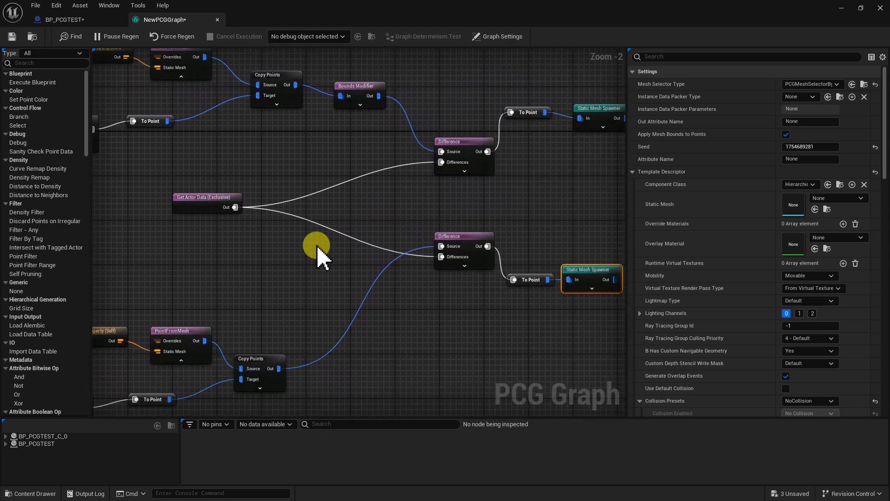
scroll(341, 265, "up", 2)
right_click_drag(391, 278, 256, 278)
left_click_drag(380, 232, 502, 319)
left_click_drag(499, 284, 514, 241)
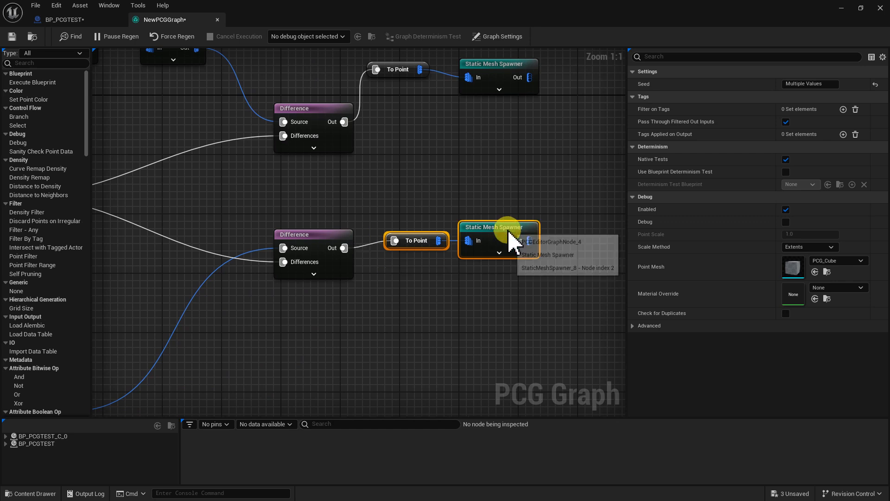
right_click_drag(338, 198, 501, 246)
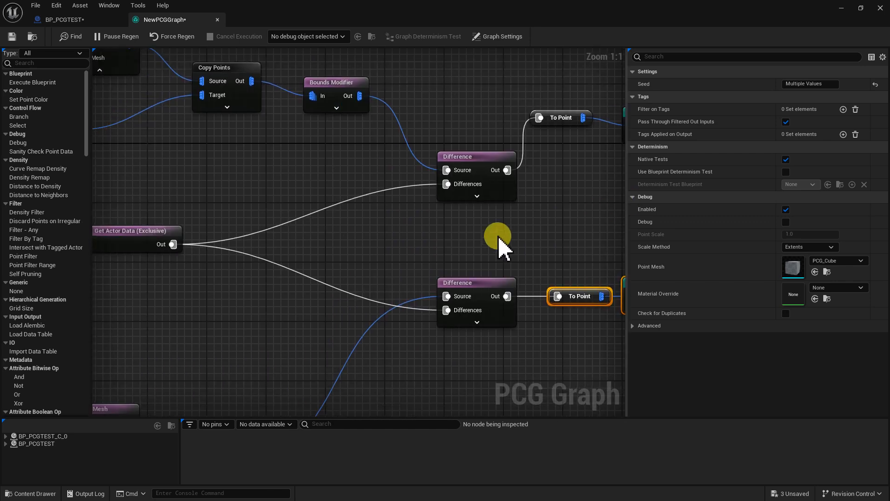
right_click_drag(220, 308, 566, 245)
right_click_drag(267, 239, 468, 197)
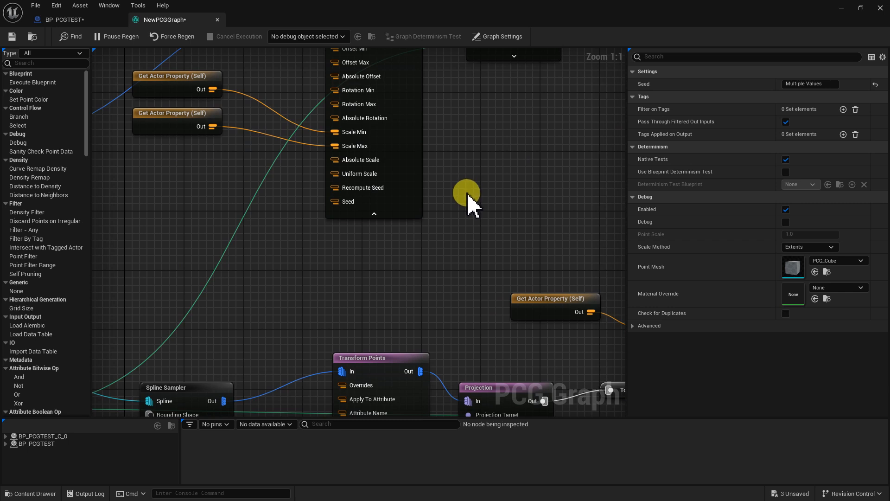